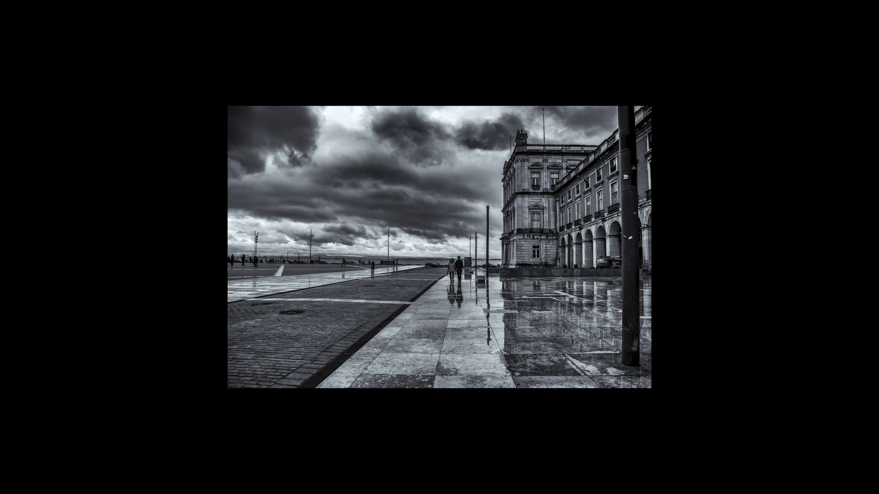
# Step: Zoom in on the lamp pole and paint a red X over it on Calque 1
pyautogui.press('f')
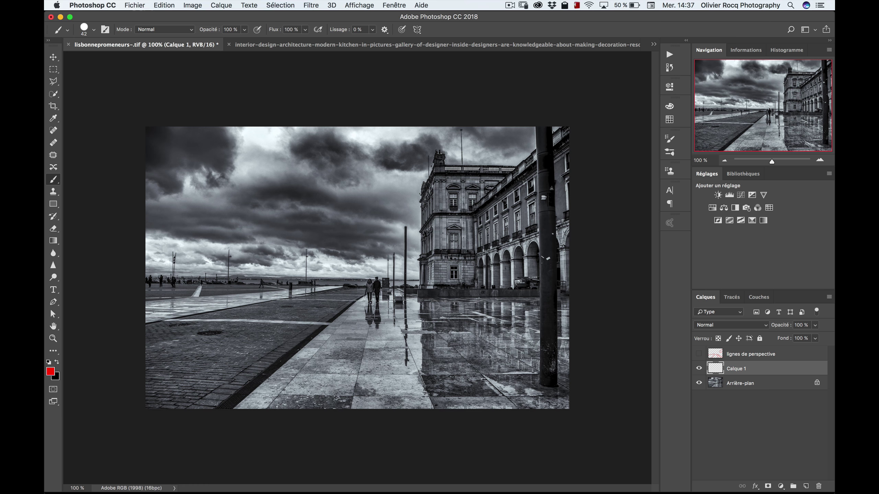
pyautogui.press('z')
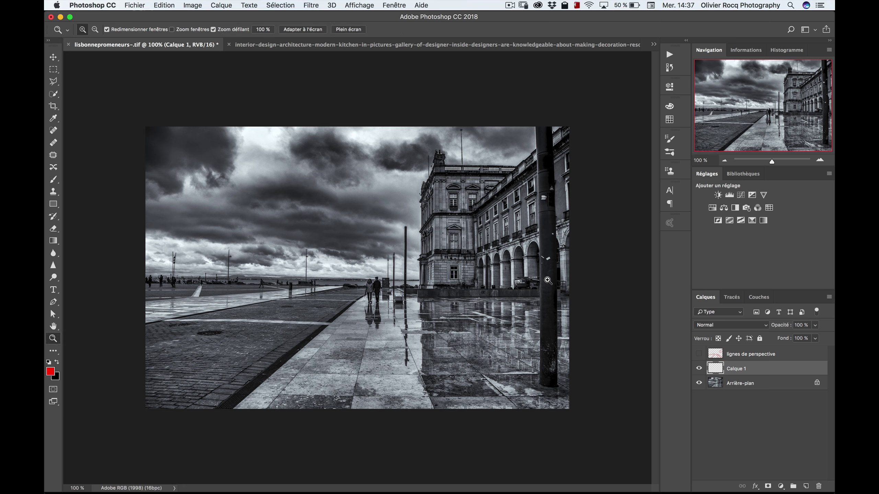
pyautogui.click(547, 281)
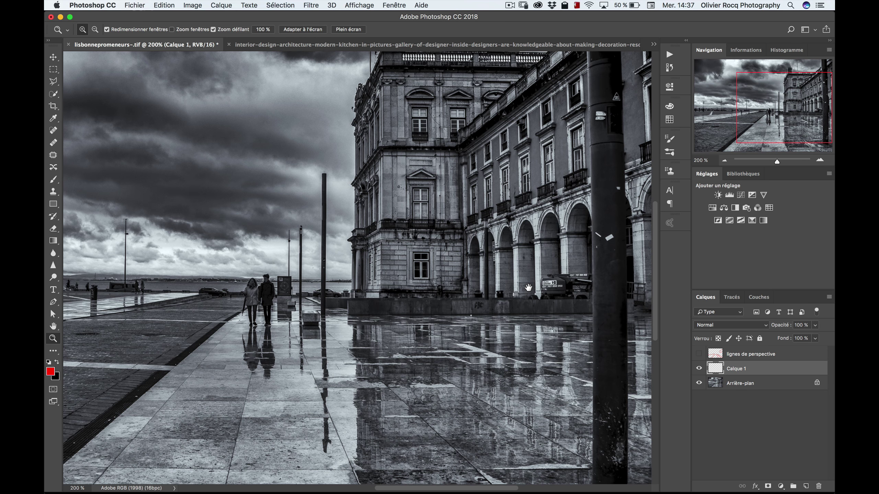
pyautogui.moveTo(509, 300); pyautogui.dragTo(383, 366)
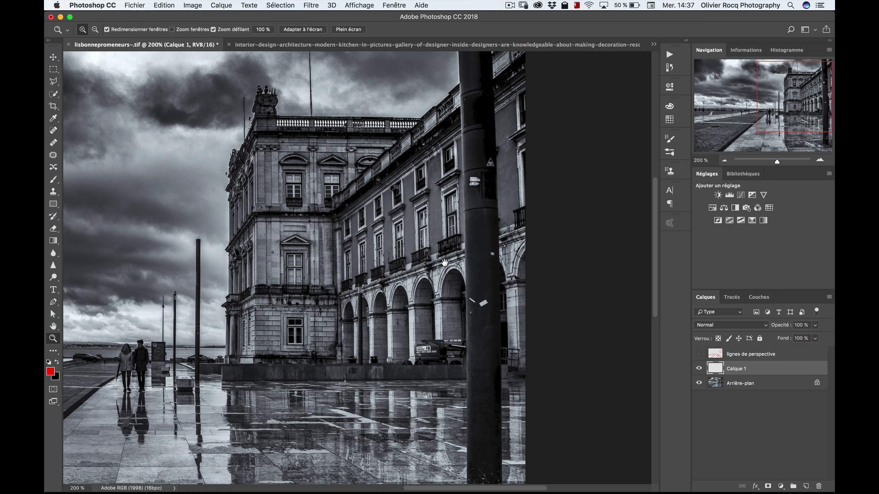
pyautogui.press('b')
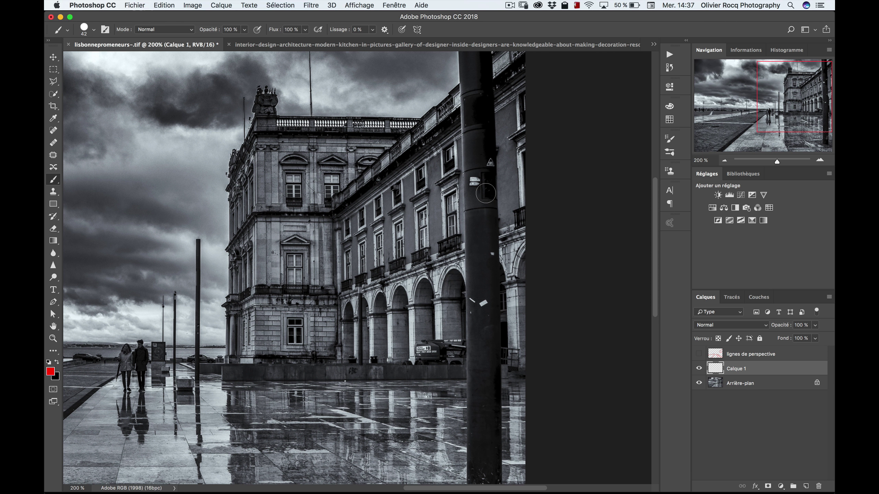
pyautogui.moveTo(472, 201); pyautogui.dragTo(501, 298)
pyautogui.moveTo(504, 204); pyautogui.dragTo(444, 285)
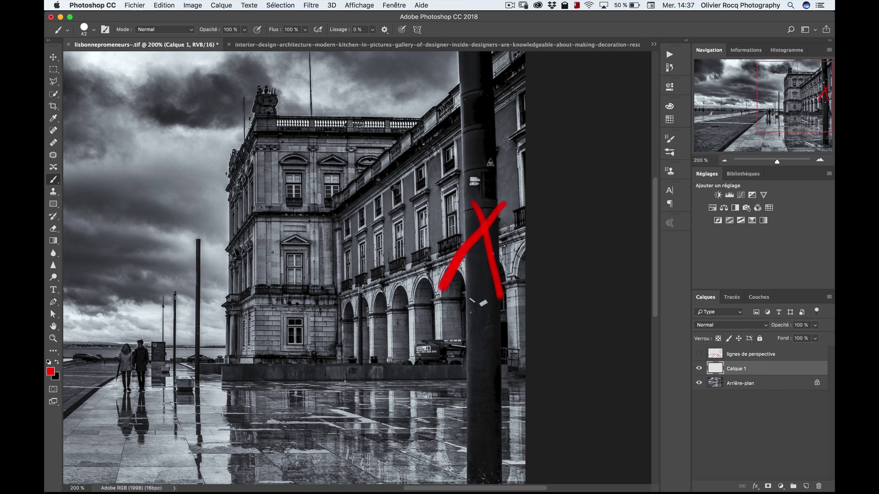
pyautogui.press('super+minus')
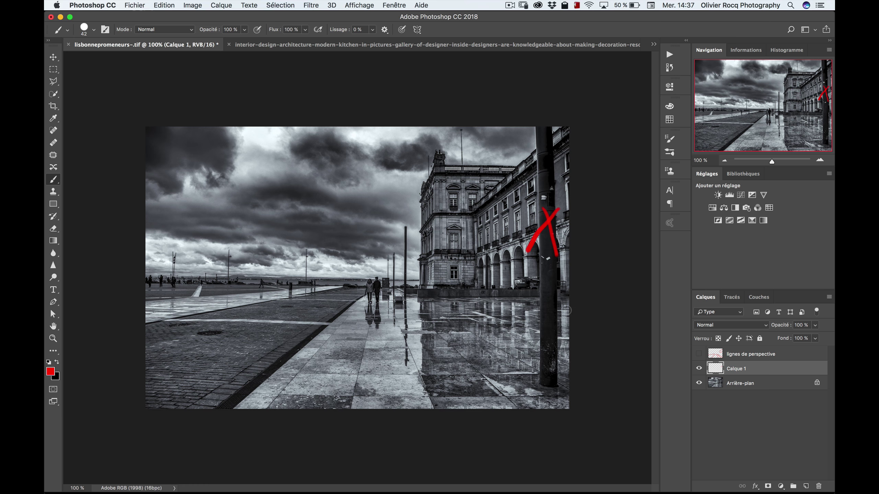
# Step: Zoom to 300% and paint red X marks on the arcades left and right of the pole
pyautogui.press('z')
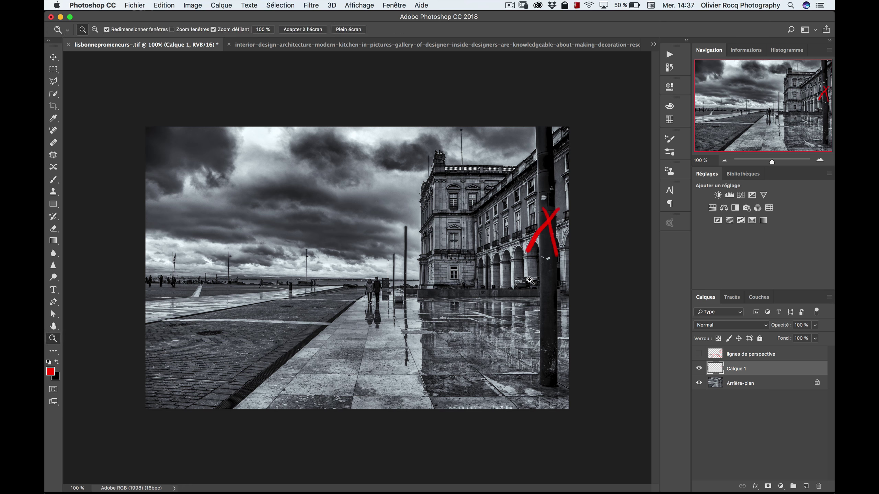
pyautogui.click(530, 282)
pyautogui.click(530, 283)
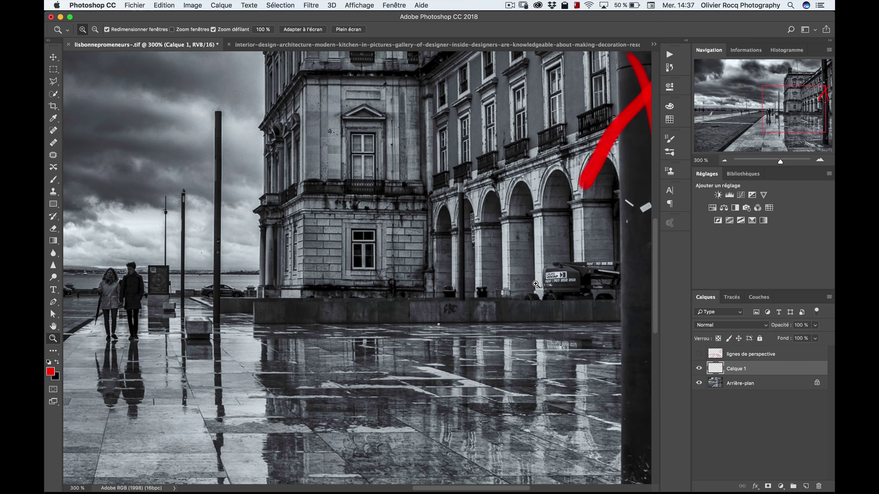
pyautogui.hscroll(5, 543, 301)
pyautogui.hscroll(3, 460, 294)
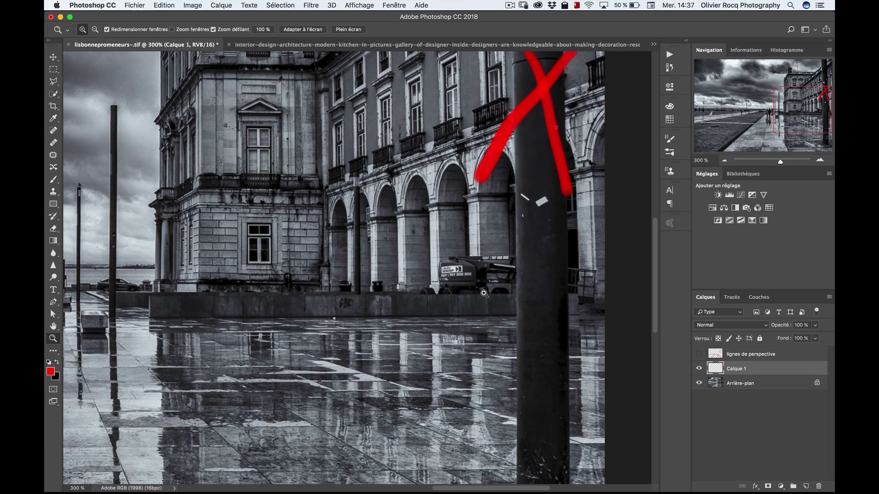
pyautogui.press('b')
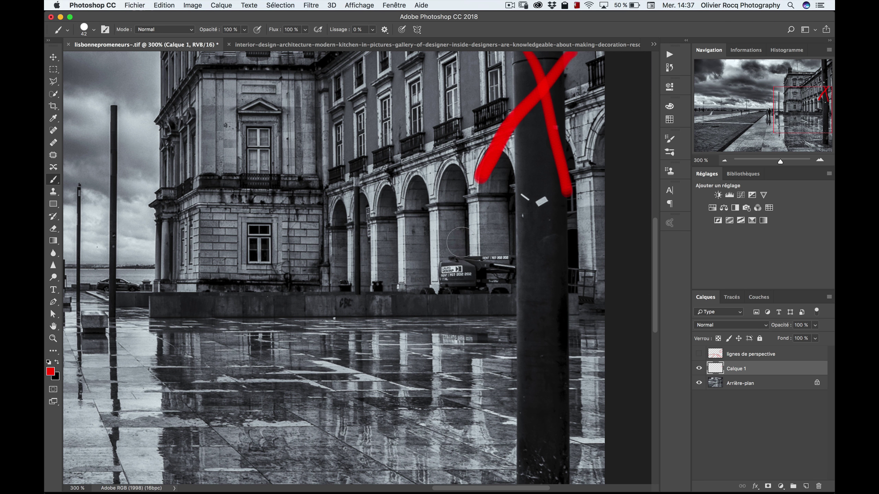
pyautogui.moveTo(462, 241); pyautogui.dragTo(500, 312)
pyautogui.moveTo(501, 244); pyautogui.dragTo(450, 285)
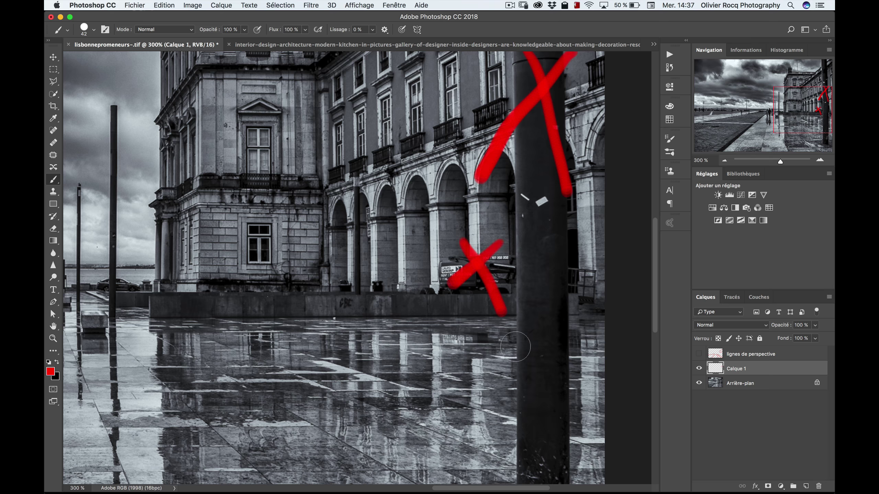
pyautogui.moveTo(585, 262); pyautogui.dragTo(598, 311)
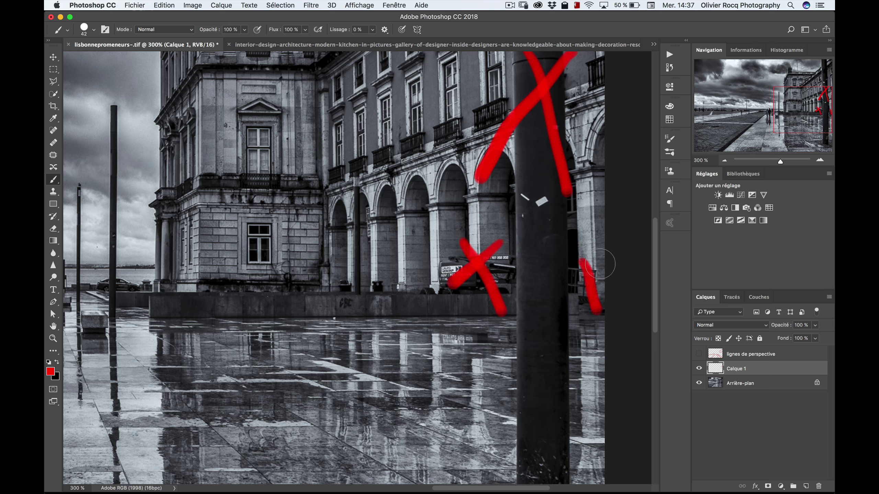
pyautogui.moveTo(601, 264); pyautogui.dragTo(564, 295)
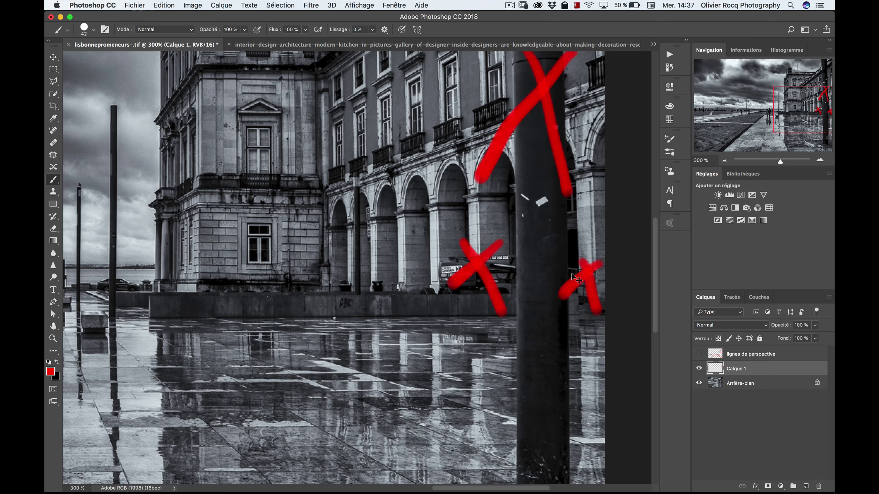
pyautogui.press('super+minus')
pyautogui.press('super+minus')
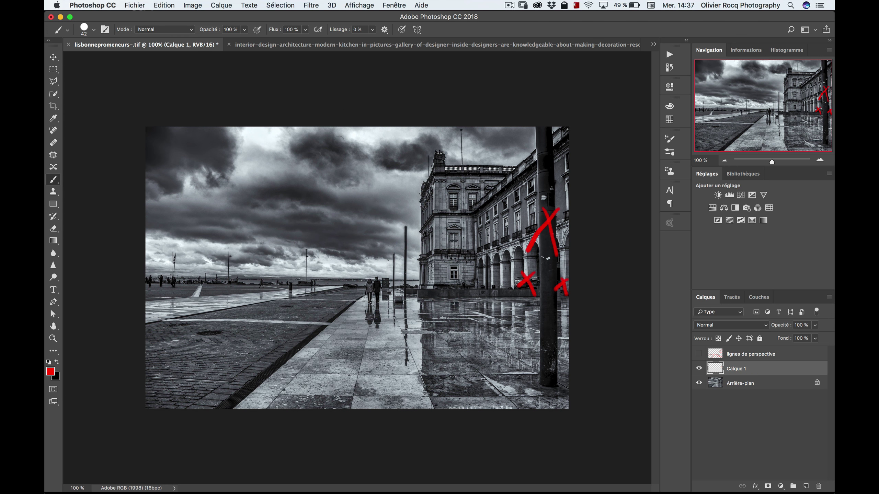
# Step: Erase the red X marks from Calque 1 and deselect
pyautogui.press('super+a')
pyautogui.press('BackSpace')
pyautogui.press('super+d')
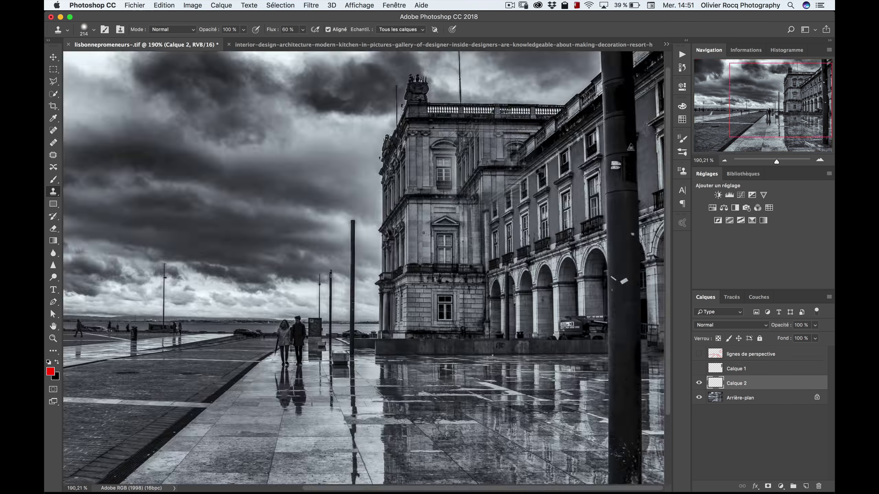
# Step: Try Clone Stamp strokes over the windows and lamp-post top, then undo them
pyautogui.moveTo(482, 169); pyautogui.dragTo(459, 169)
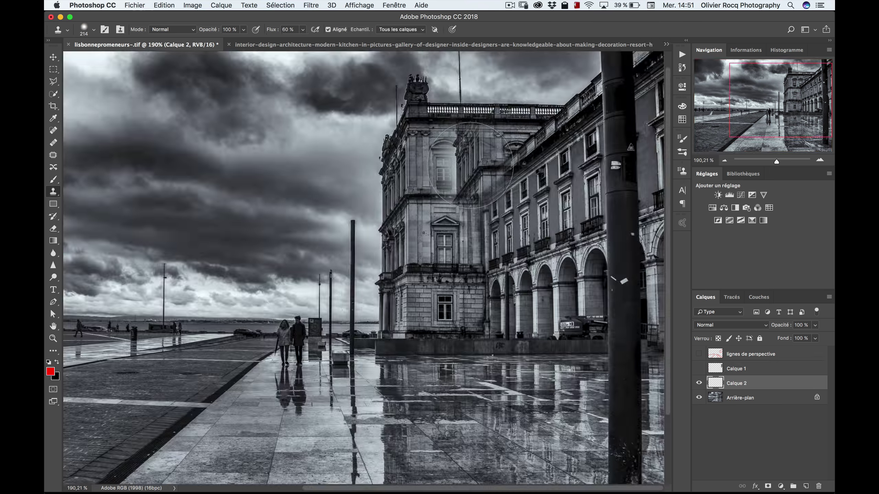
pyautogui.hotkey('ctrl', 'z')
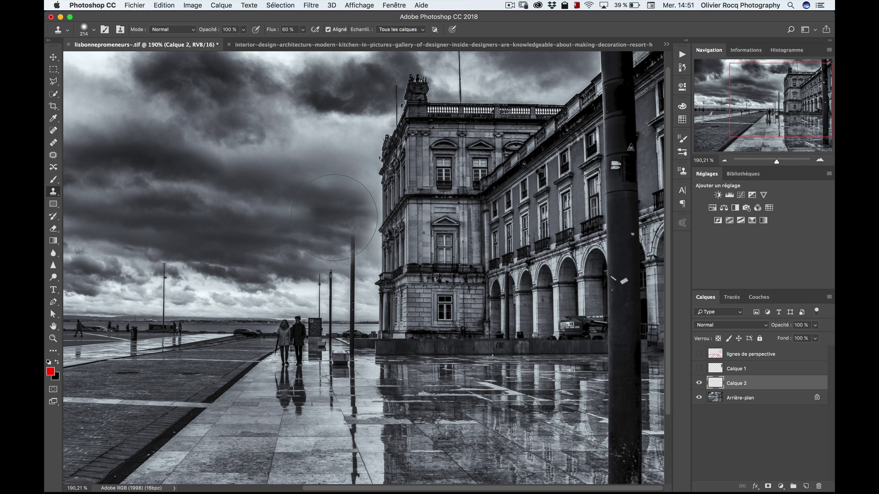
pyautogui.click(366, 236)
pyautogui.click(361, 229)
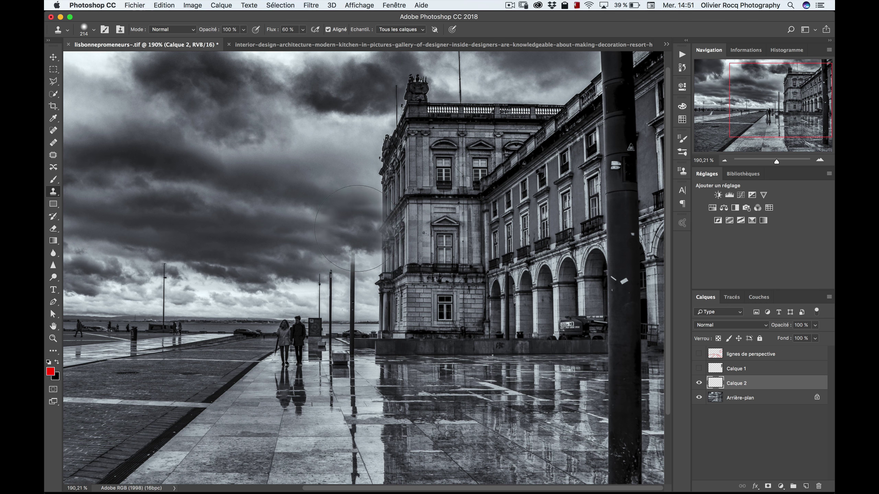
pyautogui.hotkey('ctrl', 'z')
pyautogui.press('v')
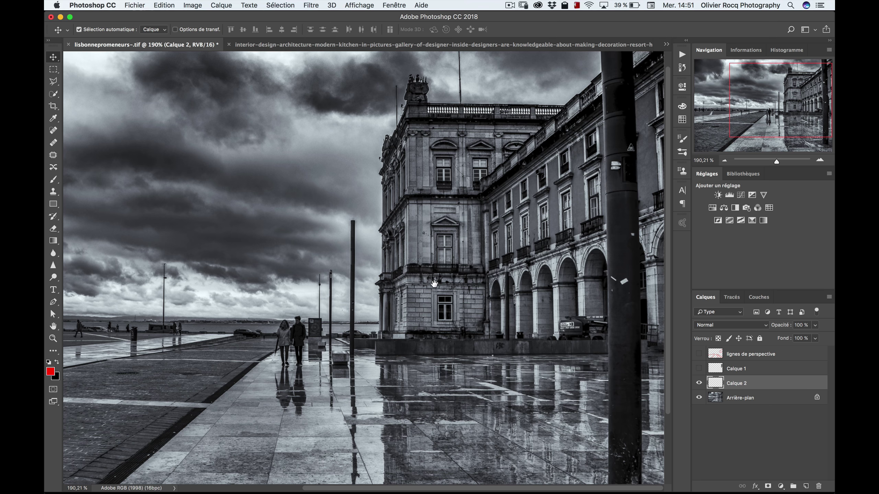
pyautogui.moveTo(465, 274); pyautogui.dragTo(465, 277)
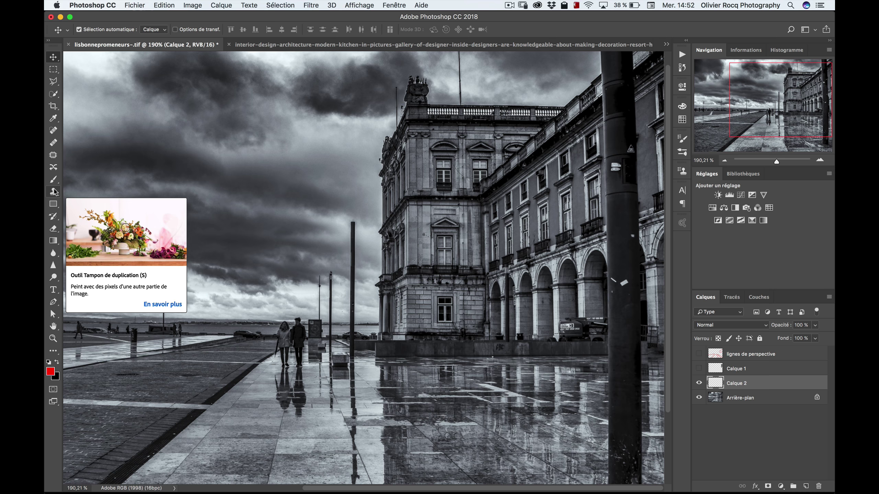
# Step: Clone the walking couple onto the plaza with Clone Stamp, then delete Calque 2
pyautogui.click(55, 193)
pyautogui.rightClick(55, 192)
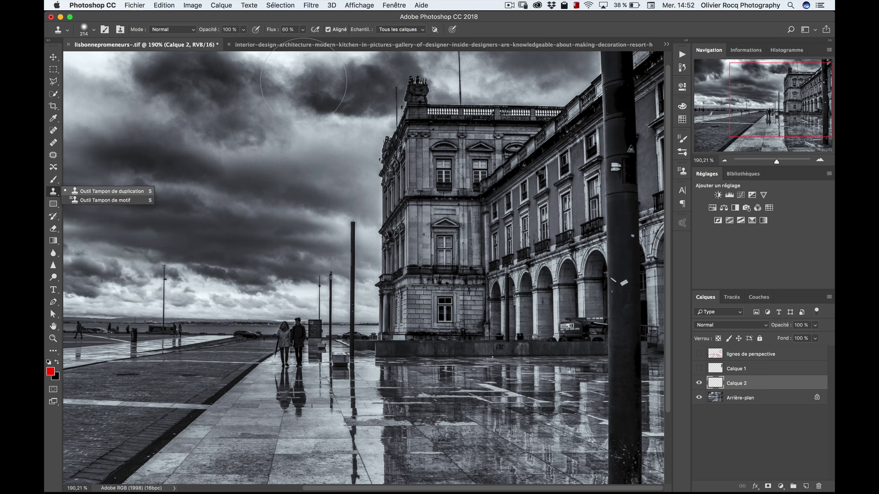
pyautogui.click(524, 24)
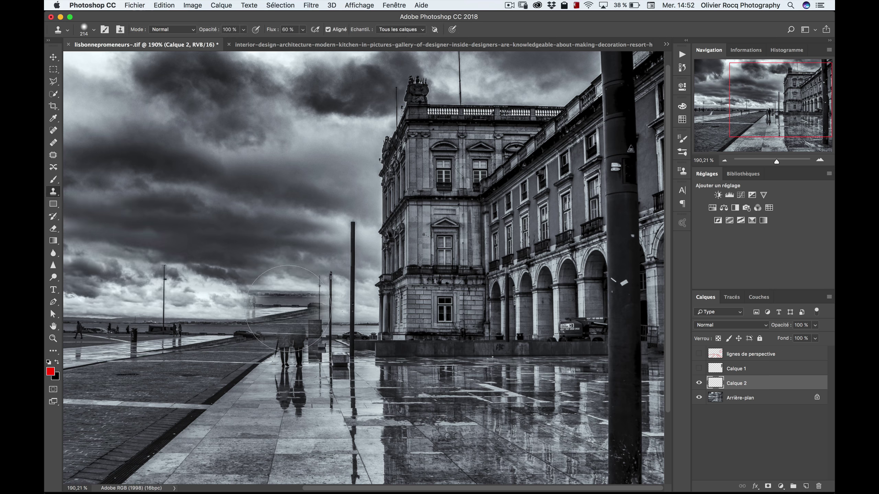
pyautogui.keyDown('alt'); pyautogui.click(291, 337); pyautogui.keyUp('alt')
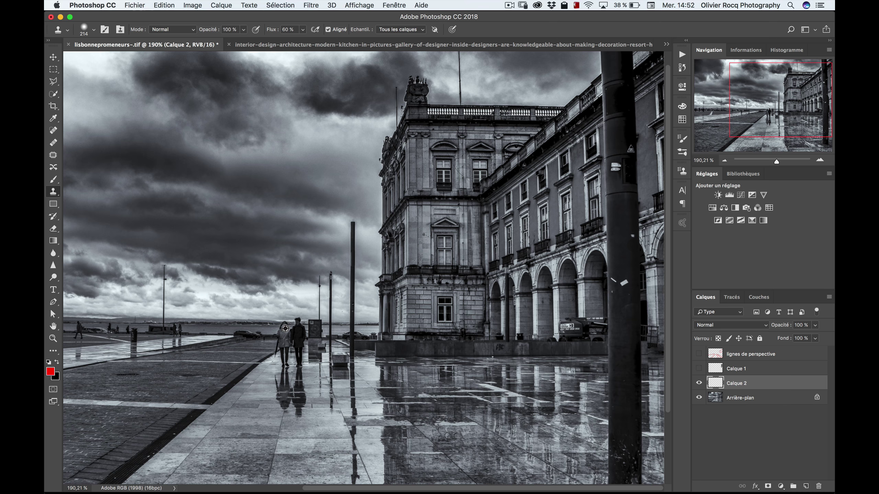
pyautogui.keyDown('alt'); pyautogui.click(285, 329); pyautogui.keyUp('alt')
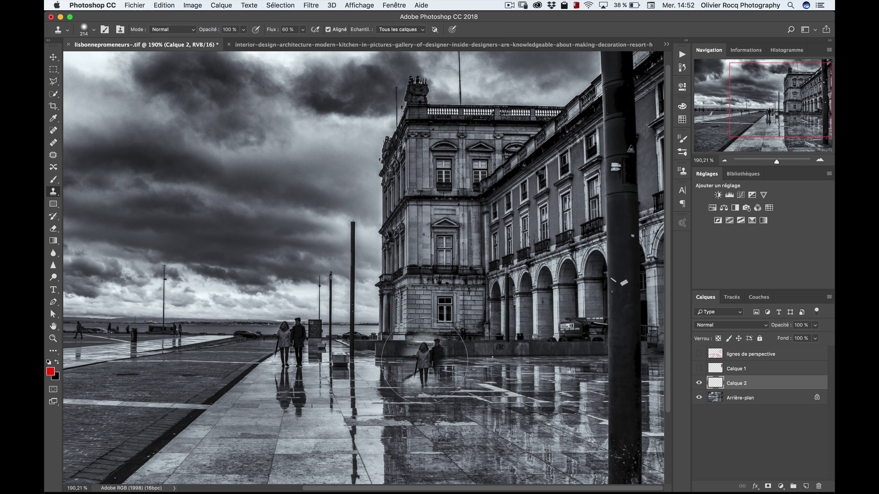
pyautogui.moveTo(425, 361)
pyautogui.mouseDown()
pyautogui.moveTo(420, 395)
pyautogui.moveTo(437, 367)
pyautogui.moveTo(425, 357)
pyautogui.moveTo(450, 332)
pyautogui.mouseUp()
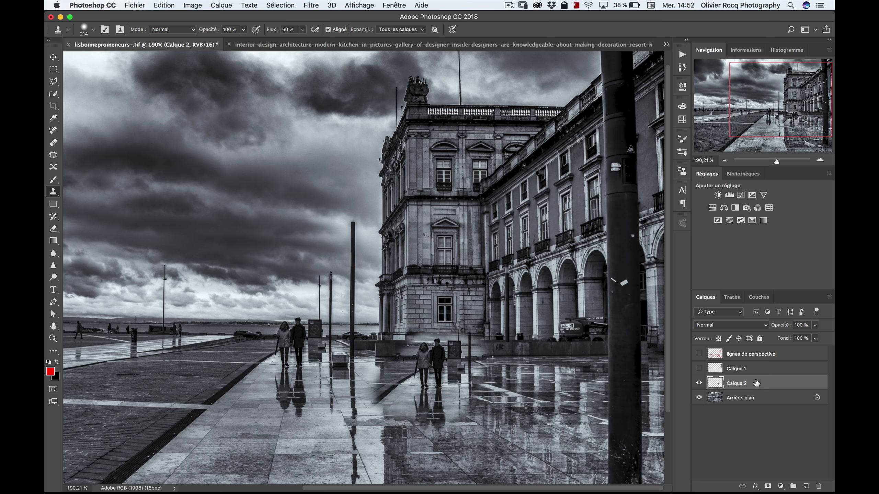
pyautogui.press('BackSpace')
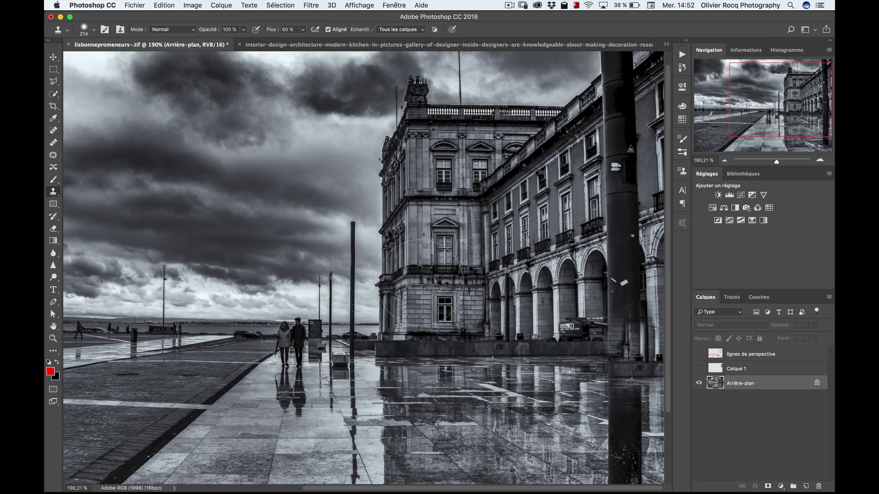
# Step: Undo trial clones of the couple and a sky patch, and add a new empty layer
pyautogui.click(460, 352)
pyautogui.moveTo(460, 353); pyautogui.dragTo(425, 381)
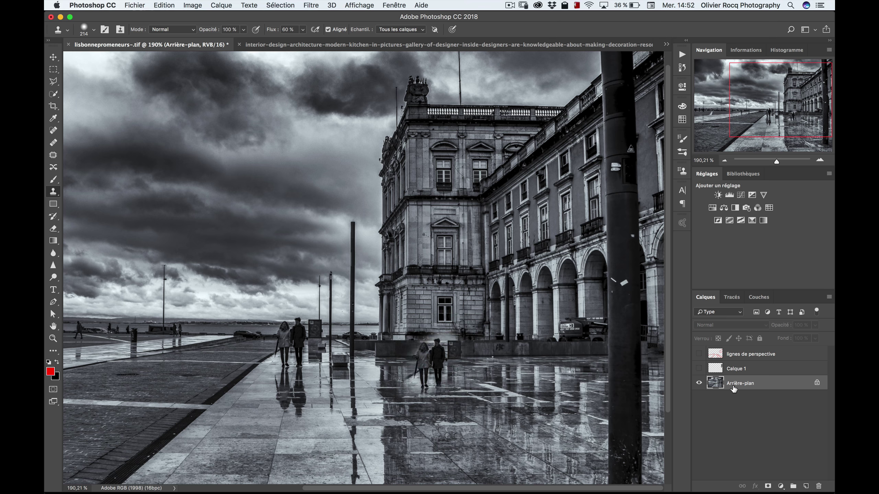
pyautogui.hotkey('ctrl', 'z')
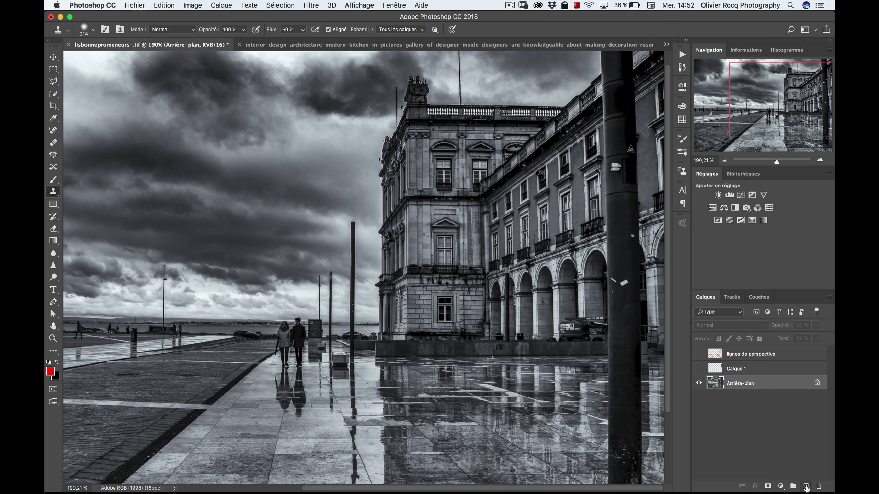
pyautogui.click(805, 486)
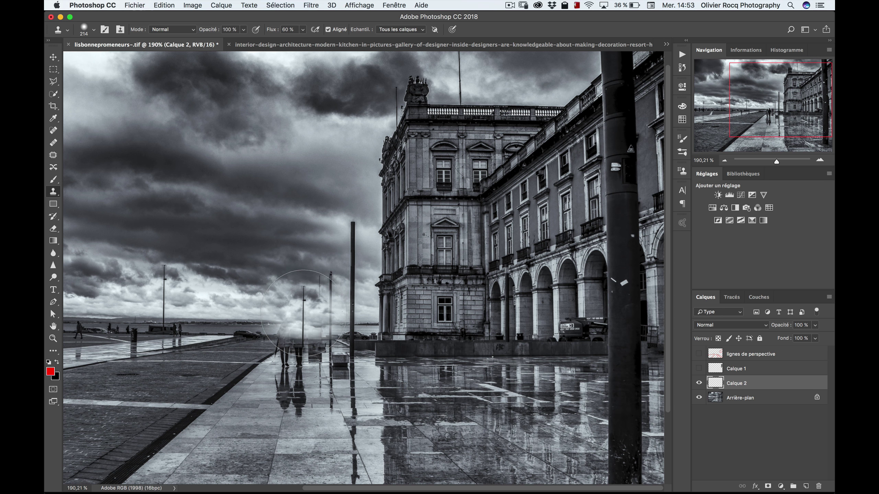
pyautogui.click(457, 258)
pyautogui.hotkey('ctrl', 'z')
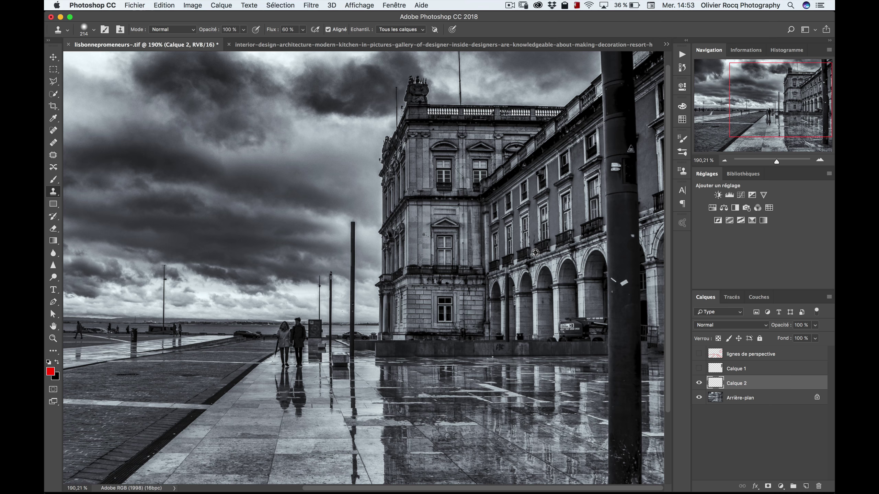
# Step: Clone façade windows and arches over the right-hand lamppost, then hide Calque 2
pyautogui.keyDown('alt'); pyautogui.click(535, 252); pyautogui.keyUp('alt')
pyautogui.moveTo(551, 246); pyautogui.dragTo(615, 224)
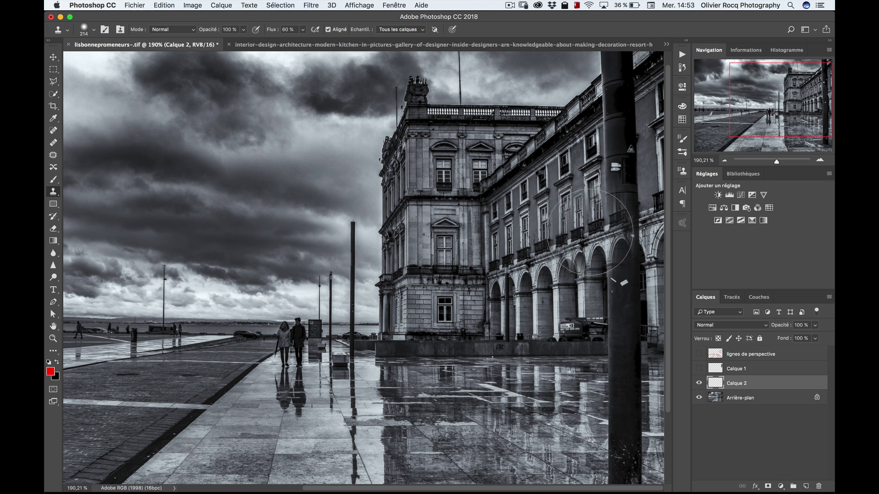
pyautogui.moveTo(623, 222)
pyautogui.mouseDown()
pyautogui.moveTo(637, 213)
pyautogui.moveTo(623, 212)
pyautogui.moveTo(618, 131)
pyautogui.moveTo(620, 330)
pyautogui.mouseUp()
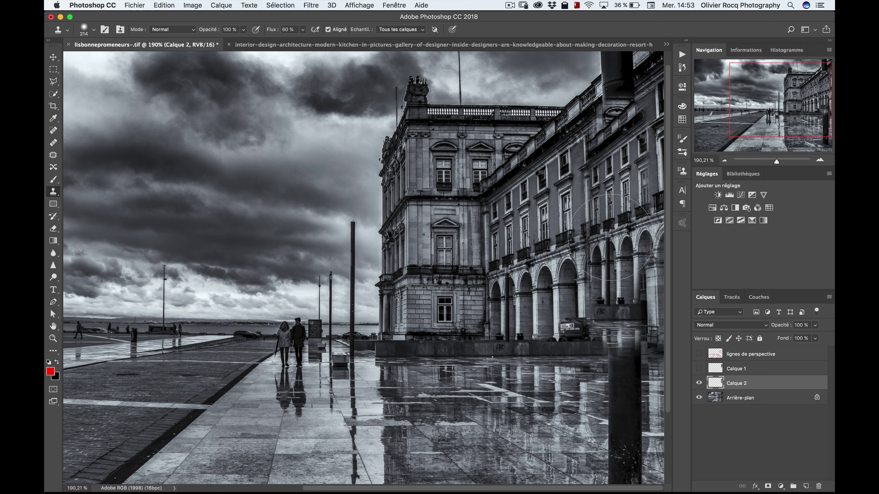
pyautogui.moveTo(575, 236); pyautogui.dragTo(600, 207)
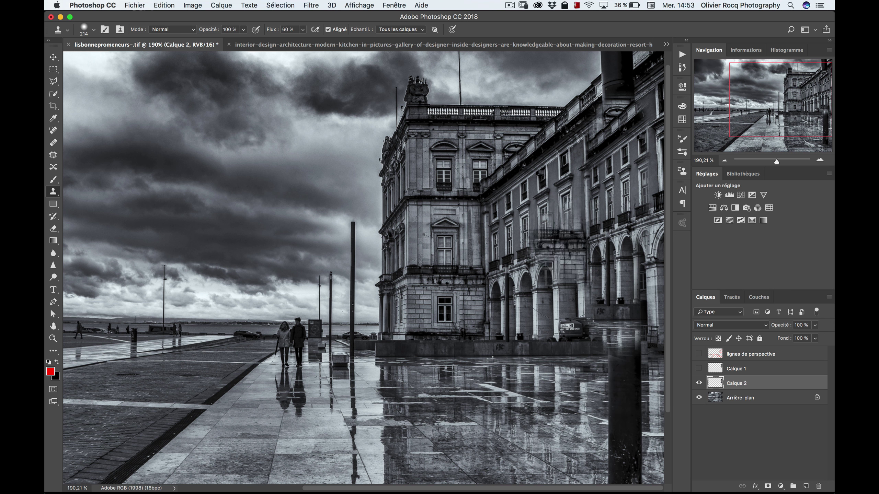
pyautogui.click(698, 383)
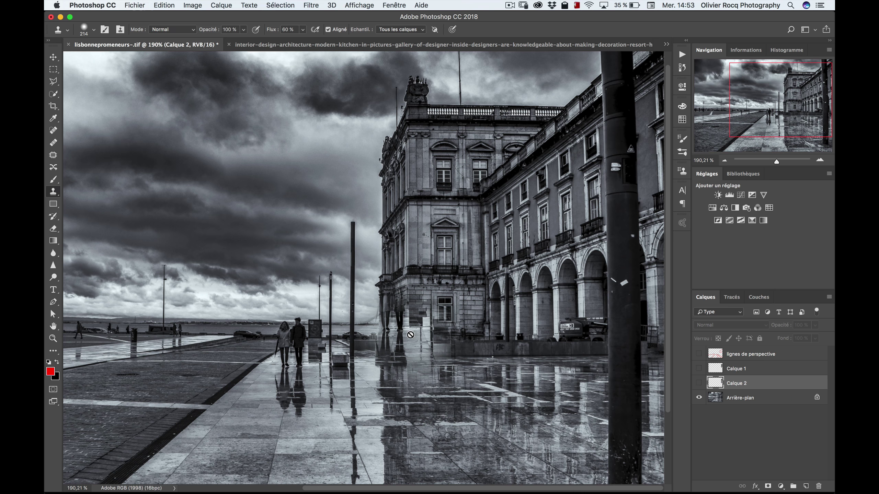
pyautogui.press('v')
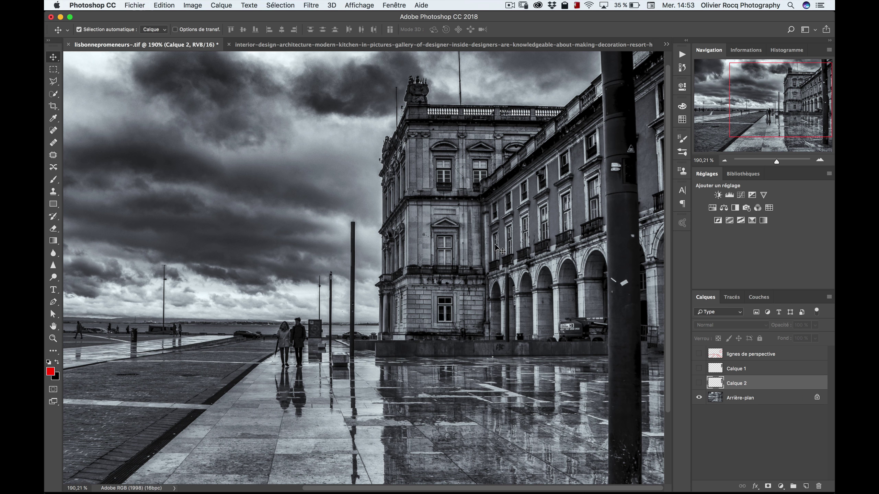
pyautogui.click(495, 245)
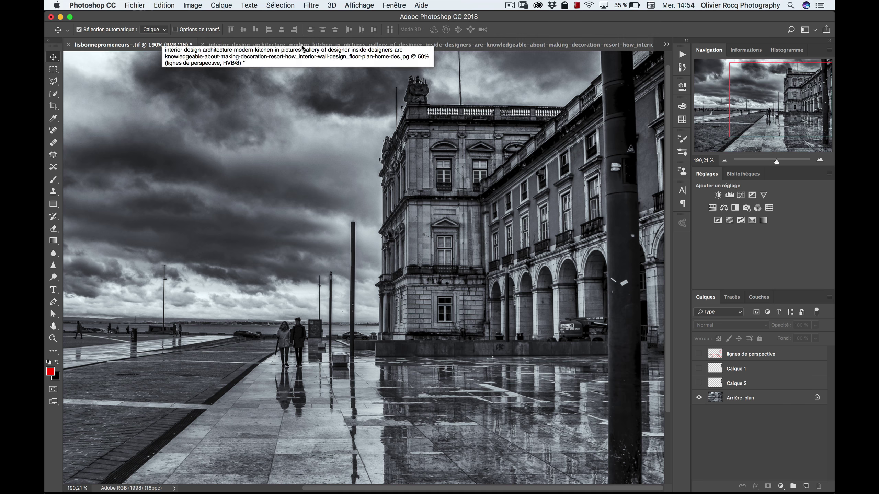
# Step: Toggle the interior image's perspective lines, then return to the Lisbon photo at 100%
pyautogui.click(303, 45)
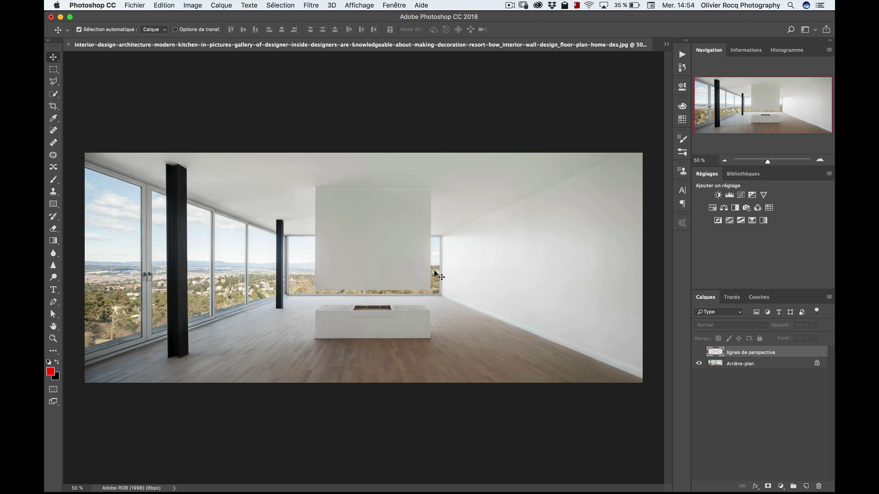
pyautogui.click(699, 353)
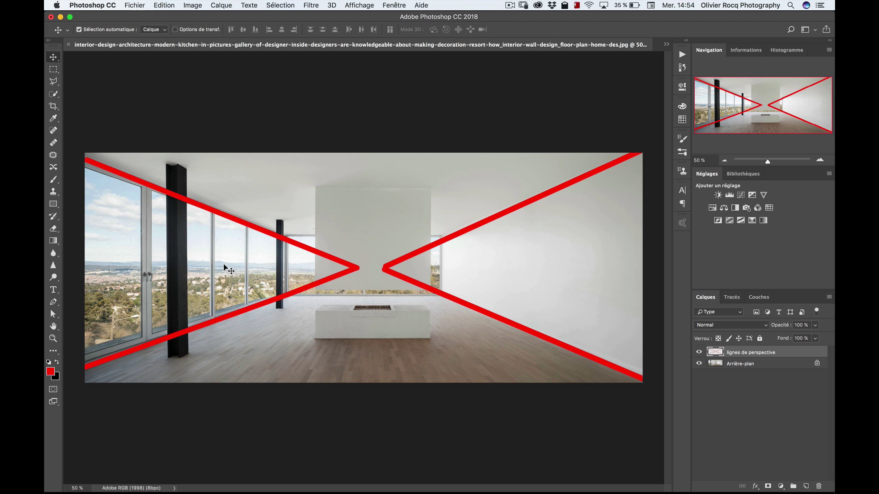
pyautogui.click(698, 353)
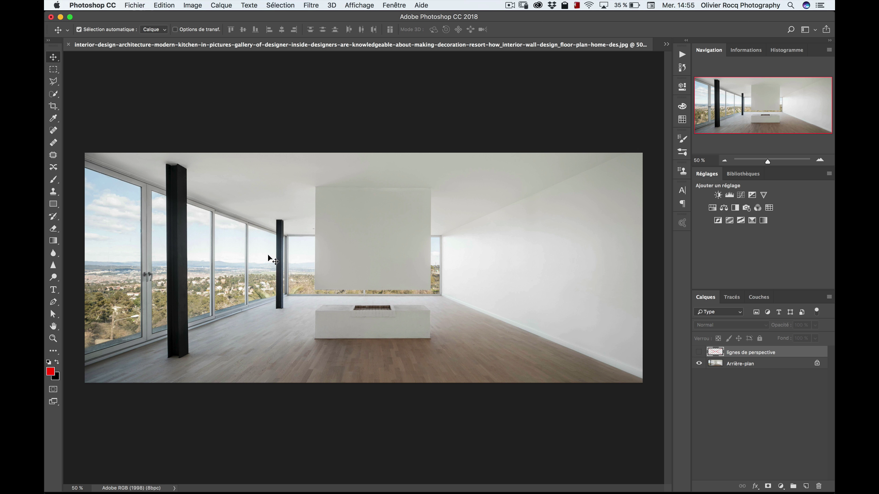
pyautogui.hotkey('ctrl', 'Tab')
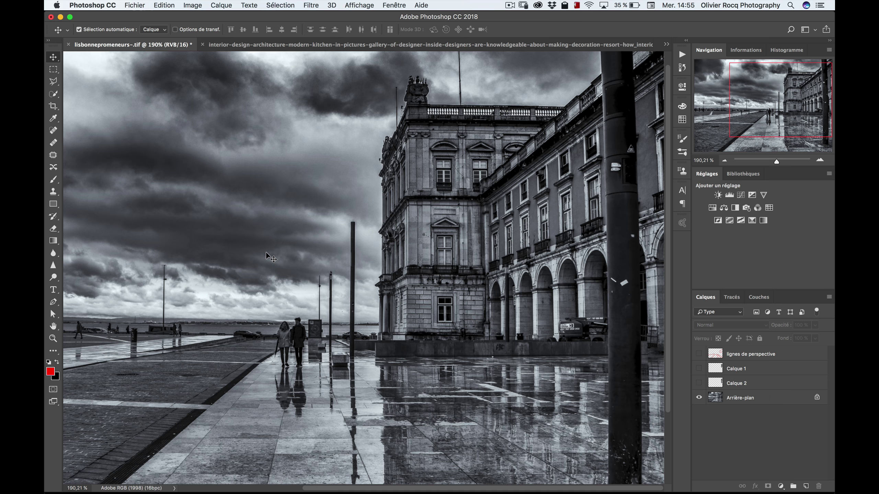
pyautogui.hotkey('ctrl', '1')
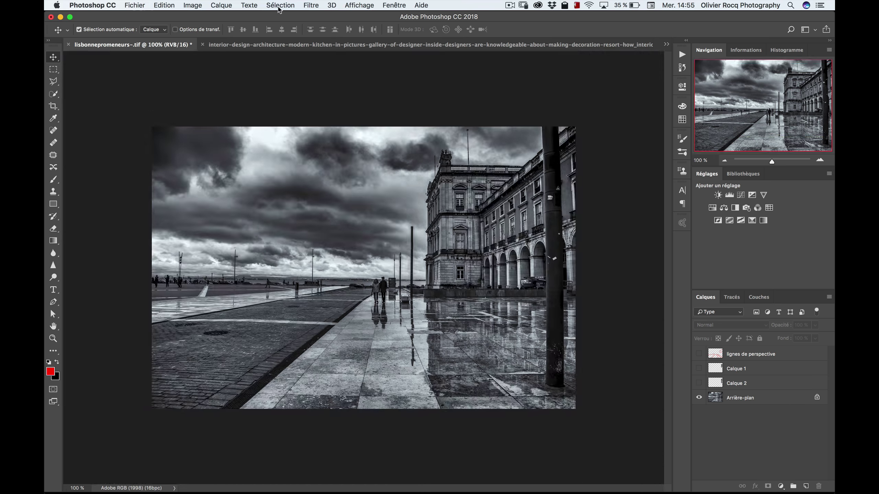
pyautogui.click(288, 5)
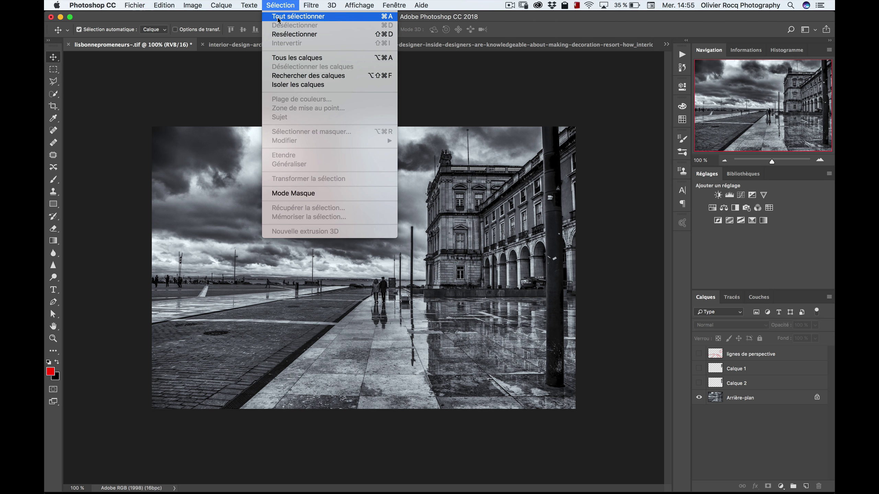
# Step: Copy the whole Lisbon photo merged and paste it into the interior image as Calque 1
pyautogui.click(280, 18)
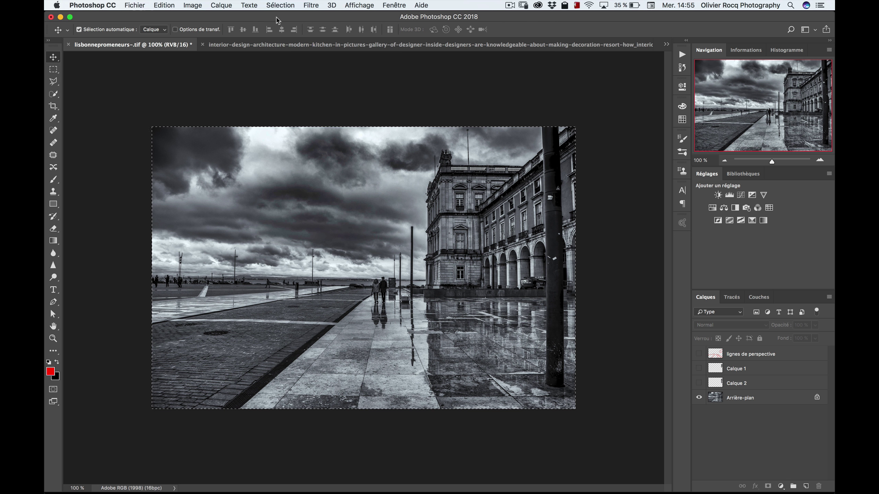
pyautogui.click(161, 6)
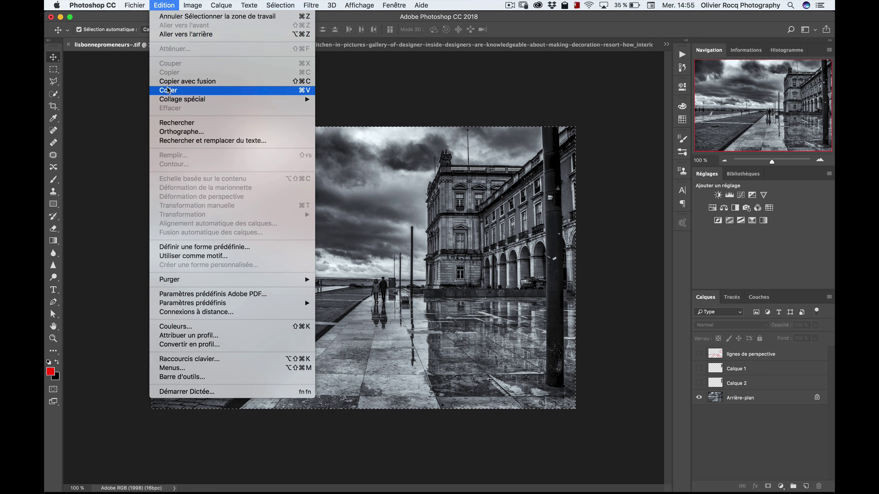
pyautogui.click(175, 81)
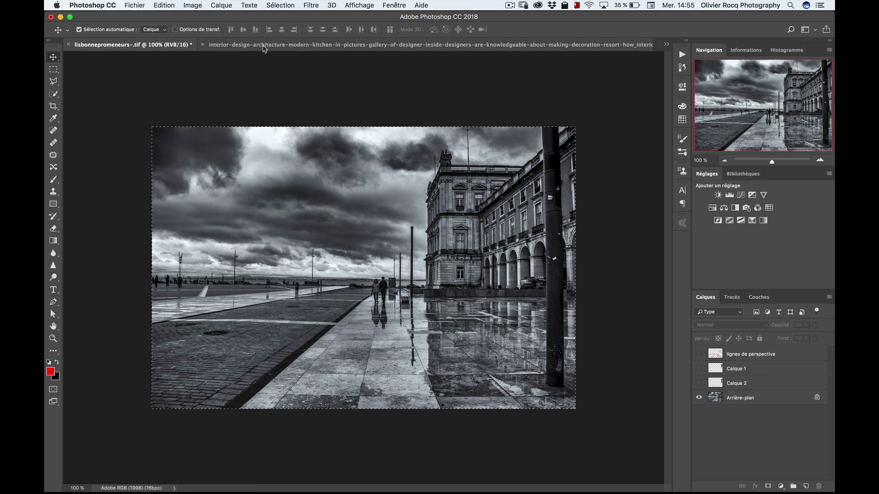
pyautogui.click(267, 45)
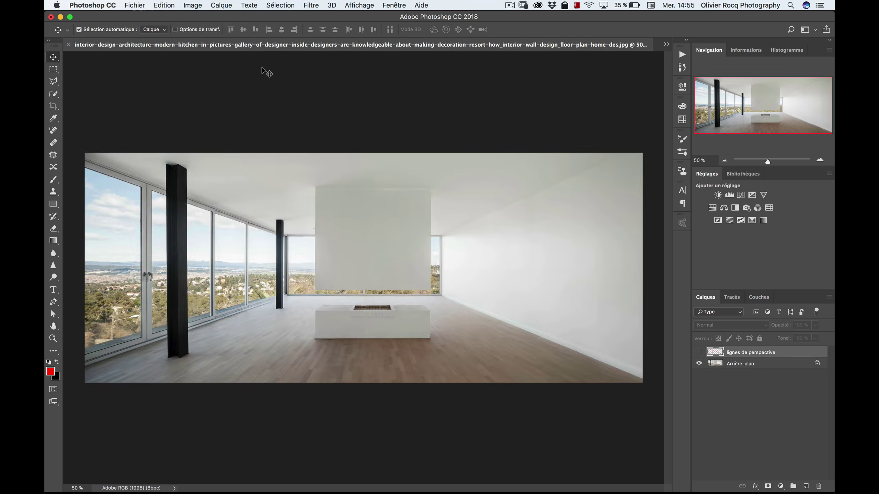
pyautogui.press('super+v')
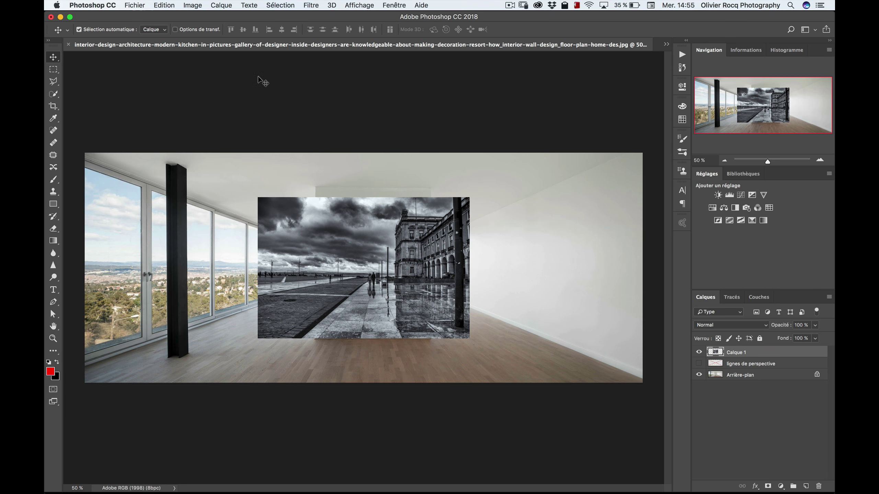
pyautogui.click(160, 4)
pyautogui.moveTo(182, 214)
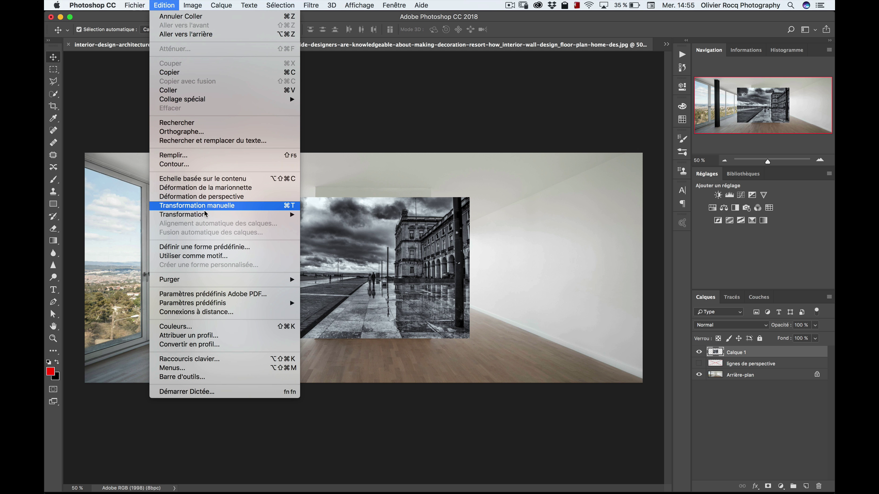
# Step: Scale the pasted Lisbon photo to about 35% and place it on the central white wall
pyautogui.click(227, 206)
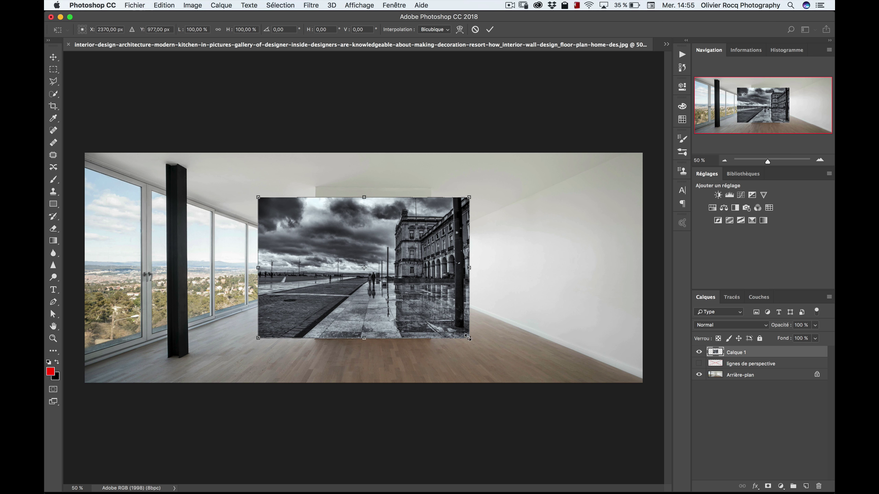
pyautogui.moveTo(469, 337); pyautogui.dragTo(435, 296)
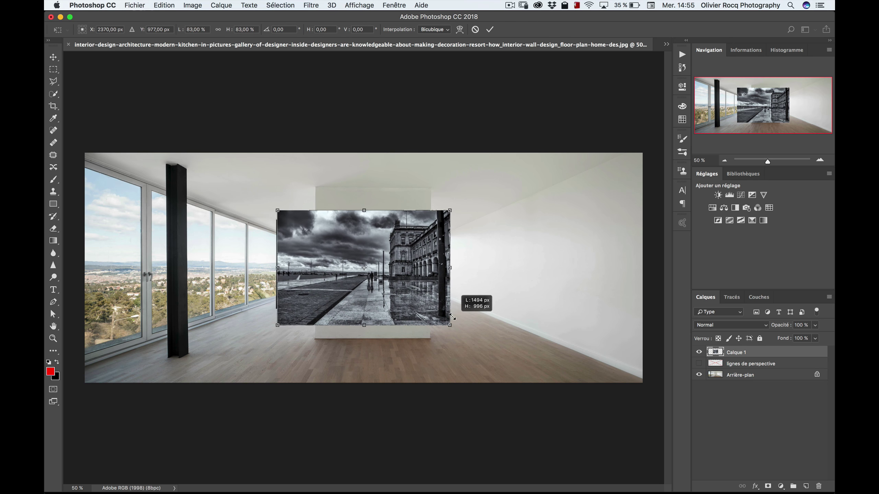
pyautogui.moveTo(436, 296)
pyautogui.mouseDown()
pyautogui.moveTo(407, 278)
pyautogui.moveTo(394, 237)
pyautogui.mouseUp()
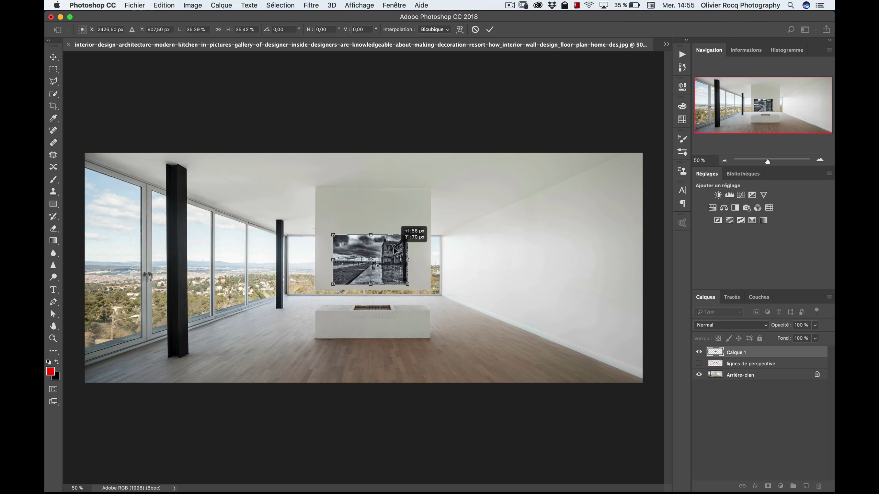
pyautogui.press('Return')
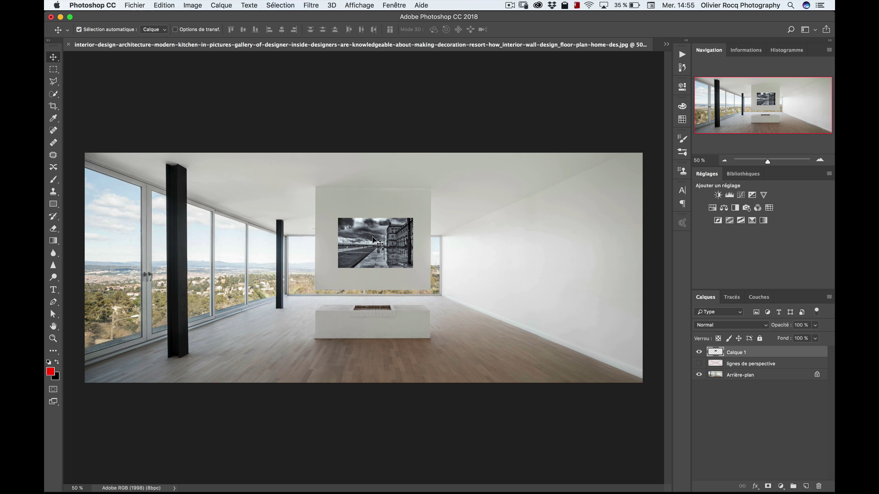
pyautogui.moveTo(381, 237); pyautogui.dragTo(381, 233)
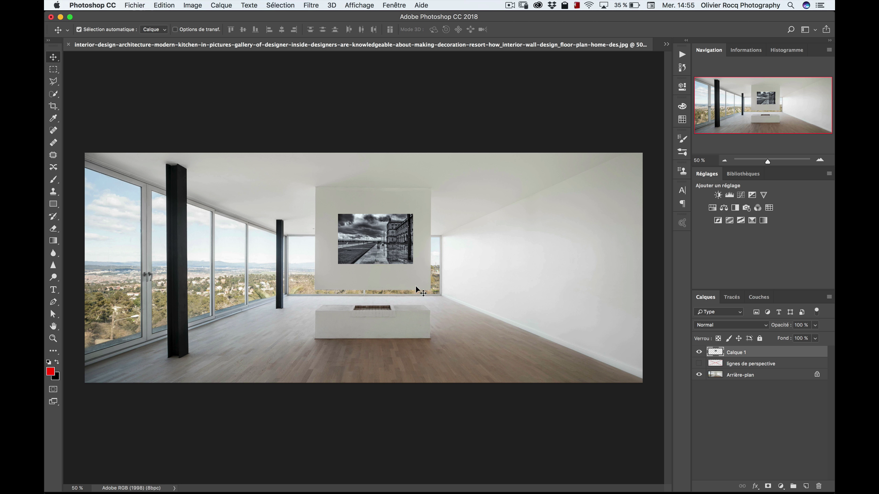
pyautogui.moveTo(372, 229)
pyautogui.mouseDown()
pyautogui.moveTo(540, 252)
pyautogui.moveTo(547, 270)
pyautogui.moveTo(281, 354)
pyautogui.moveTo(287, 345)
pyautogui.mouseUp()
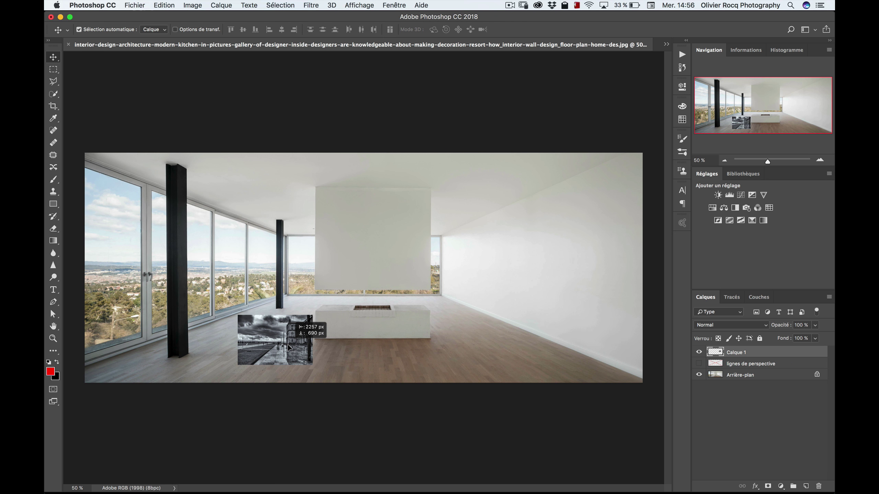
# Step: Hide Calque 1 and duplicate the Arrière-plan layer as Arrière-plan copie
pyautogui.moveTo(287, 345)
pyautogui.mouseDown()
pyautogui.moveTo(482, 306)
pyautogui.moveTo(541, 262)
pyautogui.moveTo(262, 272)
pyautogui.mouseUp()
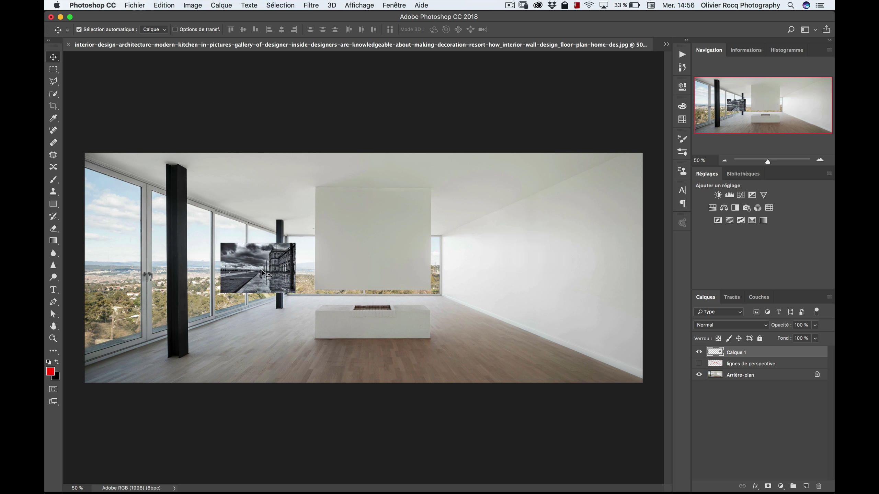
pyautogui.click(700, 352)
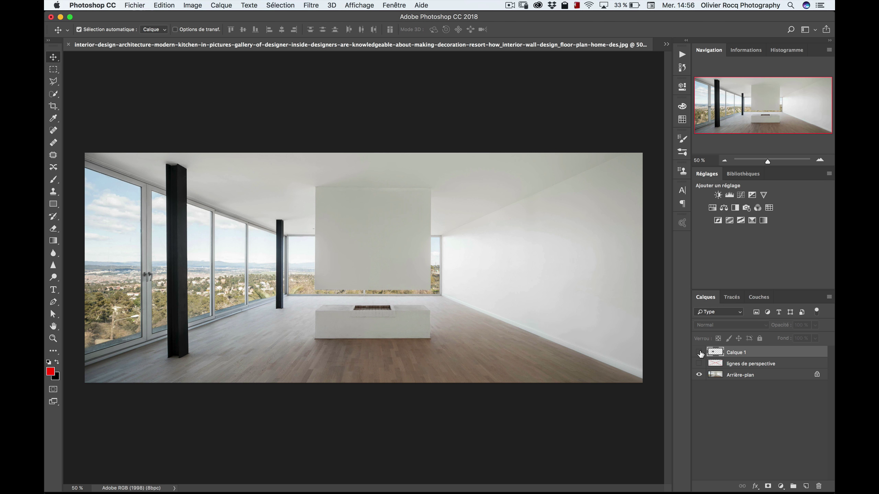
pyautogui.click(733, 376)
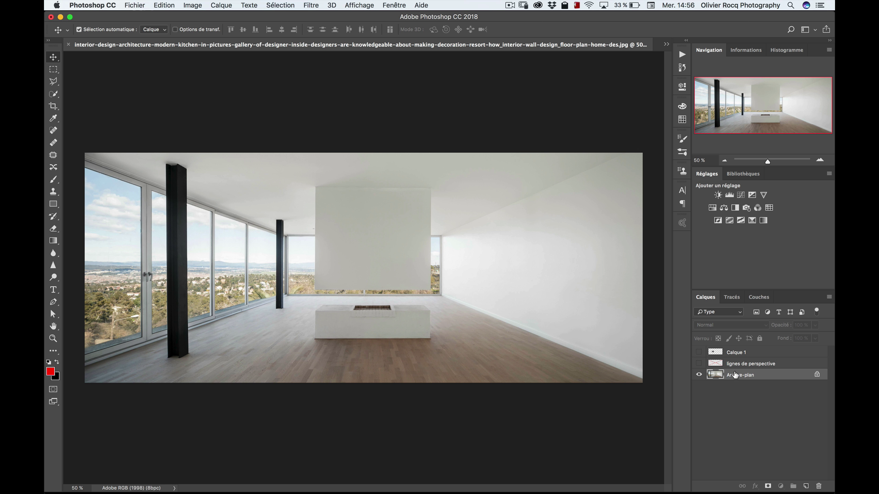
pyautogui.moveTo(733, 377); pyautogui.dragTo(805, 486)
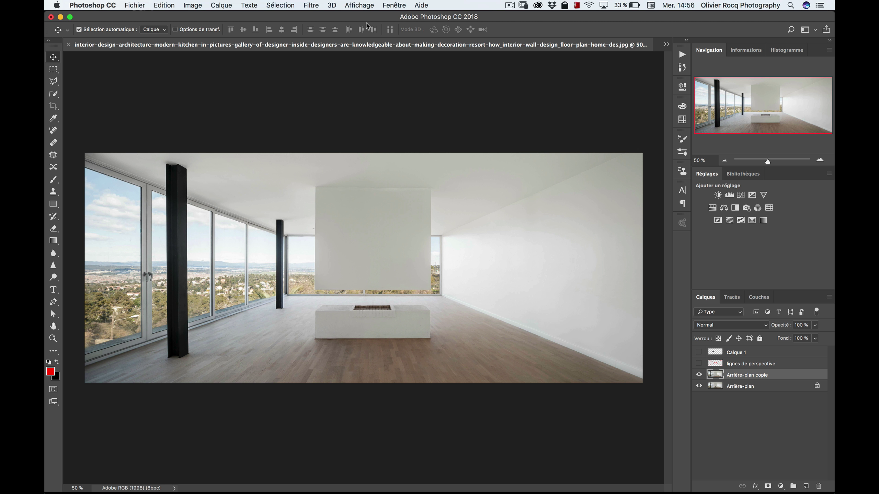
# Step: In Filter > Vanishing Point, define a four-corner plane on the room's right wall
pyautogui.click(312, 7)
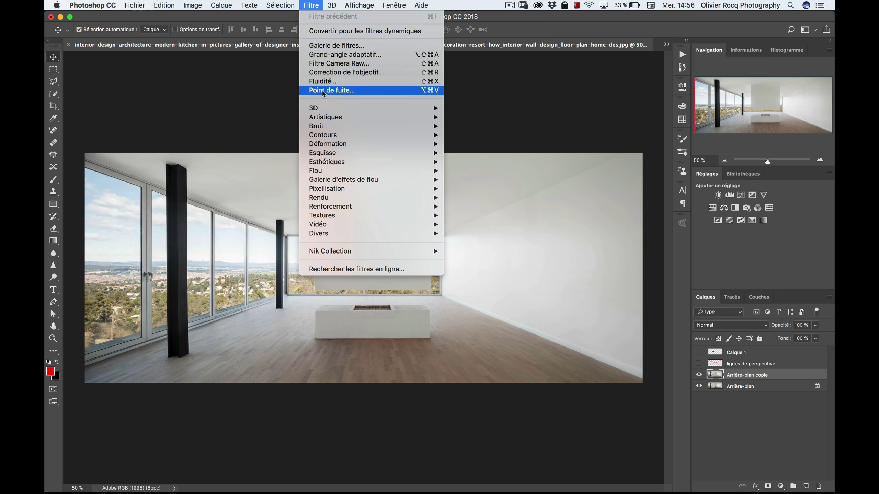
pyautogui.click(323, 91)
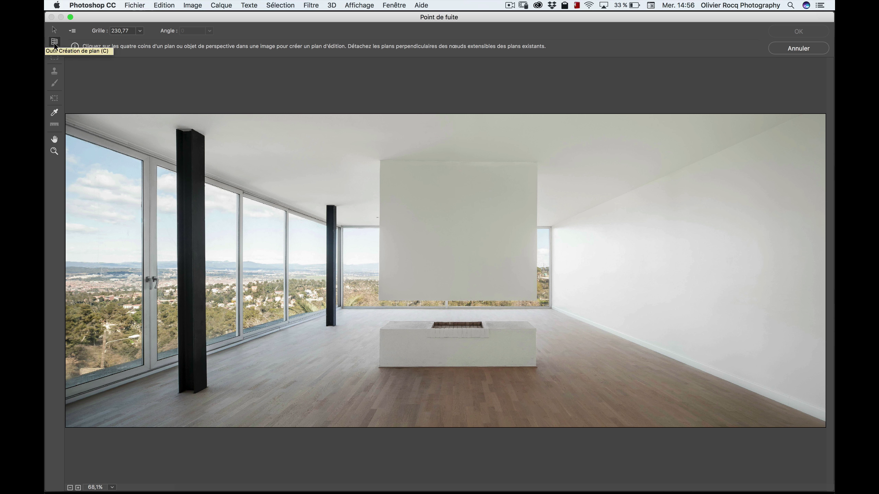
pyautogui.click(553, 223)
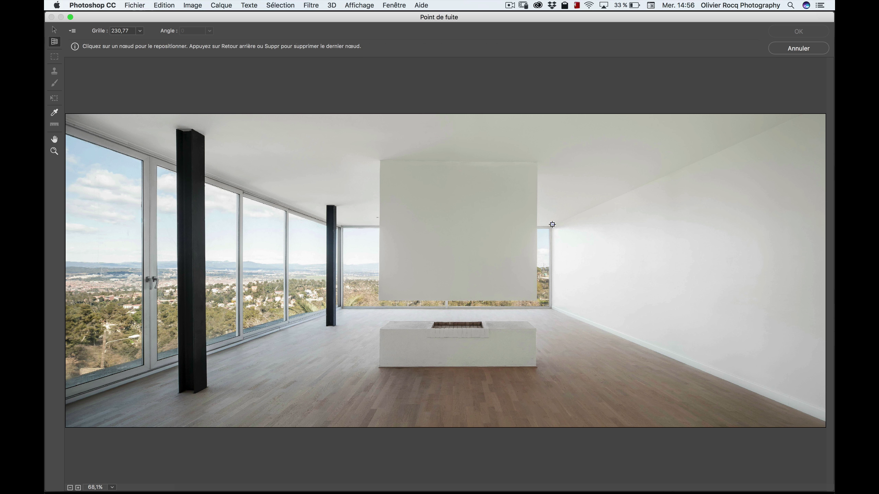
pyautogui.click(804, 114)
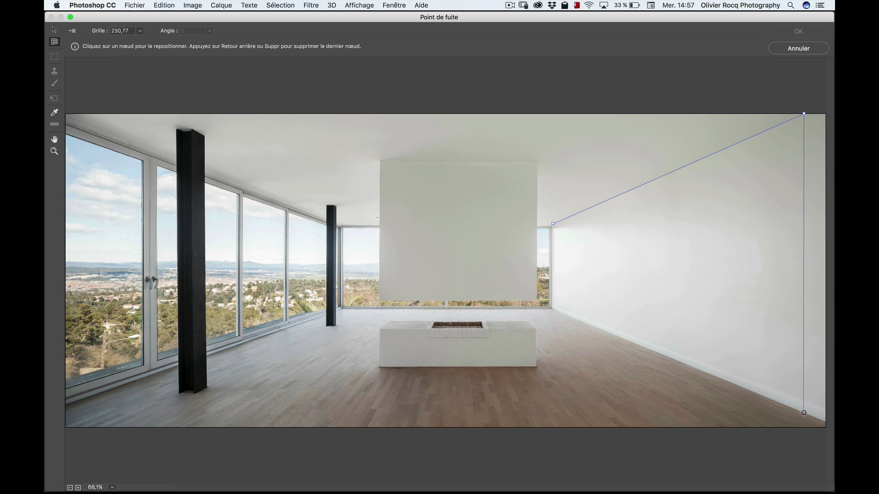
pyautogui.click(803, 413)
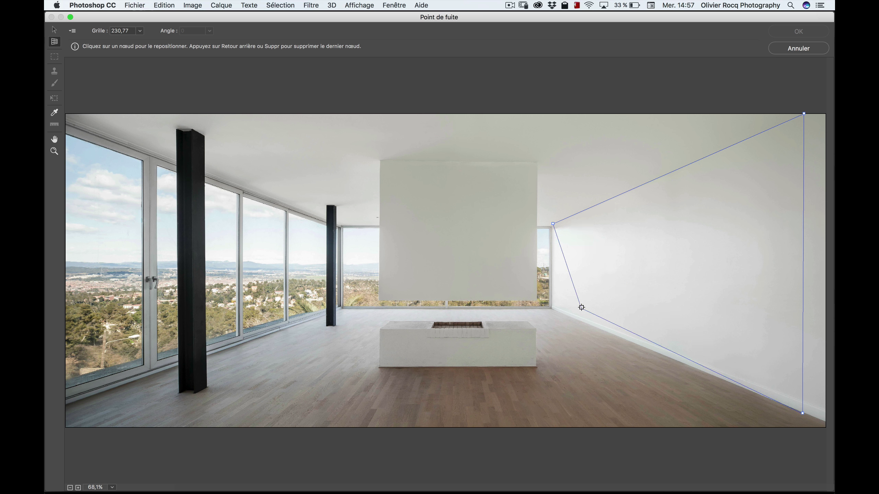
pyautogui.click(552, 308)
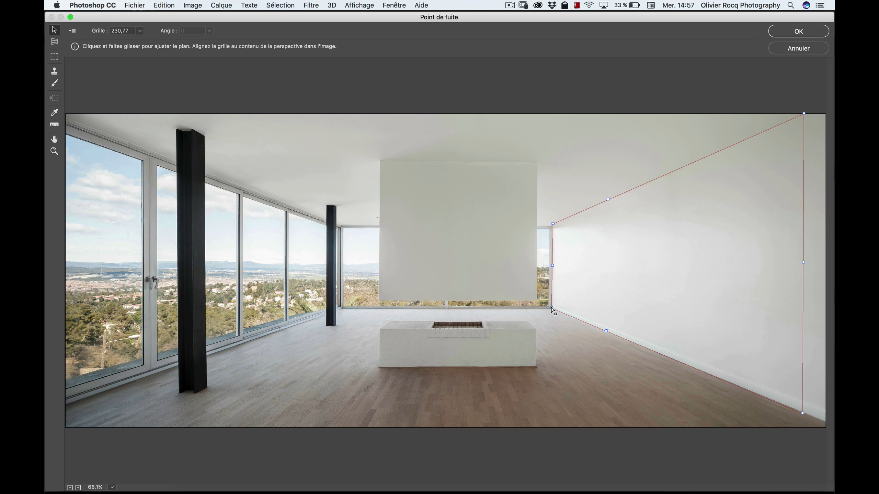
# Step: Adjust the plane's left corners to a valid blue grid, then stretch it past the right edge
pyautogui.moveTo(552, 307); pyautogui.dragTo(553, 307)
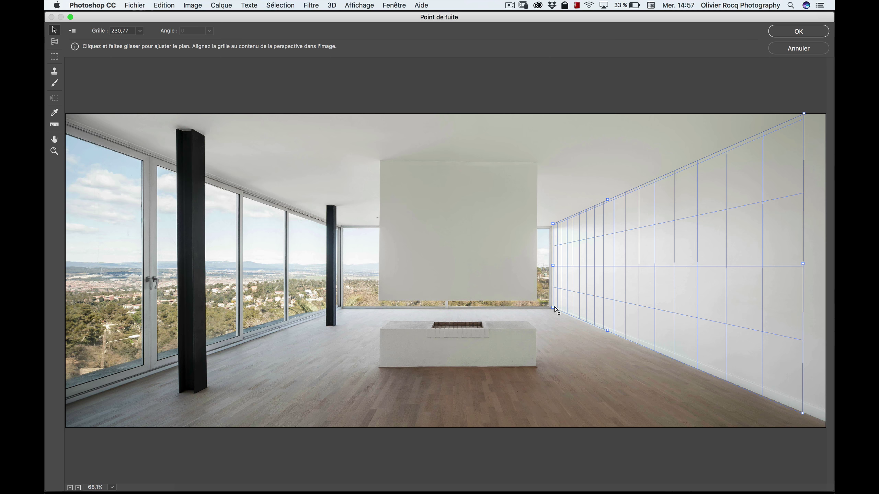
pyautogui.moveTo(552, 307)
pyautogui.mouseDown()
pyautogui.moveTo(536, 315)
pyautogui.moveTo(555, 311)
pyautogui.mouseUp()
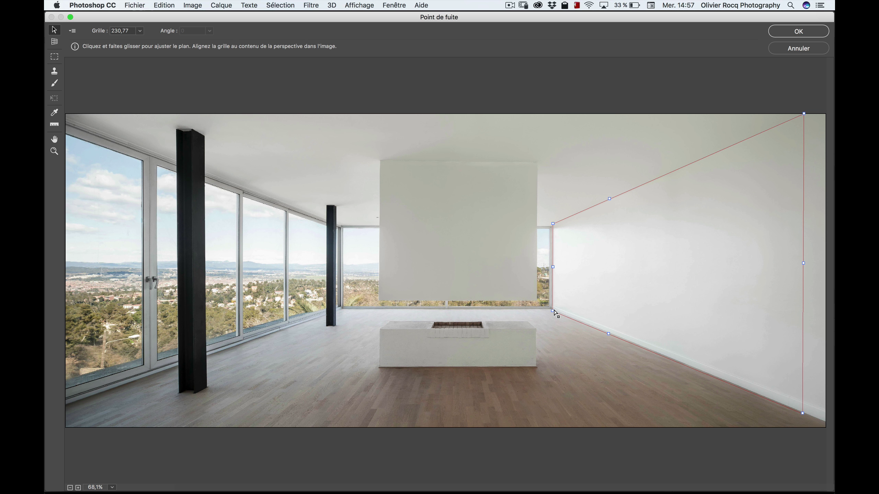
pyautogui.moveTo(555, 311); pyautogui.dragTo(552, 311)
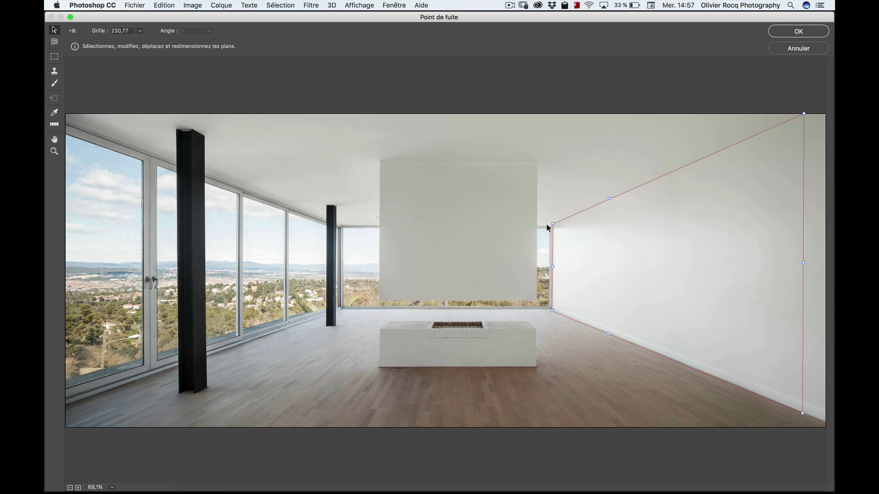
pyautogui.moveTo(553, 224); pyautogui.dragTo(551, 226)
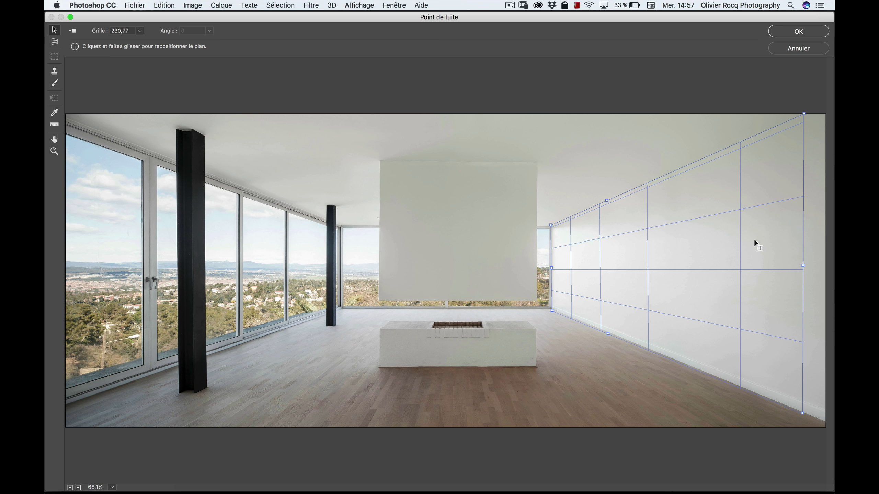
pyautogui.scroll(-1, 754, 239)
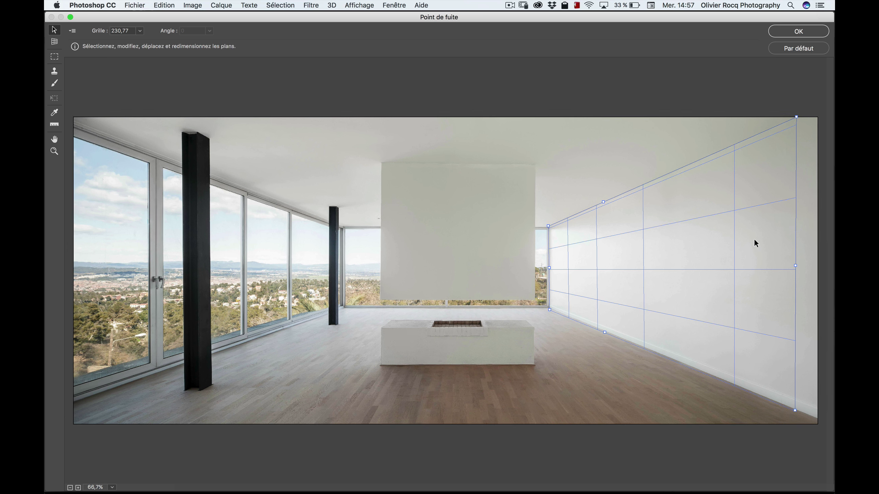
pyautogui.scroll(-1, 754, 239)
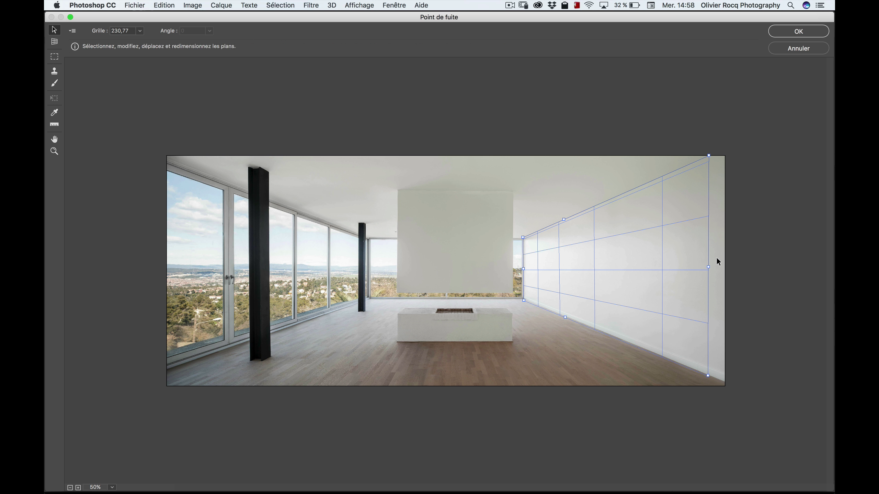
pyautogui.moveTo(707, 267)
pyautogui.mouseDown()
pyautogui.moveTo(740, 277)
pyautogui.moveTo(728, 267)
pyautogui.moveTo(622, 271)
pyautogui.moveTo(729, 284)
pyautogui.mouseUp()
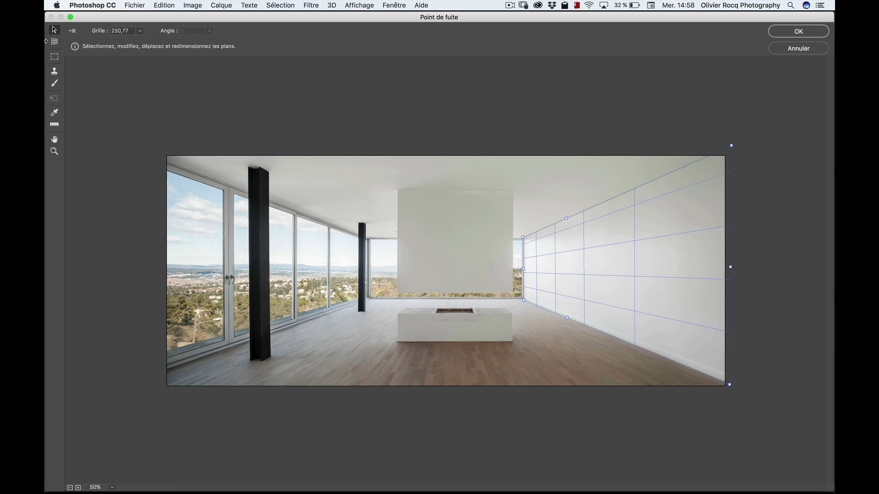
# Step: Draw a four-corner floor perspective plane beside the wall plane and extend its grid below the image
pyautogui.click(53, 42)
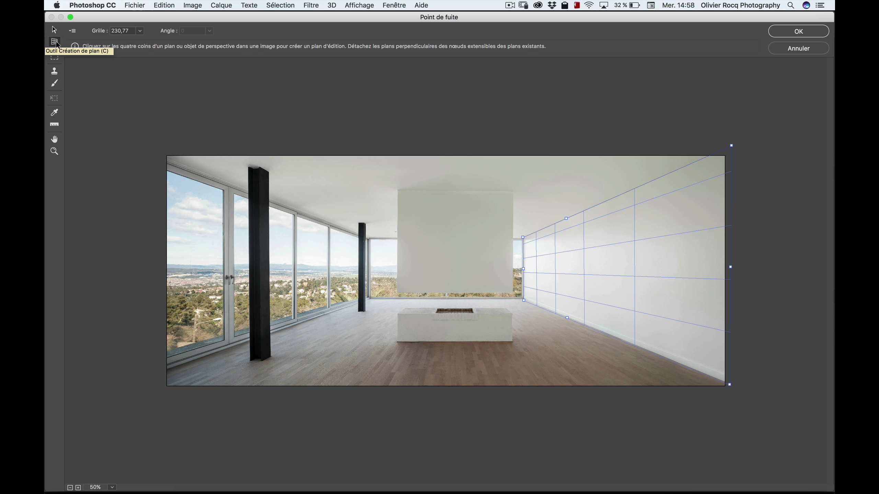
pyautogui.click(166, 369)
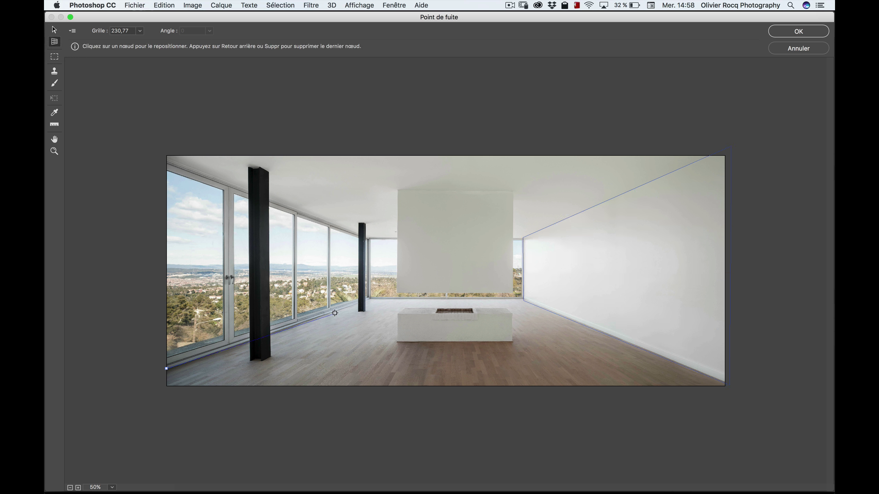
pyautogui.click(372, 298)
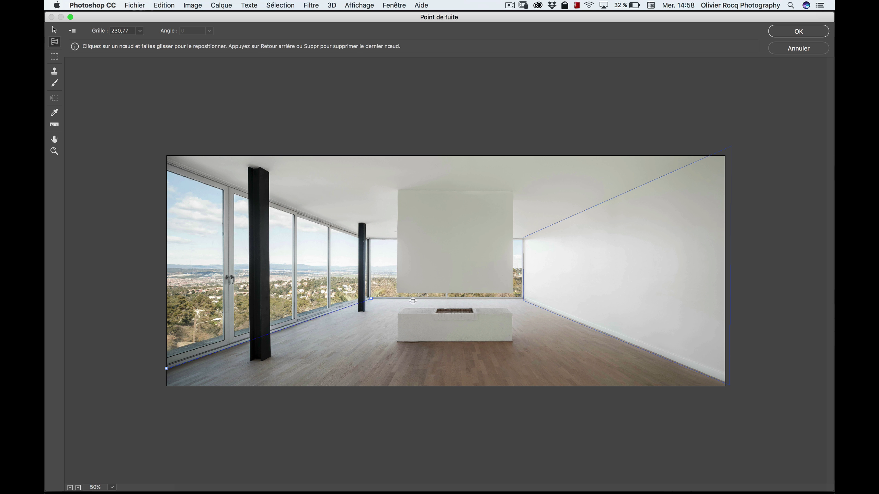
pyautogui.click(523, 299)
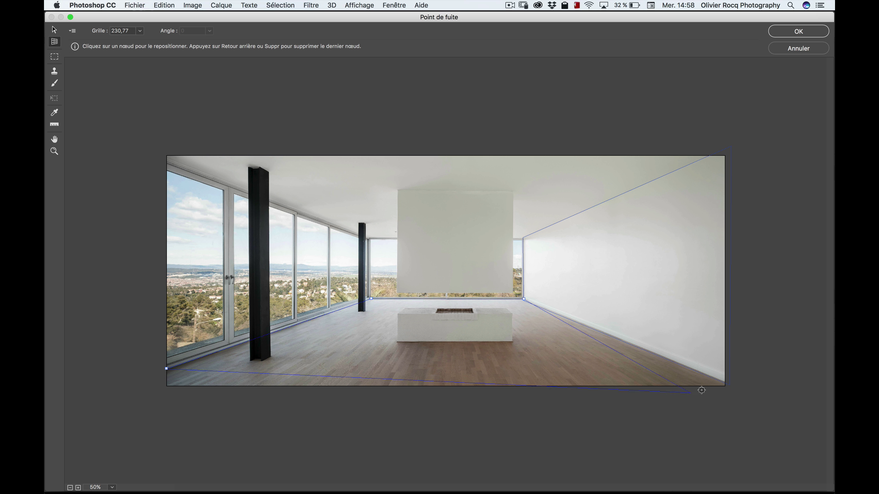
pyautogui.click(736, 387)
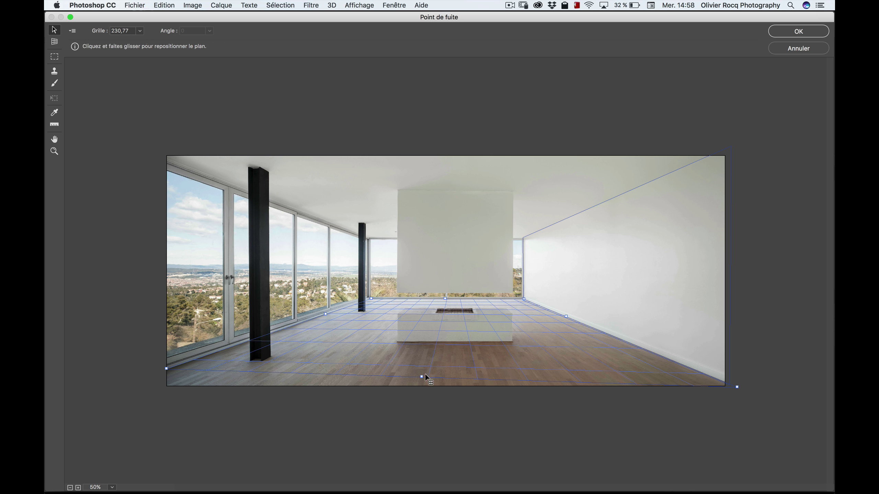
pyautogui.moveTo(420, 376); pyautogui.dragTo(413, 392)
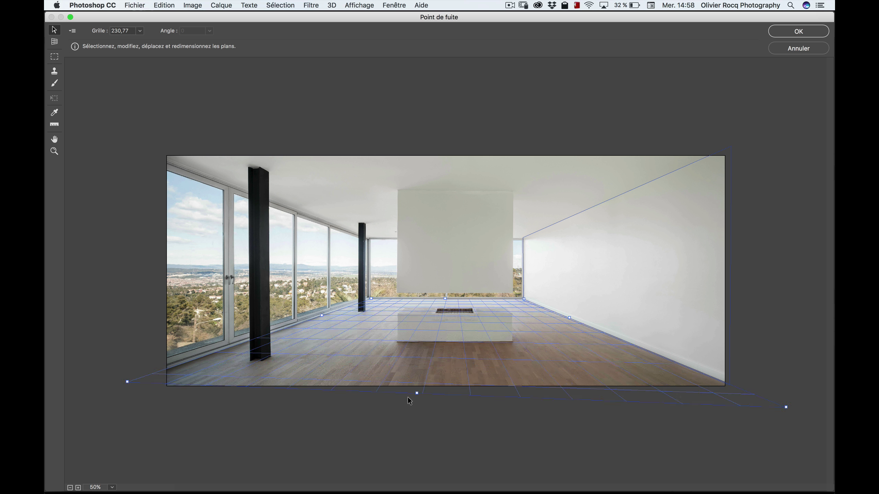
pyautogui.click(589, 260)
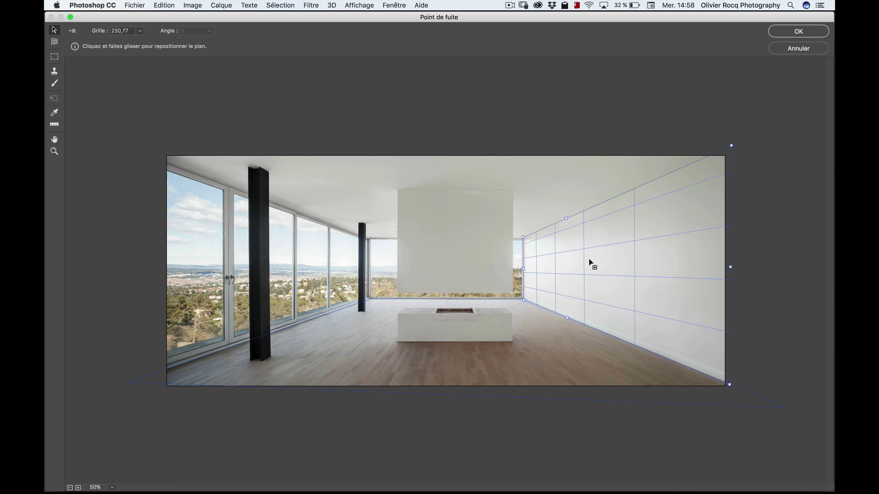
pyautogui.click(513, 342)
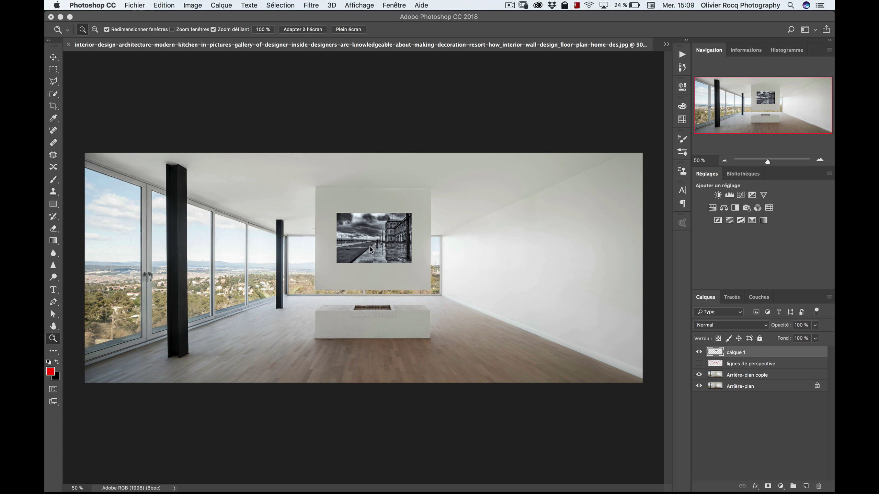
# Step: Zoom in on the wall print and rename its layer from calque 1 to 'cadre photo'
pyautogui.moveTo(374, 246); pyautogui.dragTo(405, 255)
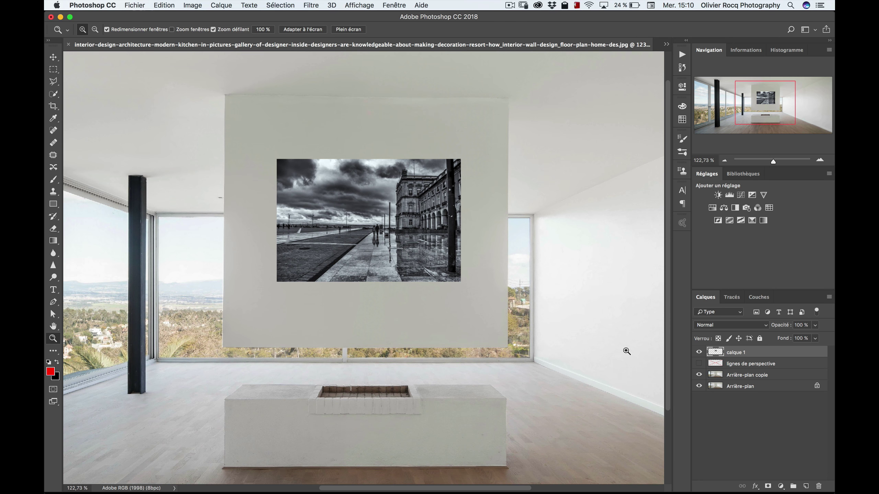
pyautogui.doubleClick(735, 352)
pyautogui.write('cadre p')
pyautogui.write('hoto')
pyautogui.press('Return')
# Step: In the photo's Layer Style, enable a white Stroke border and a Drop Shadow
pyautogui.doubleClick(772, 356)
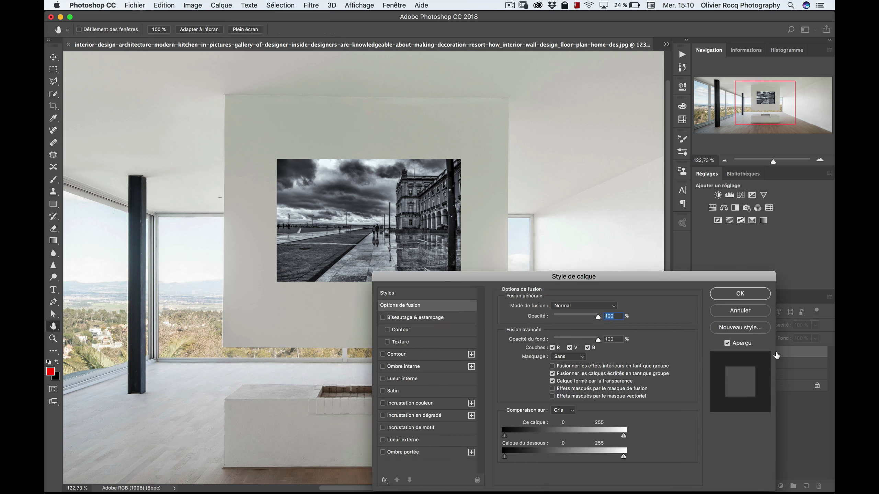
pyautogui.moveTo(629, 277); pyautogui.dragTo(674, 191)
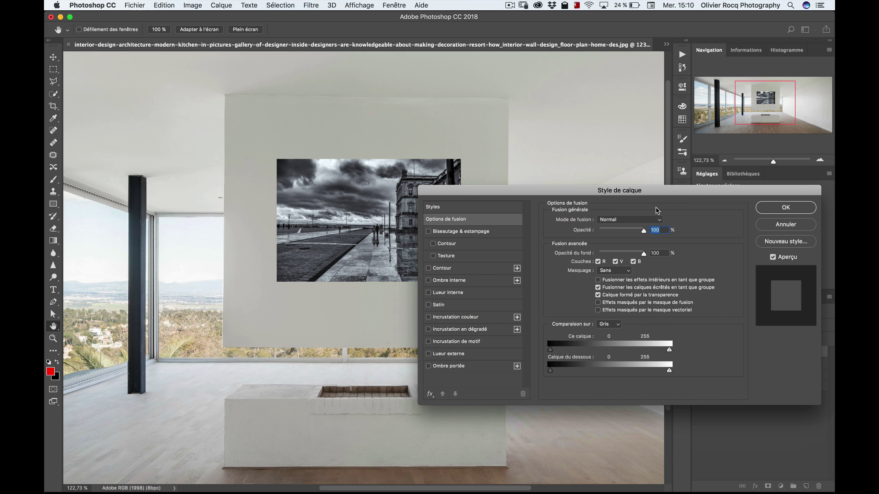
pyautogui.moveTo(511, 191); pyautogui.dragTo(558, 178)
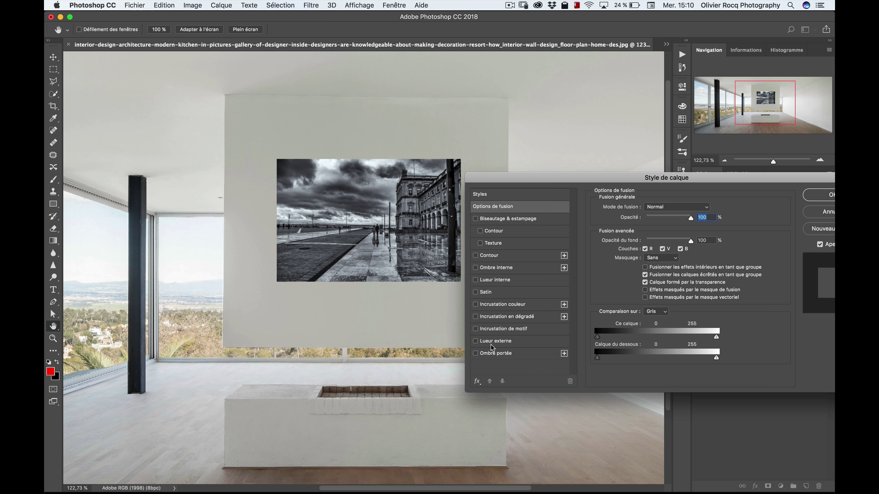
pyautogui.click(492, 255)
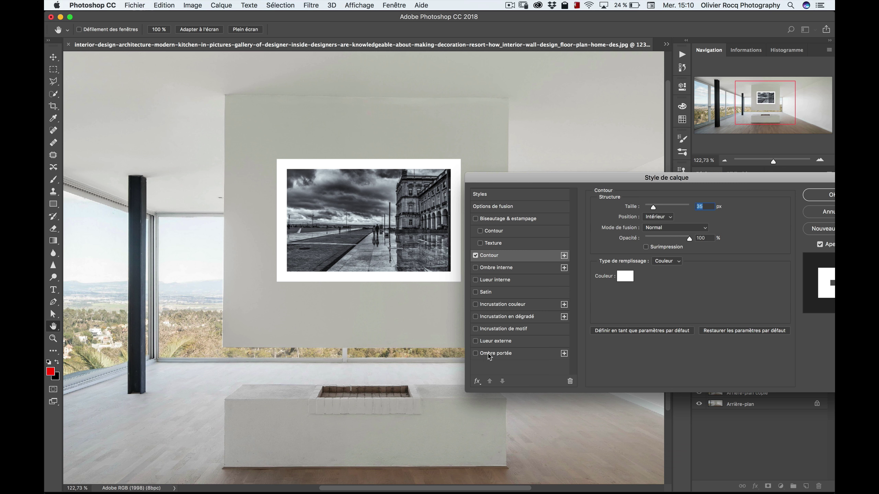
pyautogui.click(489, 354)
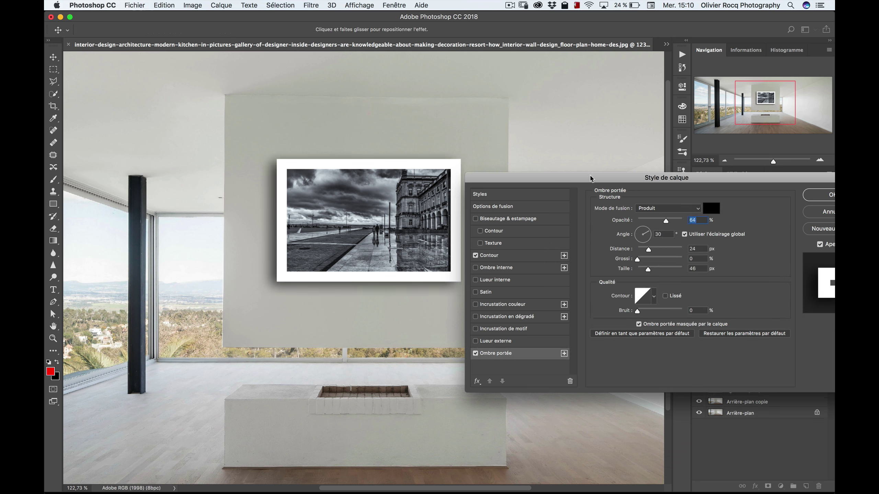
# Step: Set the drop shadow to 135° angle, 44 px distance and 32% opacity, then apply
pyautogui.moveTo(589, 179); pyautogui.dragTo(597, 162)
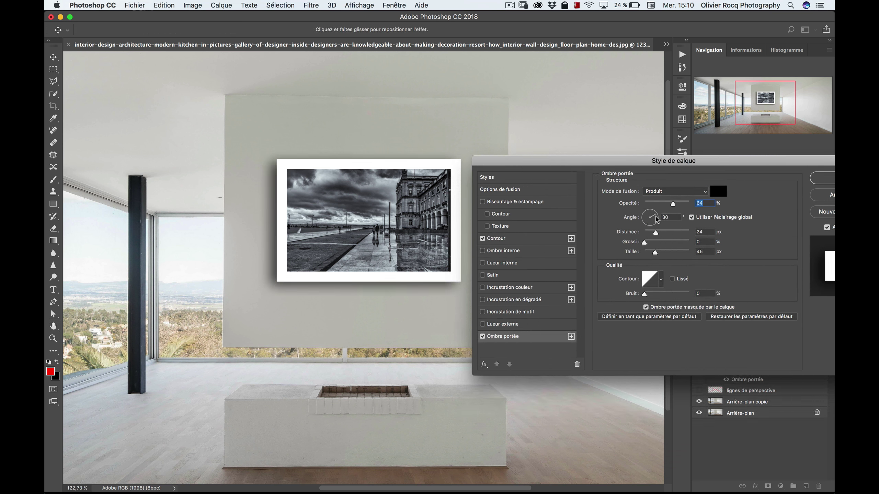
pyautogui.moveTo(656, 217); pyautogui.dragTo(646, 214)
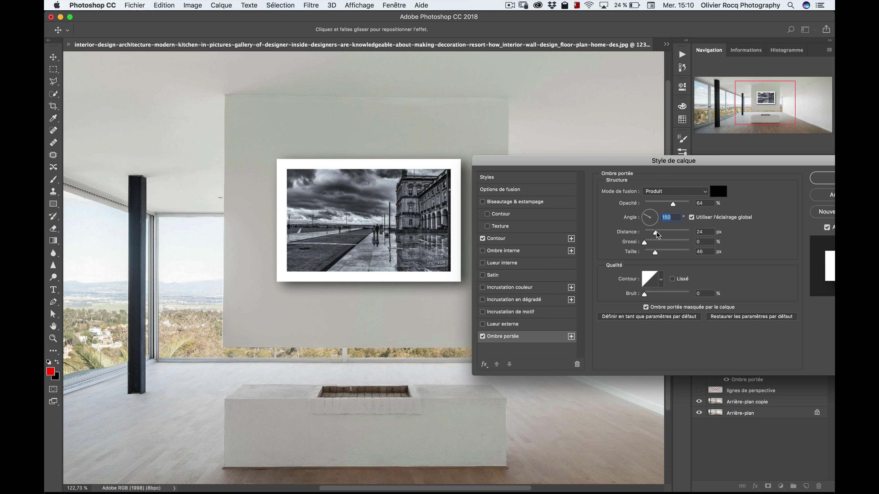
pyautogui.moveTo(657, 235); pyautogui.dragTo(661, 234)
pyautogui.moveTo(665, 236); pyautogui.dragTo(667, 243)
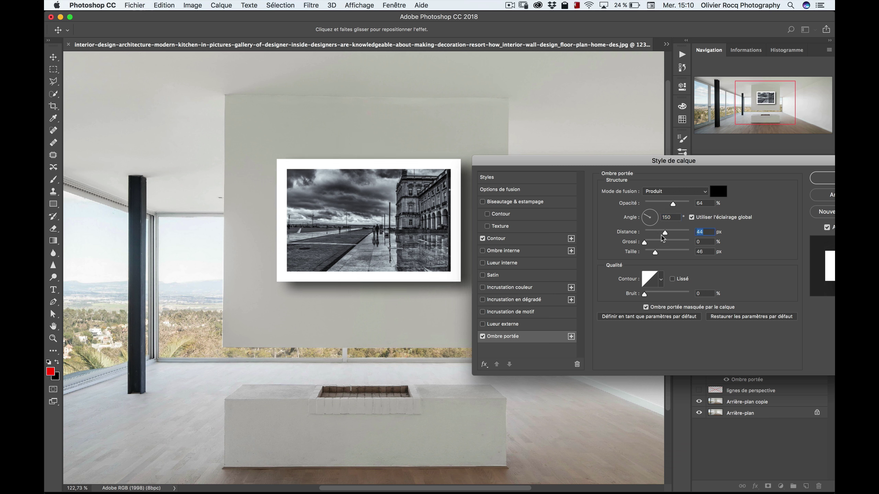
pyautogui.moveTo(637, 161); pyautogui.dragTo(647, 152)
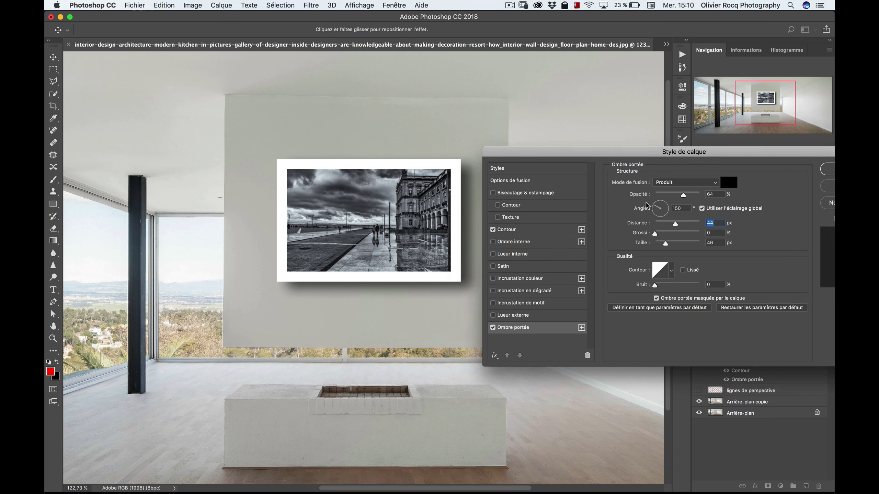
pyautogui.moveTo(655, 207); pyautogui.dragTo(652, 207)
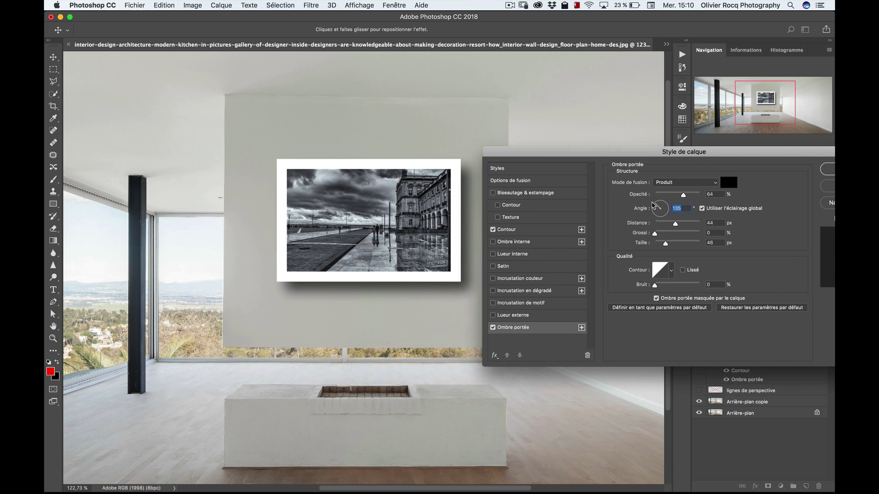
pyautogui.moveTo(684, 195); pyautogui.dragTo(670, 196)
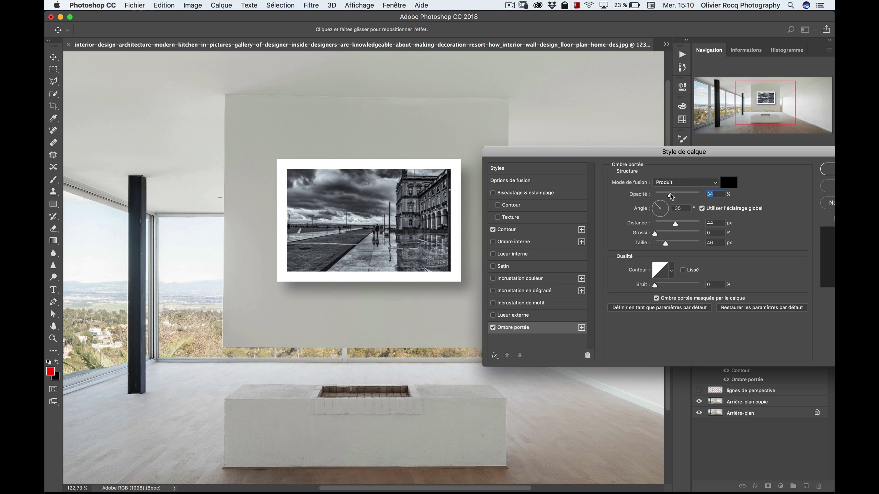
pyautogui.moveTo(684, 152); pyautogui.dragTo(662, 151)
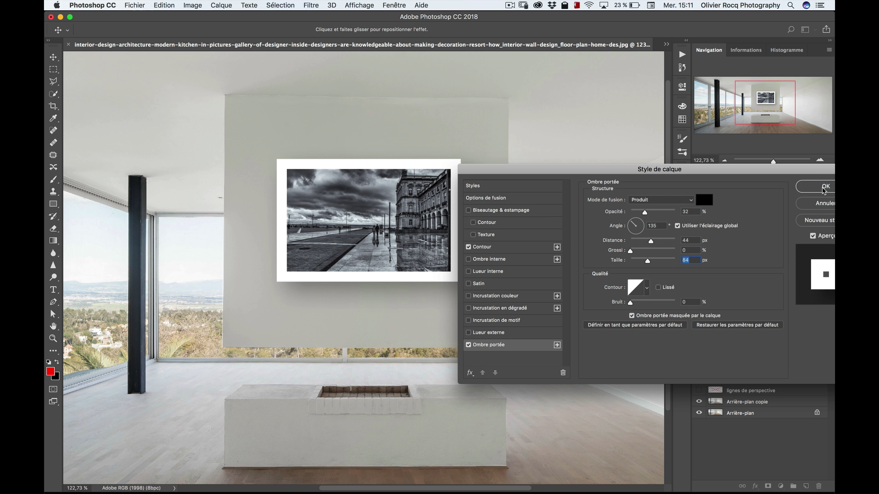
pyautogui.click(823, 189)
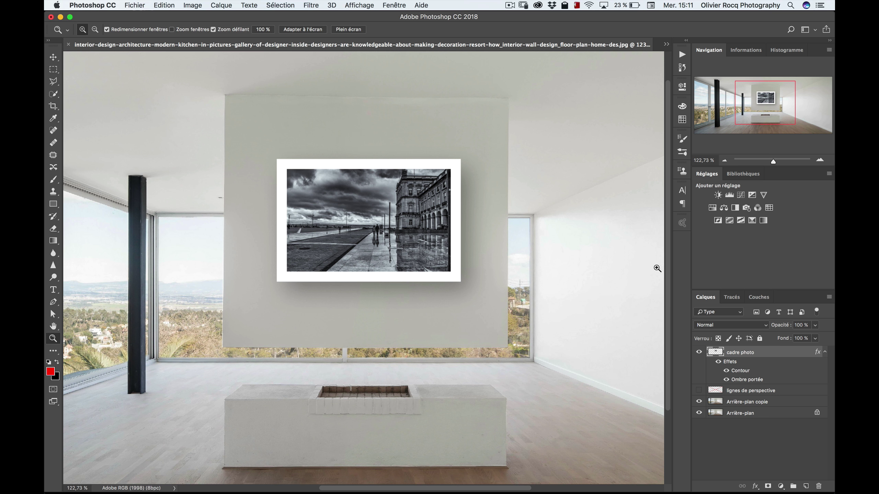
# Step: Zoom to 100% and Alt-click the cadre photo eye to hide all room layers
pyautogui.press('super+1')
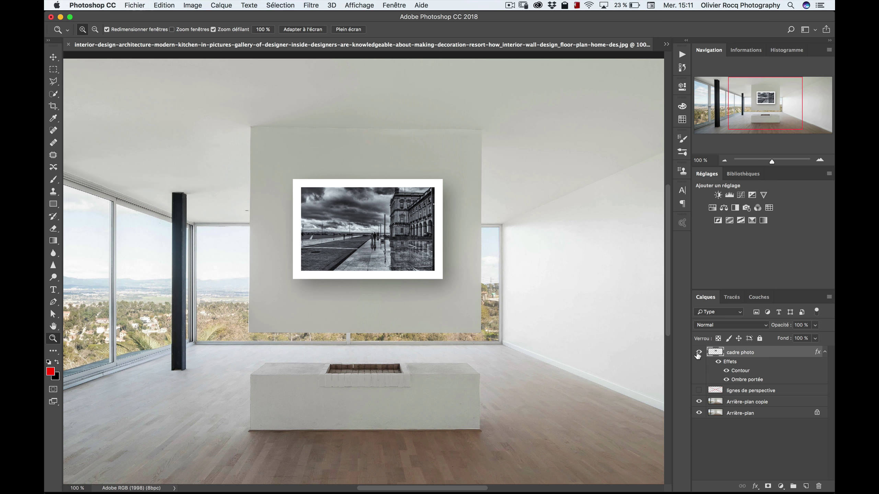
pyautogui.press('alt')
pyautogui.keyDown('alt'); pyautogui.click(699, 352); pyautogui.keyUp('alt')
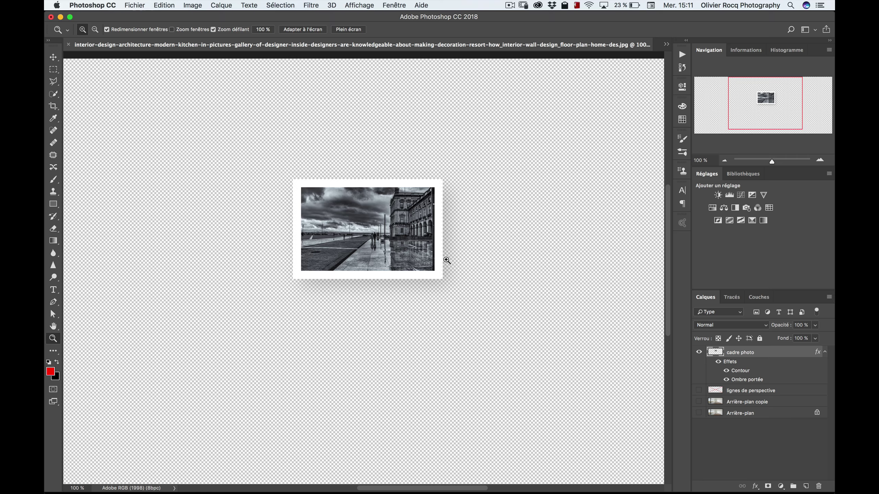
pyautogui.press('m')
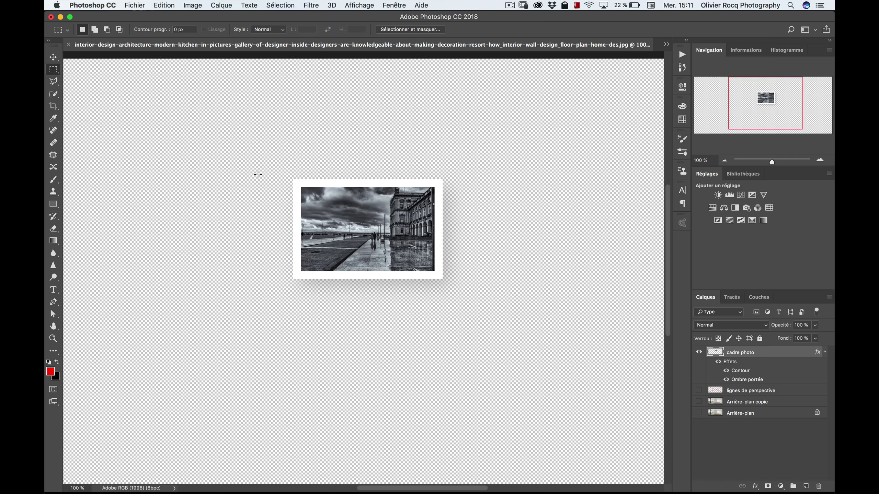
# Step: Marquee the framed photo and copy it with Edition > Copier avec fusion
pyautogui.moveTo(252, 133); pyautogui.dragTo(523, 344)
pyautogui.click(164, 5)
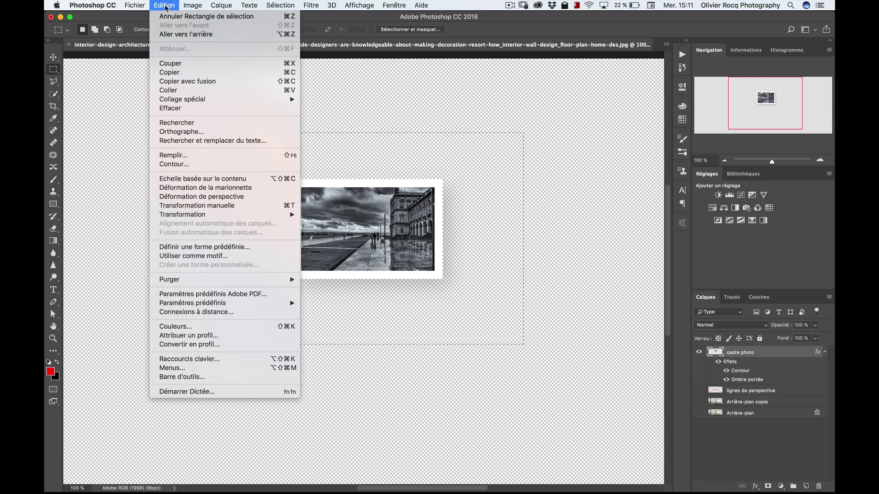
pyautogui.click(184, 81)
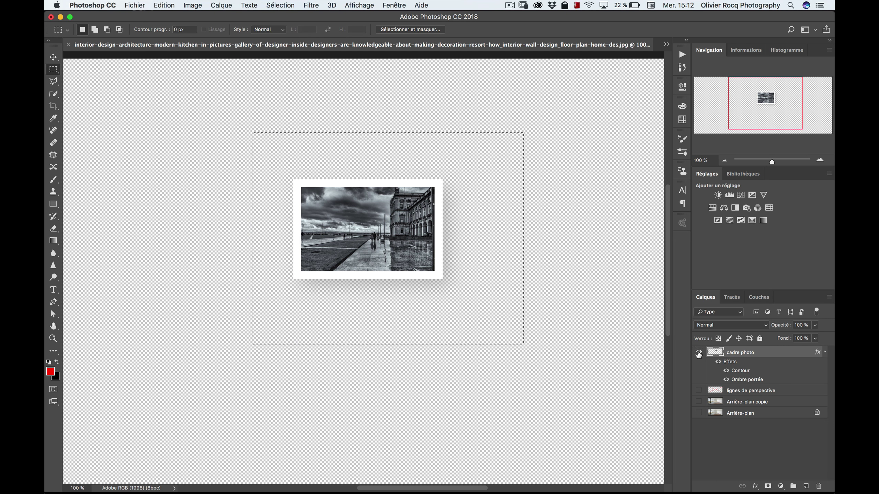
# Step: Show Arrière-plan and its copy again and make Arrière-plan copie the active layer
pyautogui.click(698, 402)
pyautogui.click(698, 413)
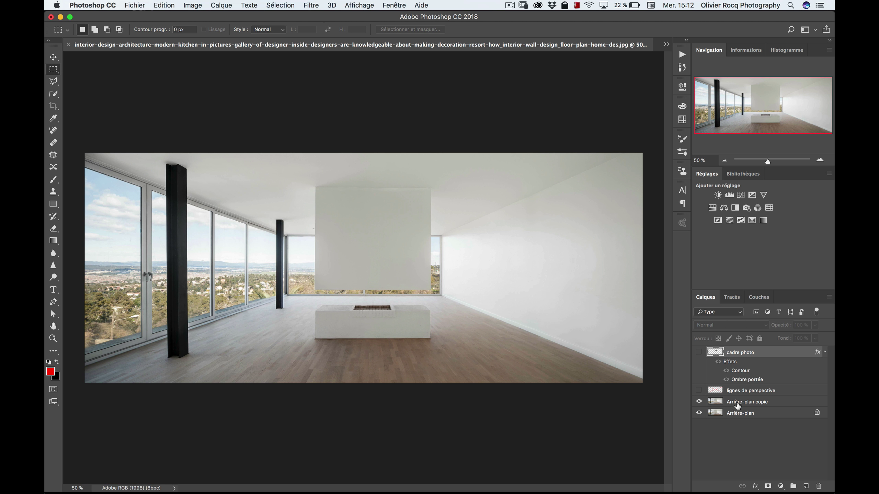
pyautogui.click(737, 404)
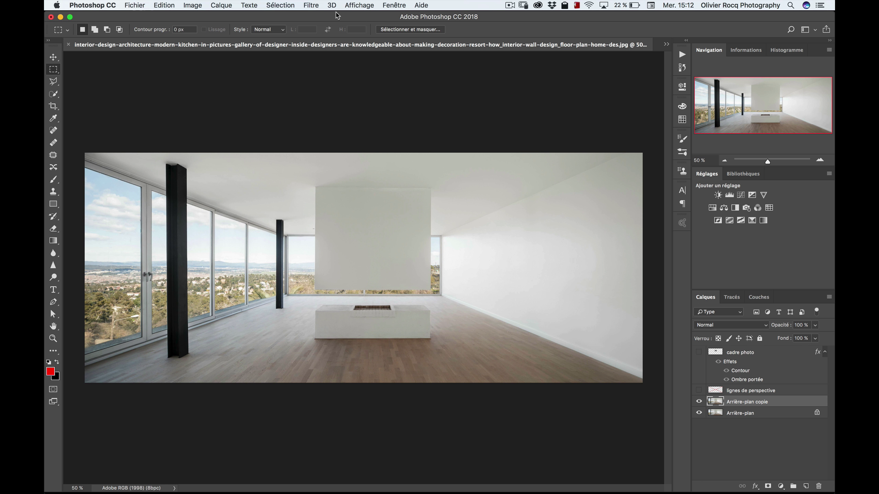
pyautogui.click(310, 4)
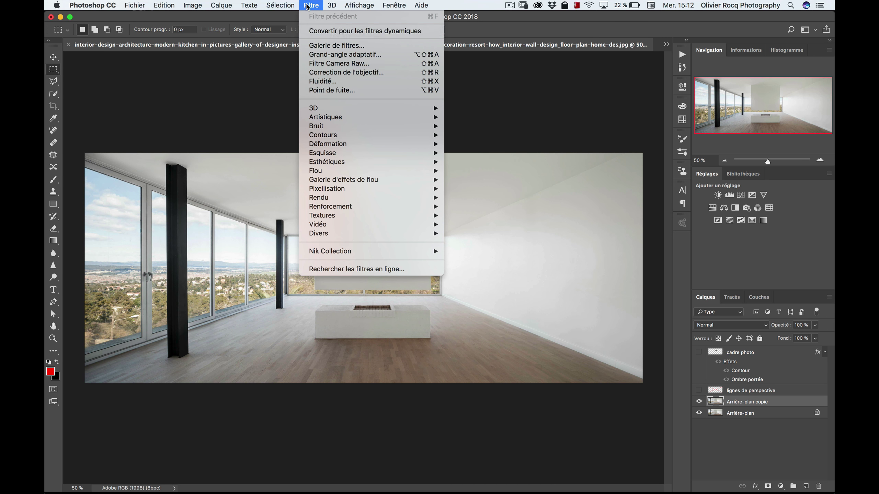
# Step: In Point de fuite, paste the framed photo and drag it onto the right-wall grid
pyautogui.click(340, 91)
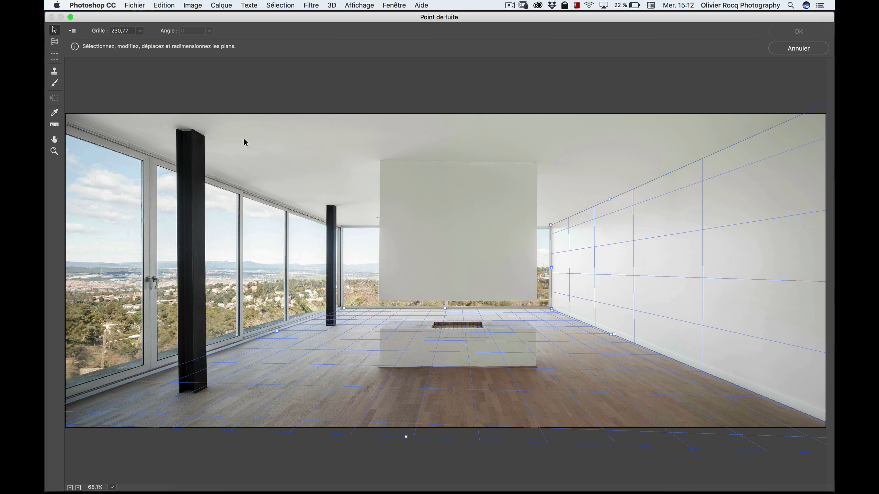
pyautogui.click(156, 4)
pyautogui.click(129, 34)
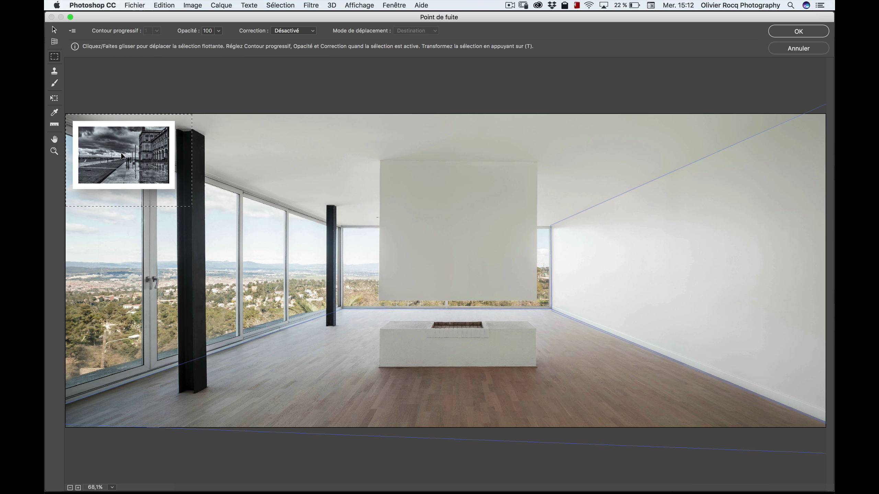
pyautogui.moveTo(121, 155)
pyautogui.mouseDown()
pyautogui.moveTo(288, 212)
pyautogui.moveTo(638, 279)
pyautogui.moveTo(710, 302)
pyautogui.mouseUp()
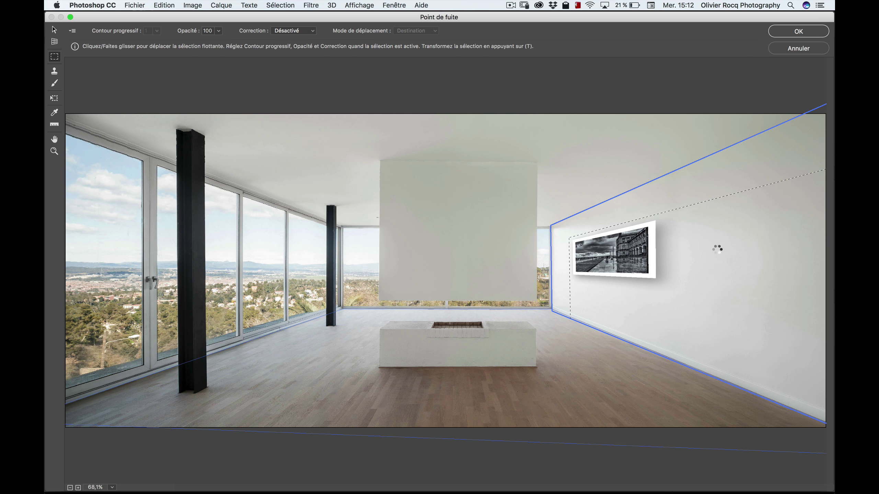
pyautogui.moveTo(617, 255); pyautogui.dragTo(621, 238)
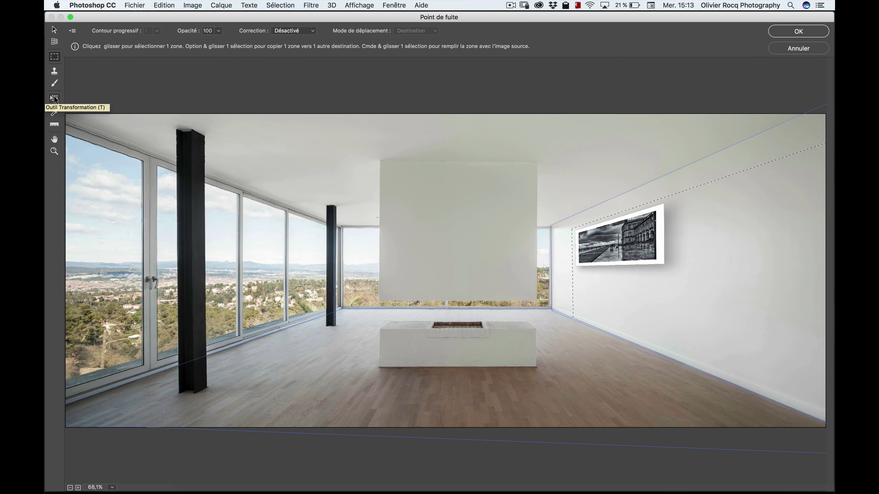
# Step: Scale and slide the pasted photo along the right-wall plane until it fits, then apply the filter
pyautogui.click(54, 99)
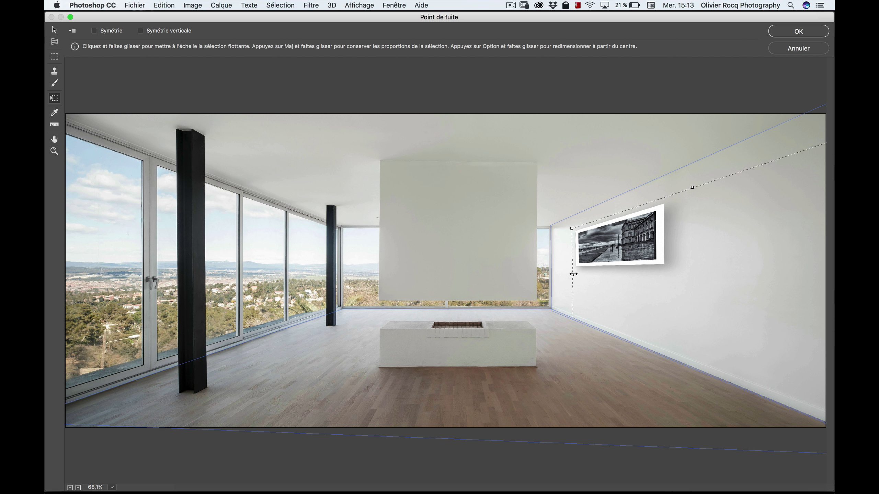
pyautogui.moveTo(573, 274); pyautogui.dragTo(554, 271)
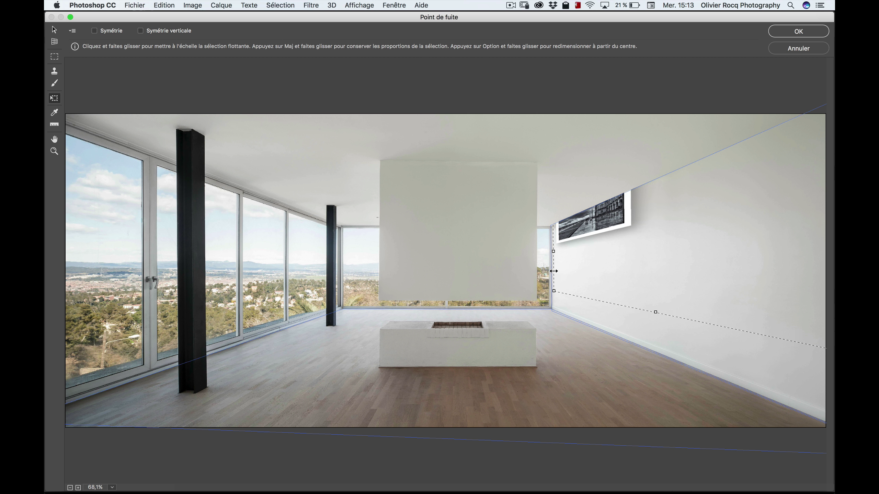
pyautogui.moveTo(553, 271)
pyautogui.mouseDown()
pyautogui.moveTo(585, 268)
pyautogui.moveTo(584, 285)
pyautogui.mouseUp()
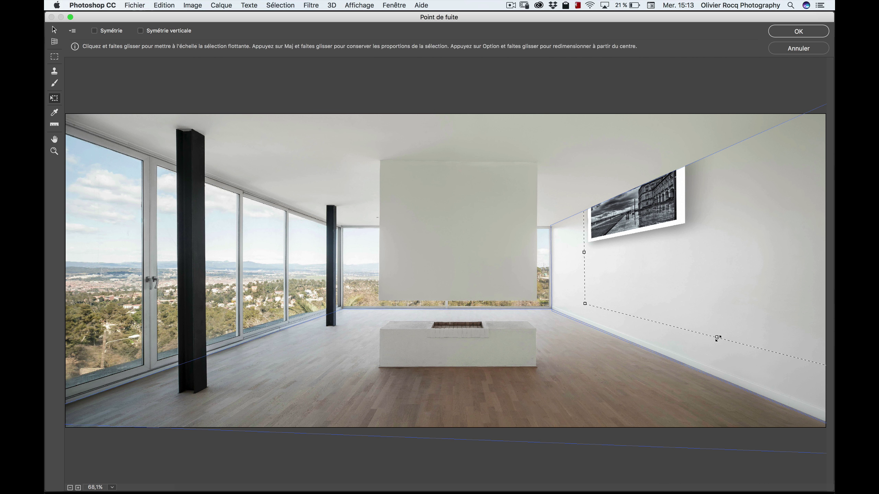
pyautogui.moveTo(716, 338); pyautogui.dragTo(714, 369)
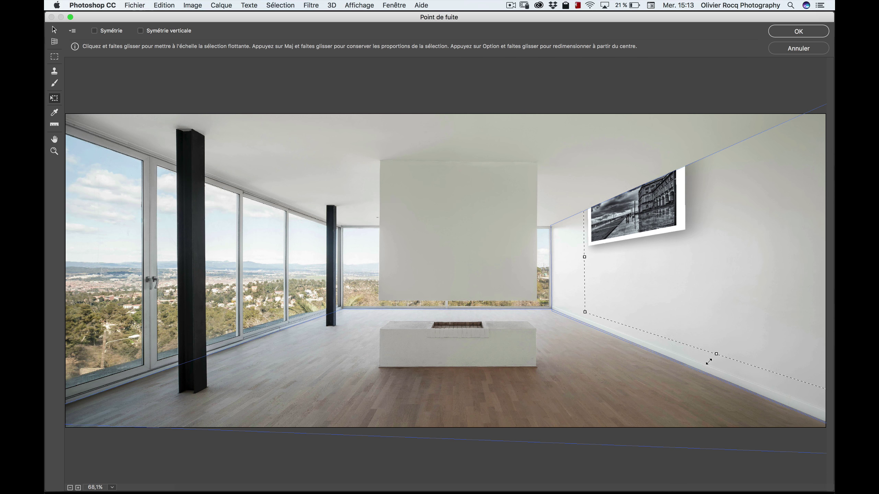
pyautogui.moveTo(665, 237); pyautogui.dragTo(667, 264)
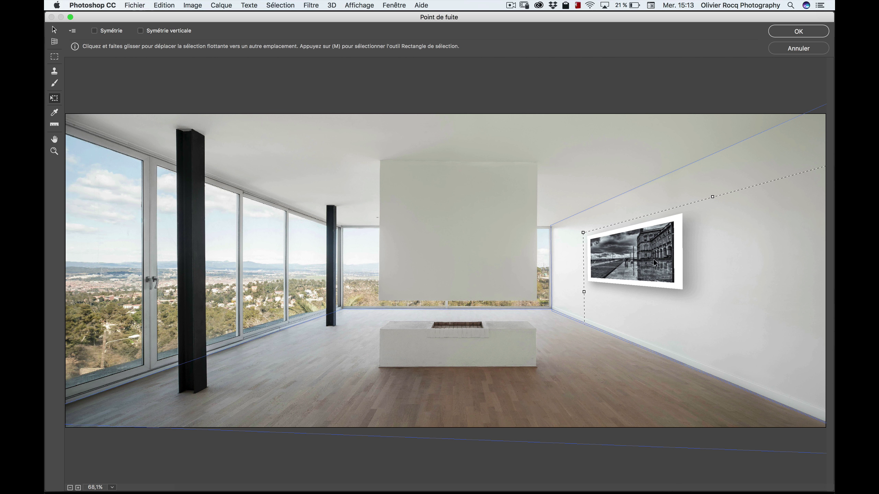
pyautogui.moveTo(634, 258); pyautogui.dragTo(579, 261)
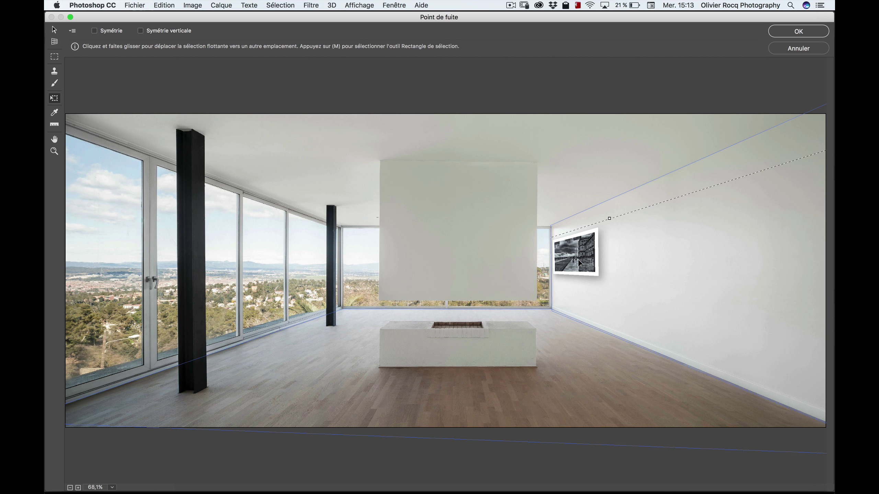
pyautogui.moveTo(580, 263); pyautogui.dragTo(661, 264)
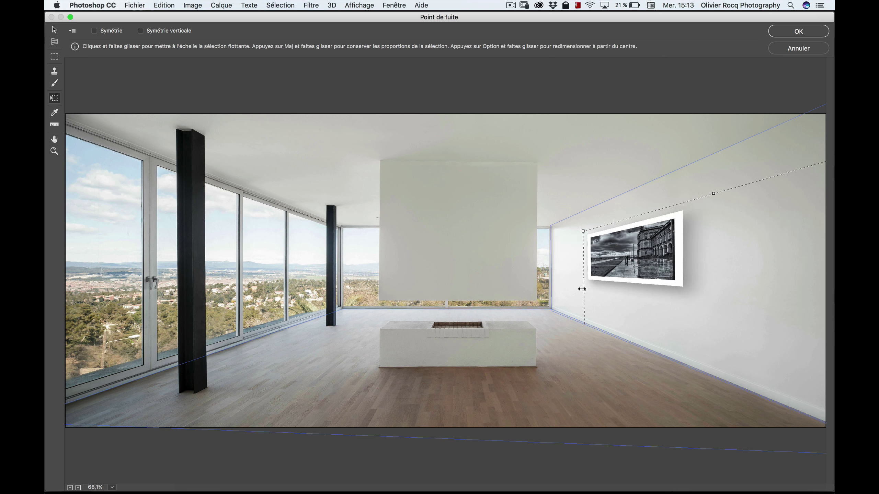
pyautogui.moveTo(584, 290); pyautogui.dragTo(652, 299)
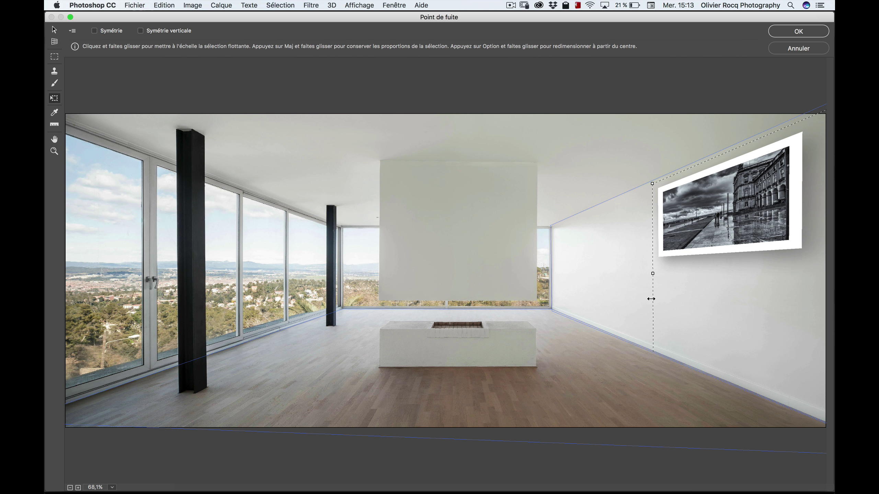
pyautogui.moveTo(717, 209); pyautogui.dragTo(661, 234)
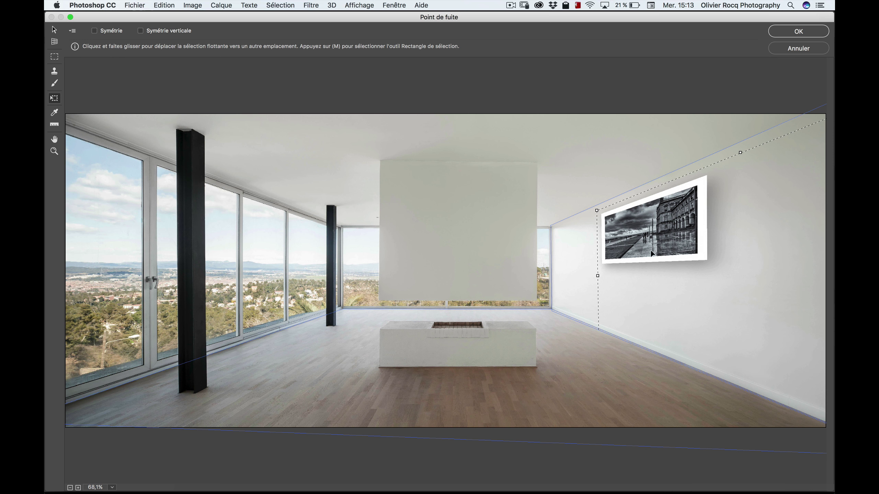
pyautogui.moveTo(653, 227); pyautogui.dragTo(646, 266)
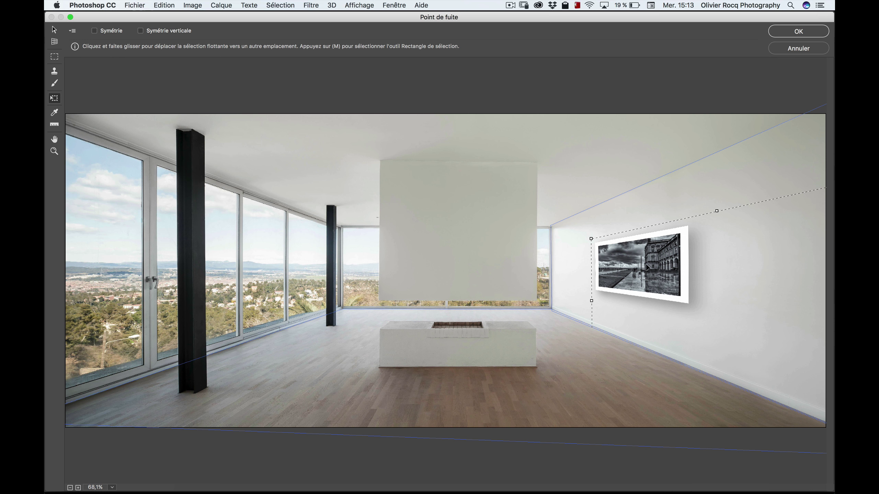
pyautogui.moveTo(649, 266); pyautogui.dragTo(643, 265)
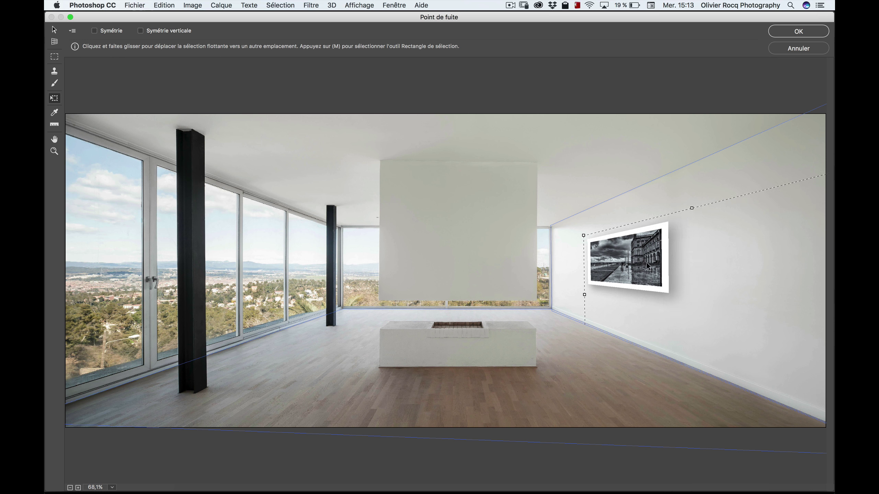
pyautogui.click(795, 34)
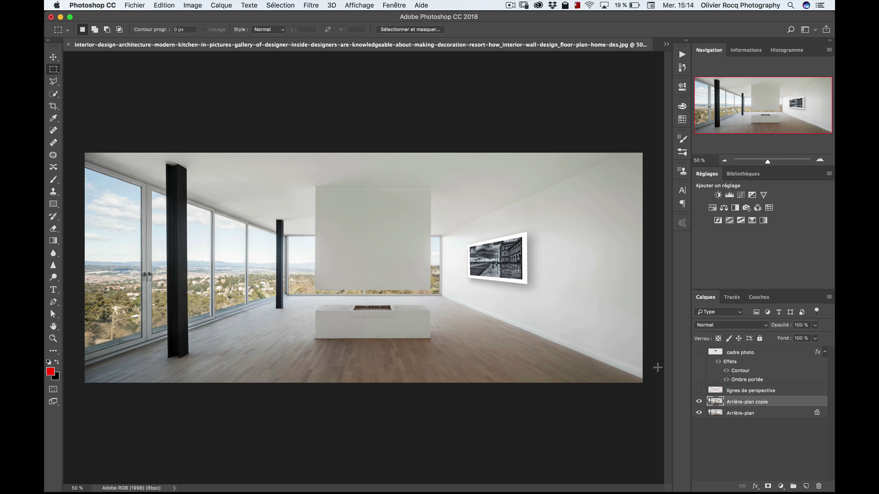
pyautogui.click(699, 403)
pyautogui.click(699, 403)
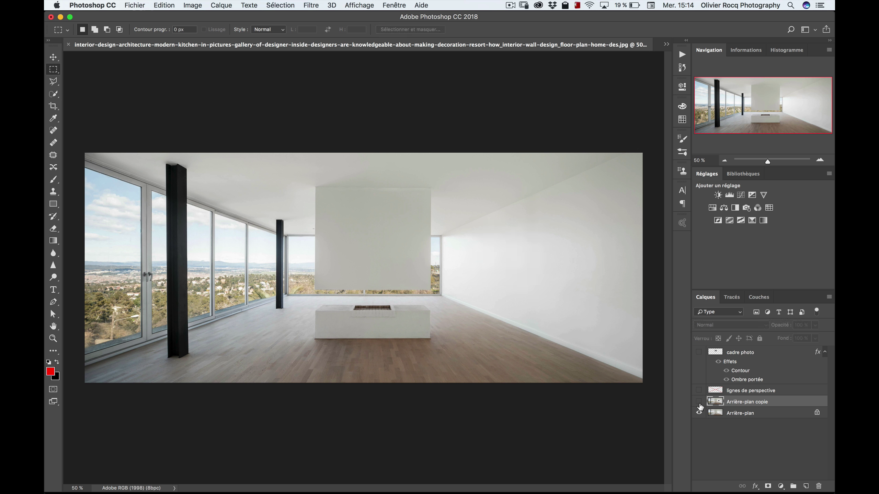
pyautogui.click(699, 402)
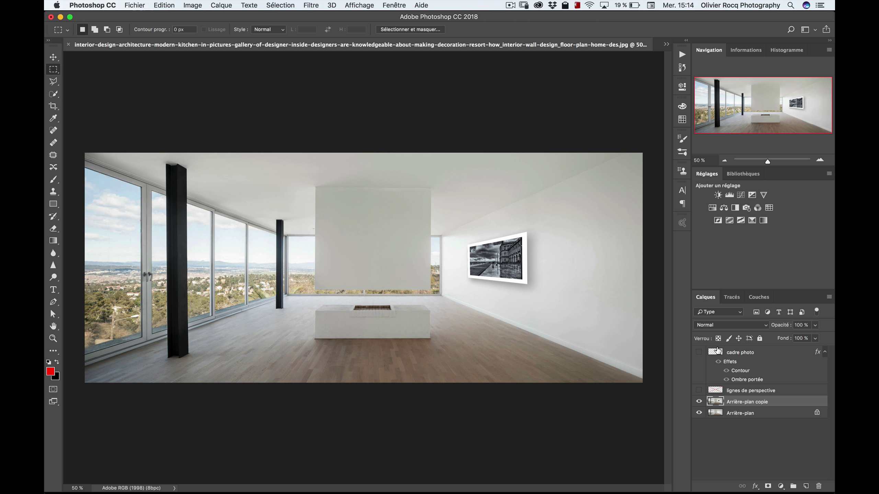
pyautogui.click(742, 353)
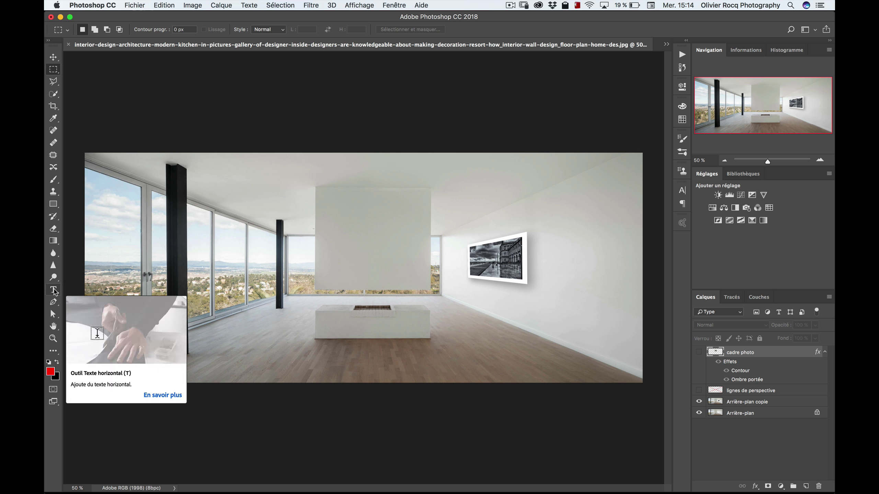
# Step: Add a horizontal 'MUR' text layer and move it up onto the central wall
pyautogui.click(53, 290)
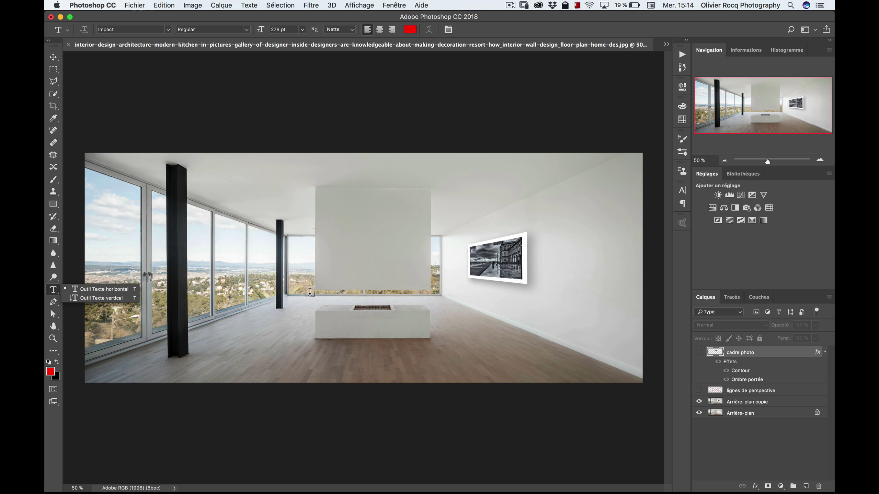
pyautogui.click(281, 325)
pyautogui.click(276, 321)
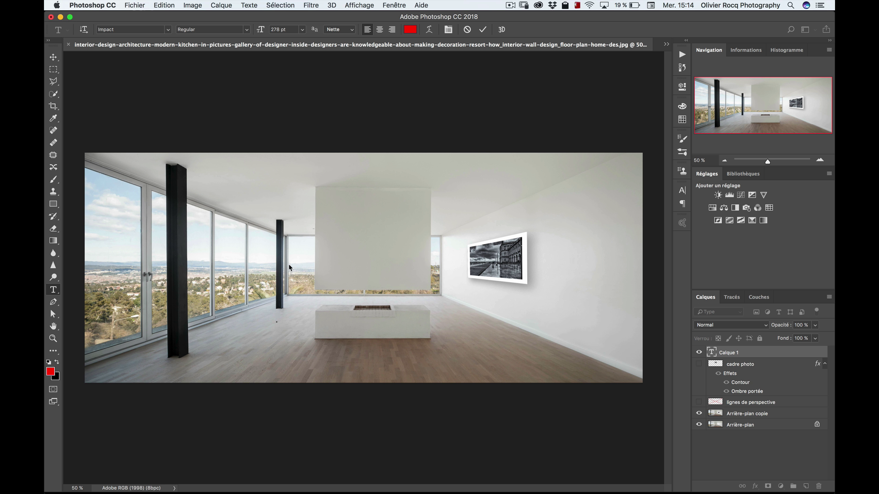
pyautogui.write('MUR')
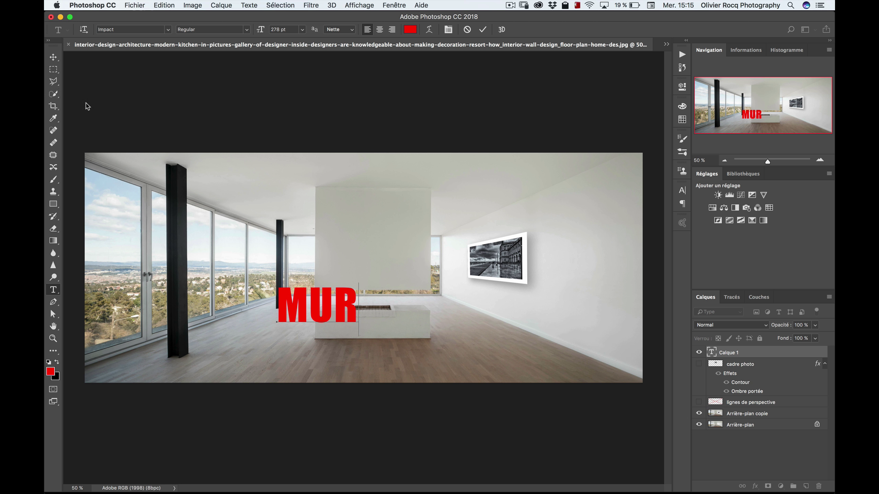
pyautogui.click(53, 57)
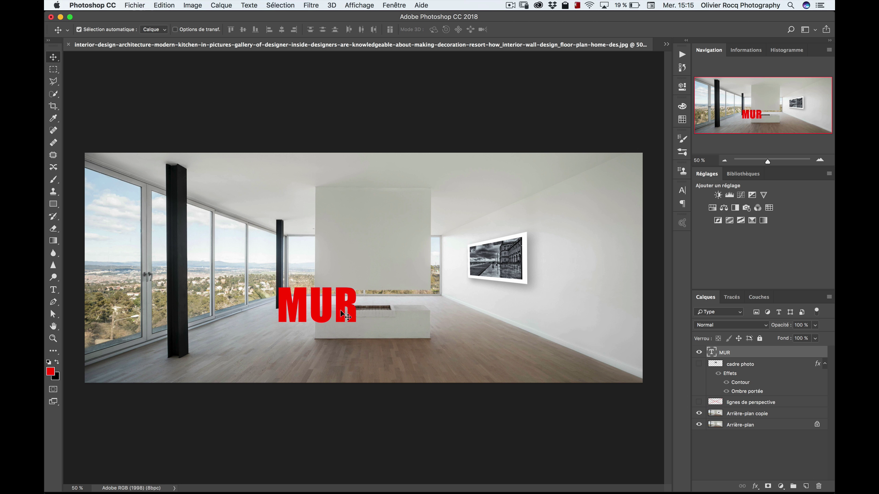
pyautogui.moveTo(341, 311); pyautogui.dragTo(364, 278)
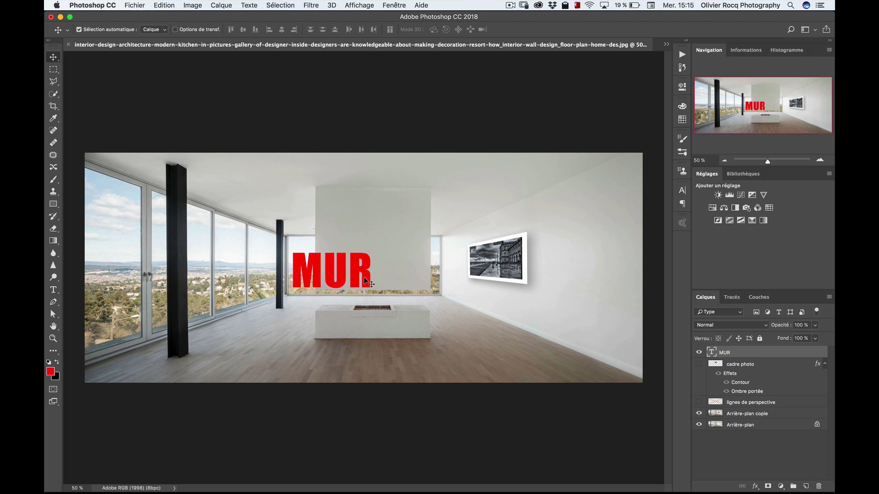
# Step: Resize MUR with Free Transform (about 240%, then back to half) and move it lower-left
pyautogui.hotkey('ctrl', 't')
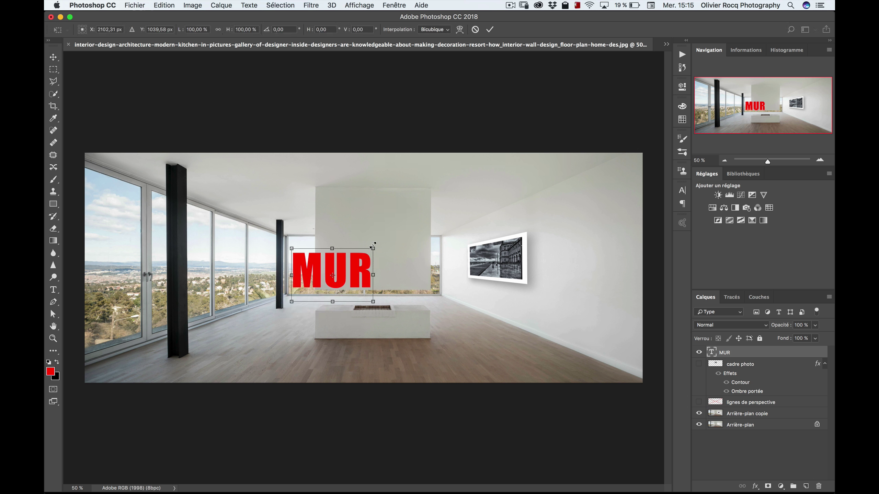
pyautogui.moveTo(372, 246); pyautogui.dragTo(488, 173)
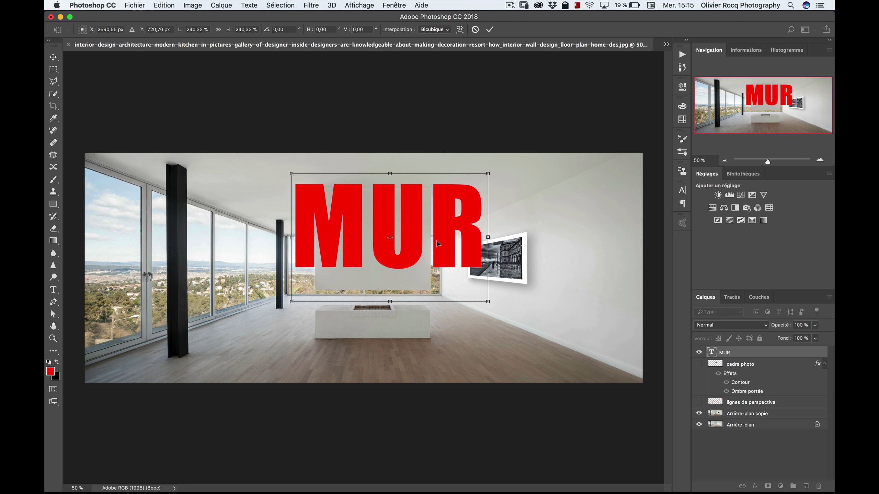
pyautogui.press('Return')
pyautogui.hotkey('ctrl', 't')
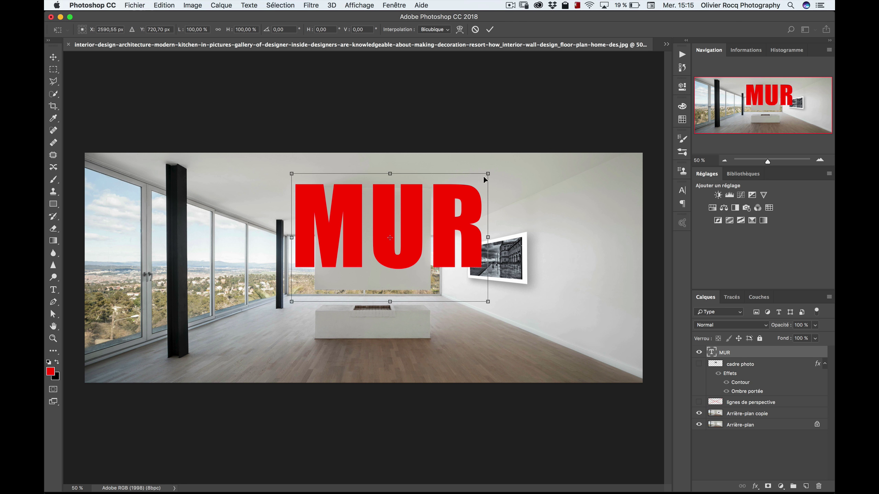
pyautogui.moveTo(488, 174); pyautogui.dragTo(391, 237)
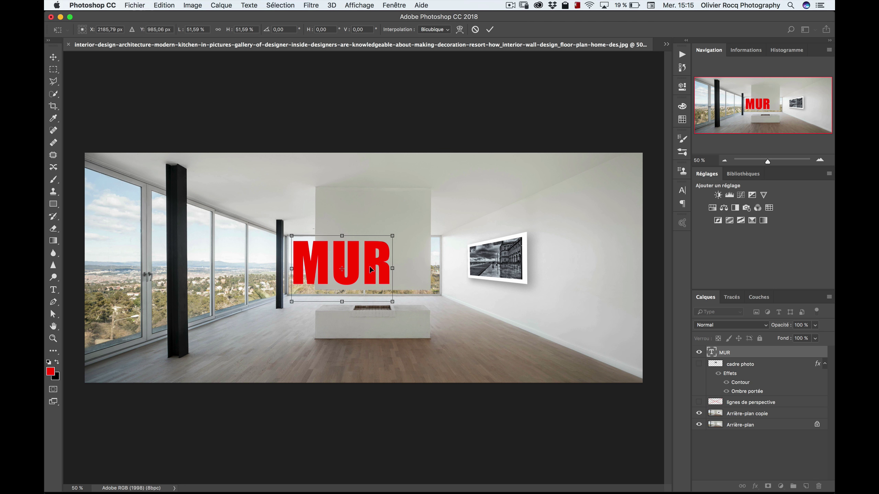
pyautogui.press('Return')
pyautogui.moveTo(371, 269); pyautogui.dragTo(320, 301)
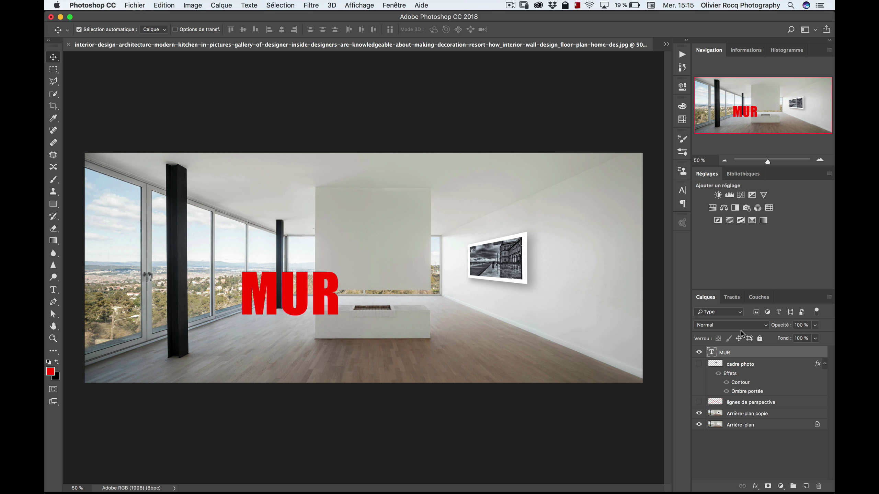
# Step: Rasterize the MUR text layer with Pixelliser le texte
pyautogui.rightClick(740, 355)
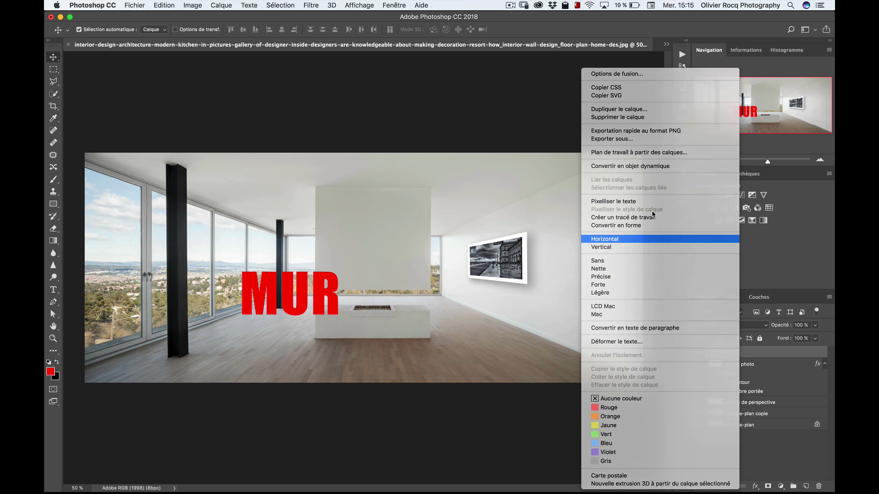
pyautogui.click(644, 239)
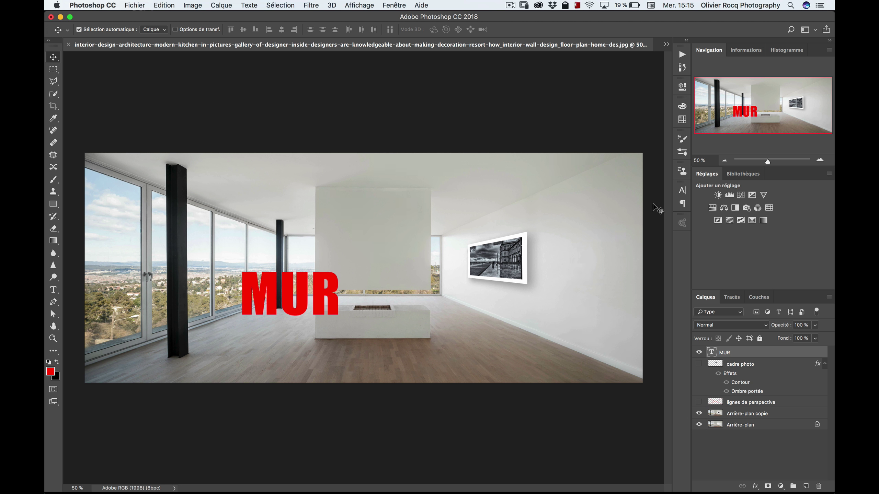
pyautogui.rightClick(747, 355)
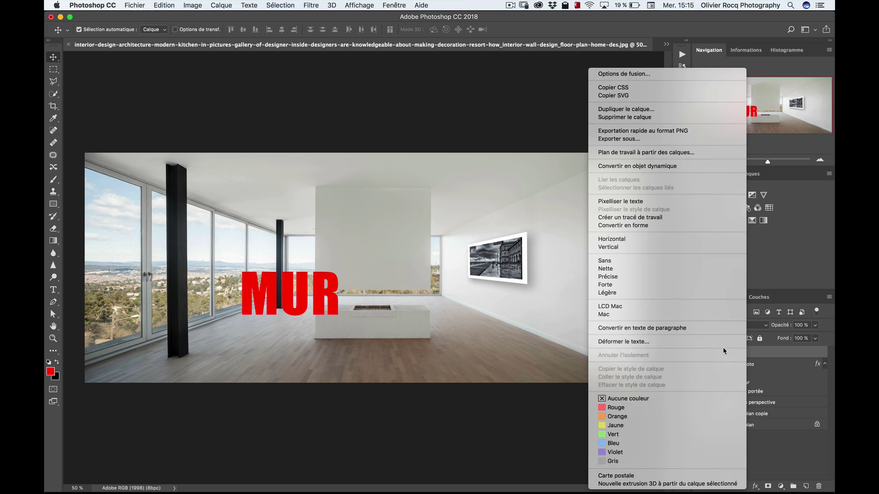
pyautogui.click(670, 201)
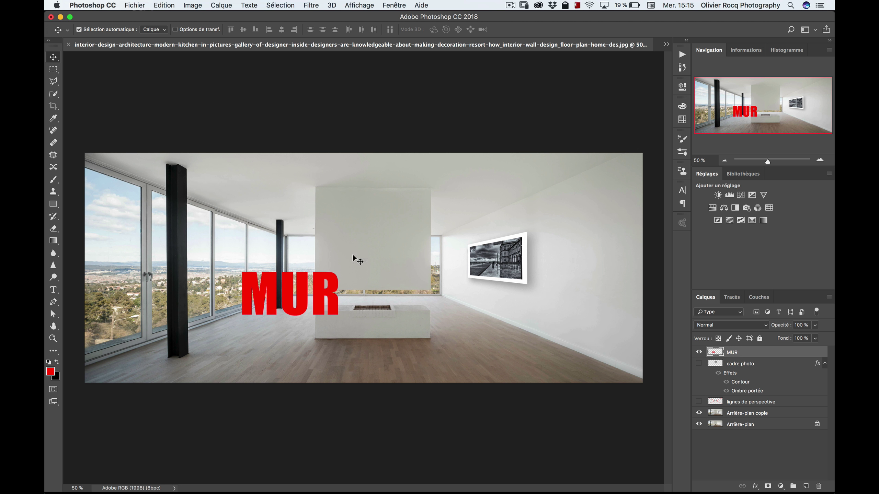
pyautogui.click(293, 295)
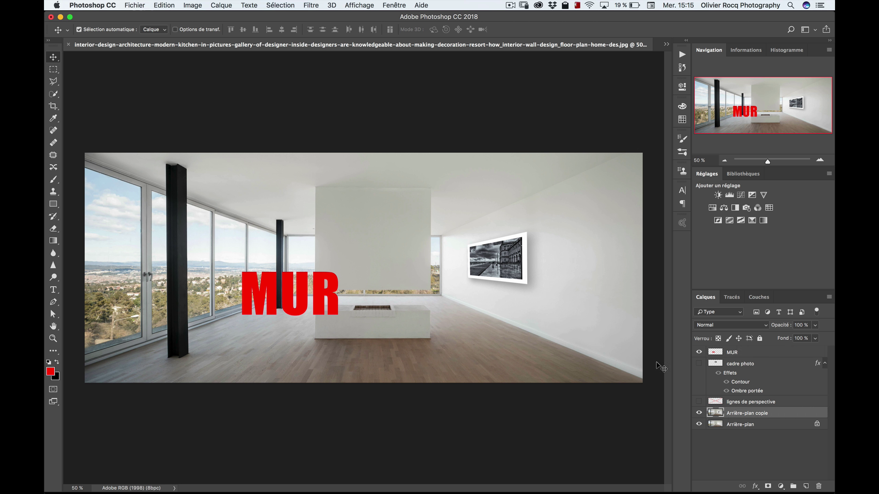
# Step: Solo the MUR layer, select the whole canvas and copy it merged
pyautogui.click(749, 356)
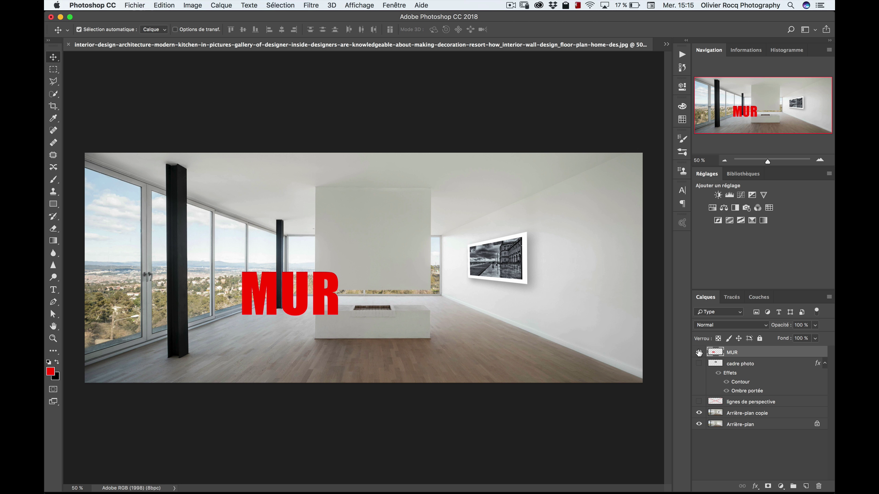
pyautogui.keyDown('alt'); pyautogui.click(698, 353); pyautogui.keyUp('alt')
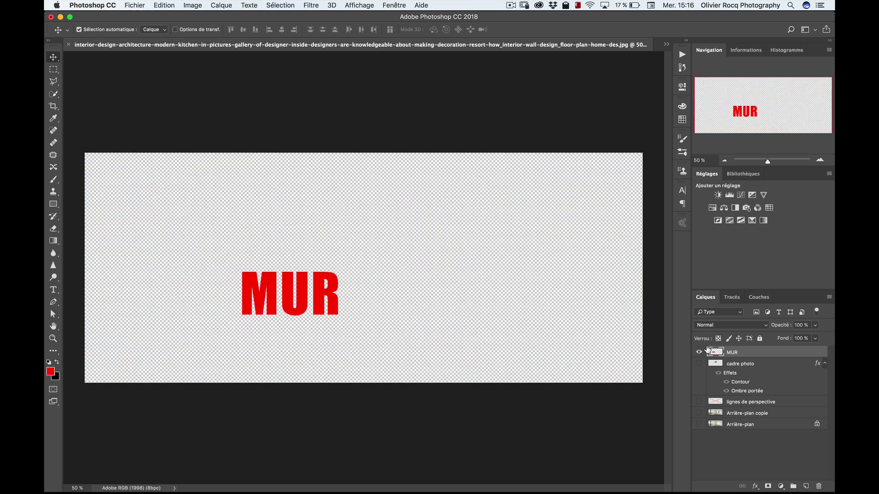
pyautogui.press('super')
pyautogui.press('super+a')
pyautogui.click(278, 5)
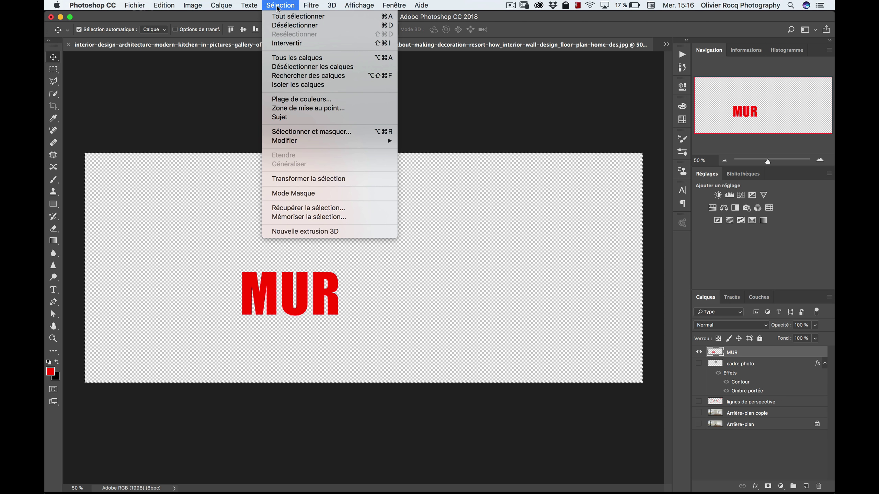
pyautogui.click(279, 19)
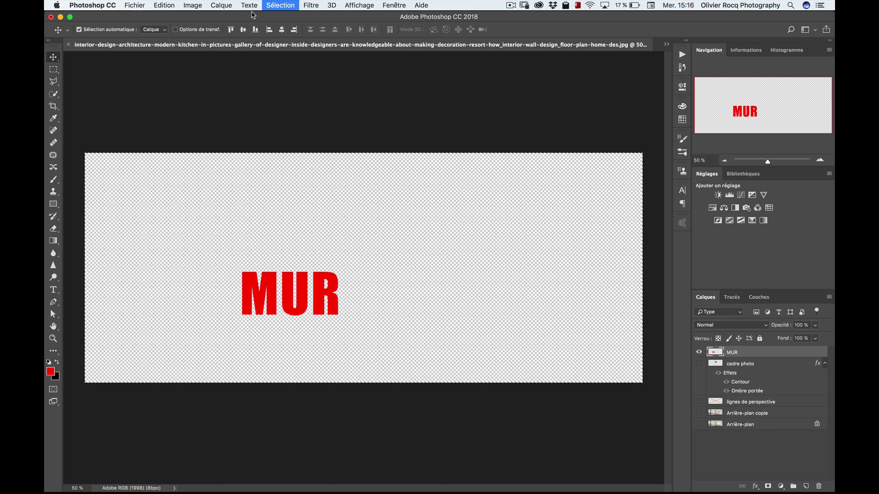
pyautogui.click(170, 5)
pyautogui.click(177, 81)
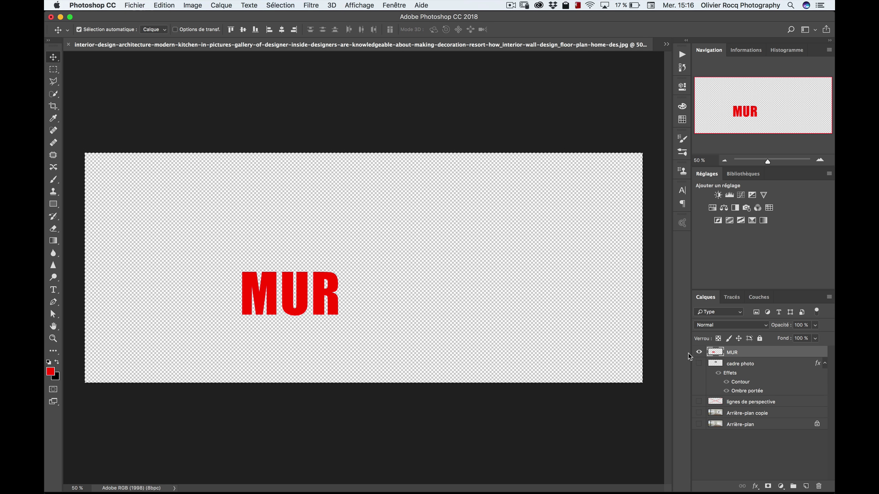
# Step: Hide MUR, then show and select the Arrière-plan copie layer
pyautogui.click(698, 352)
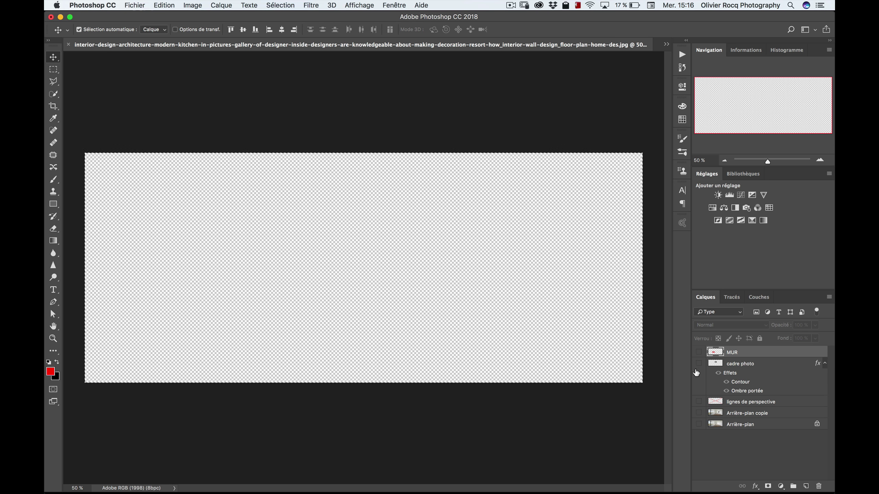
pyautogui.click(699, 413)
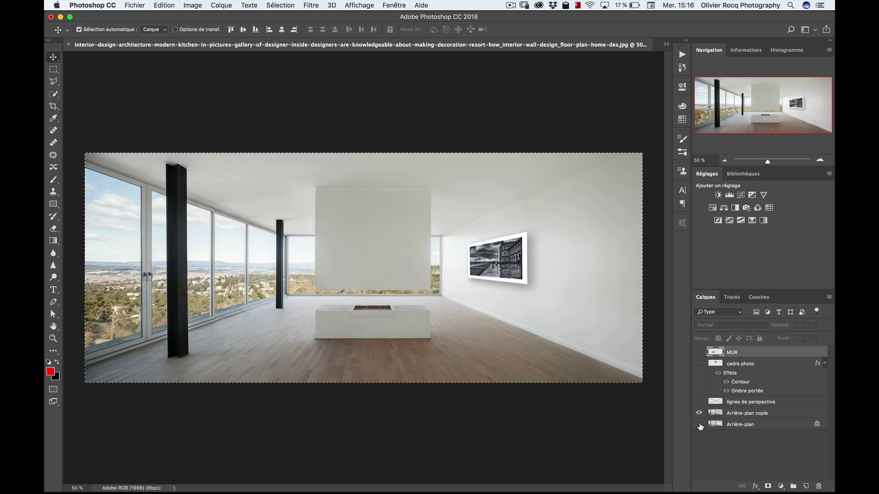
pyautogui.click(739, 415)
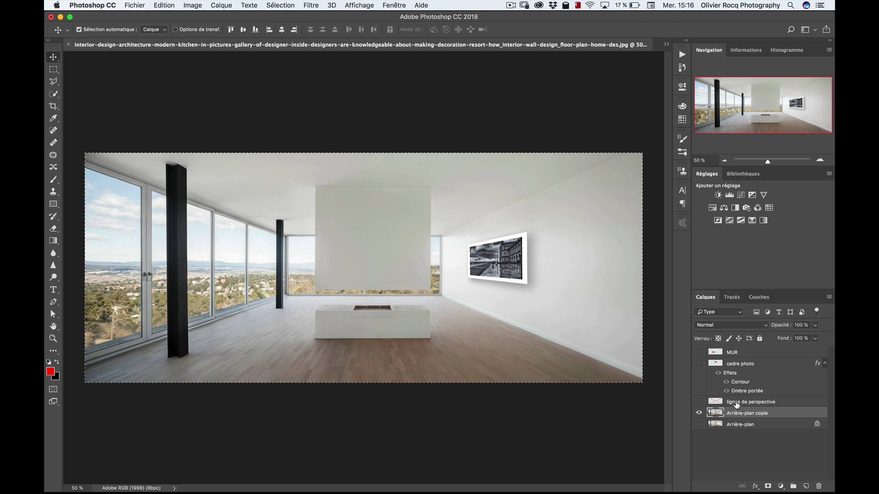
# Step: In Vanishing Point, paste the red MUR lettering, fit it onto the right wall, scale it, and apply
pyautogui.click(311, 6)
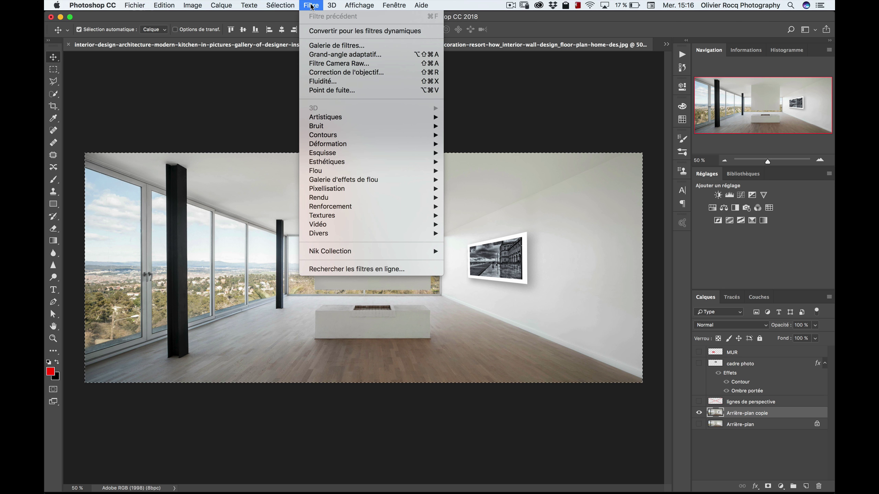
pyautogui.click(342, 90)
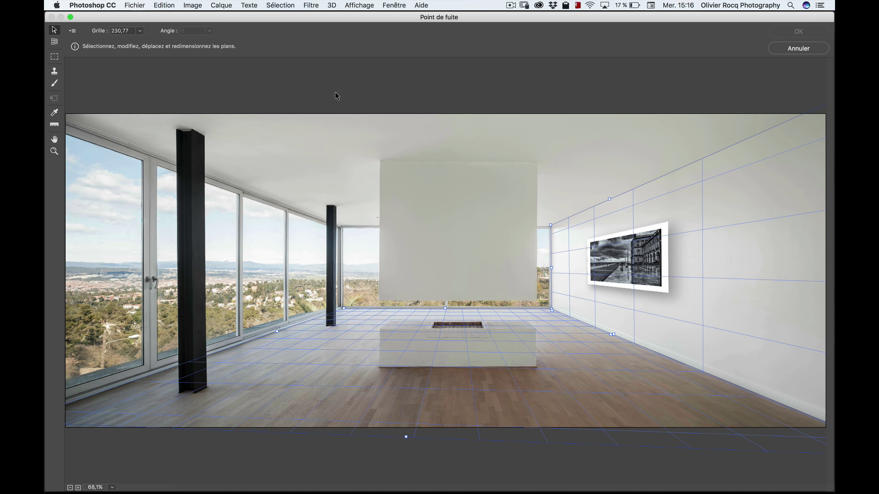
pyautogui.press('super+v')
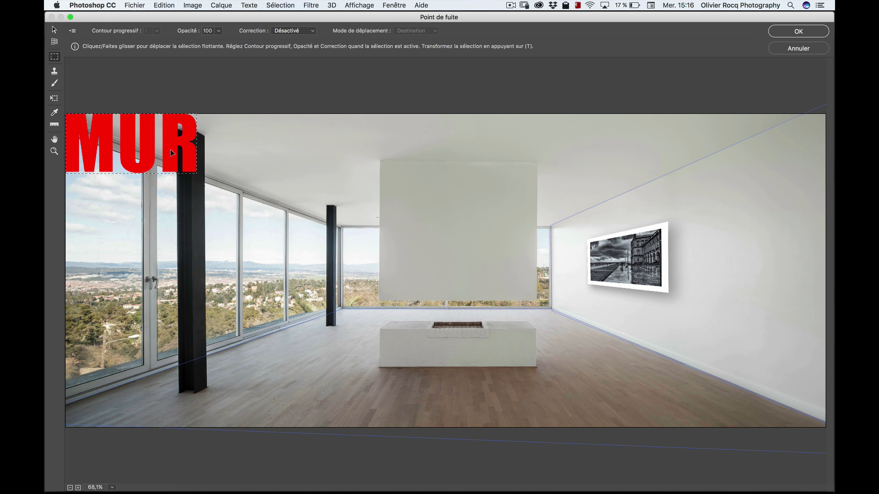
pyautogui.moveTo(171, 153); pyautogui.dragTo(344, 248)
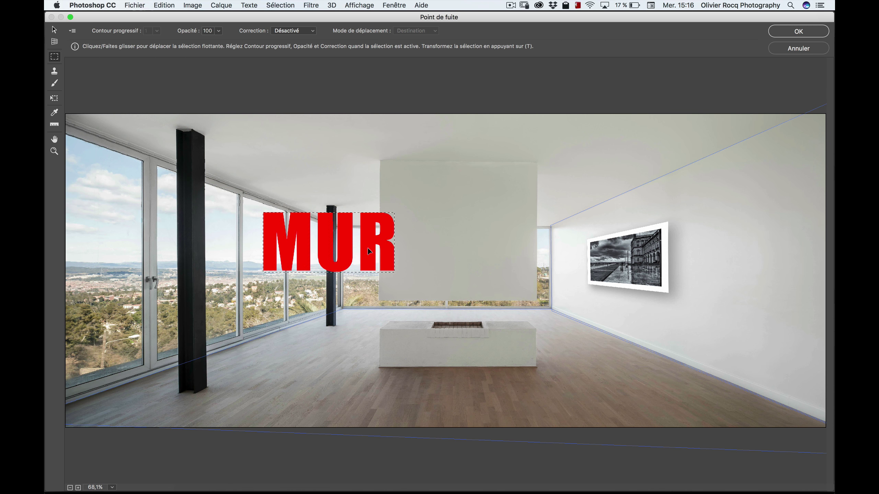
pyautogui.moveTo(345, 248)
pyautogui.mouseDown()
pyautogui.moveTo(397, 369)
pyautogui.moveTo(472, 416)
pyautogui.moveTo(586, 422)
pyautogui.moveTo(742, 408)
pyautogui.moveTo(768, 471)
pyautogui.moveTo(729, 382)
pyautogui.moveTo(664, 379)
pyautogui.moveTo(576, 399)
pyautogui.moveTo(651, 358)
pyautogui.moveTo(675, 302)
pyautogui.moveTo(685, 300)
pyautogui.moveTo(722, 307)
pyautogui.moveTo(767, 362)
pyautogui.moveTo(817, 384)
pyautogui.moveTo(810, 392)
pyautogui.mouseUp()
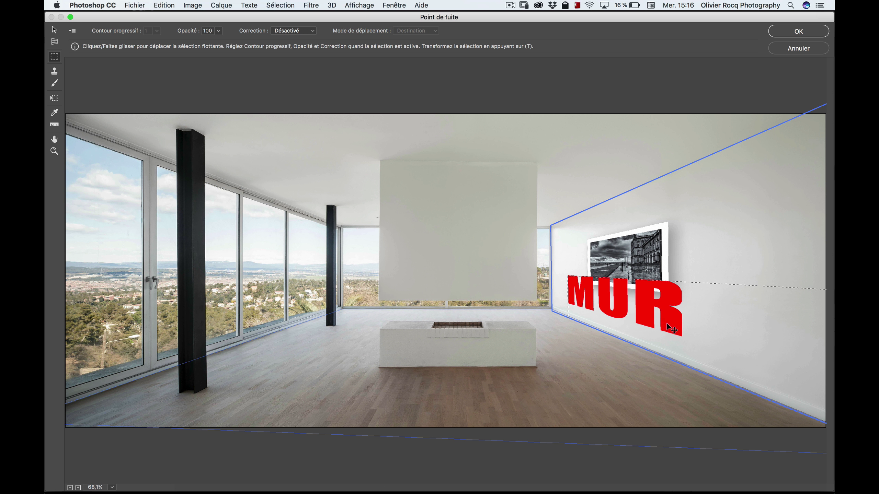
pyautogui.click(402, 255)
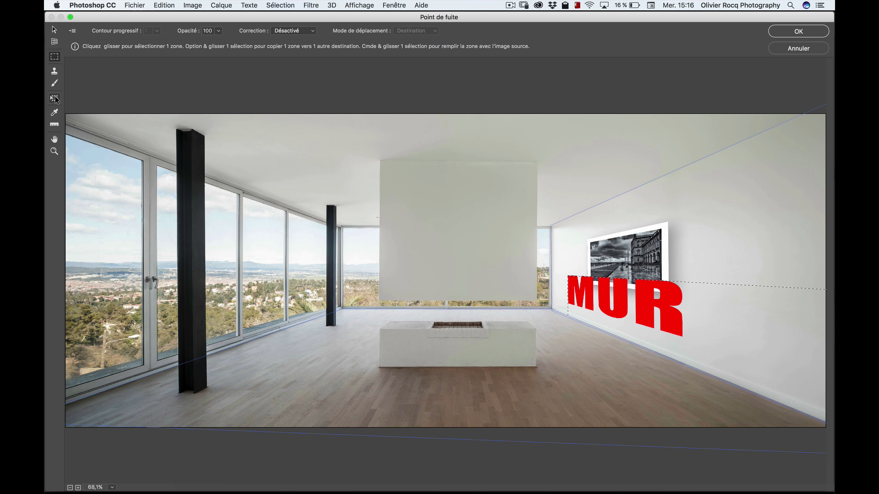
pyautogui.click(55, 99)
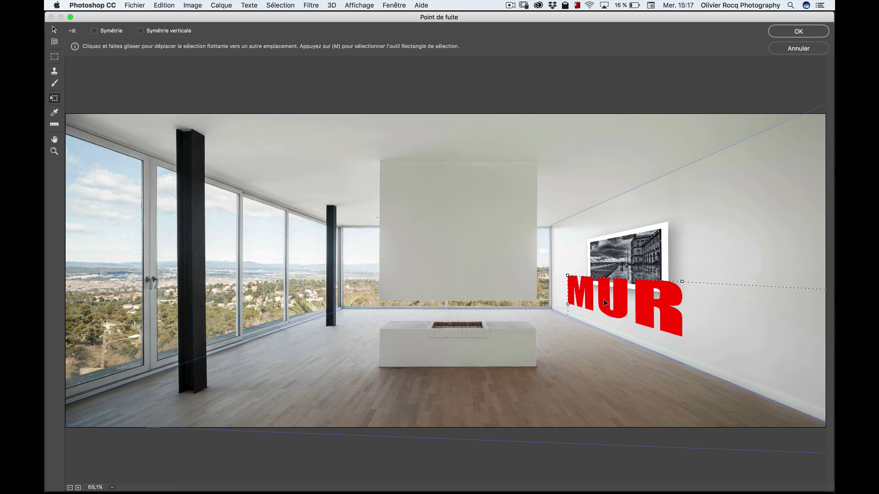
pyautogui.moveTo(568, 303); pyautogui.dragTo(631, 322)
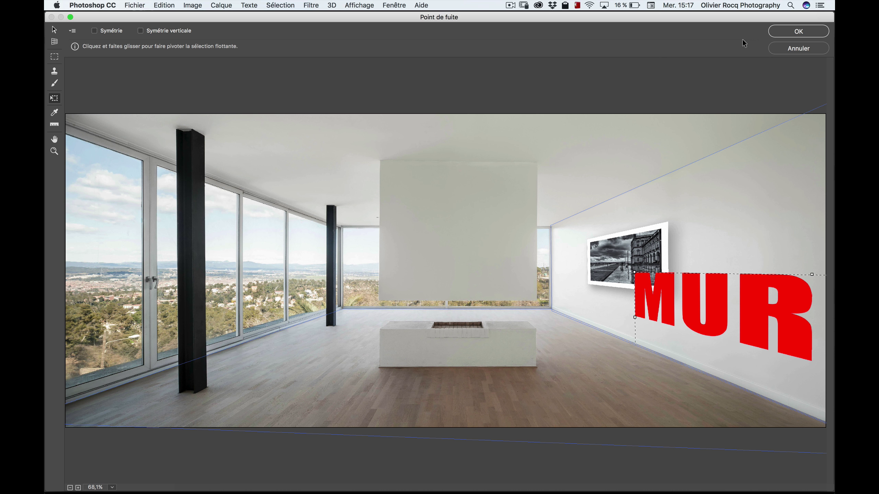
pyautogui.click(798, 32)
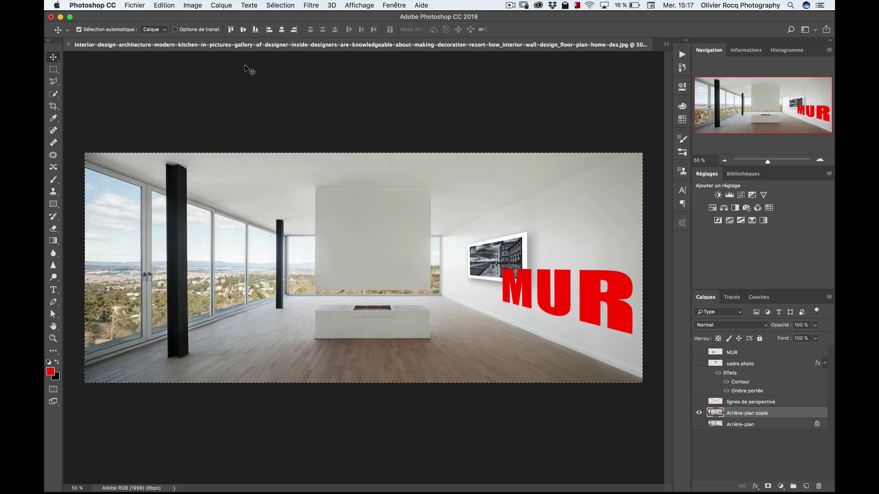
# Step: Return to the Lisbon photo, deselect, and toggle the lignes de perspective layer's visibility
pyautogui.hotkey('ctrl', 'Tab')
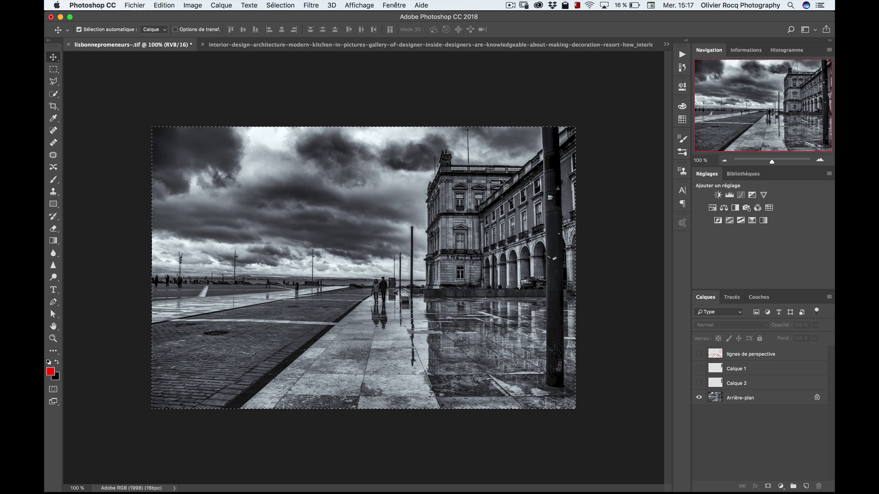
pyautogui.press('ctrl')
pyautogui.hotkey('ctrl', 'd')
pyautogui.click(747, 355)
pyautogui.click(698, 355)
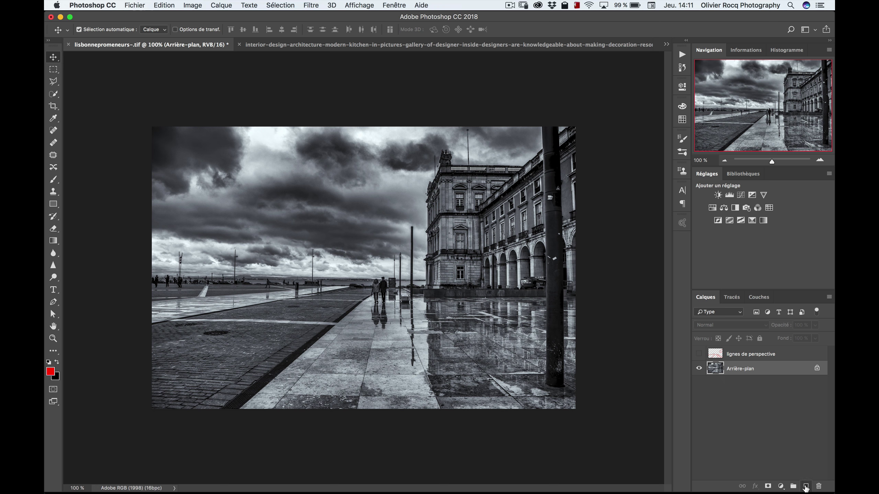
# Step: Add a new empty layer and rename it 'Point de vue'
pyautogui.click(805, 486)
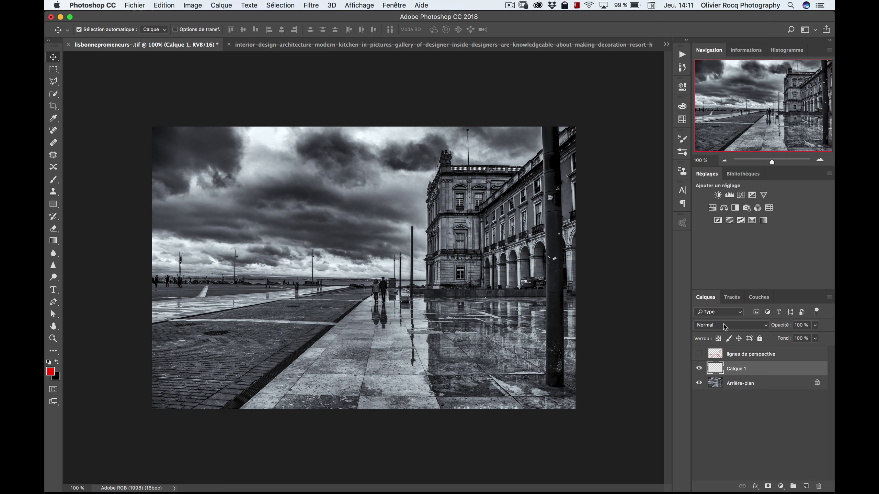
pyautogui.doubleClick(735, 368)
pyautogui.write('Point de vue')
pyautogui.press('Return')
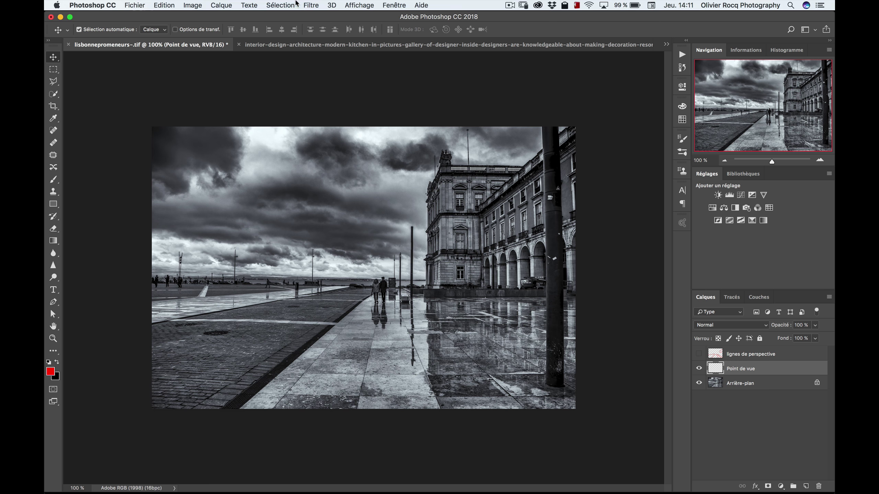
pyautogui.click(311, 6)
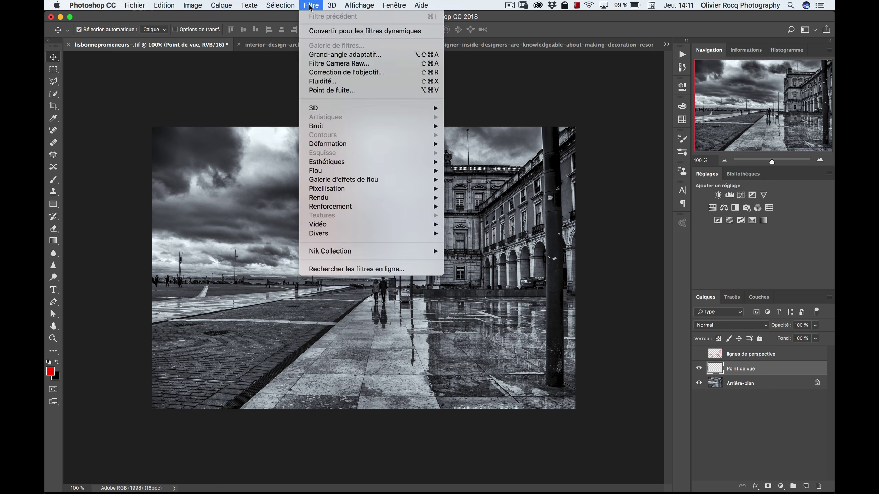
pyautogui.click(331, 91)
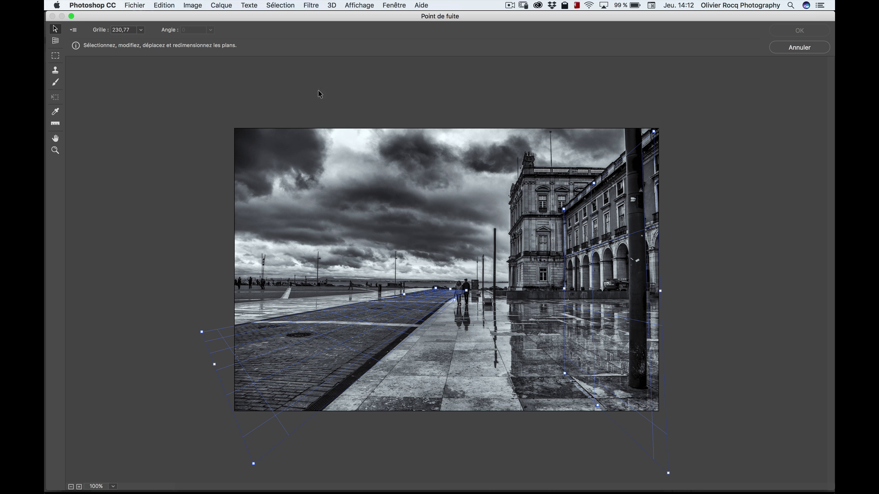
pyautogui.press('BackSpace')
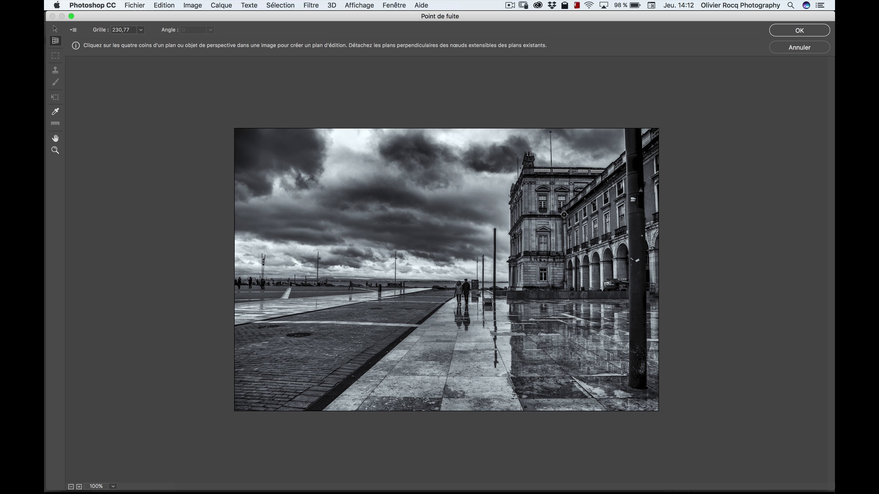
pyautogui.click(564, 212)
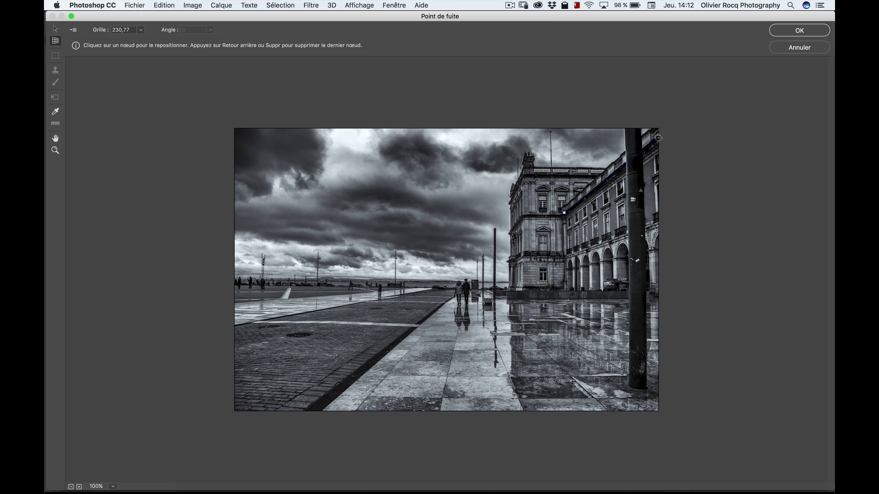
pyautogui.click(660, 140)
pyautogui.click(802, 47)
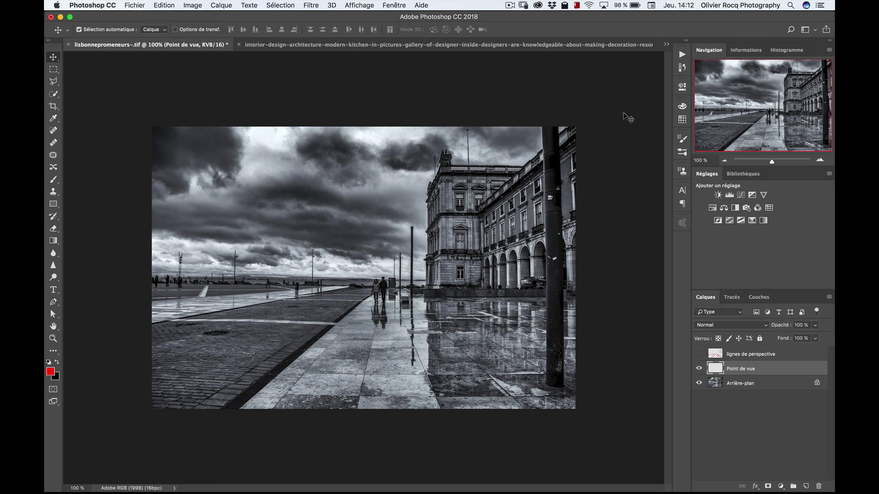
# Step: Crop outward past the right and top edges to add transparent canvas space
pyautogui.press('c')
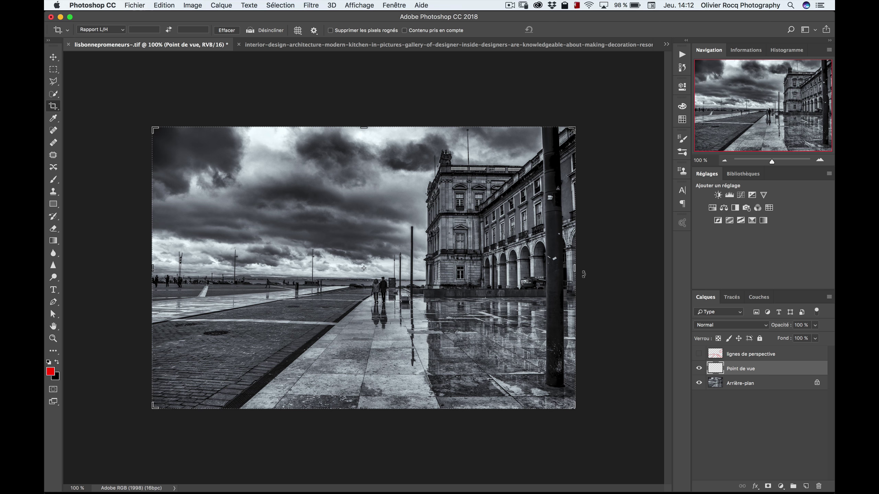
pyautogui.moveTo(573, 268); pyautogui.dragTo(599, 271)
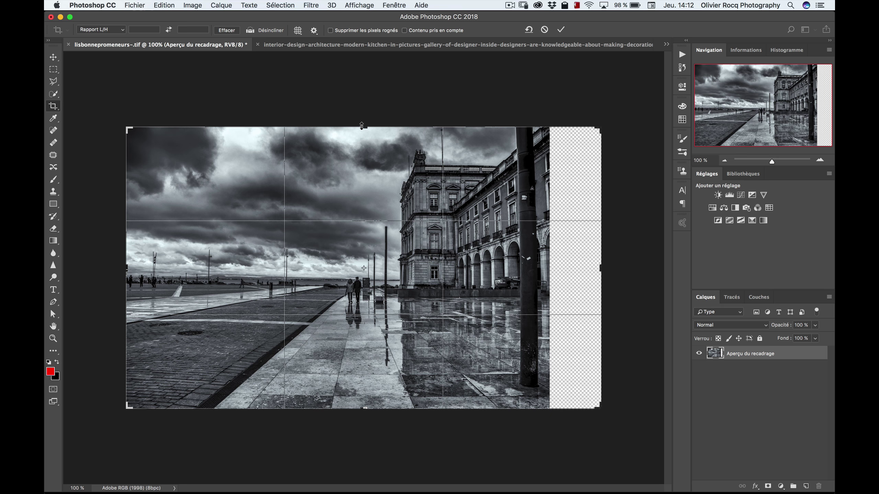
pyautogui.moveTo(361, 126); pyautogui.dragTo(361, 109)
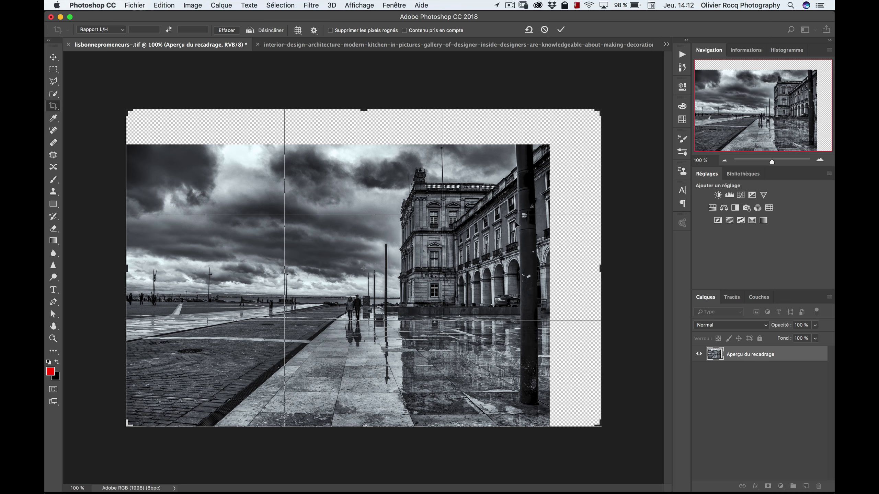
pyautogui.press('Return')
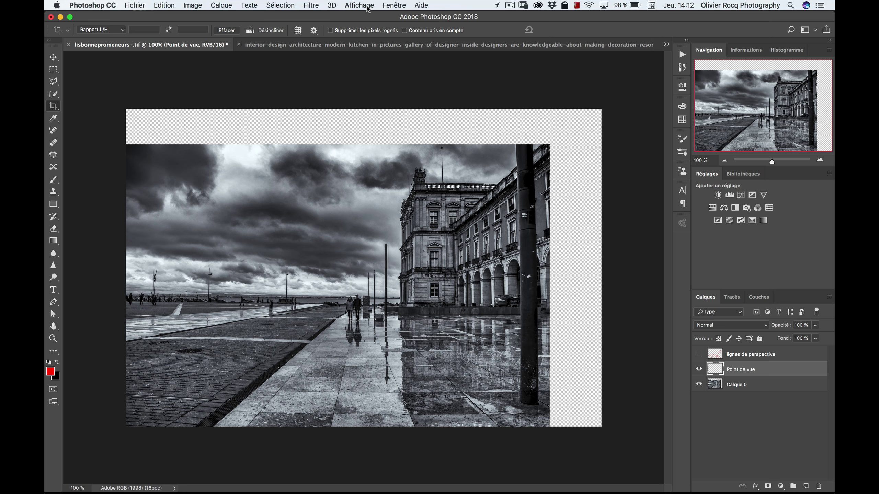
# Step: Open Point de fuite, delete the old planes, and zoom to 200% on the building
pyautogui.click(311, 5)
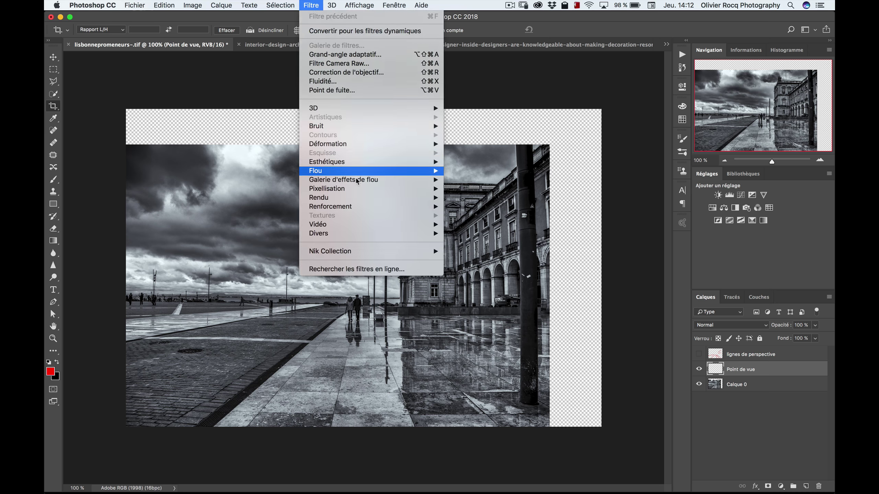
pyautogui.click(388, 92)
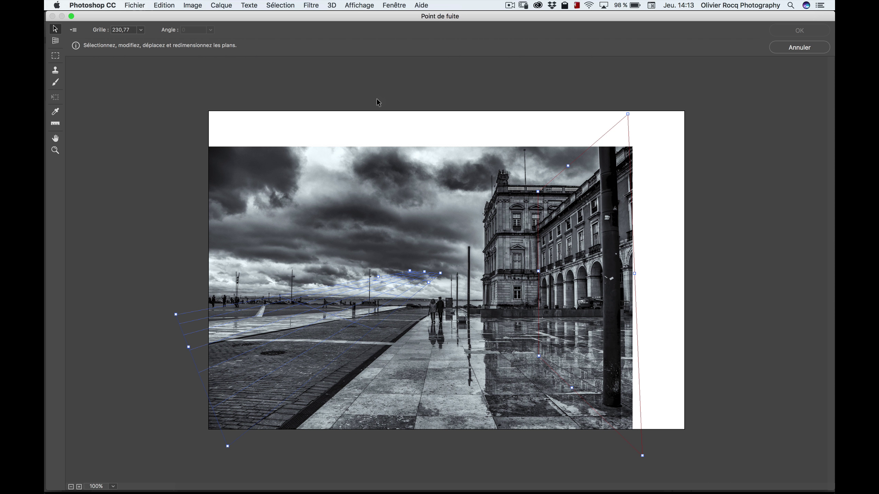
pyautogui.press('BackSpace')
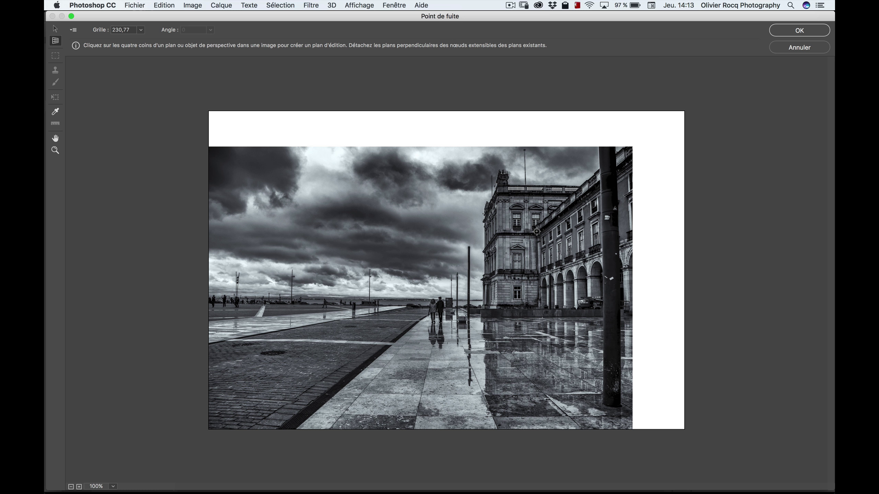
pyautogui.press('z')
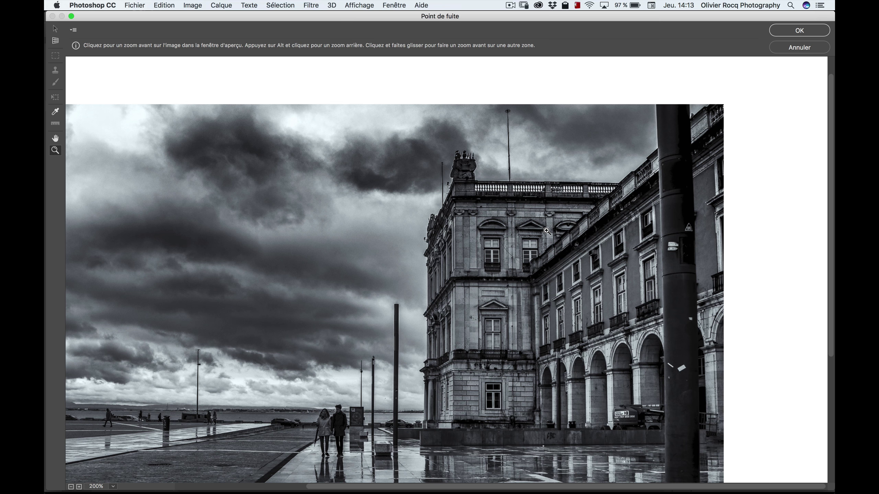
pyautogui.click(546, 228)
pyautogui.press('h')
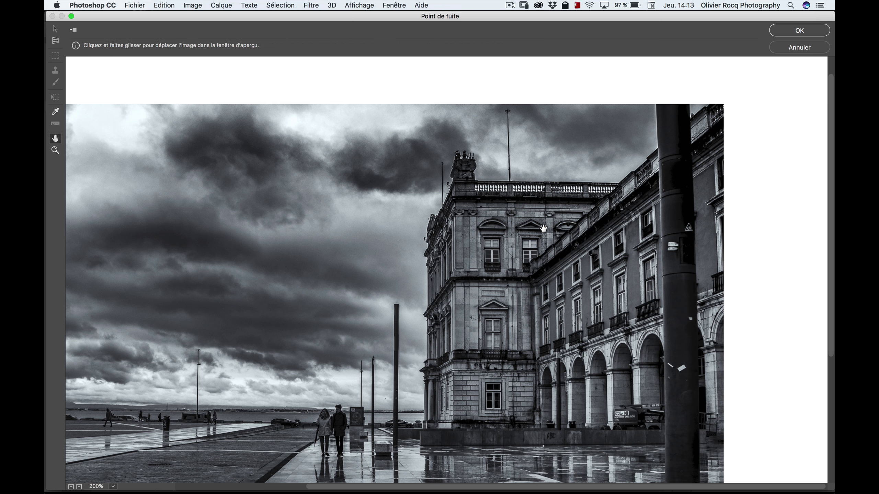
pyautogui.moveTo(544, 229); pyautogui.dragTo(527, 197)
pyautogui.press('z')
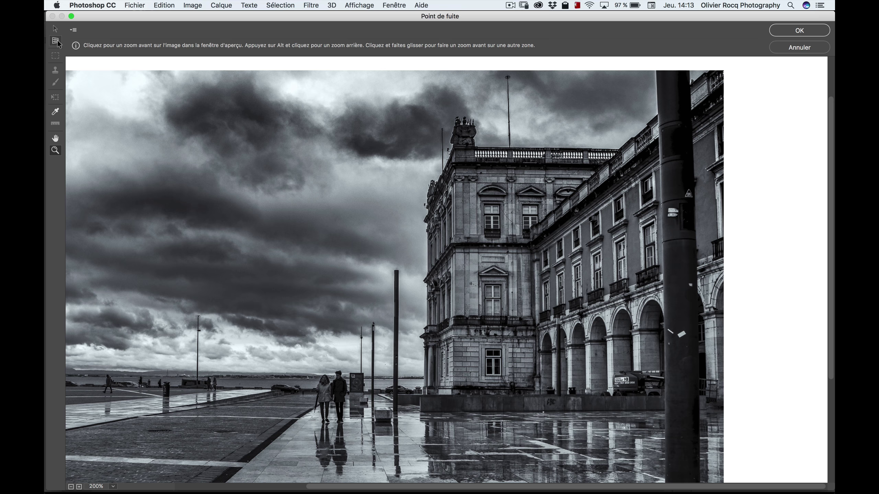
# Step: Trace a four-corner perspective plane on the right-hand building and stretch its bottom edge down
pyautogui.click(57, 42)
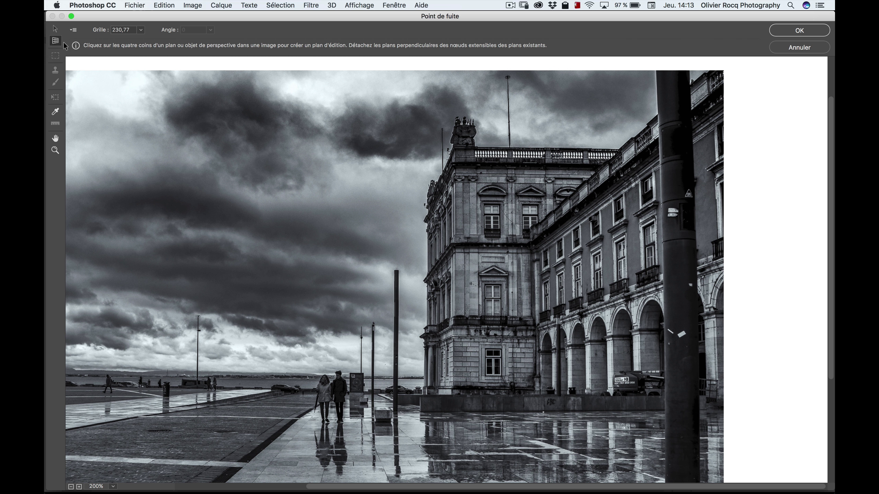
pyautogui.click(533, 241)
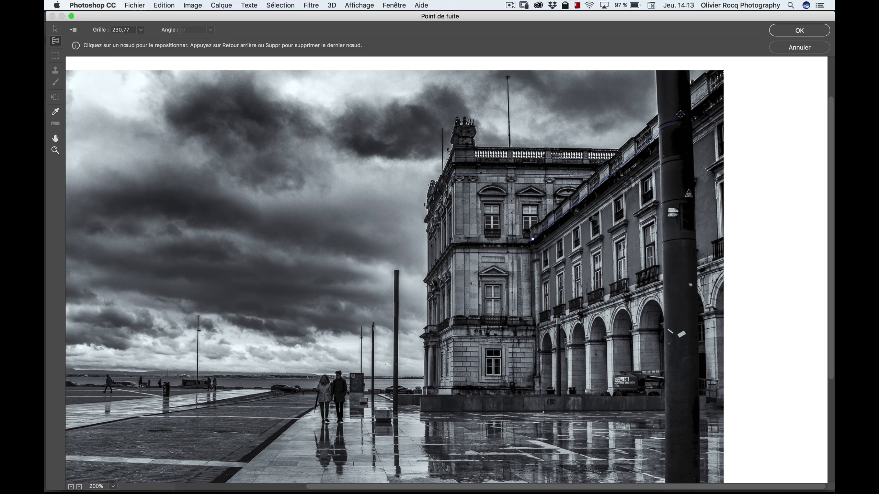
pyautogui.click(656, 143)
pyautogui.press('space')
pyautogui.moveTo(657, 419); pyautogui.dragTo(658, 323)
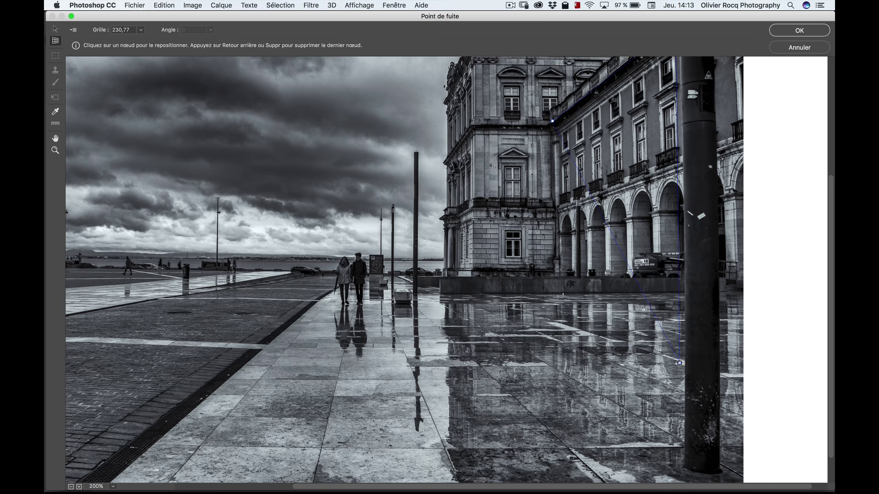
pyautogui.click(679, 362)
pyautogui.click(559, 319)
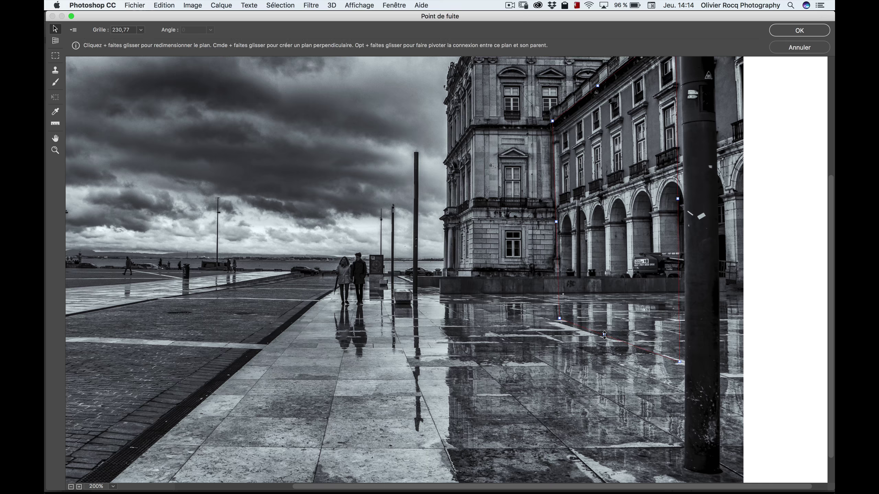
pyautogui.moveTo(605, 336); pyautogui.dragTo(588, 400)
pyautogui.moveTo(576, 434); pyautogui.dragTo(577, 450)
pyautogui.press('h')
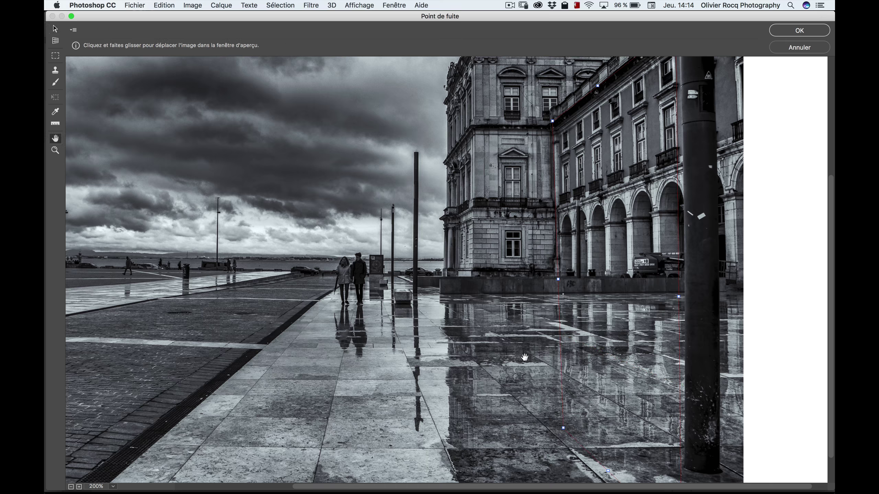
pyautogui.moveTo(525, 357); pyautogui.dragTo(509, 333)
# Step: Widen the plane into the empty right strip and raise its top edge above the building
pyautogui.press('v')
pyautogui.keyDown('alt'); pyautogui.click(508, 334); pyautogui.keyUp('alt')
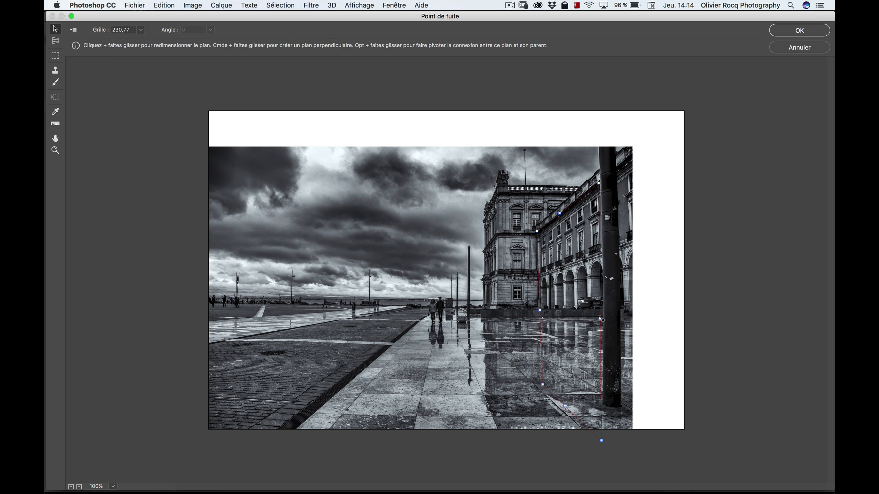
pyautogui.moveTo(599, 318); pyautogui.dragTo(647, 318)
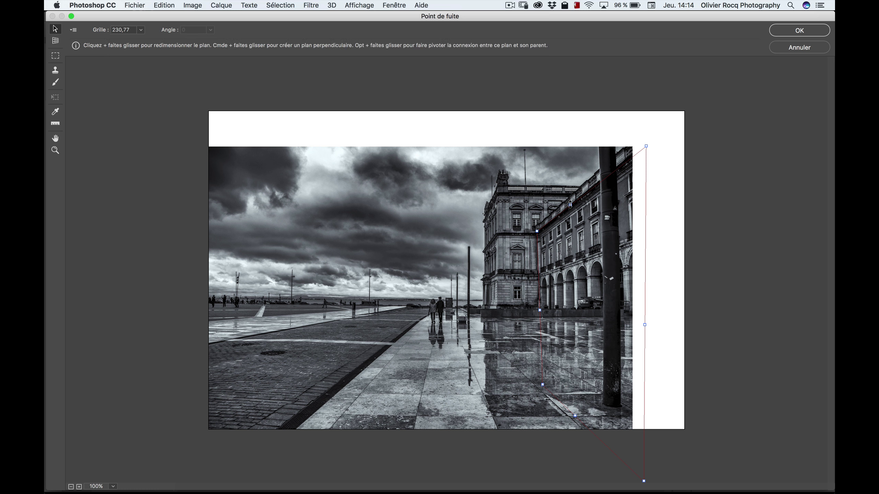
pyautogui.moveTo(571, 205); pyautogui.dragTo(570, 195)
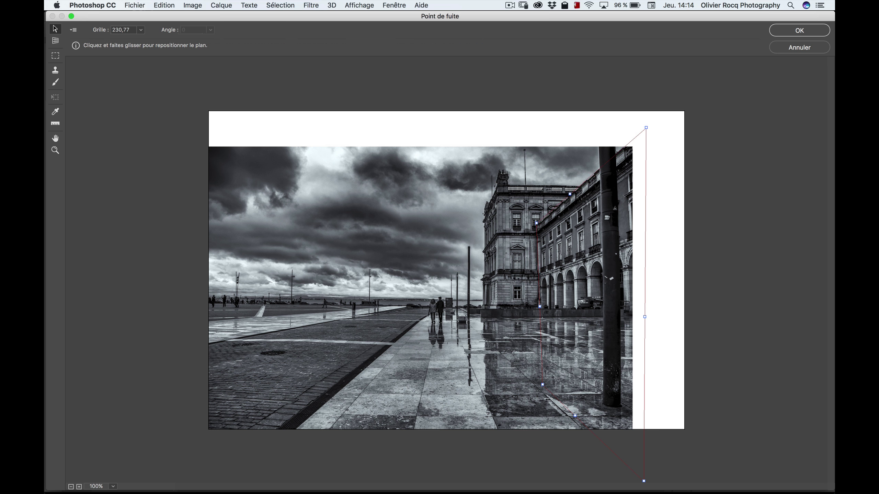
# Step: Zoom to 200% and pan to check the plane's top and bottom, then zoom back out
pyautogui.press('z')
pyautogui.click(575, 199)
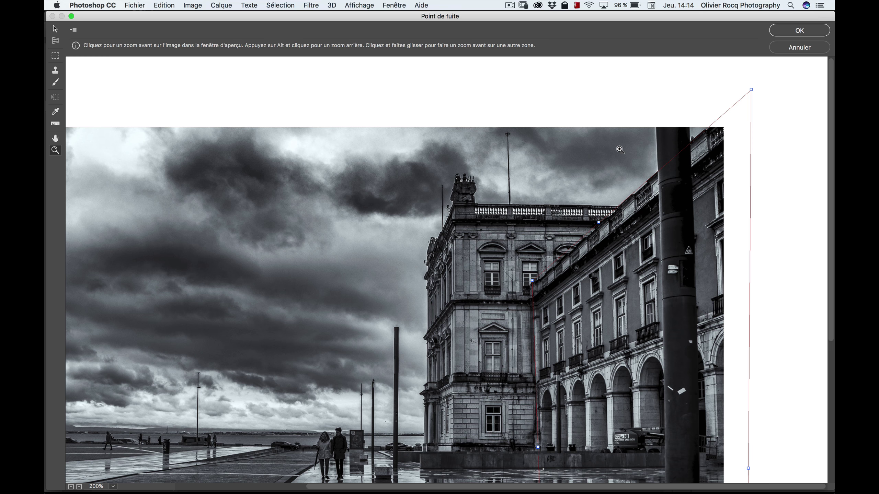
pyautogui.press('h')
pyautogui.moveTo(484, 261); pyautogui.dragTo(497, 218)
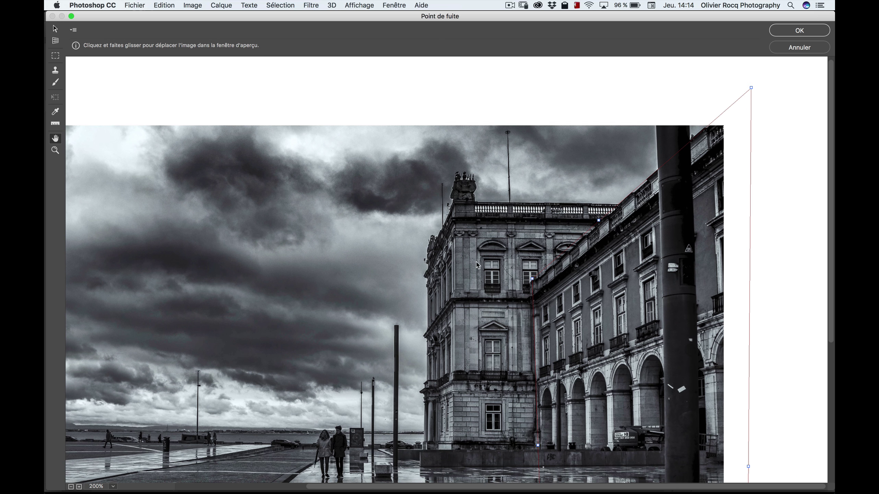
pyautogui.press('z')
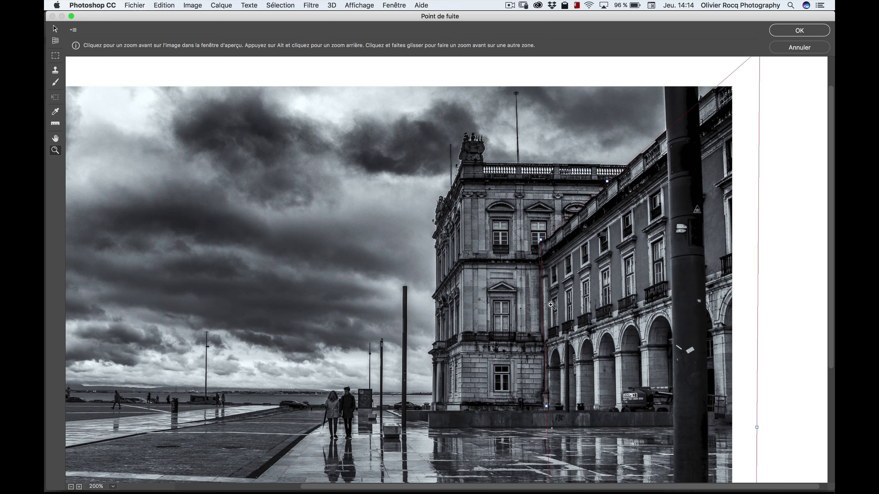
pyautogui.press('h')
pyautogui.moveTo(460, 325); pyautogui.dragTo(478, 279)
pyautogui.scroll(-3, 478, 280)
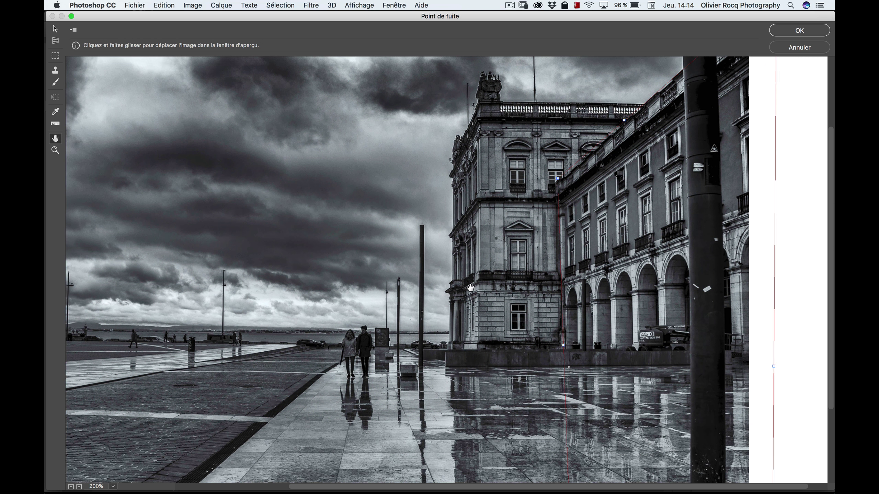
pyautogui.press('z')
pyautogui.keyDown('alt'); pyautogui.click(469, 285); pyautogui.keyUp('alt')
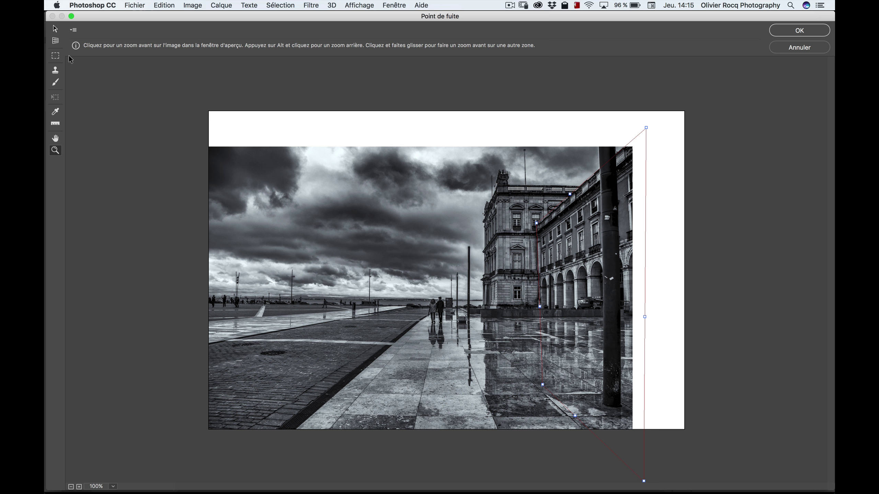
# Step: Adjust the plane's corner nodes with Edit Plane until the grid shows blue, not red
pyautogui.click(57, 30)
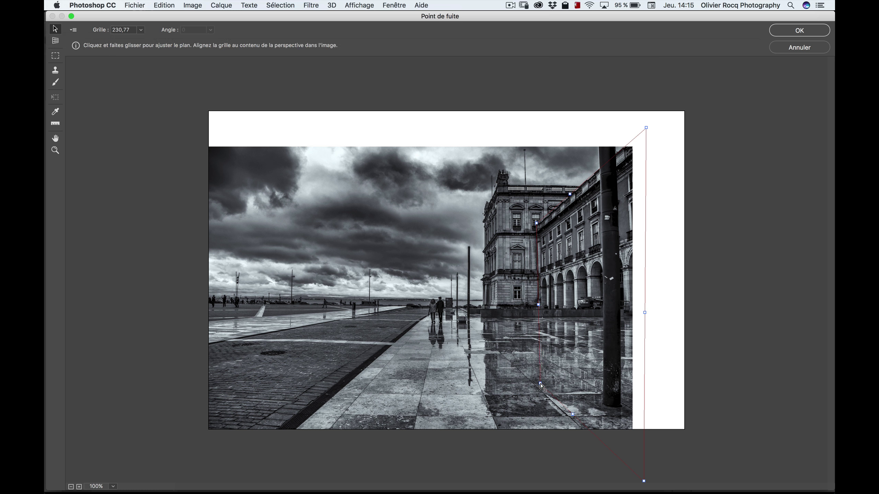
pyautogui.moveTo(542, 379); pyautogui.dragTo(537, 382)
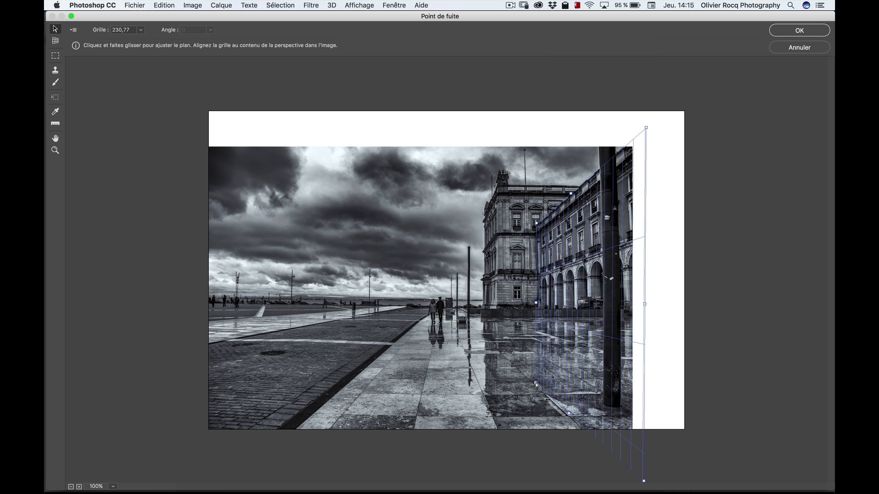
pyautogui.moveTo(537, 383); pyautogui.dragTo(541, 389)
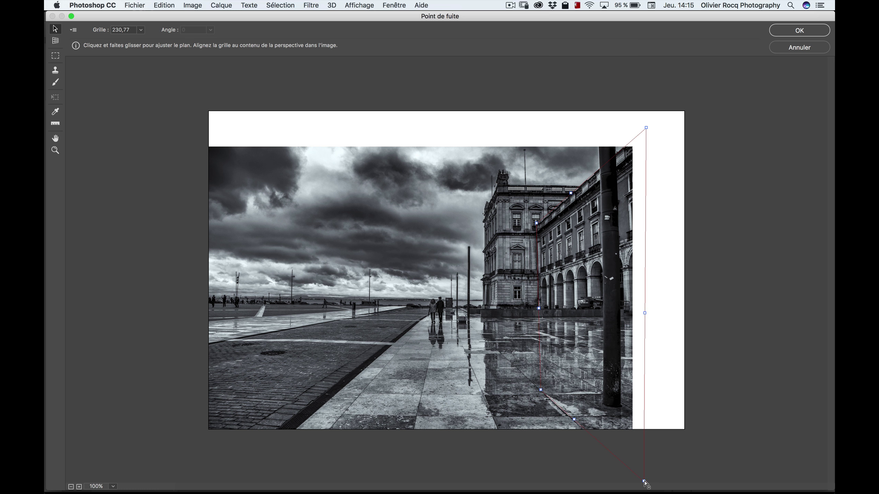
pyautogui.moveTo(645, 482); pyautogui.dragTo(642, 485)
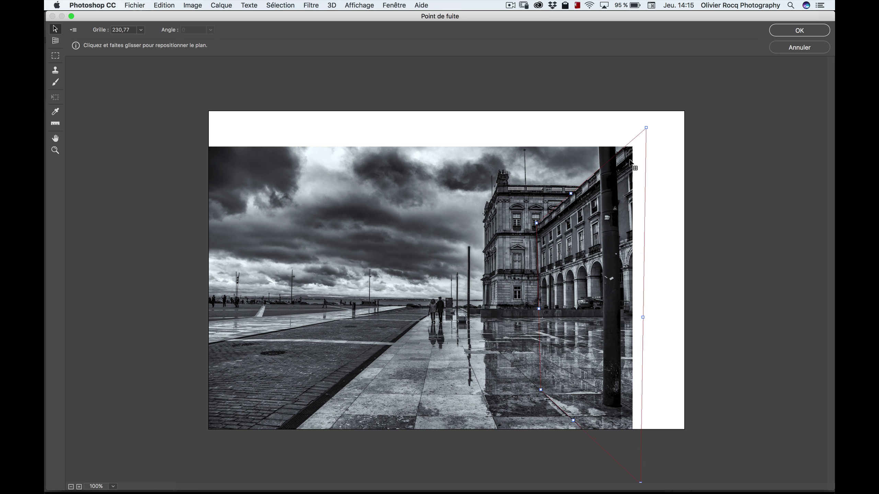
pyautogui.hotkey('ctrl', 'z')
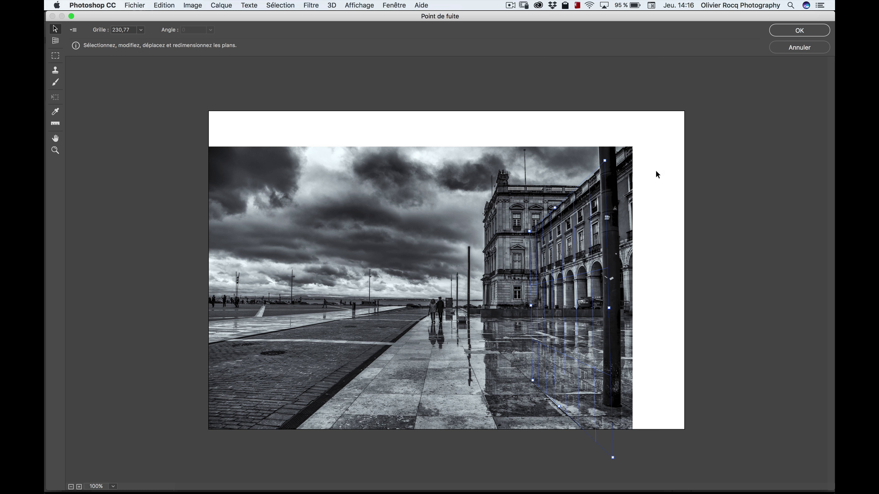
# Step: Zoom and pan over the building and wet pavement, then zoom out to the whole photo
pyautogui.press('z')
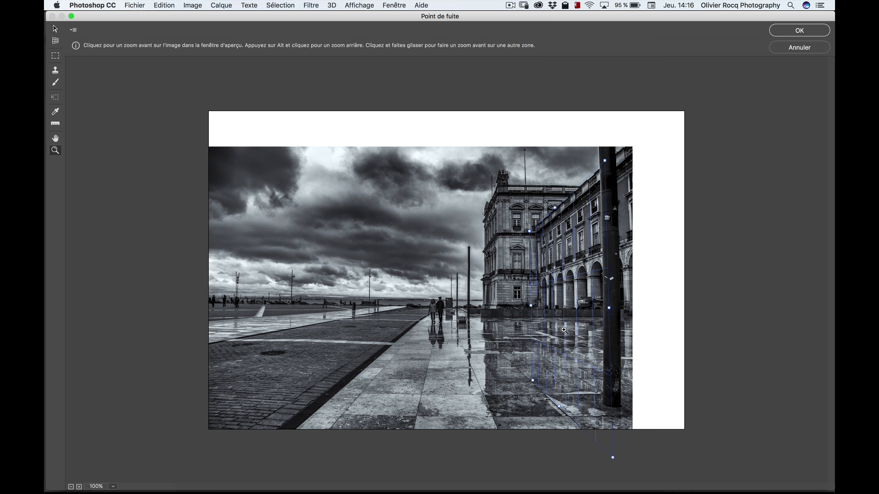
pyautogui.click(570, 210)
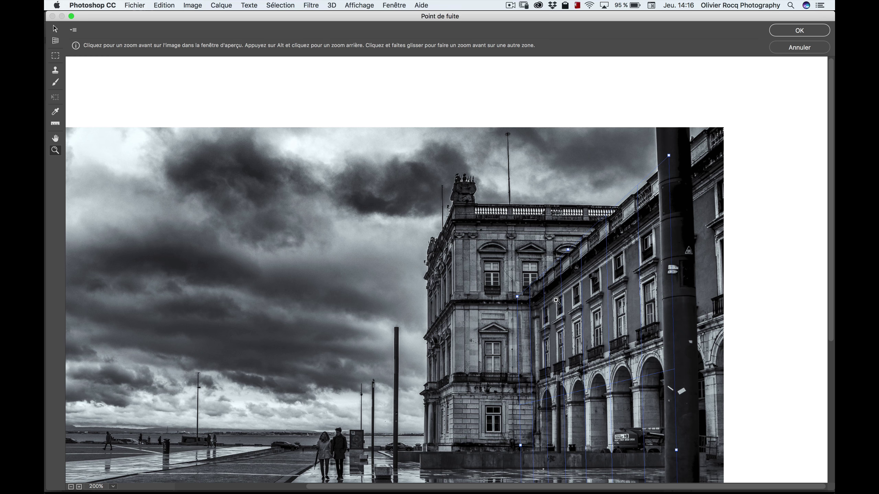
pyautogui.press('h')
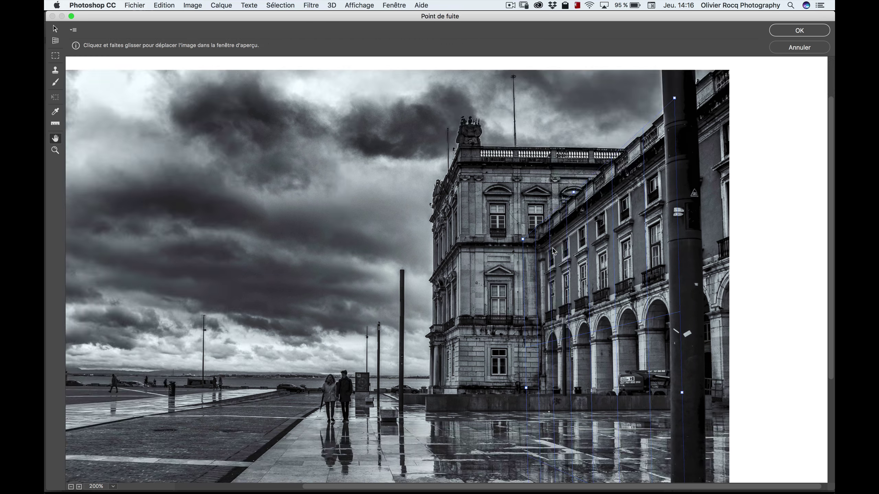
pyautogui.moveTo(549, 288); pyautogui.dragTo(560, 201)
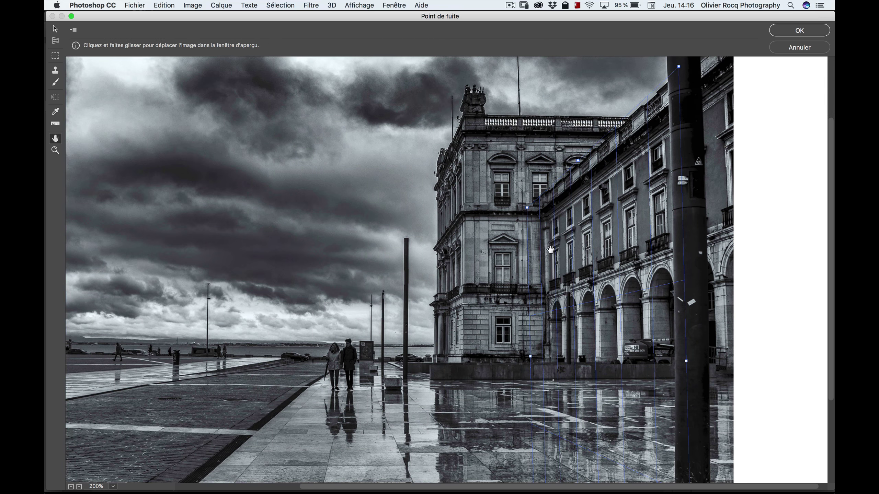
pyautogui.press('z')
pyautogui.press('h')
pyautogui.moveTo(512, 328)
pyautogui.mouseDown()
pyautogui.moveTo(516, 279)
pyautogui.moveTo(503, 242)
pyautogui.mouseUp()
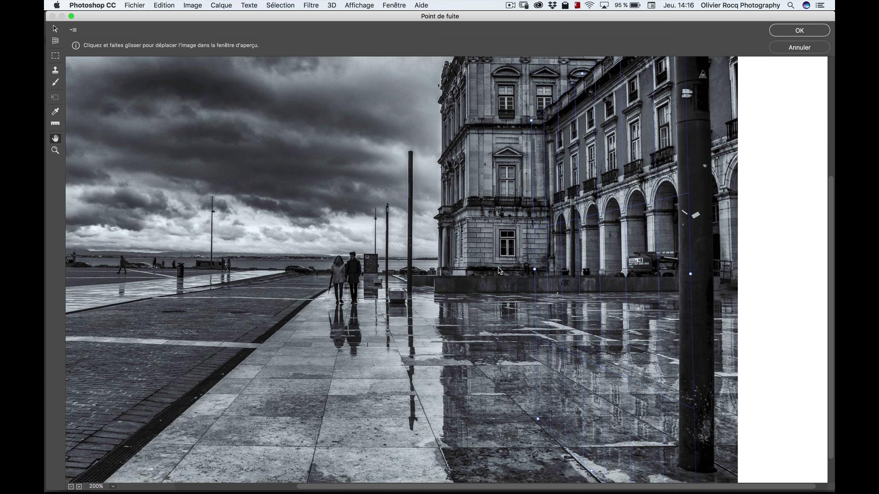
pyautogui.press('z')
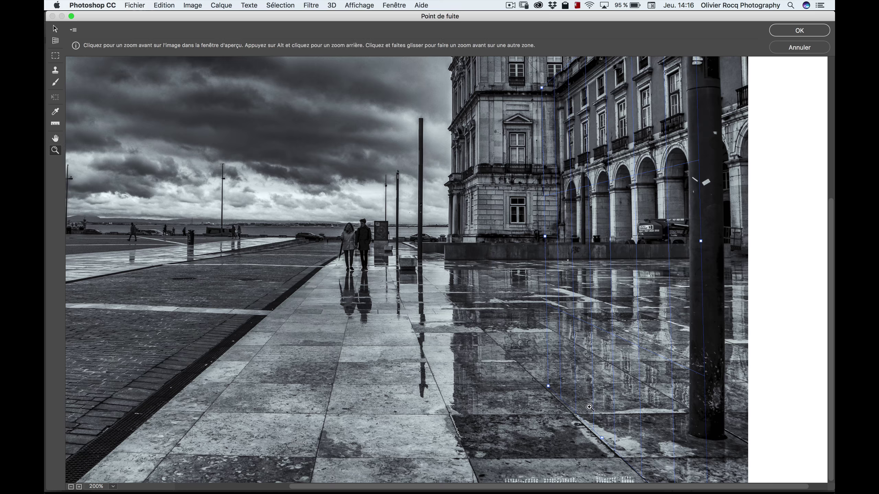
pyautogui.press('h')
pyautogui.moveTo(522, 379); pyautogui.dragTo(497, 379)
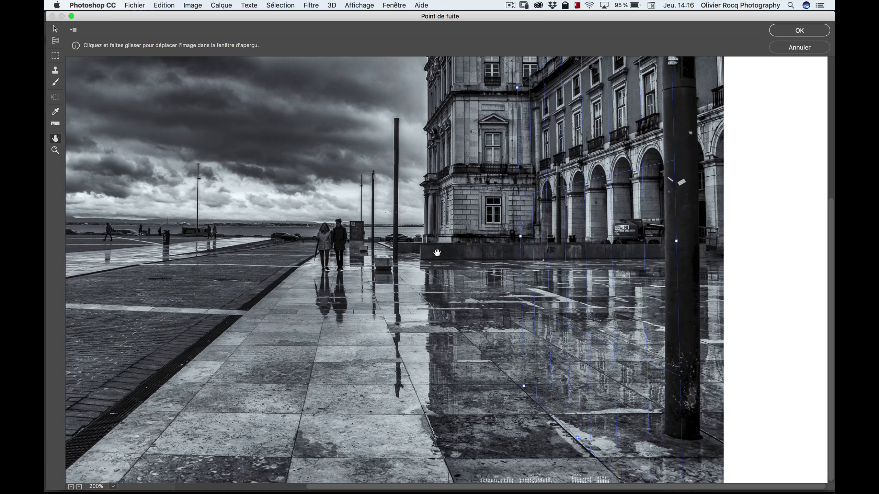
pyautogui.press('z')
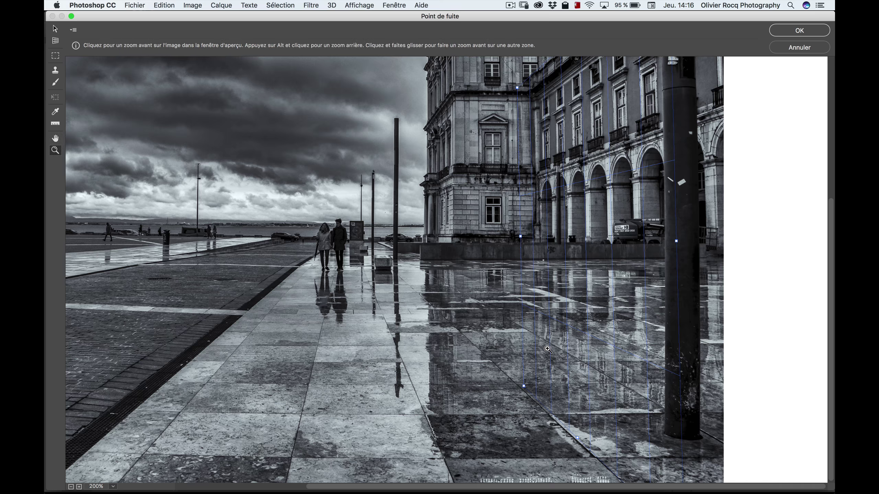
pyautogui.keyDown('alt'); pyautogui.click(547, 348); pyautogui.keyUp('alt')
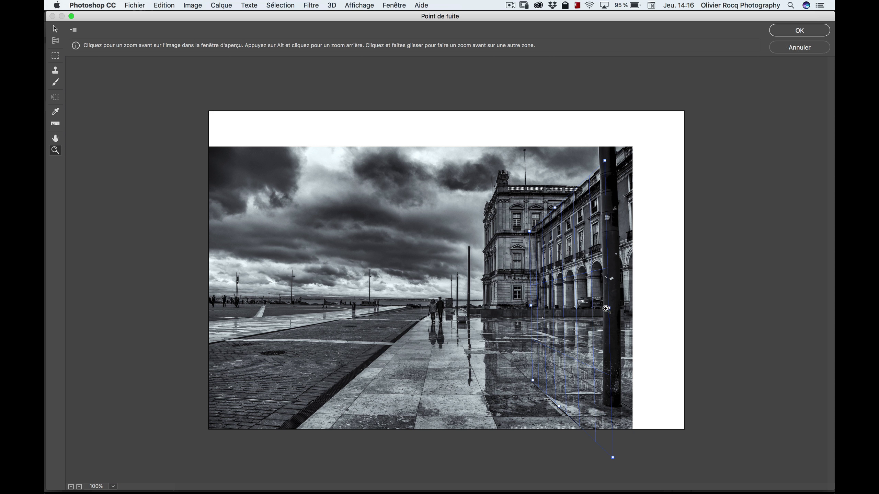
pyautogui.press('v')
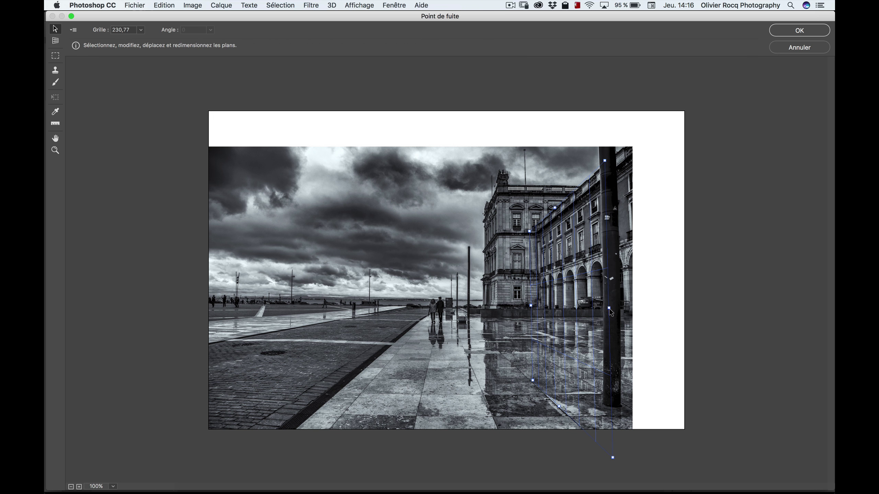
# Step: Drag the plane's right-edge handle into the white area beyond the photo
pyautogui.moveTo(608, 309); pyautogui.dragTo(643, 308)
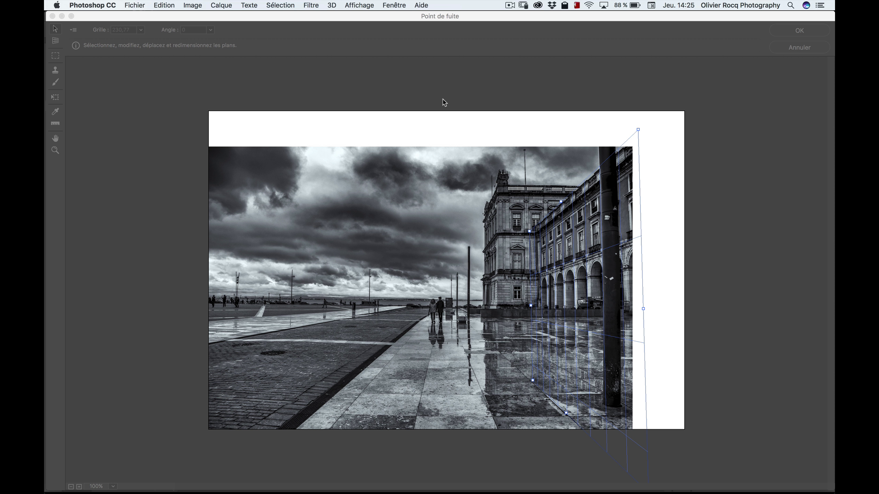
pyautogui.click(350, 51)
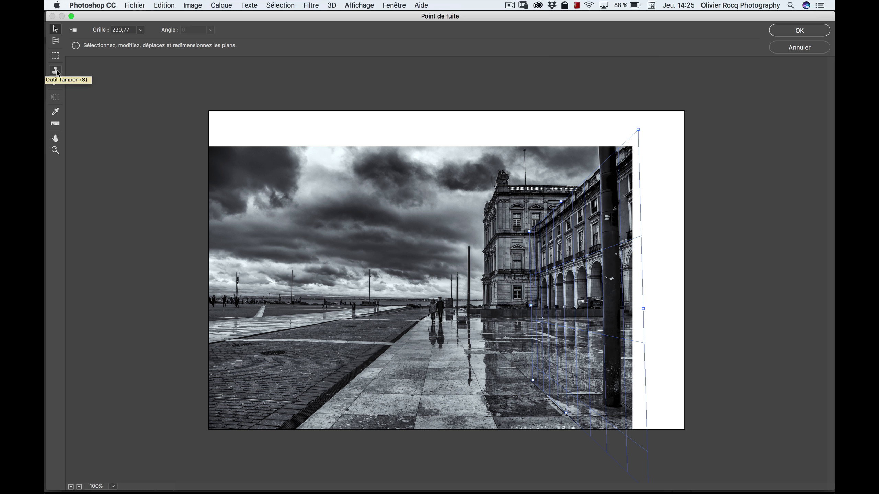
# Step: Select the perspective Stamp tool and zoom to 200% on the building and arcade
pyautogui.click(57, 70)
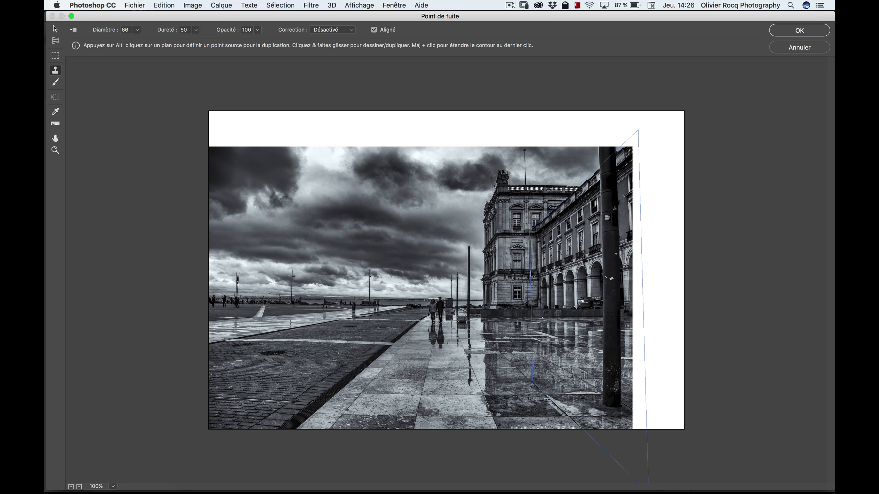
pyautogui.press('z')
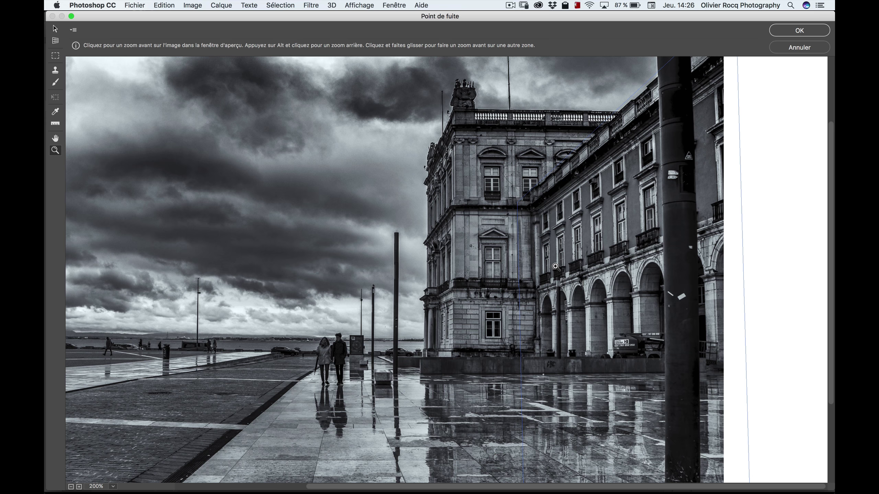
pyautogui.click(559, 265)
pyautogui.scroll(-2, 559, 266)
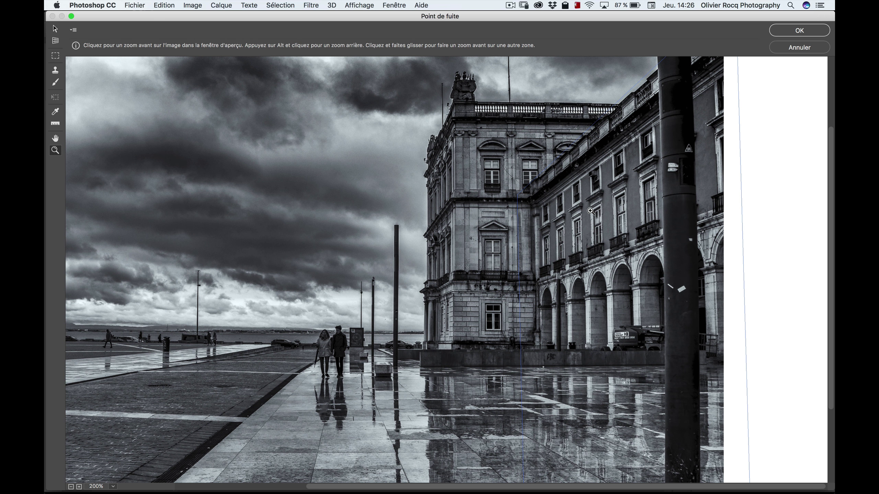
pyautogui.press('alt')
pyautogui.click(56, 71)
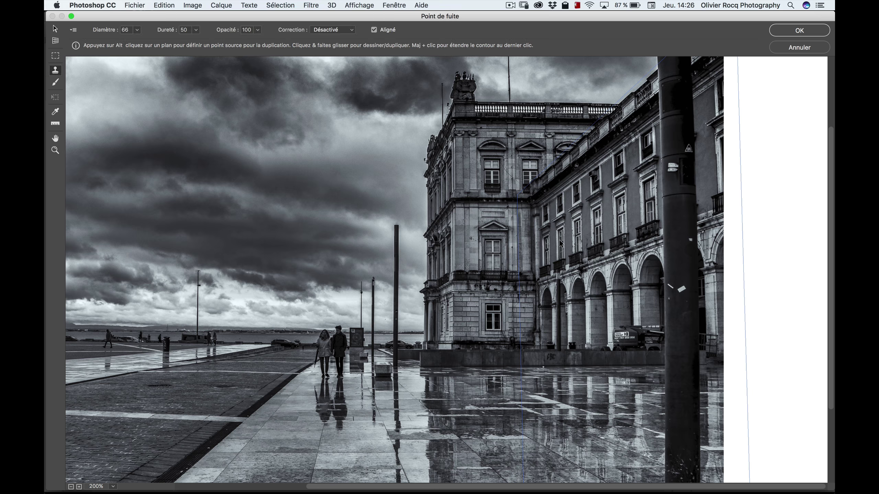
# Step: Alt-click the building facade inside the perspective plane to set the Stamp clone source
pyautogui.keyDown('alt'); pyautogui.click(562, 273); pyautogui.keyUp('alt')
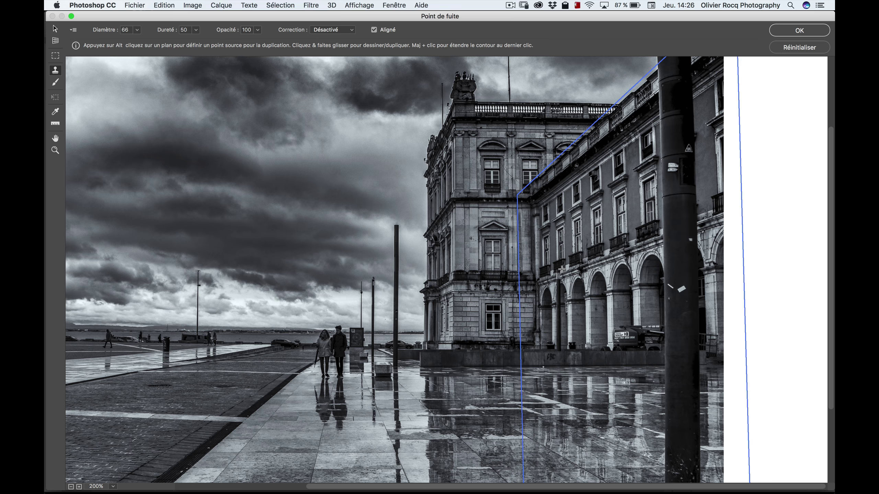
pyautogui.press('alt')
pyautogui.keyDown('alt'); pyautogui.click(588, 260); pyautogui.keyUp('alt')
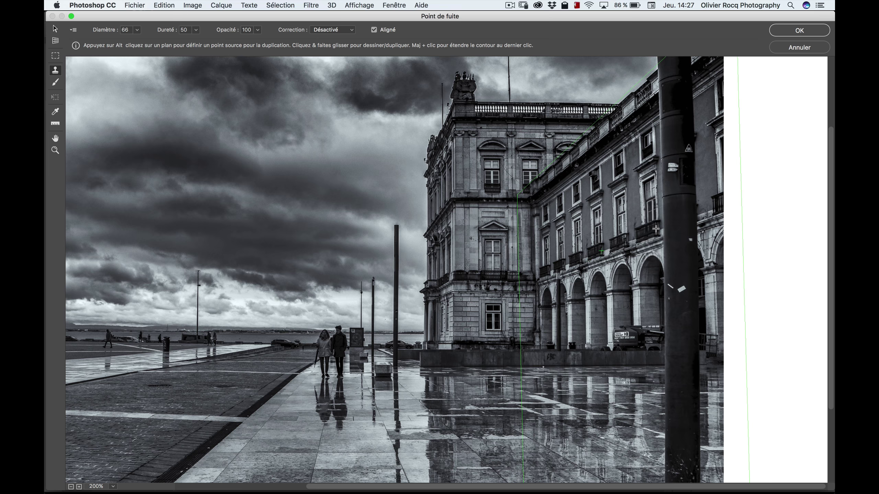
# Step: Stamp cloned wall, columns and arches over the dark lamp pole in three strokes
pyautogui.moveTo(656, 229)
pyautogui.mouseDown()
pyautogui.moveTo(674, 232)
pyautogui.moveTo(694, 216)
pyautogui.moveTo(687, 184)
pyautogui.moveTo(670, 197)
pyautogui.moveTo(663, 133)
pyautogui.moveTo(691, 147)
pyautogui.mouseUp()
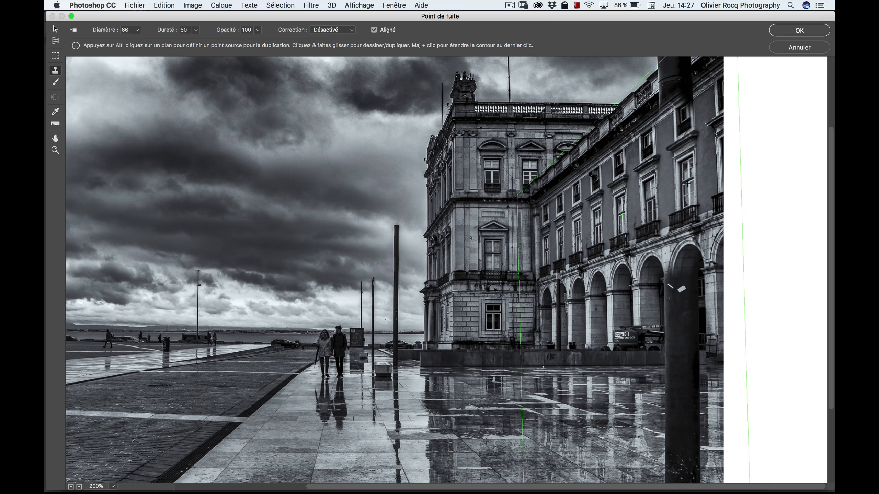
pyautogui.moveTo(685, 179)
pyautogui.mouseDown()
pyautogui.moveTo(687, 104)
pyautogui.moveTo(676, 114)
pyautogui.moveTo(679, 79)
pyautogui.moveTo(664, 102)
pyautogui.moveTo(670, 77)
pyautogui.moveTo(657, 85)
pyautogui.mouseUp()
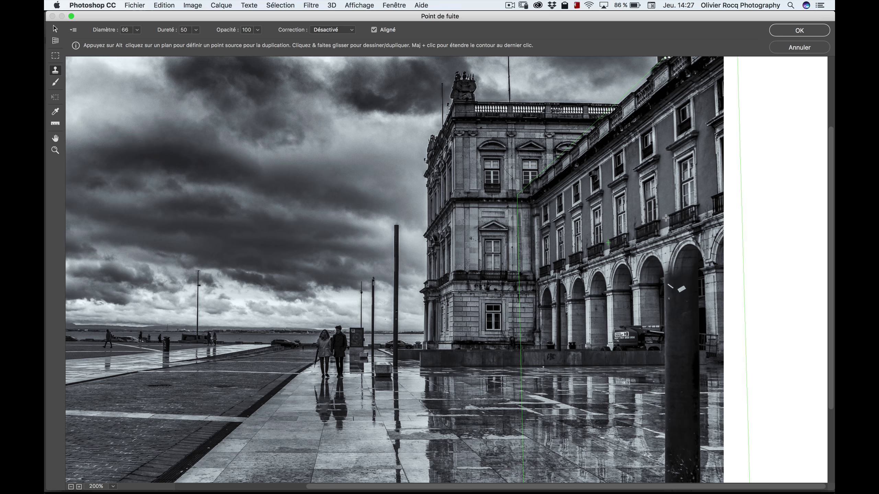
pyautogui.moveTo(666, 217)
pyautogui.mouseDown()
pyautogui.moveTo(665, 336)
pyautogui.moveTo(687, 278)
pyautogui.moveTo(683, 358)
pyautogui.moveTo(684, 332)
pyautogui.moveTo(692, 363)
pyautogui.moveTo(693, 330)
pyautogui.moveTo(671, 364)
pyautogui.moveTo(666, 358)
pyautogui.moveTo(676, 415)
pyautogui.moveTo(694, 381)
pyautogui.moveTo(690, 440)
pyautogui.moveTo(671, 457)
pyautogui.moveTo(664, 446)
pyautogui.moveTo(684, 471)
pyautogui.mouseUp()
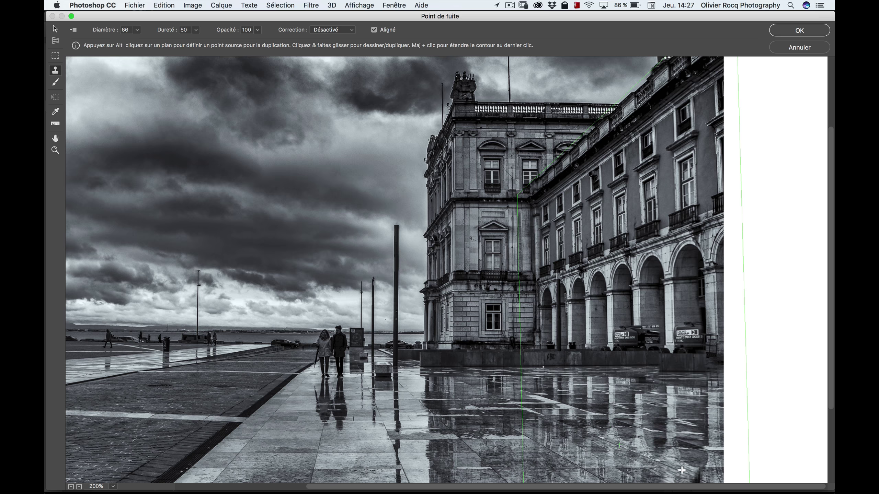
# Step: Stamp pavement over the pole's lower part and reflection, extending it into the white area
pyautogui.scroll(-2, 625, 449)
pyautogui.scroll(-3, 689, 482)
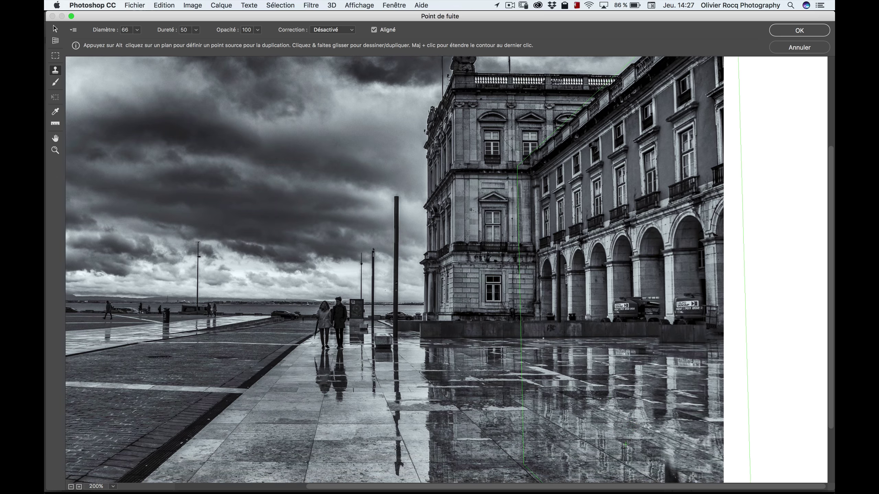
pyautogui.scroll(-2, 690, 467)
pyautogui.moveTo(690, 468)
pyautogui.mouseDown()
pyautogui.moveTo(667, 453)
pyautogui.moveTo(662, 466)
pyautogui.mouseUp()
pyautogui.scroll(-2, 665, 481)
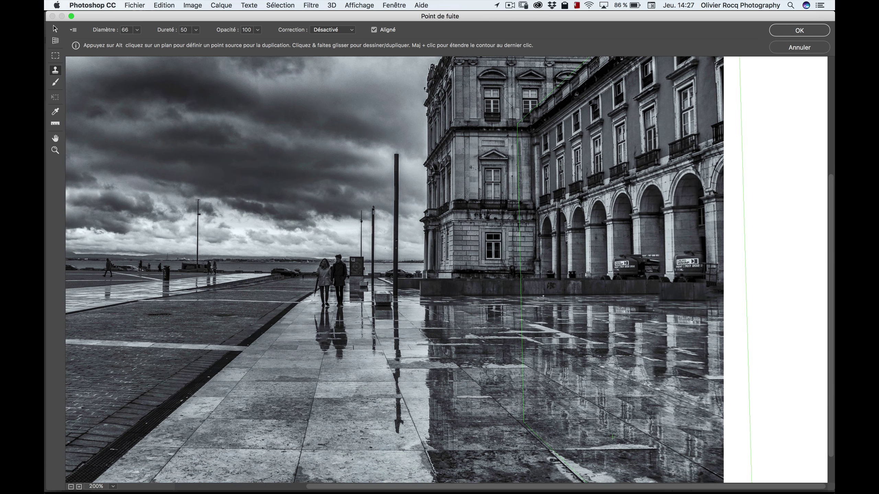
pyautogui.scroll(-1, 663, 472)
pyautogui.scroll(-1, 663, 471)
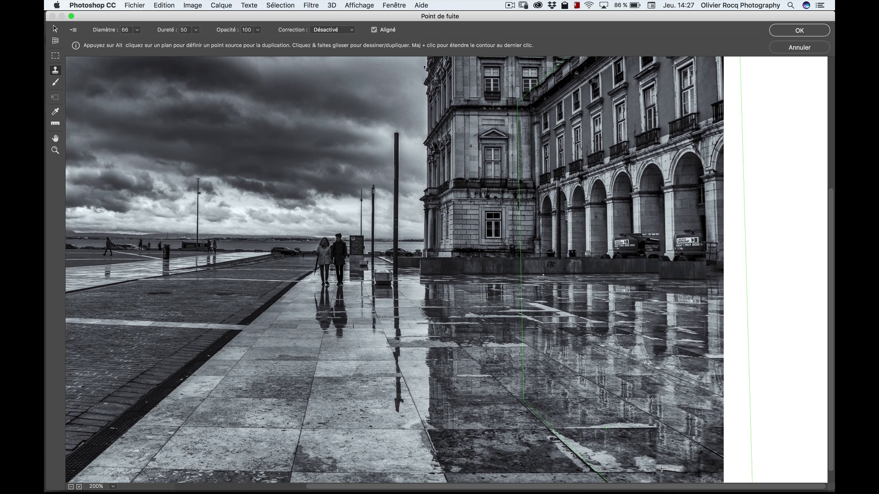
pyautogui.scroll(-1, 678, 469)
pyautogui.scroll(-1, 691, 467)
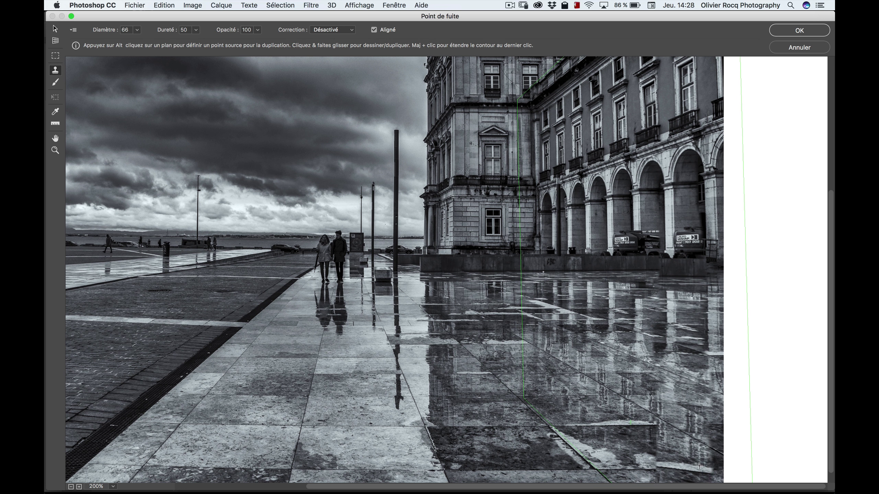
pyautogui.moveTo(716, 474); pyautogui.dragTo(721, 450)
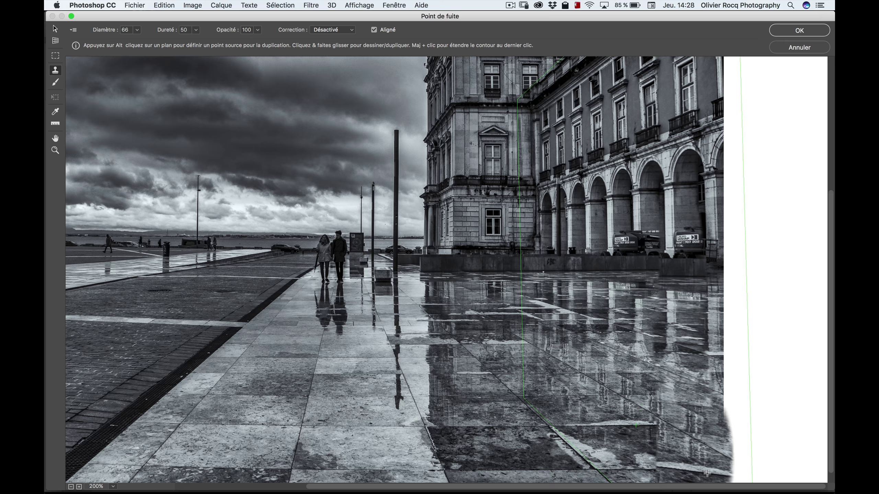
pyautogui.scroll(-3, 705, 473)
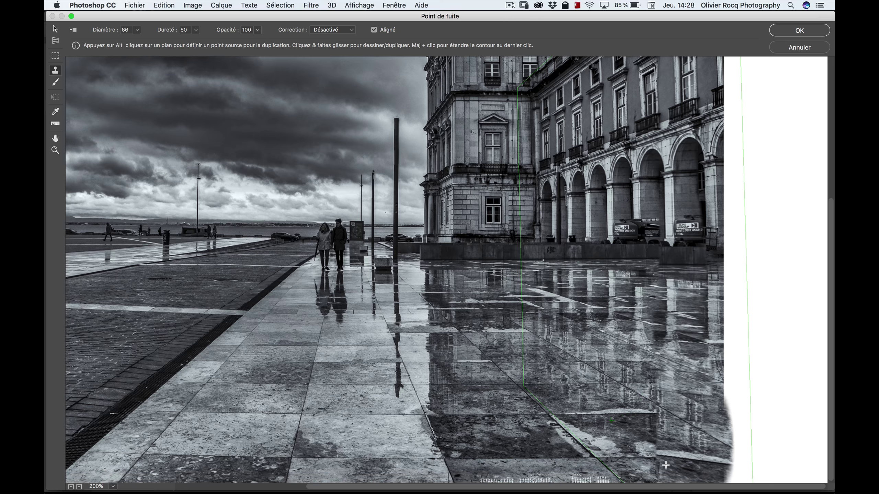
pyautogui.scroll(5, 380, 363)
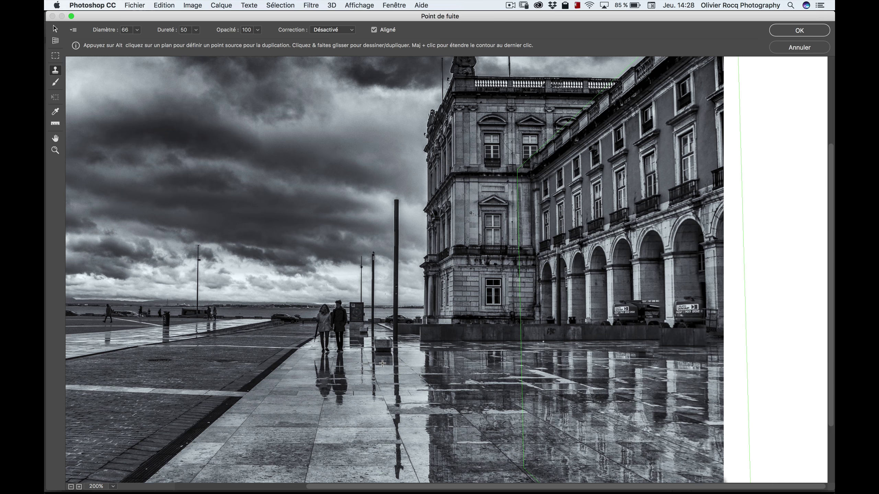
# Step: Clone arcade detail from a new source over the vehicle, then set stamp diameter to 31
pyautogui.keyDown('alt'); pyautogui.click(548, 291); pyautogui.keyUp('alt')
pyautogui.moveTo(654, 250)
pyautogui.mouseDown()
pyautogui.moveTo(623, 280)
pyautogui.moveTo(592, 279)
pyautogui.moveTo(620, 304)
pyautogui.moveTo(698, 284)
pyautogui.moveTo(683, 291)
pyautogui.mouseUp()
pyautogui.moveTo(596, 246); pyautogui.dragTo(588, 274)
pyautogui.moveTo(588, 274); pyautogui.dragTo(590, 273)
pyautogui.press('alt')
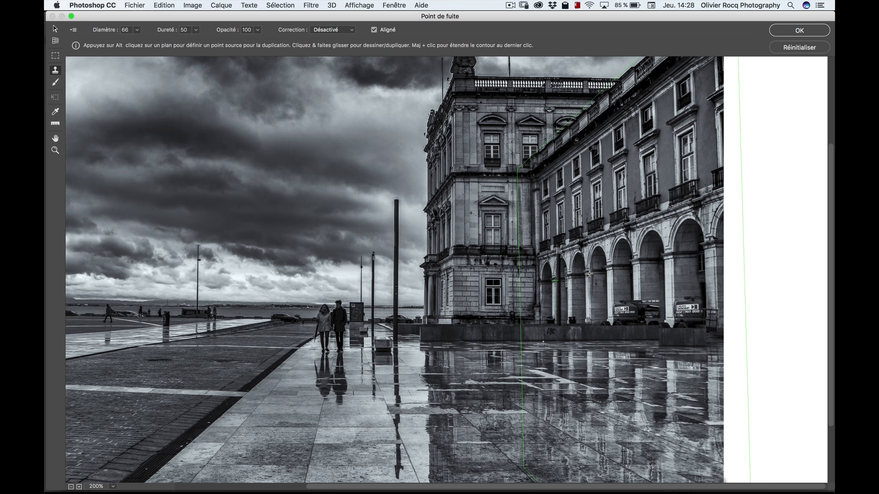
pyautogui.click(589, 274)
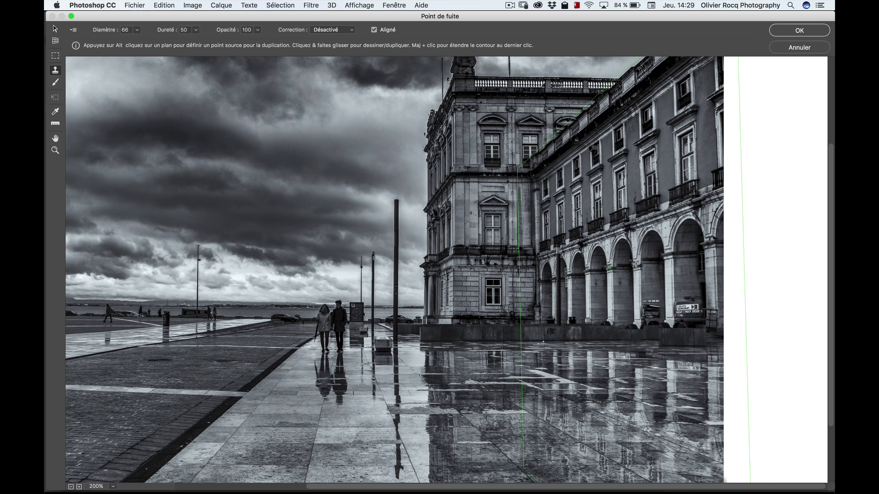
pyautogui.click(138, 30)
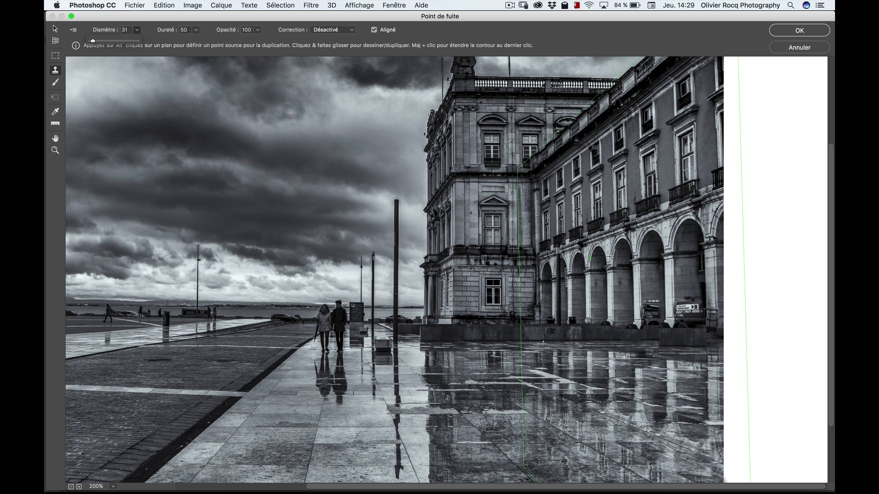
# Step: Stamp clean arcade from new source points over the sign and machine, undoing one stray stamp
pyautogui.press('alt')
pyautogui.keyDown('alt'); pyautogui.click(589, 273); pyautogui.keyUp('alt')
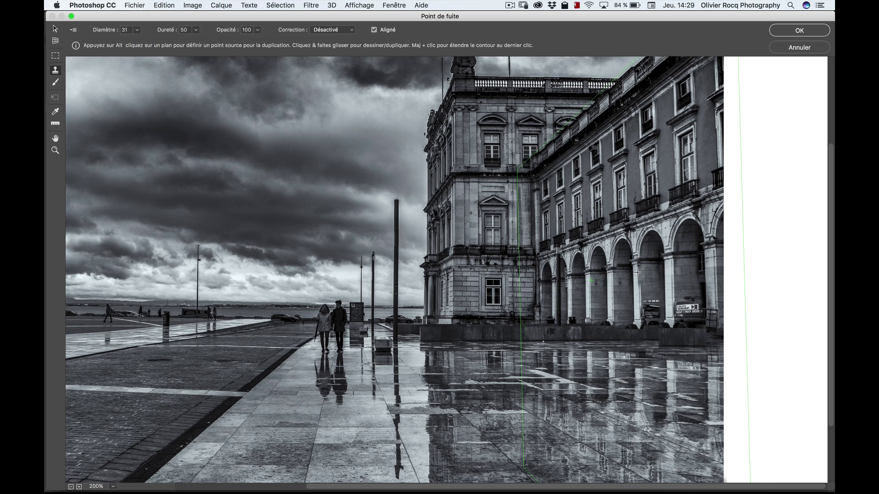
pyautogui.press('alt')
pyautogui.keyDown('alt'); pyautogui.click(613, 292); pyautogui.keyUp('alt')
pyautogui.moveTo(640, 303); pyautogui.dragTo(658, 303)
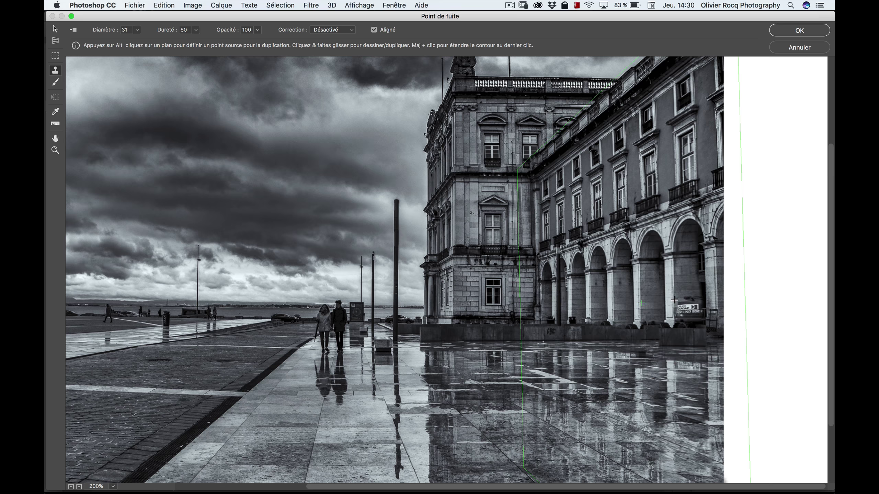
pyautogui.moveTo(673, 303); pyautogui.dragTo(675, 302)
pyautogui.moveTo(676, 299)
pyautogui.mouseDown()
pyautogui.moveTo(698, 308)
pyautogui.moveTo(704, 276)
pyautogui.moveTo(715, 322)
pyautogui.moveTo(711, 256)
pyautogui.moveTo(715, 273)
pyautogui.mouseUp()
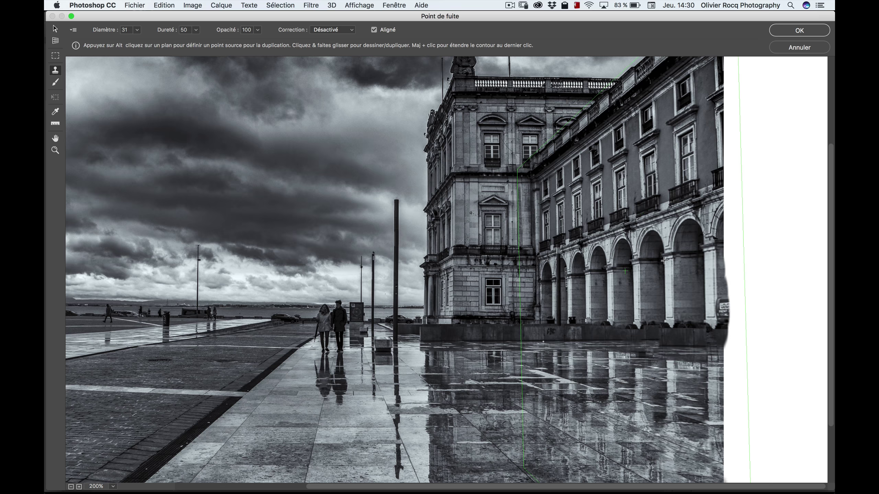
pyautogui.click(758, 149)
pyautogui.press('super+z')
# Step: Apply the Vanishing Point cloning, then crop off the transparent strips at top and right
pyautogui.click(796, 31)
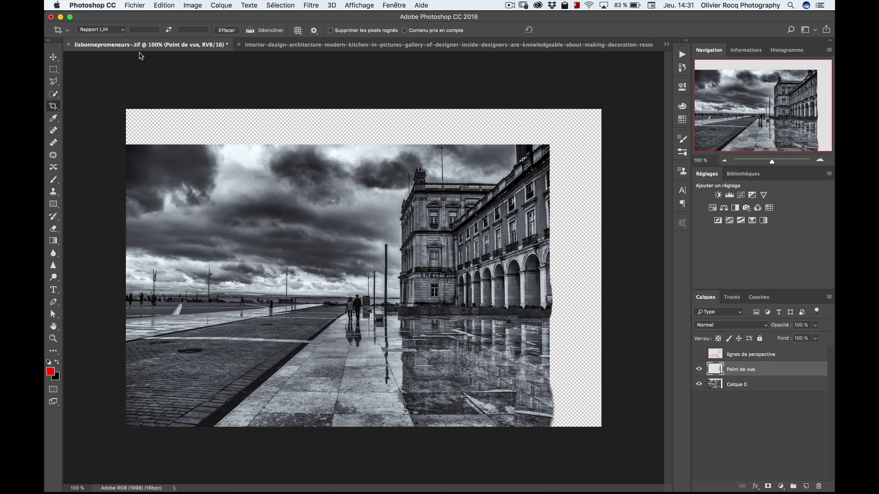
pyautogui.moveTo(124, 95); pyautogui.dragTo(632, 433)
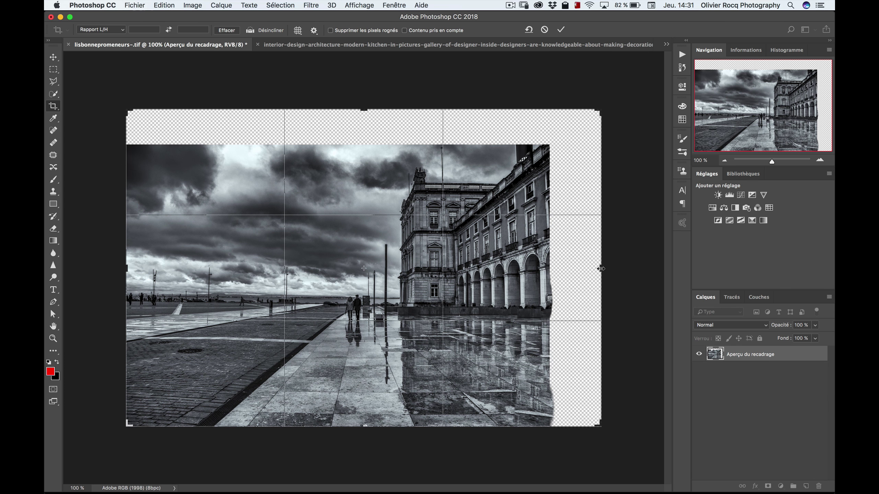
pyautogui.moveTo(601, 265); pyautogui.dragTo(576, 265)
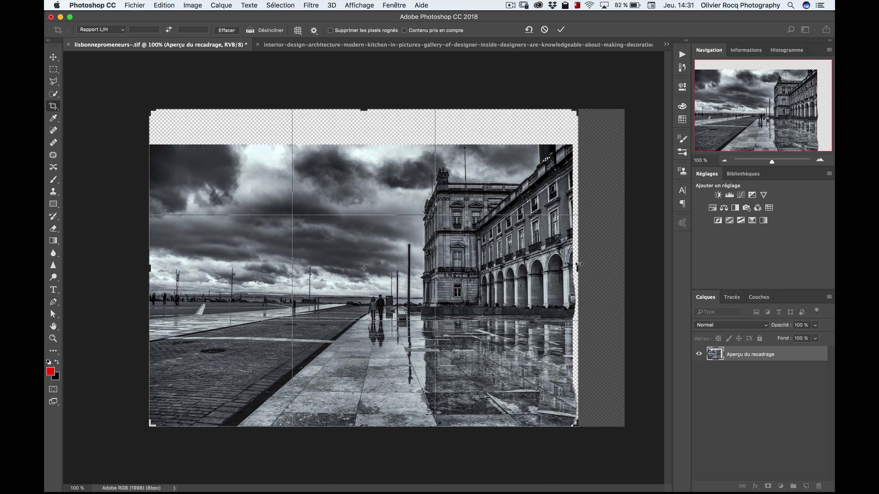
pyautogui.moveTo(577, 267); pyautogui.dragTo(574, 270)
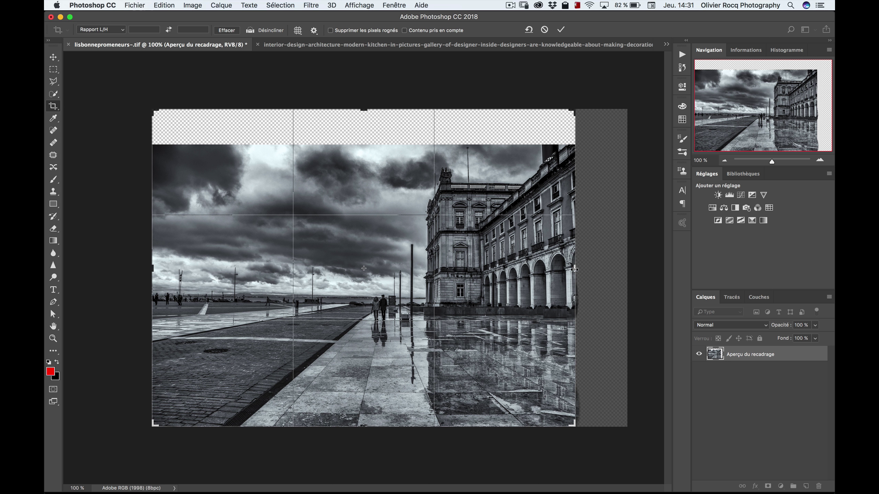
pyautogui.moveTo(365, 110); pyautogui.dragTo(366, 128)
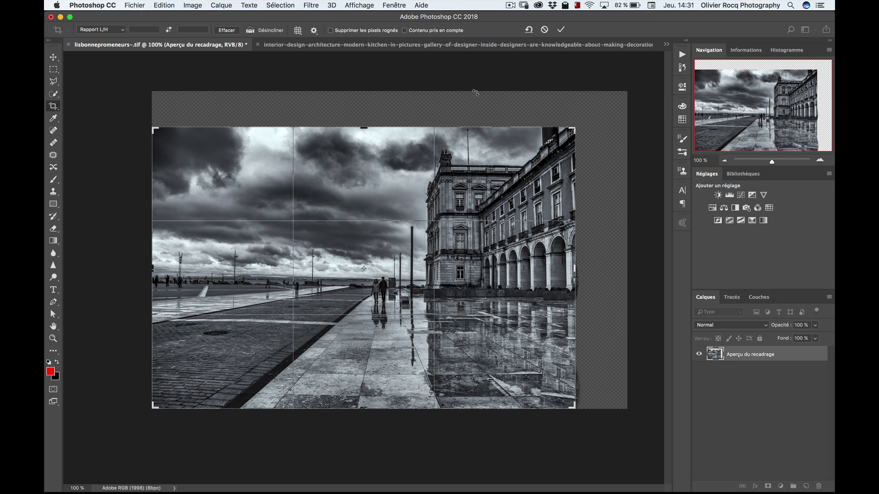
pyautogui.click(562, 30)
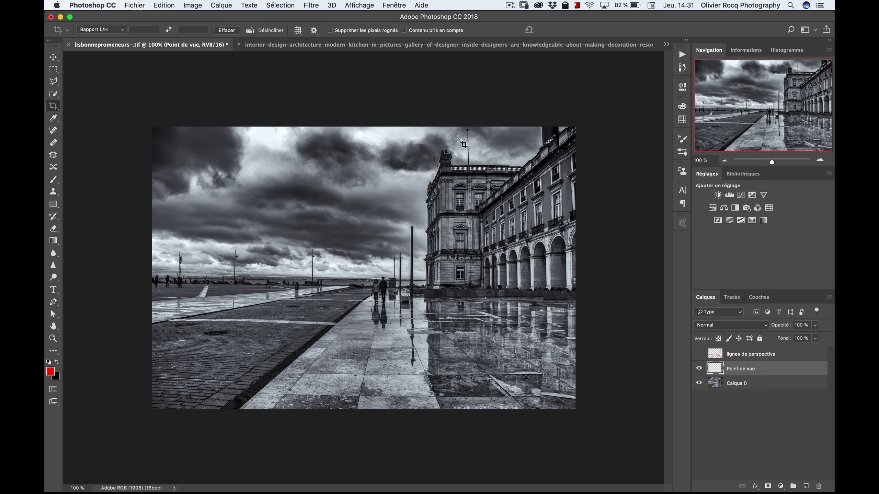
# Step: Save as layered TIFF over lisbonnepromeneurs-.tif, accepting the TIFF options and layers warning
pyautogui.click(135, 6)
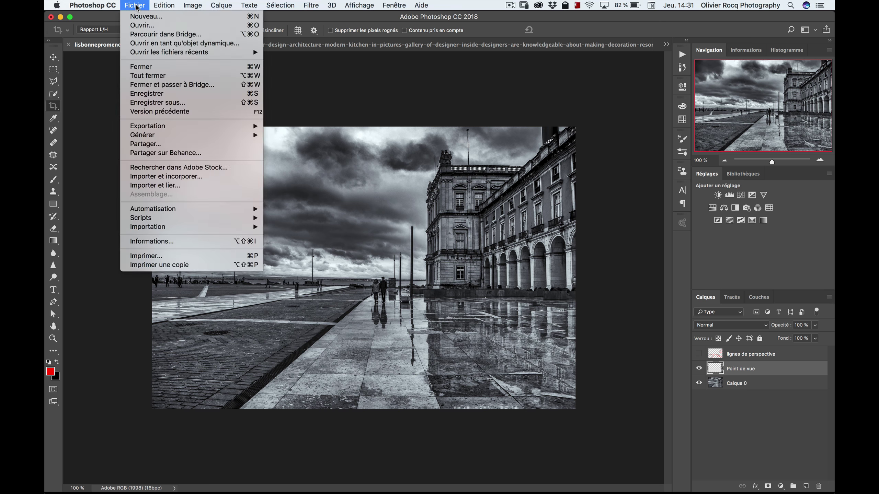
pyautogui.click(163, 103)
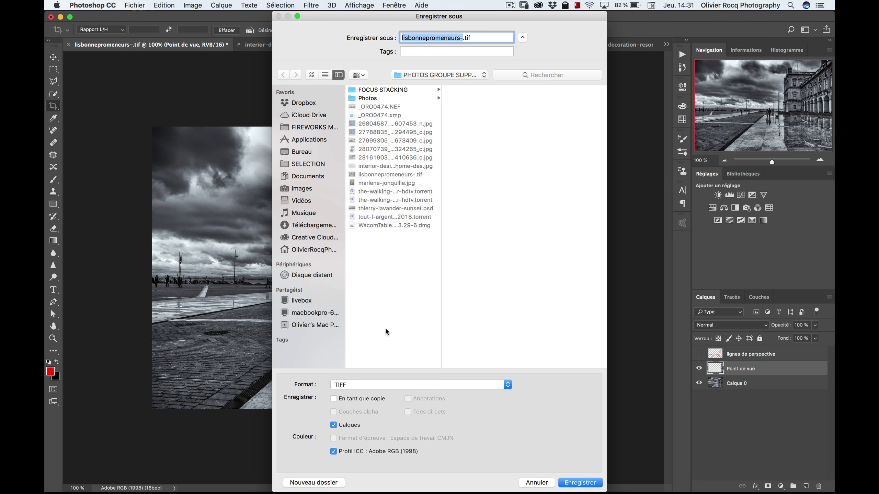
pyautogui.click(581, 483)
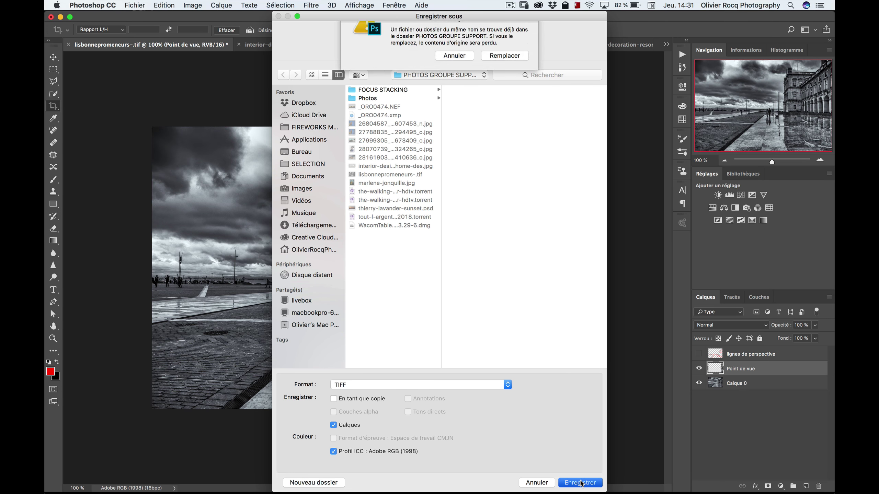
pyautogui.click(514, 78)
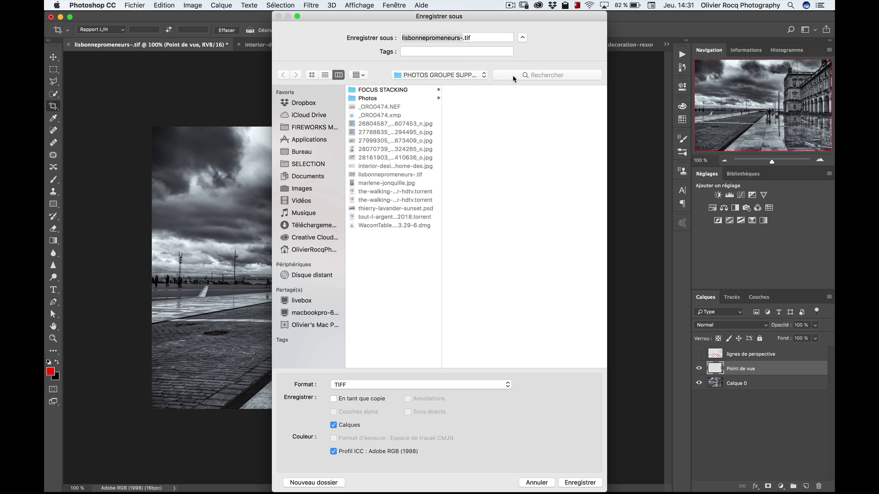
pyautogui.click(587, 182)
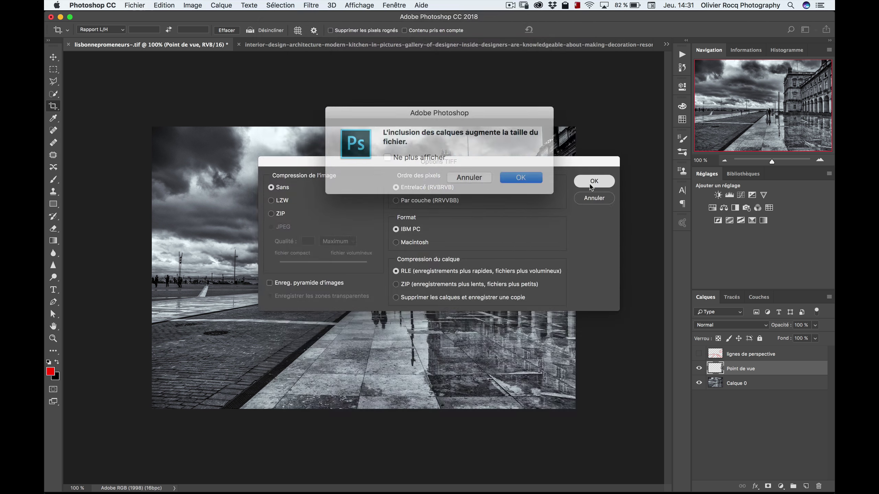
pyautogui.click(522, 174)
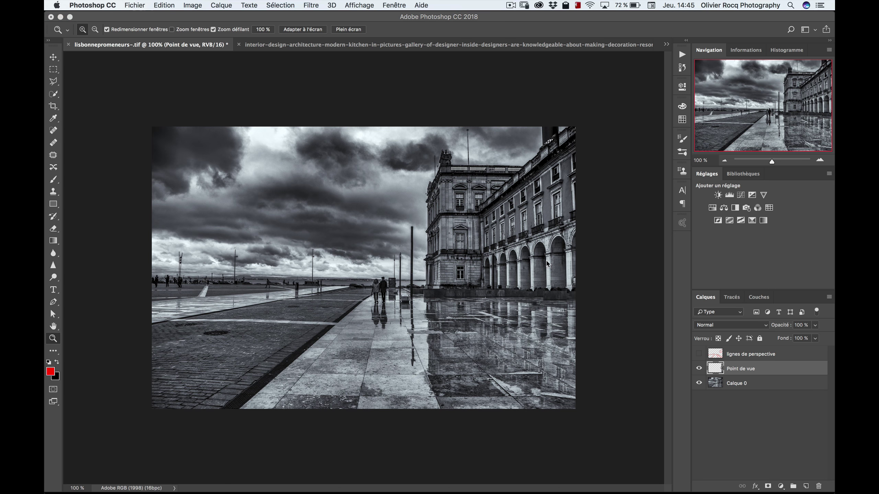
# Step: Zoom to 400% and pan to the cloned right-hand arcade
pyautogui.click(330, 17)
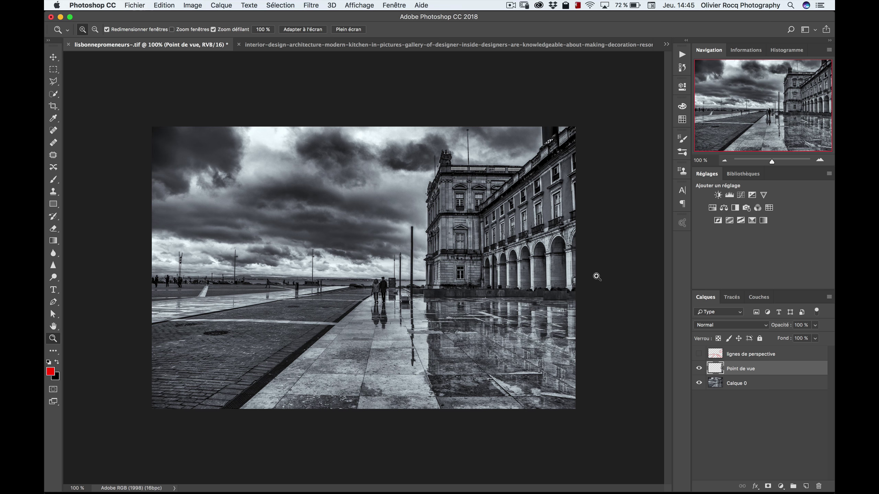
pyautogui.moveTo(552, 273); pyautogui.dragTo(558, 272)
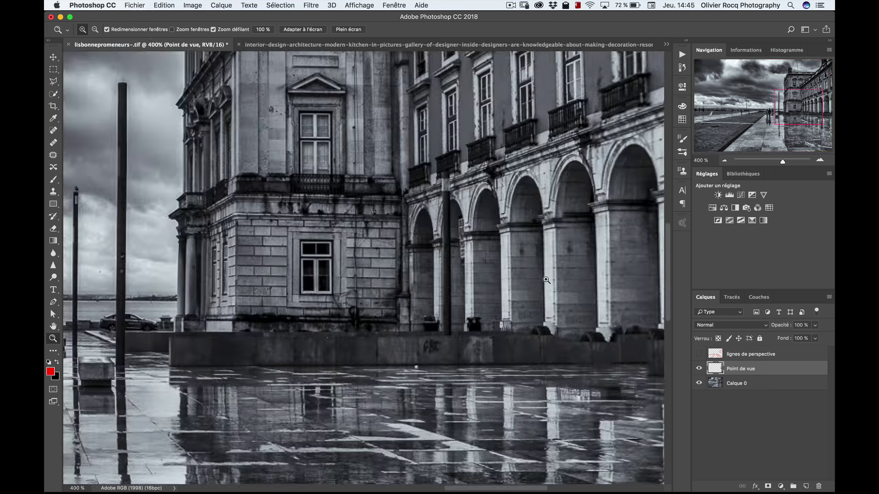
pyautogui.moveTo(571, 249); pyautogui.dragTo(519, 245)
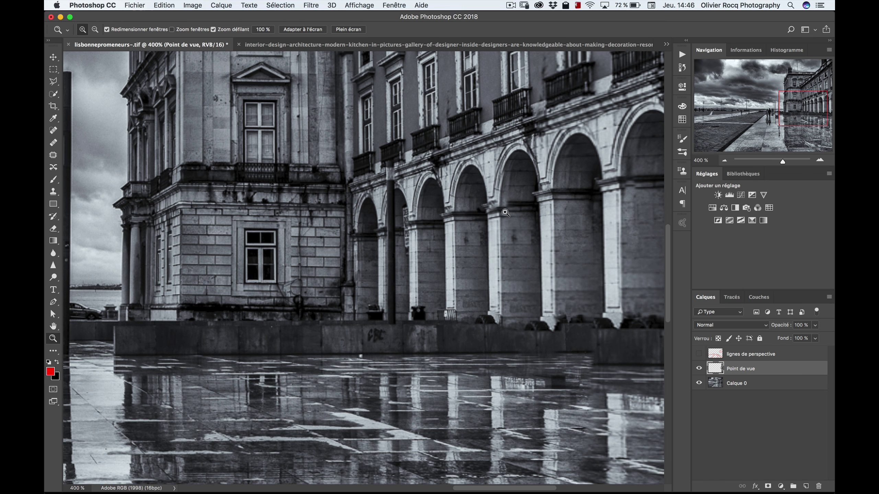
pyautogui.moveTo(521, 226); pyautogui.dragTo(480, 210)
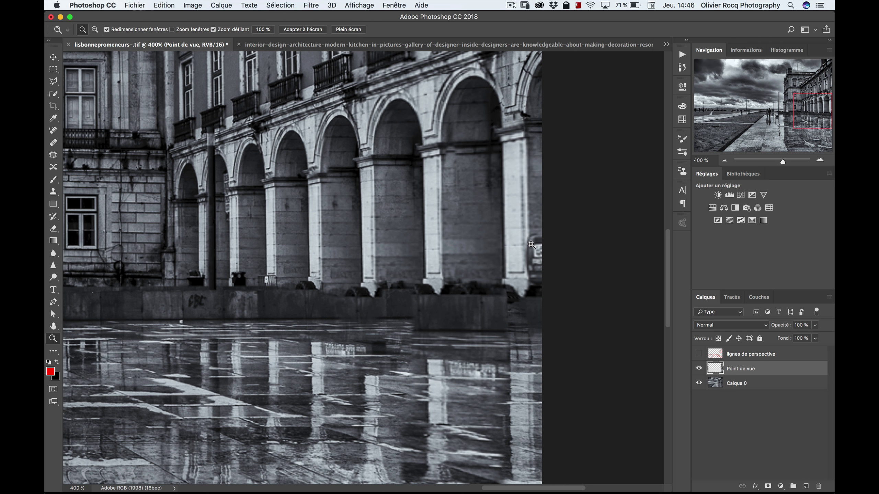
pyautogui.moveTo(381, 199); pyautogui.dragTo(393, 245)
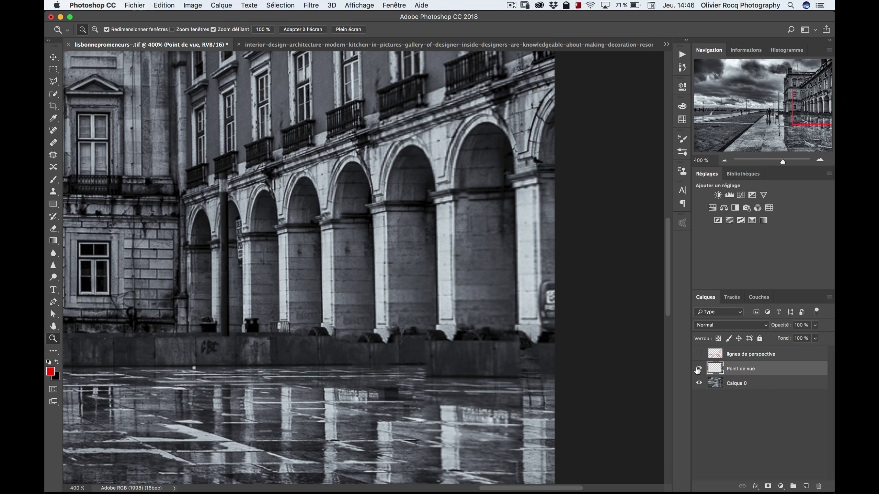
# Step: Solo the Point de vue layer briefly, then restore all layers' visibility
pyautogui.press('alt')
pyautogui.keyDown('alt'); pyautogui.click(698, 370); pyautogui.keyUp('alt')
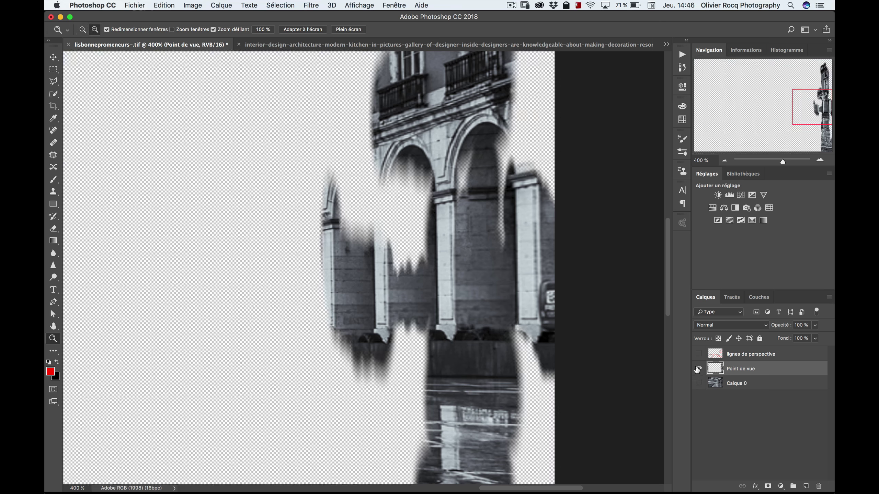
pyautogui.keyDown('alt'); pyautogui.click(698, 369); pyautogui.keyUp('alt')
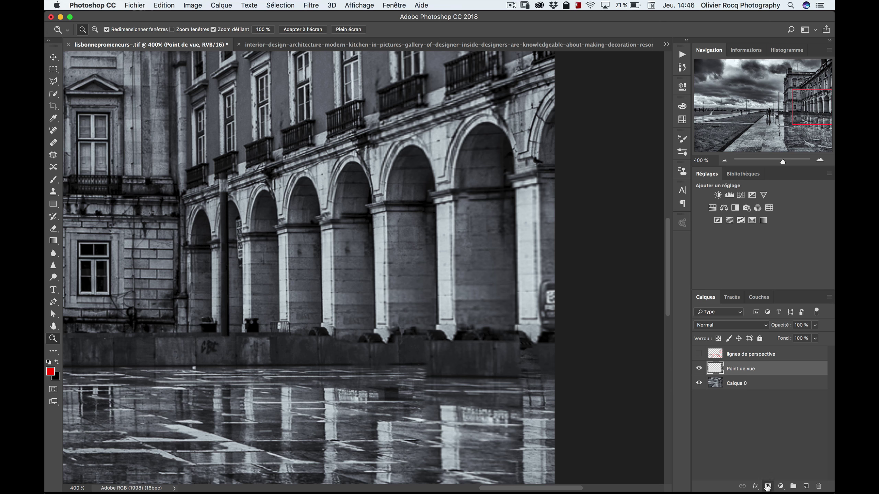
# Step: Add a layer mask to Point de vue and set a soft 33 px brush at 20% flow
pyautogui.click(767, 486)
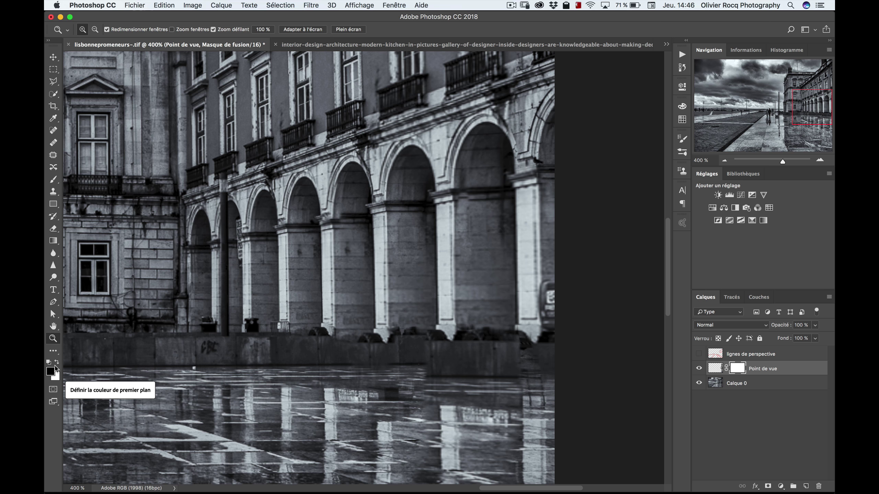
pyautogui.click(54, 180)
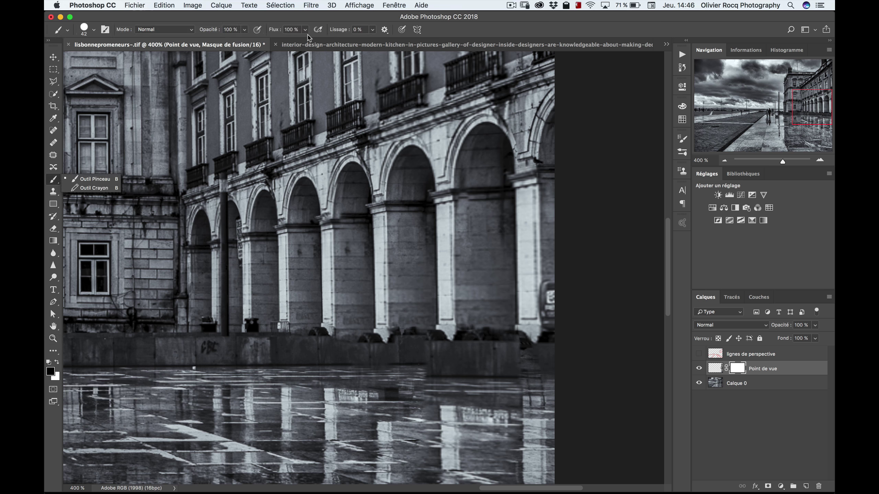
pyautogui.click(309, 20)
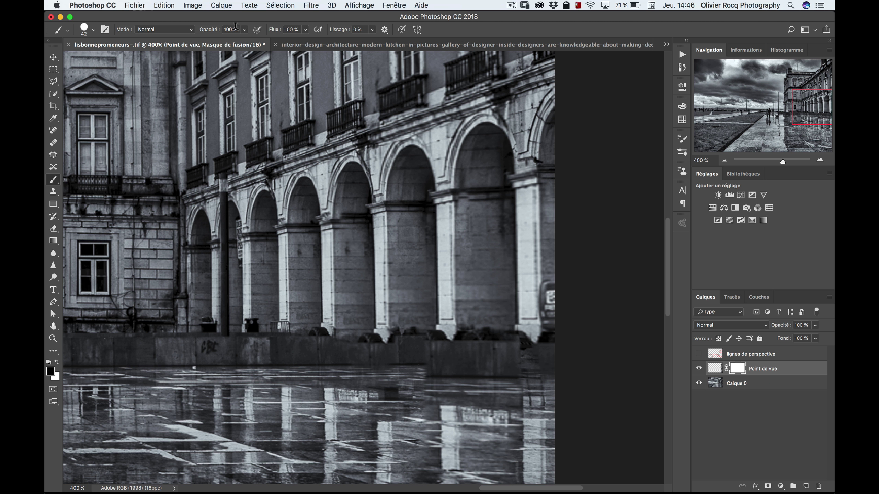
pyautogui.moveTo(275, 29); pyautogui.dragTo(241, 28)
pyautogui.moveTo(344, 199)
pyautogui.mouseDown()
pyautogui.moveTo(336, 198)
pyautogui.moveTo(325, 14)
pyautogui.mouseUp()
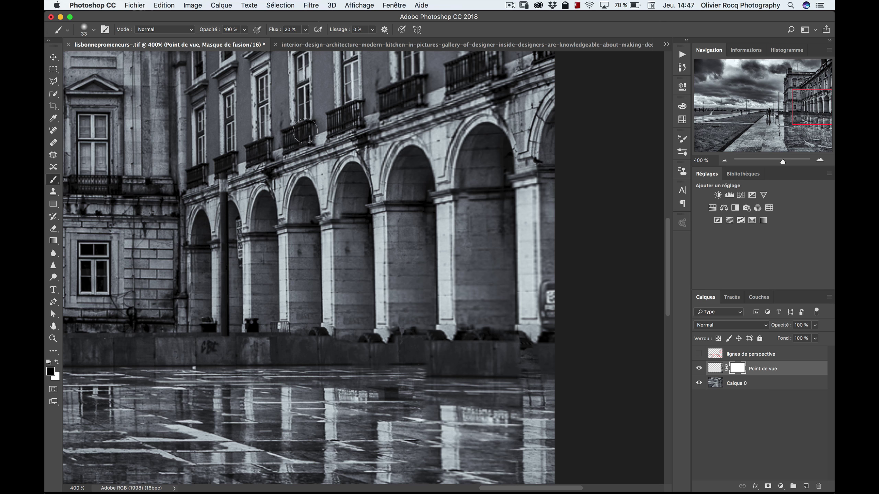
pyautogui.rightClick(311, 198)
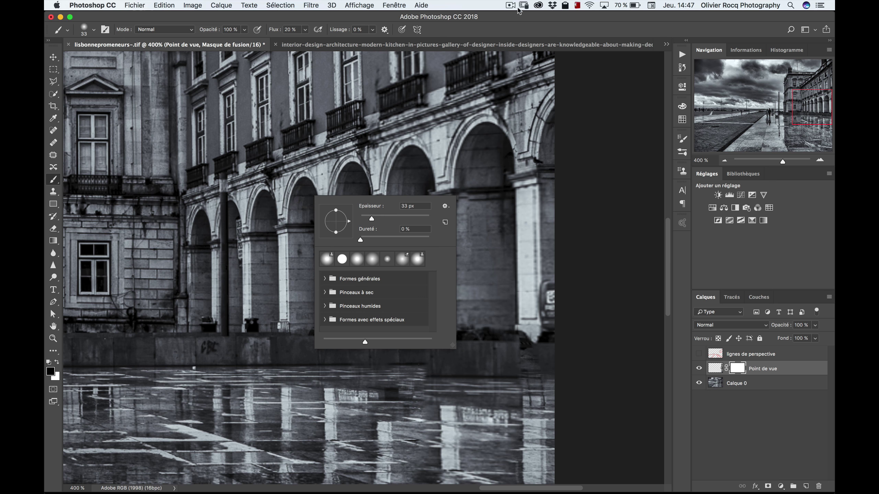
pyautogui.click(507, 26)
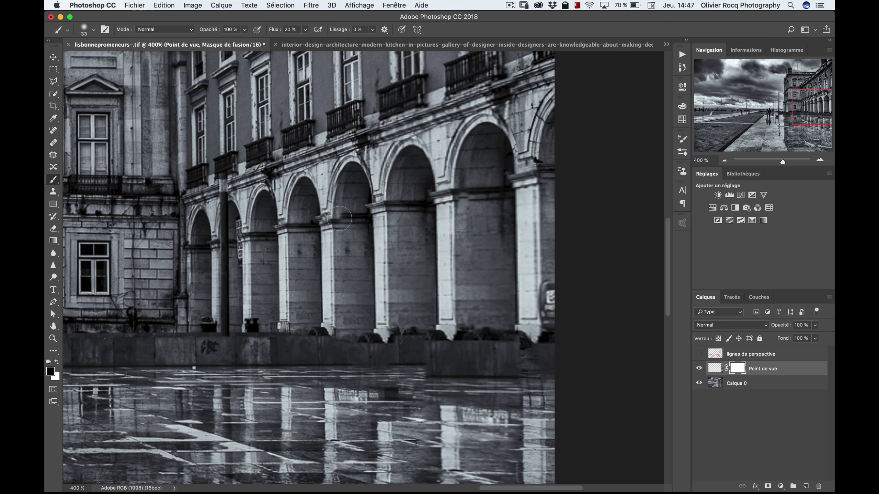
# Step: Zoom to 700% and paint black with a 14 px brush over an arch corbel on the mask
pyautogui.press('z')
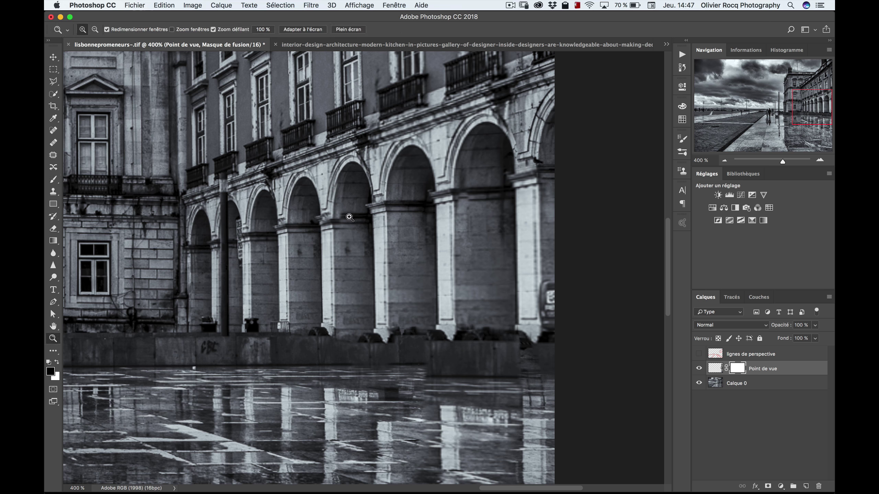
pyautogui.moveTo(345, 215); pyautogui.dragTo(356, 204)
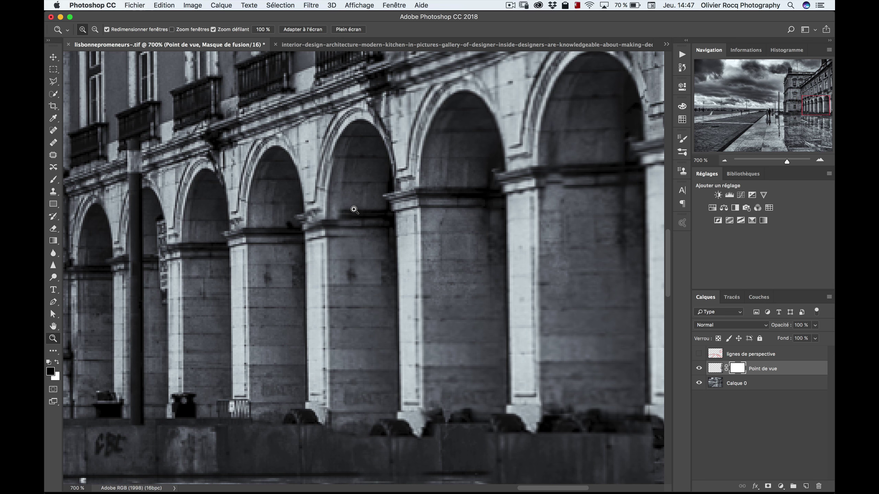
pyautogui.press('b')
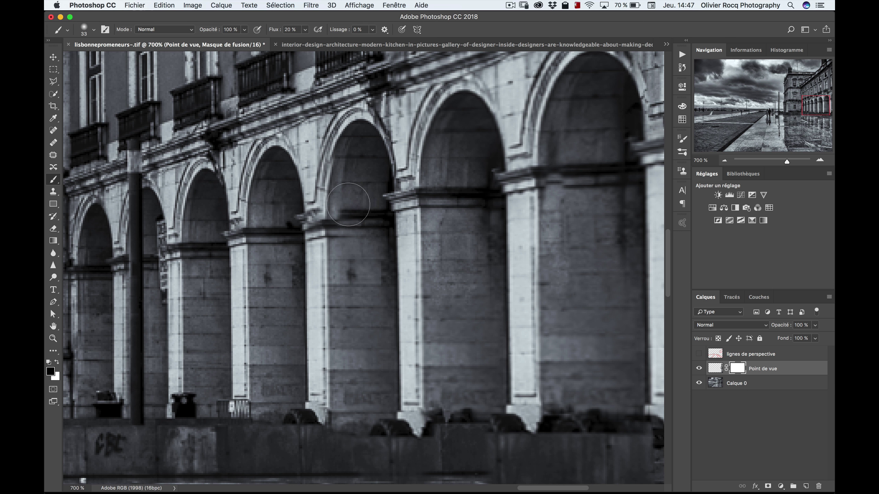
pyautogui.moveTo(350, 212); pyautogui.dragTo(348, 217)
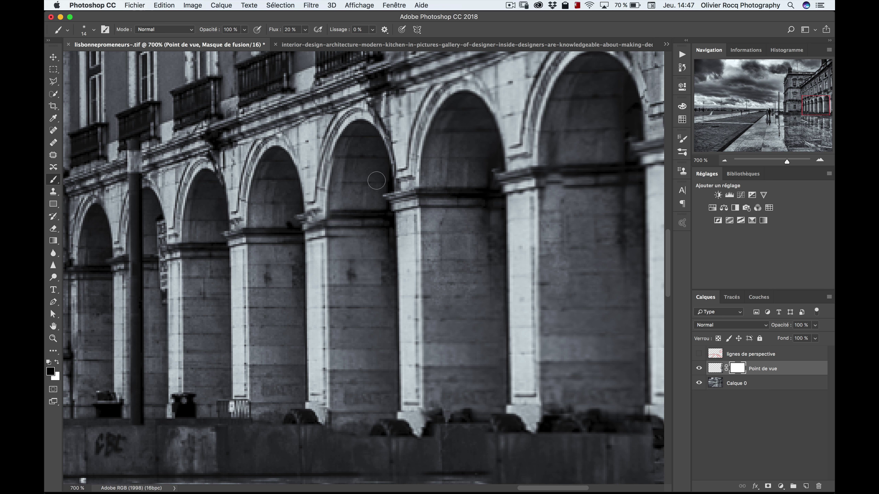
pyautogui.moveTo(323, 213); pyautogui.dragTo(320, 213)
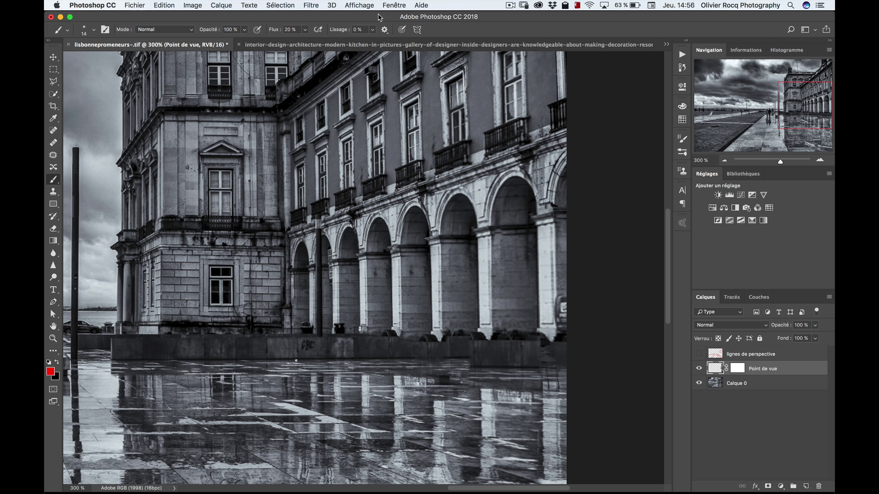
# Step: Zoom to 600% along the arcade and reselect the Point de vue mask with the brush
pyautogui.press('z')
pyautogui.click(468, 255)
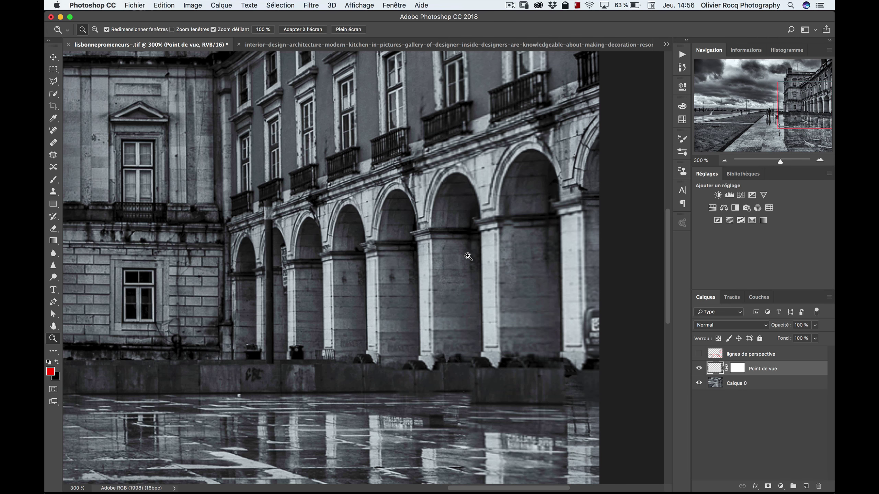
pyautogui.click(468, 255)
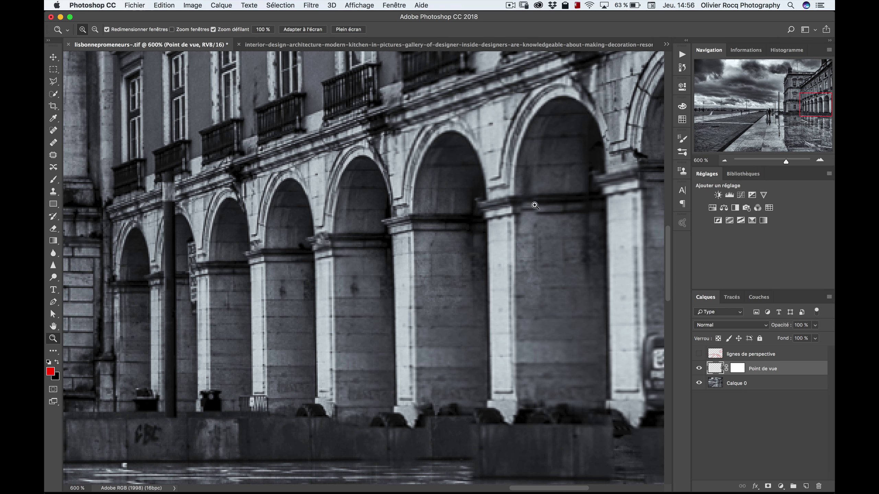
pyautogui.moveTo(525, 261); pyautogui.dragTo(495, 255)
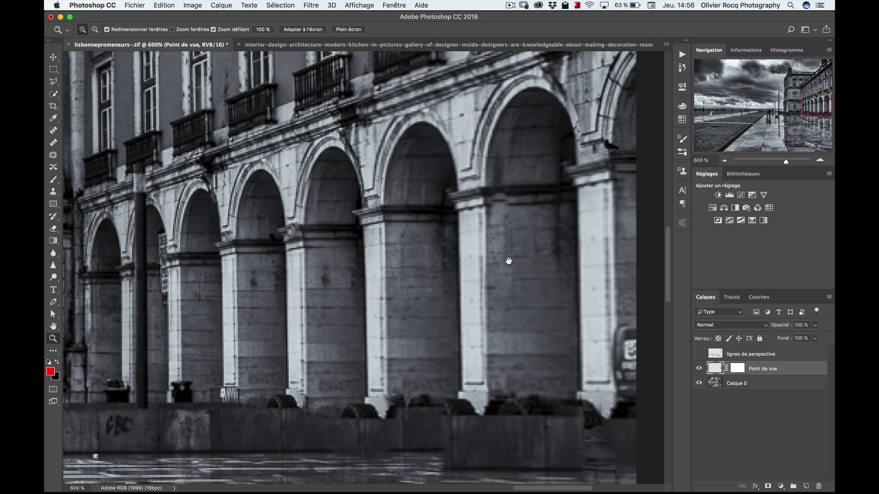
pyautogui.click(737, 369)
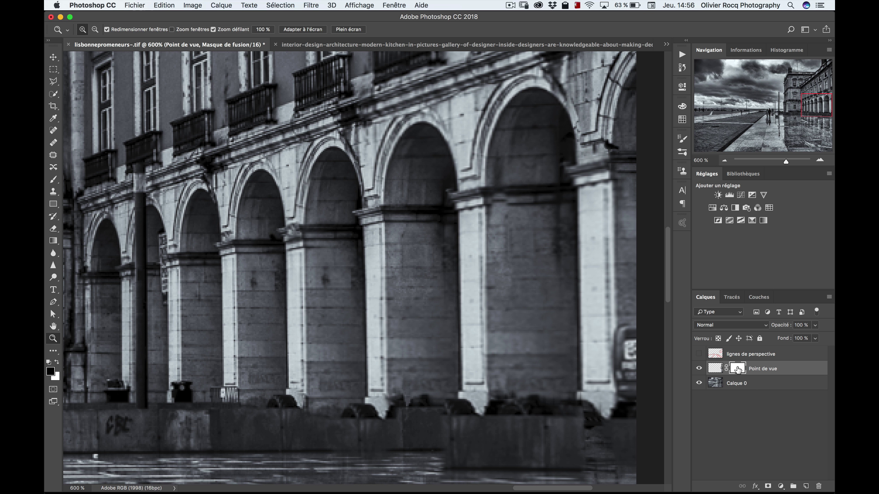
pyautogui.press('b')
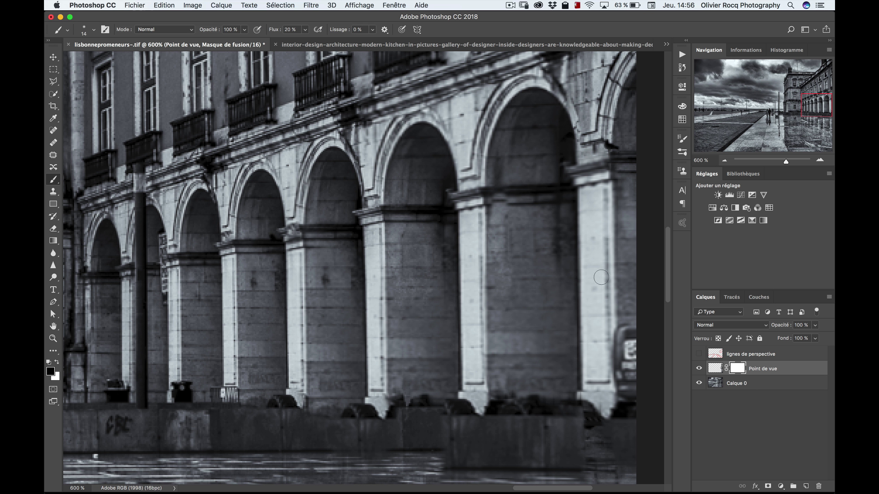
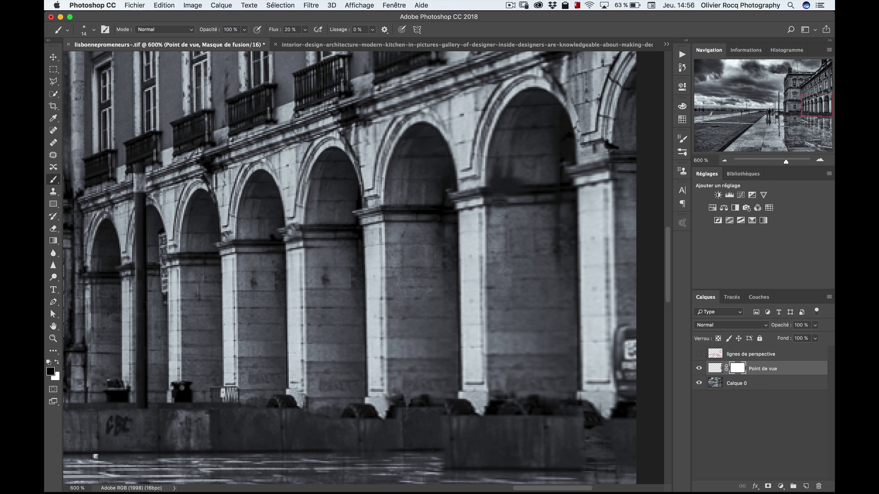
# Step: Compare with Point de vue hidden, then add empty layer Calque 1 above Point de vue
pyautogui.click(700, 369)
pyautogui.click(699, 369)
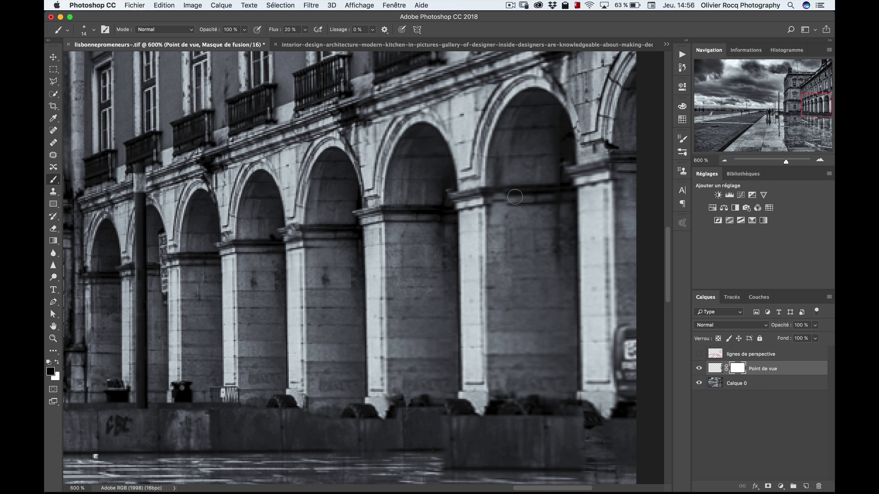
pyautogui.click(715, 370)
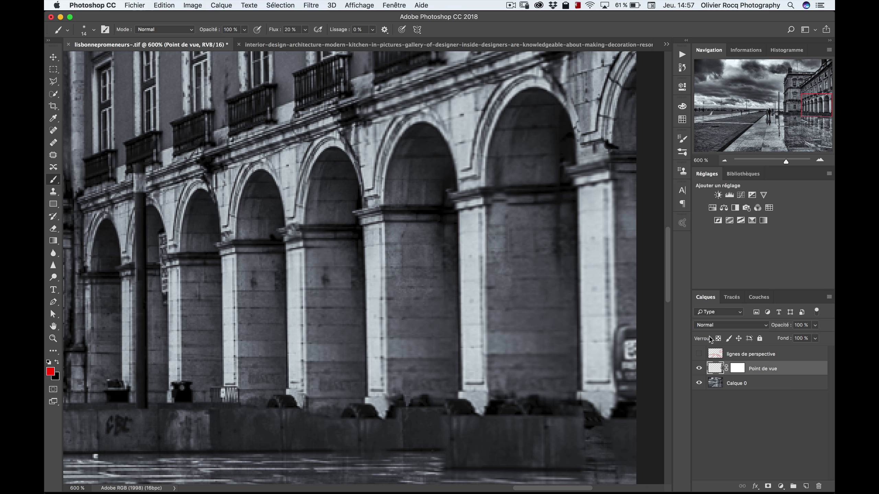
pyautogui.hotkey('ctrl', 'shift', 'alt', 'n')
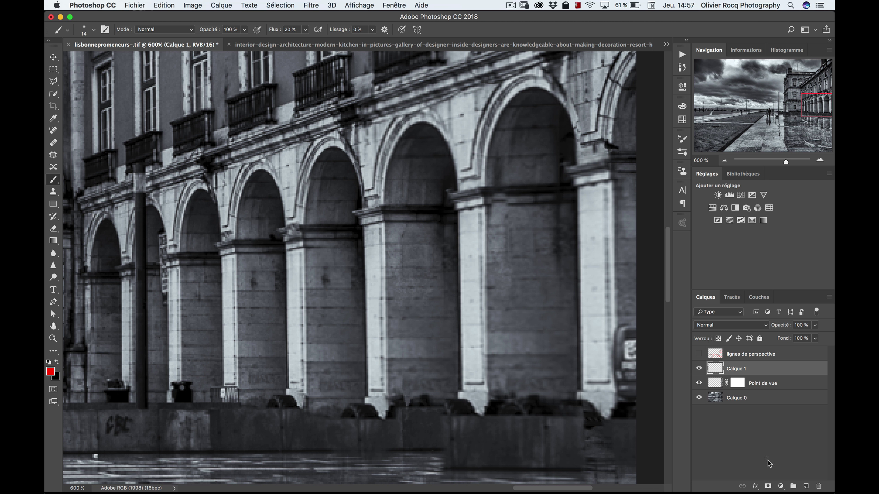
# Step: Clone stonework onto Calque 1 with the Clone Stamp, resizing the brush to 14 px
pyautogui.press('s')
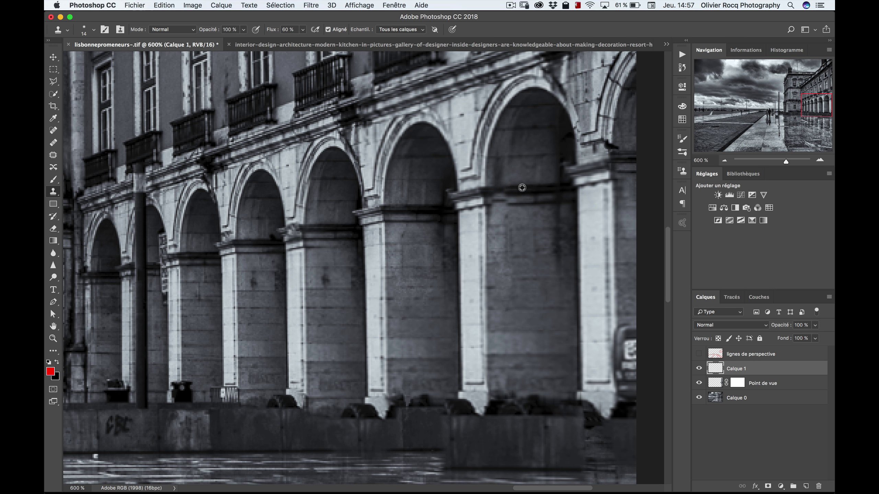
pyautogui.keyDown('alt'); pyautogui.click(525, 188); pyautogui.keyUp('alt')
pyautogui.moveTo(500, 189); pyautogui.dragTo(488, 189)
pyautogui.keyDown('ctrl'); pyautogui.keyDown('alt'); pyautogui.click(500, 204); pyautogui.keyUp('alt'); pyautogui.keyUp('ctrl')
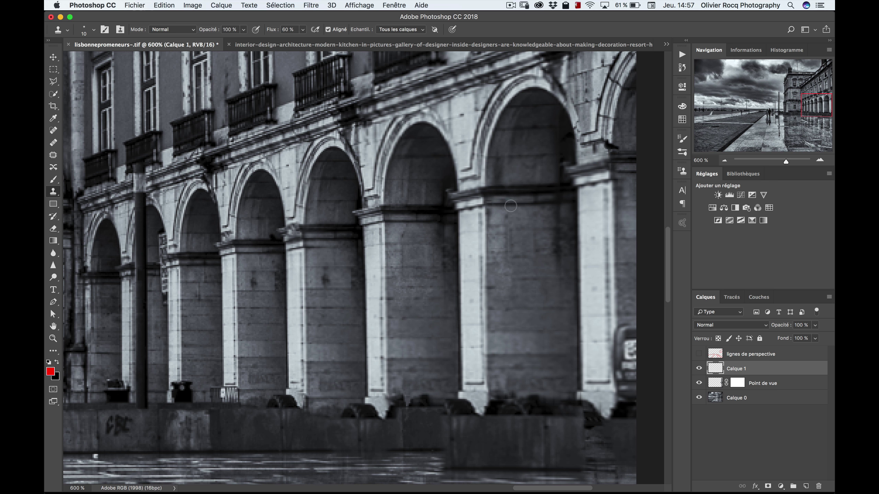
# Step: Clone clean pillar stone over the sign at the pillar's right edge and its base
pyautogui.moveTo(492, 263); pyautogui.dragTo(459, 244)
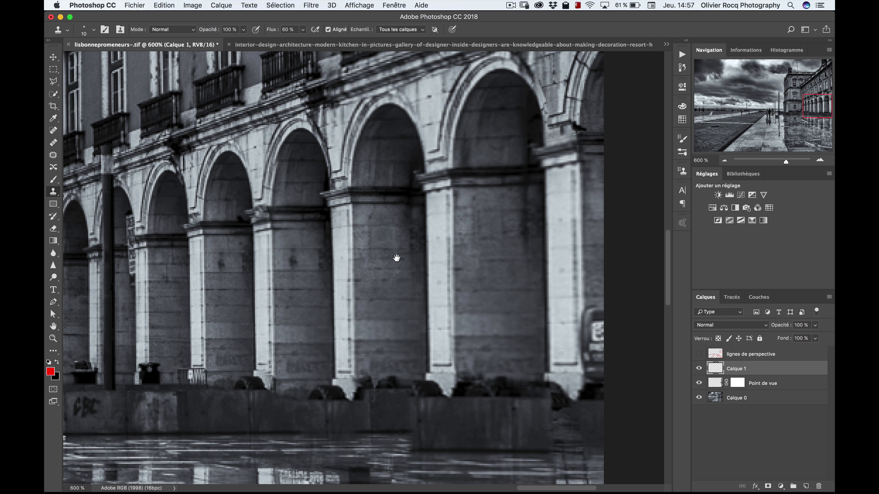
pyautogui.moveTo(438, 281); pyautogui.dragTo(393, 253)
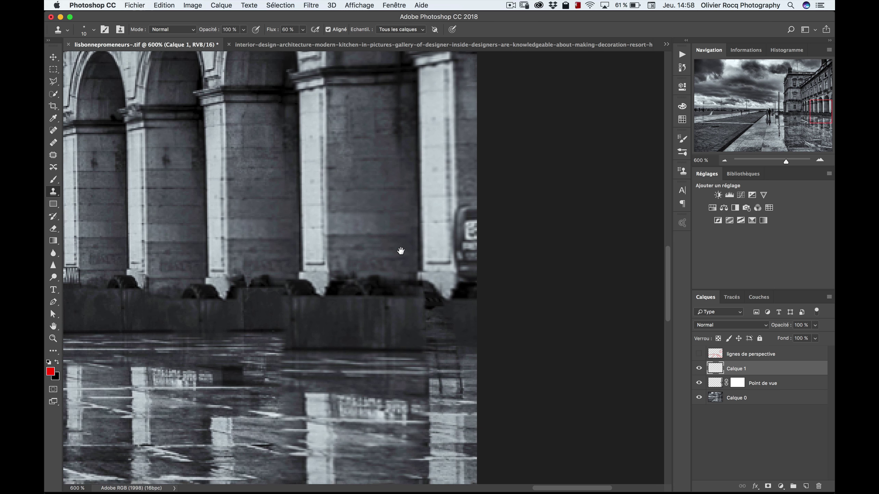
pyautogui.moveTo(402, 247); pyautogui.dragTo(359, 287)
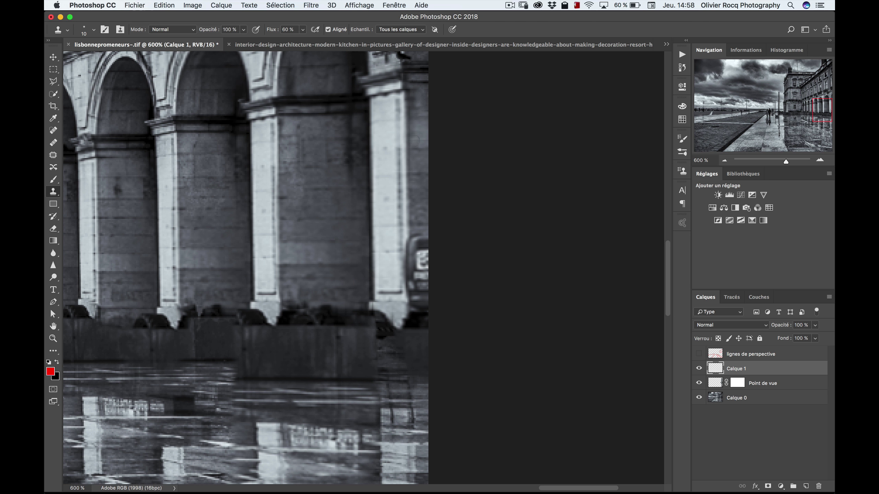
pyautogui.keyDown('alt'); pyautogui.click(407, 130); pyautogui.keyUp('alt')
pyautogui.moveTo(406, 262); pyautogui.dragTo(423, 277)
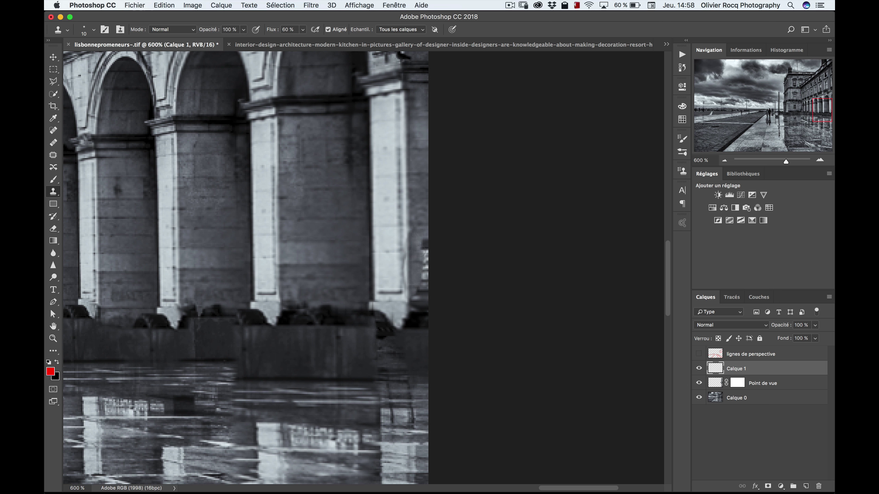
pyautogui.moveTo(425, 246); pyautogui.dragTo(429, 269)
pyautogui.moveTo(418, 302); pyautogui.dragTo(429, 304)
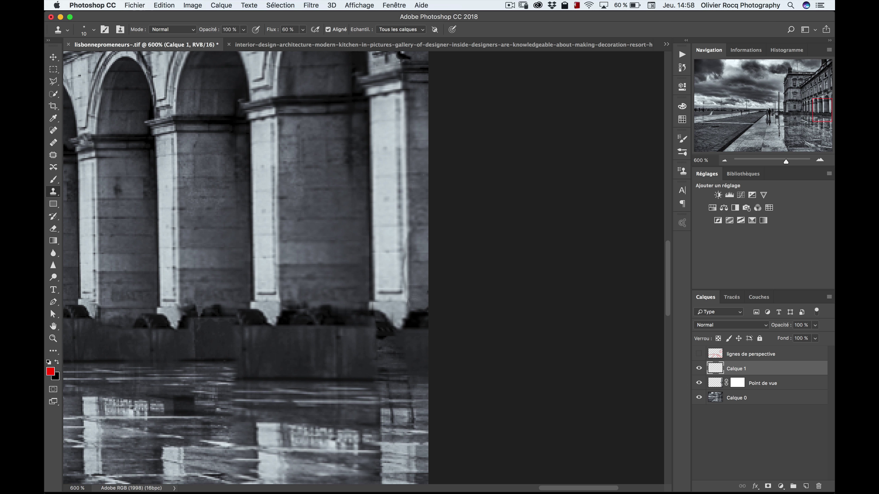
pyautogui.click(425, 312)
pyautogui.moveTo(418, 315)
pyautogui.mouseDown()
pyautogui.moveTo(411, 322)
pyautogui.moveTo(429, 313)
pyautogui.mouseUp()
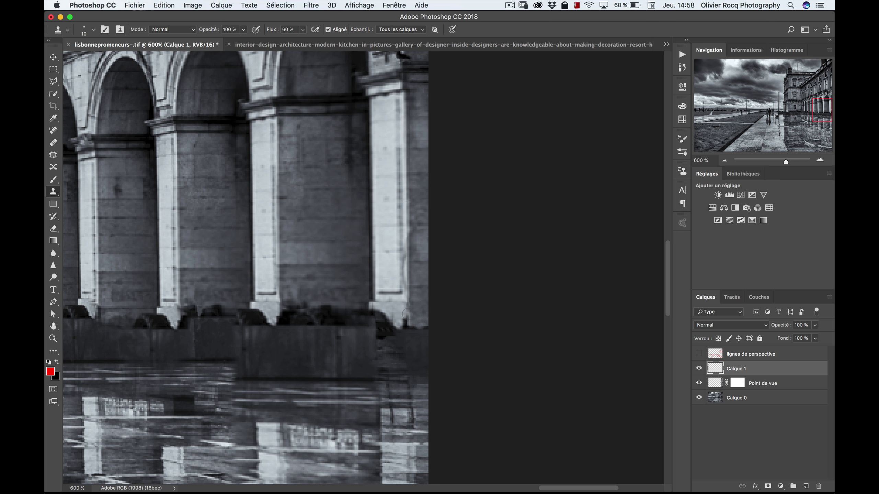
pyautogui.moveTo(406, 314); pyautogui.dragTo(406, 277)
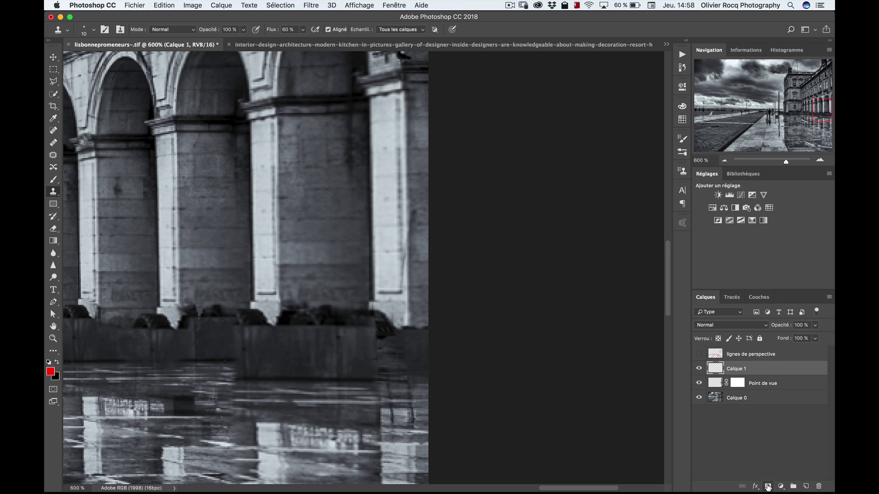
# Step: Add a white layer mask to Calque 1 and compare the retouch against the original photo
pyautogui.click(767, 487)
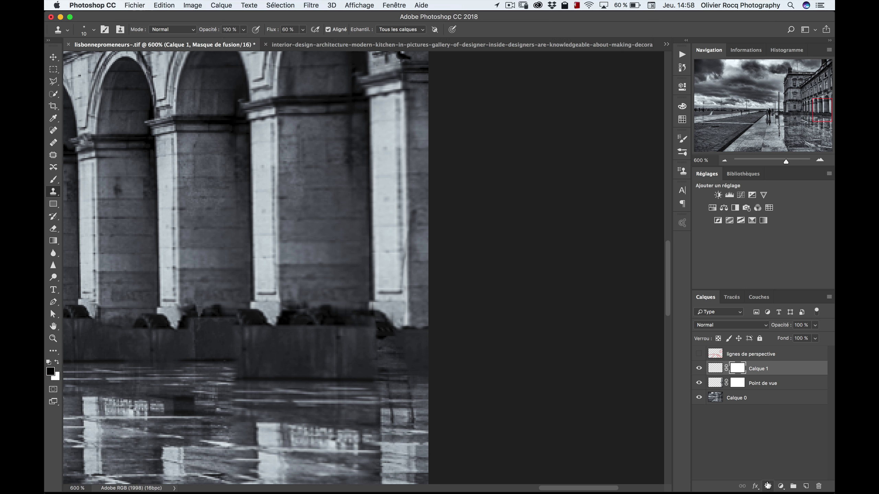
pyautogui.press('b')
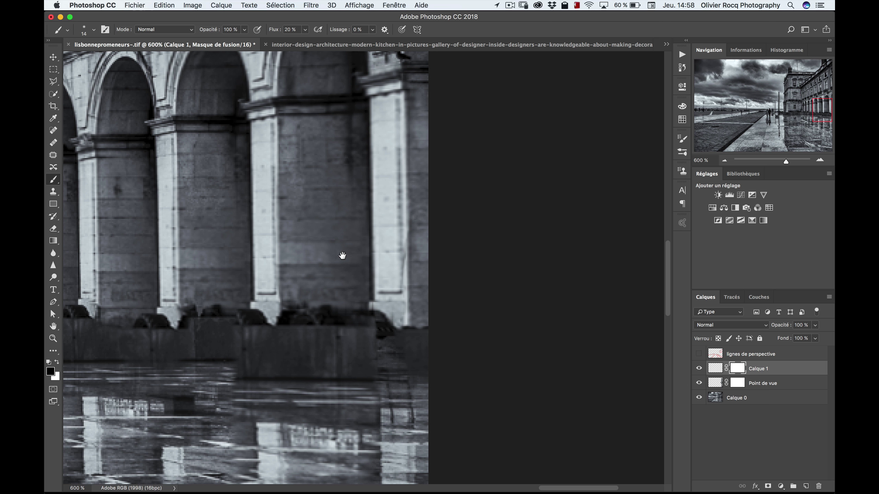
pyautogui.moveTo(337, 268); pyautogui.dragTo(362, 202)
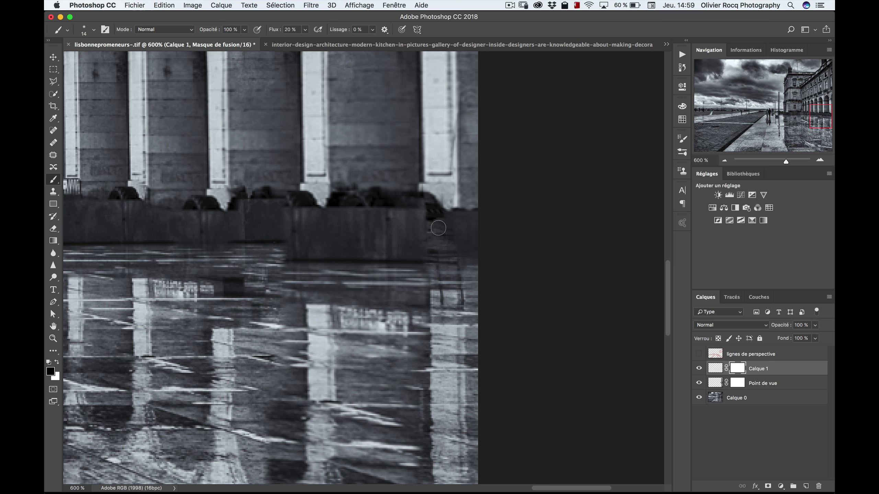
pyautogui.keyDown('alt'); pyautogui.click(699, 398); pyautogui.keyUp('alt')
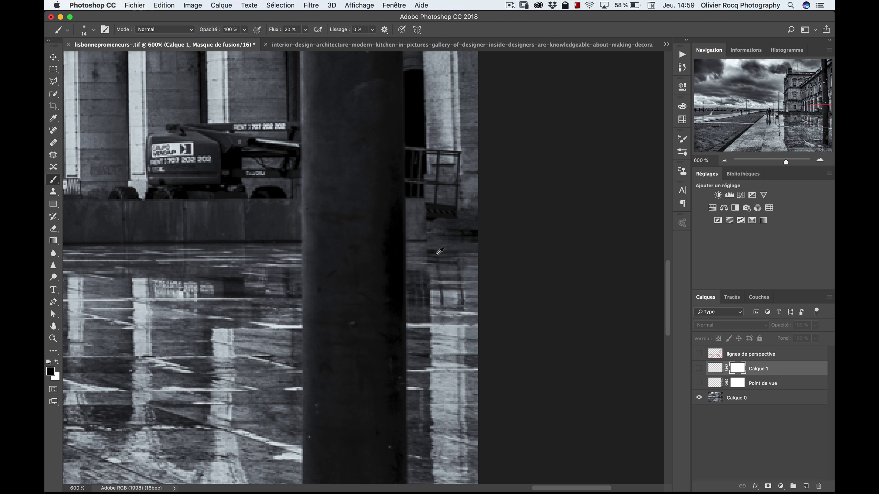
pyautogui.keyDown('alt'); pyautogui.click(699, 398); pyautogui.keyUp('alt')
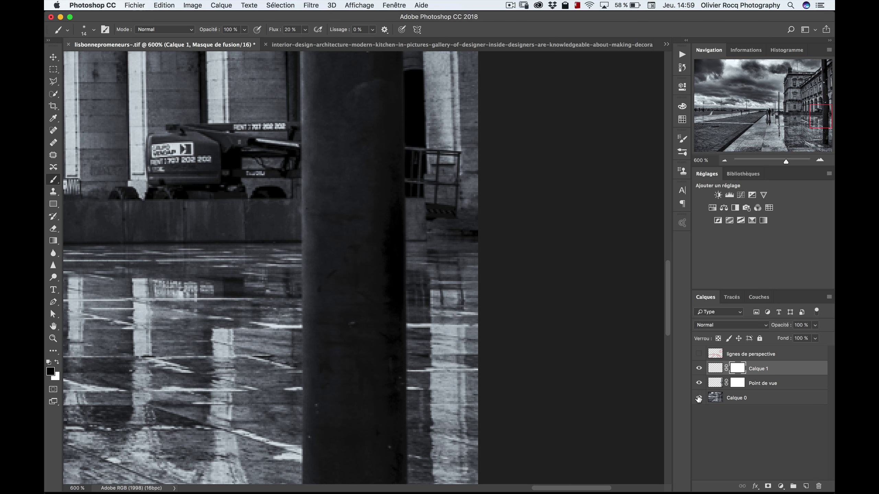
pyautogui.click(719, 371)
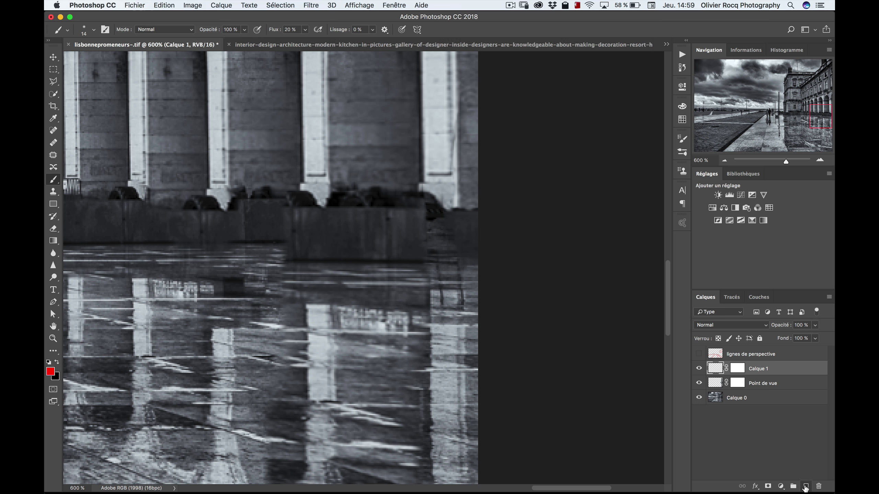
# Step: Create Calque 2 and clone over the dark streaks in the right pavement reflection
pyautogui.click(805, 486)
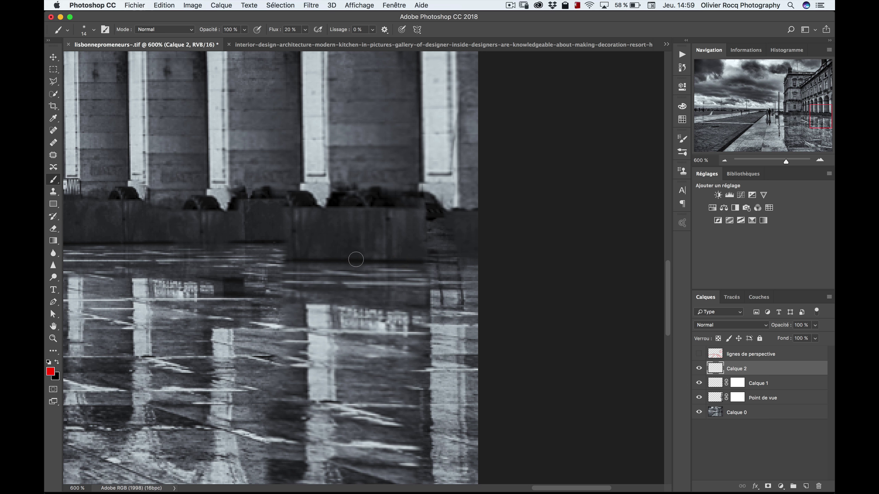
pyautogui.press('s')
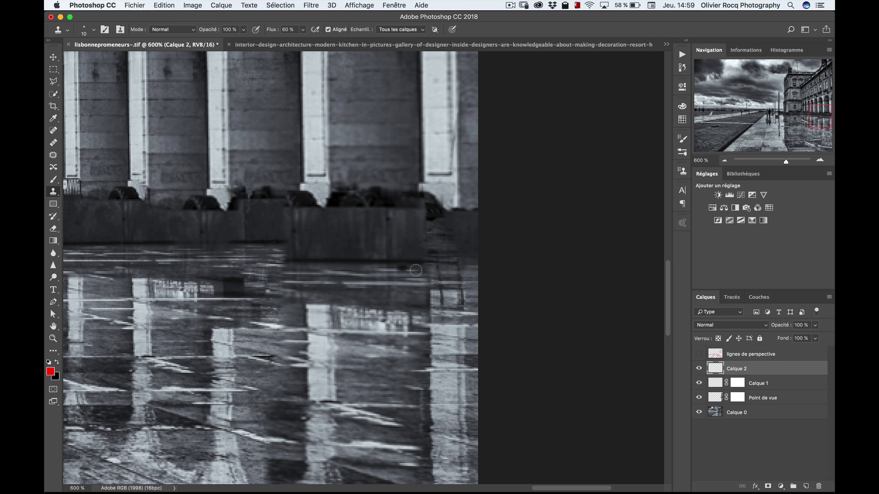
pyautogui.moveTo(427, 262)
pyautogui.mouseDown()
pyautogui.moveTo(438, 265)
pyautogui.moveTo(433, 309)
pyautogui.moveTo(468, 304)
pyautogui.moveTo(426, 211)
pyautogui.moveTo(468, 215)
pyautogui.moveTo(475, 259)
pyautogui.moveTo(485, 261)
pyautogui.mouseUp()
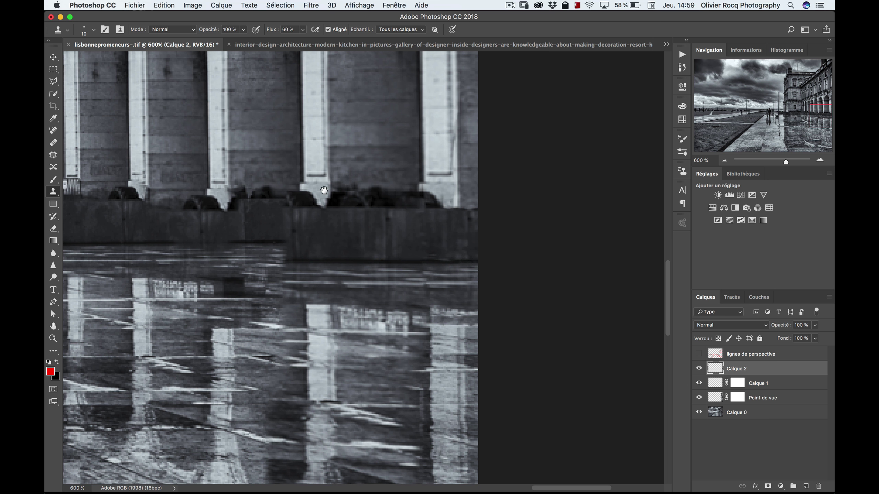
pyautogui.moveTo(302, 207); pyautogui.dragTo(386, 191)
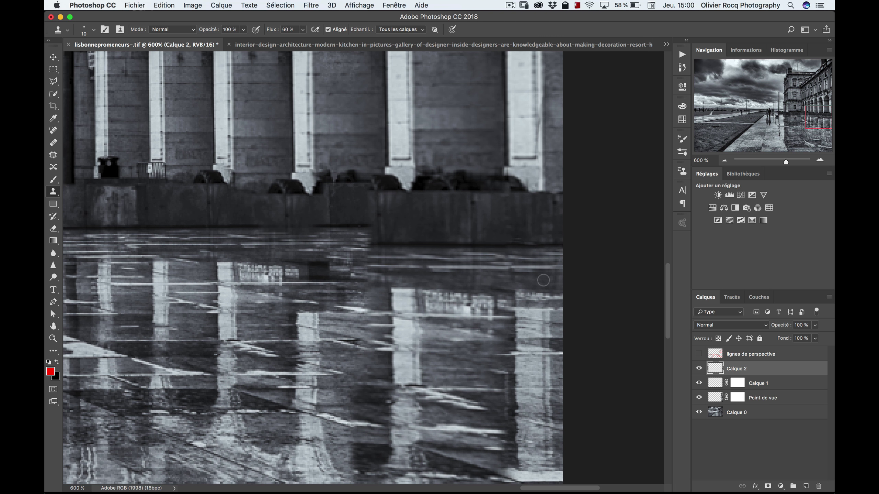
pyautogui.keyDown('alt'); pyautogui.click(698, 413); pyautogui.keyUp('alt')
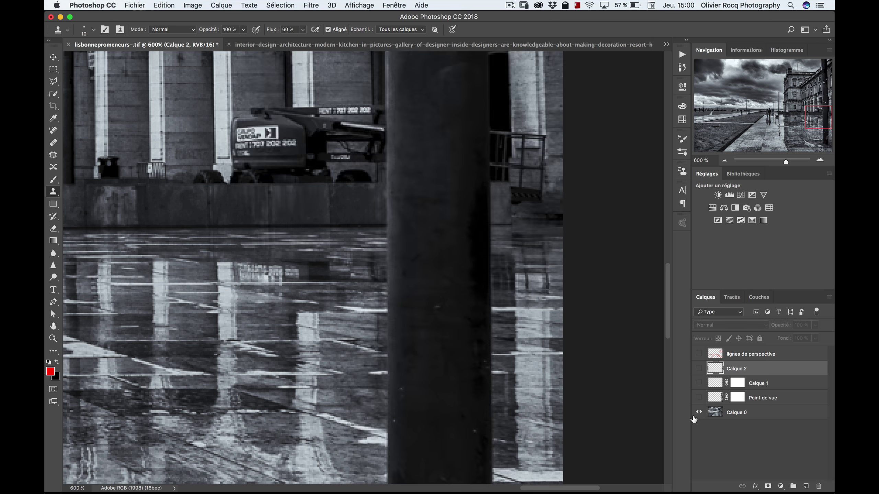
pyautogui.keyDown('alt'); pyautogui.click(698, 413); pyautogui.keyUp('alt')
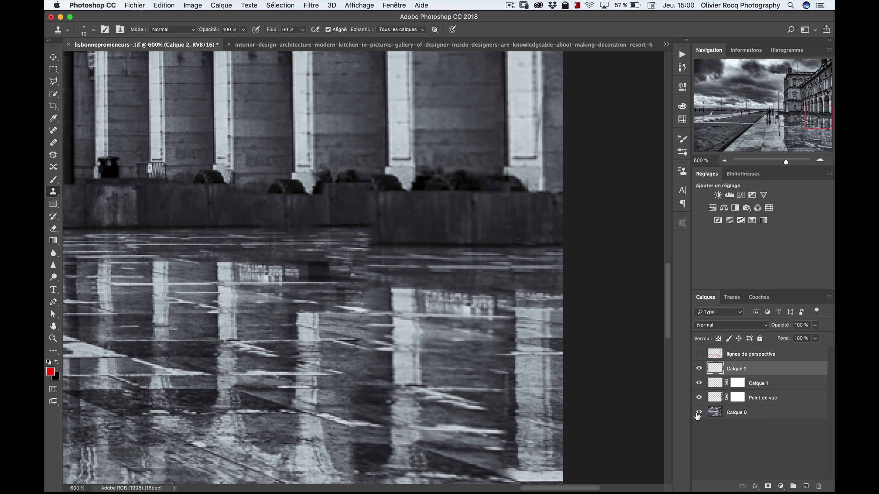
pyautogui.keyDown('alt'); pyautogui.click(698, 413); pyautogui.keyUp('alt')
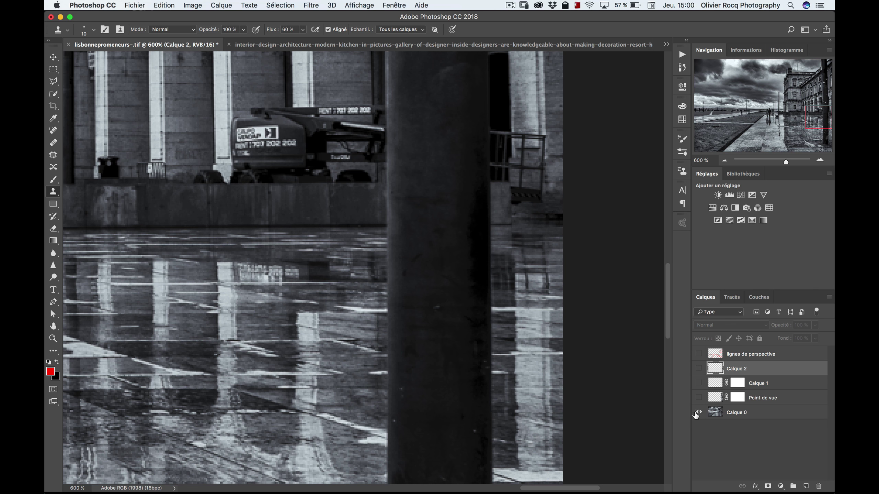
pyautogui.keyDown('alt'); pyautogui.click(698, 413); pyautogui.keyUp('alt')
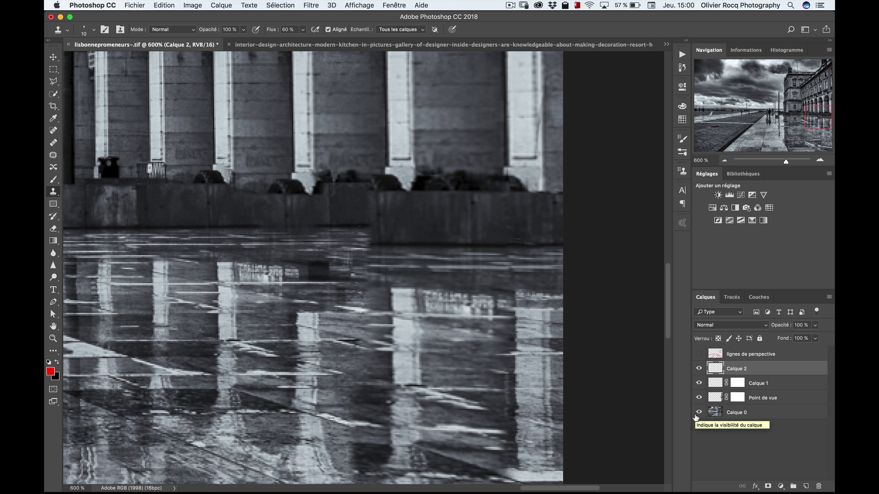
pyautogui.click(705, 414)
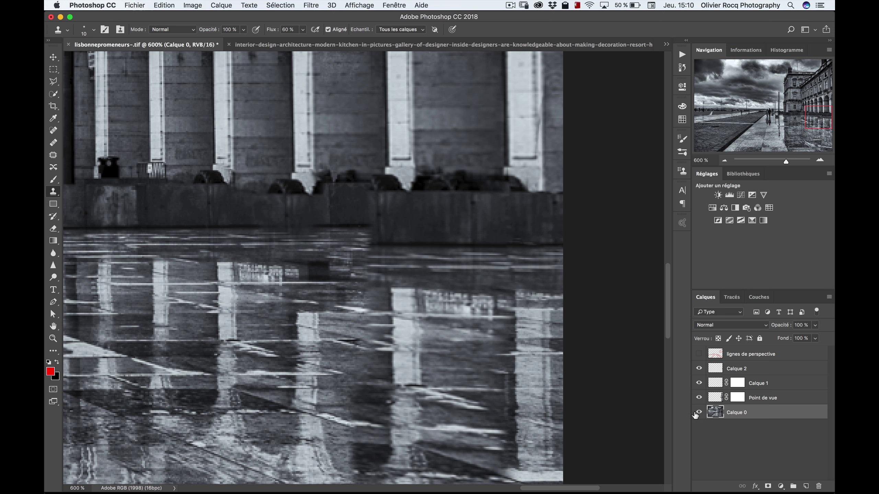
pyautogui.keyDown('alt'); pyautogui.click(698, 413); pyautogui.keyUp('alt')
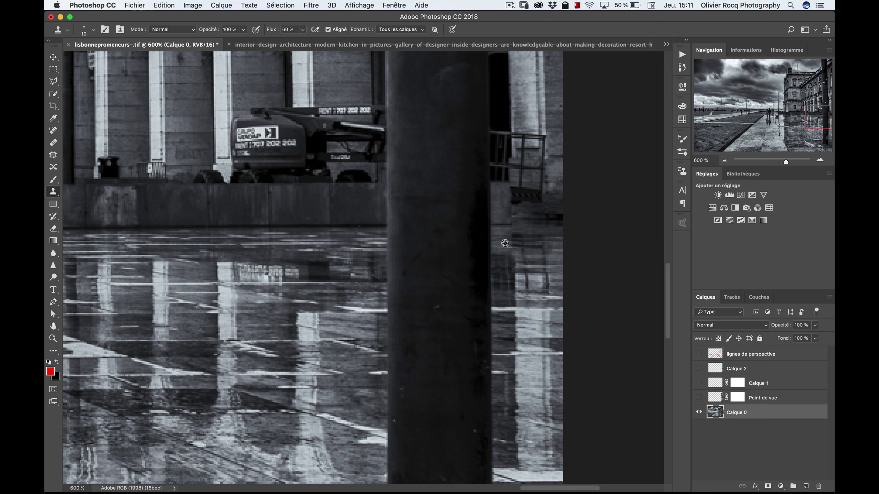
pyautogui.keyDown('alt'); pyautogui.click(697, 412); pyautogui.keyUp('alt')
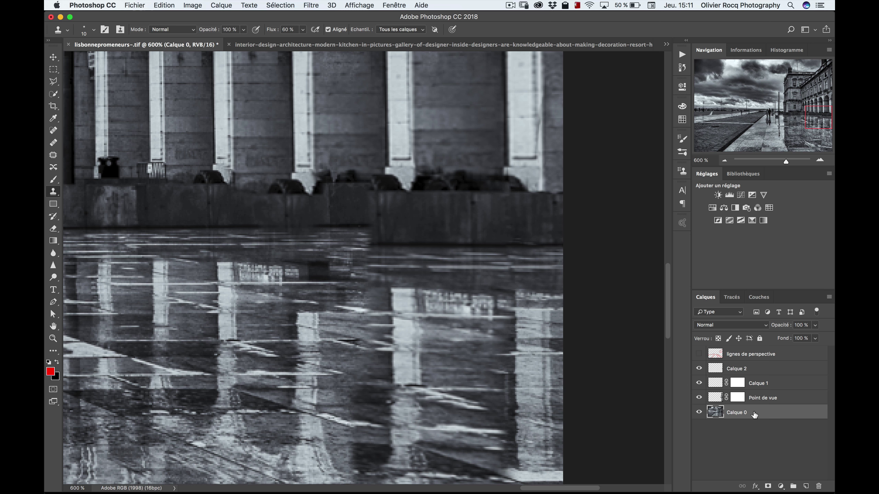
# Step: Outline the slanted wall-and-pavement strip with the Polygonal Lasso
pyautogui.press('l')
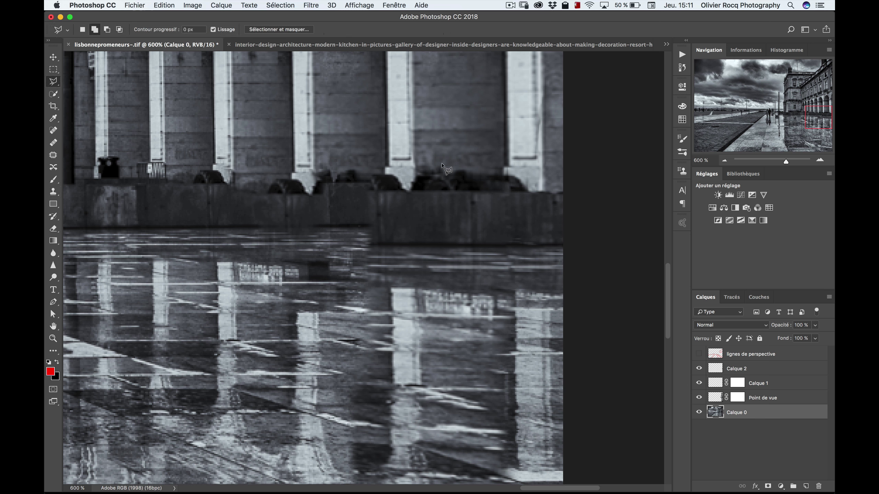
pyautogui.click(176, 146)
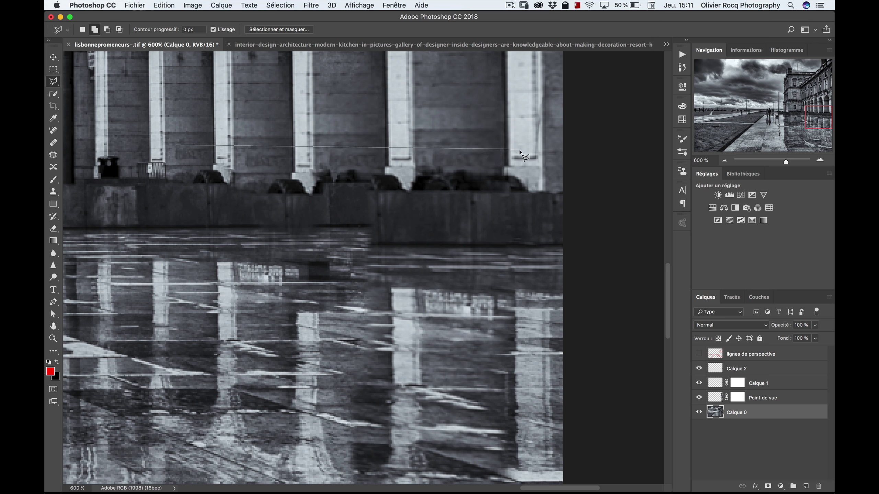
pyautogui.click(591, 163)
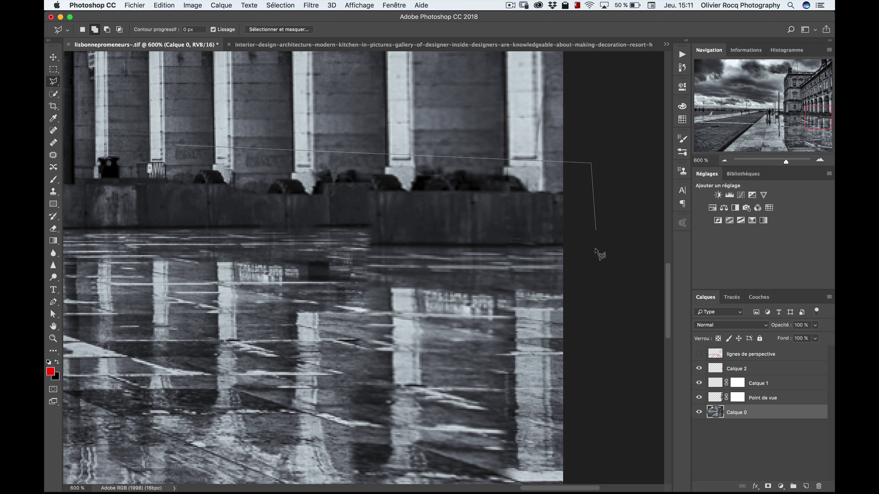
pyautogui.click(584, 325)
pyautogui.click(140, 283)
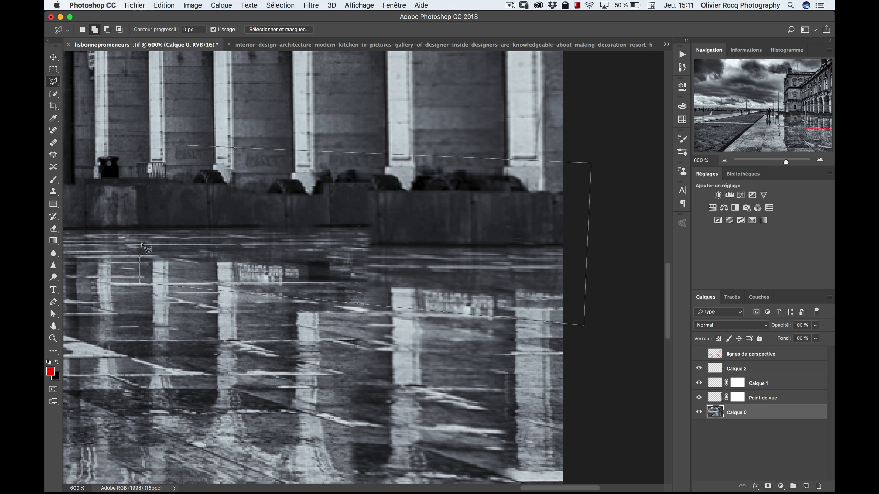
pyautogui.click(176, 146)
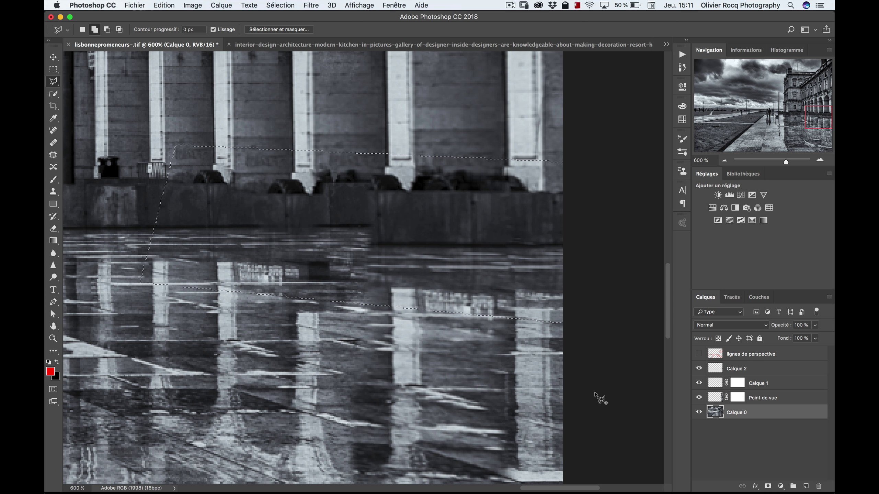
# Step: Hide the retouch layers and copy the selected strip from Calque 0 to new layer Calque 3
pyautogui.keyDown('alt'); pyautogui.click(698, 412); pyautogui.keyUp('alt')
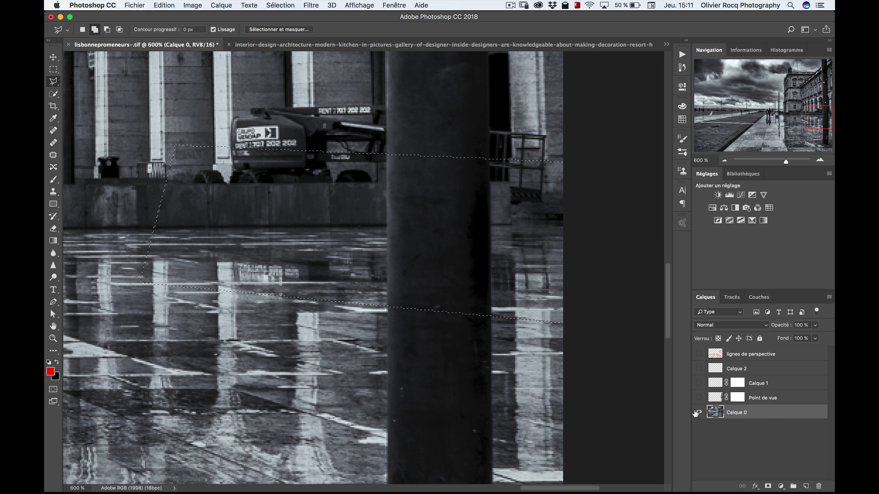
pyautogui.keyDown('alt'); pyautogui.click(698, 412); pyautogui.keyUp('alt')
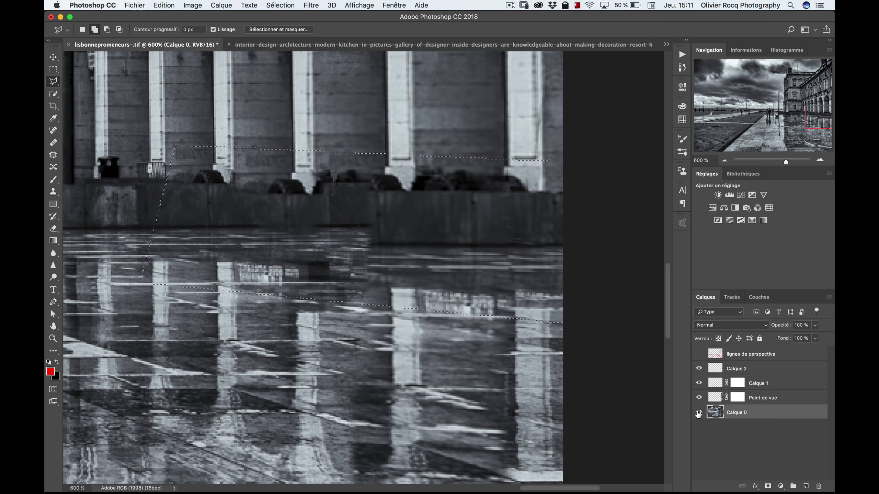
pyautogui.keyDown('alt'); pyautogui.click(699, 412); pyautogui.keyUp('alt')
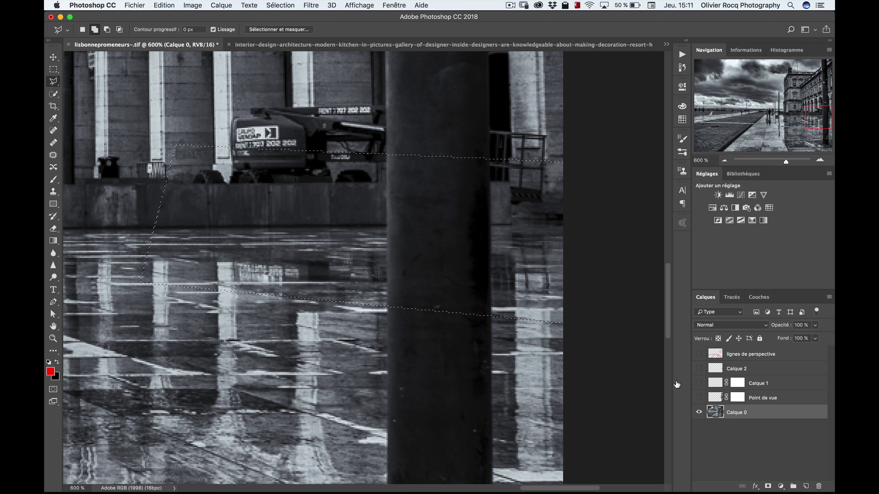
pyautogui.press('super+j')
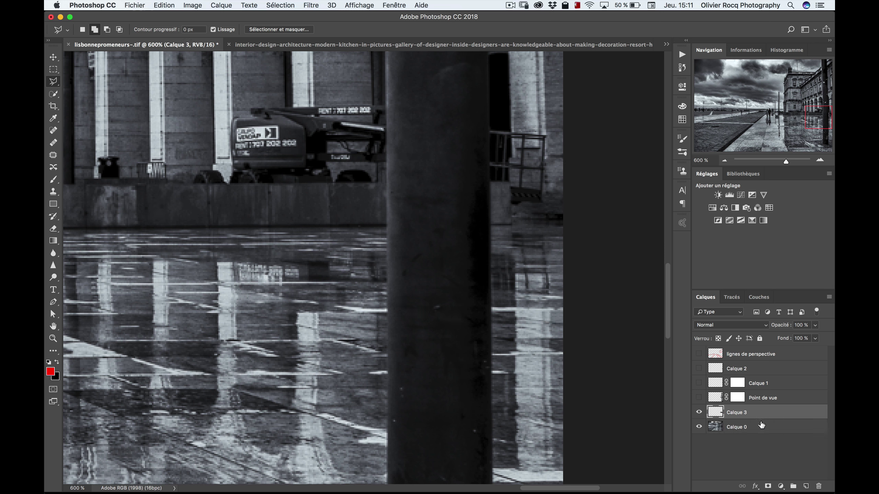
# Step: Move the copied layer above Calque 2, show the retouch layers, and rename it mur
pyautogui.moveTo(763, 412); pyautogui.dragTo(772, 374)
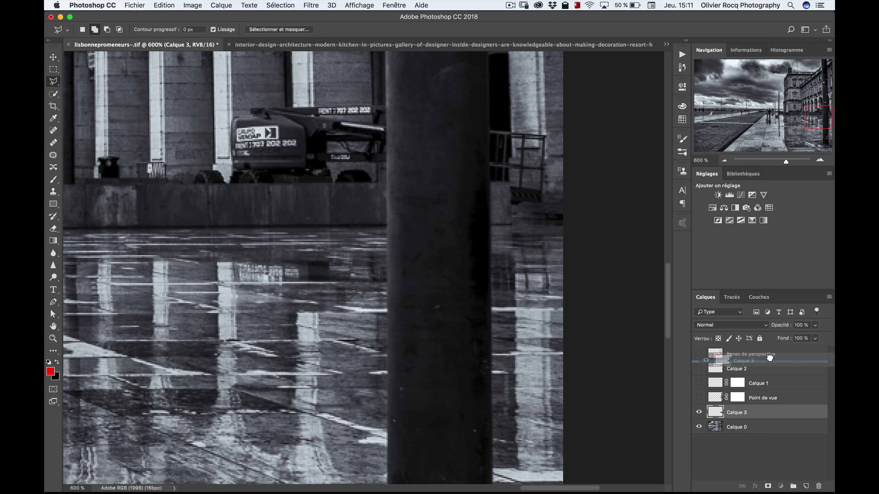
pyautogui.moveTo(698, 383); pyautogui.dragTo(696, 412)
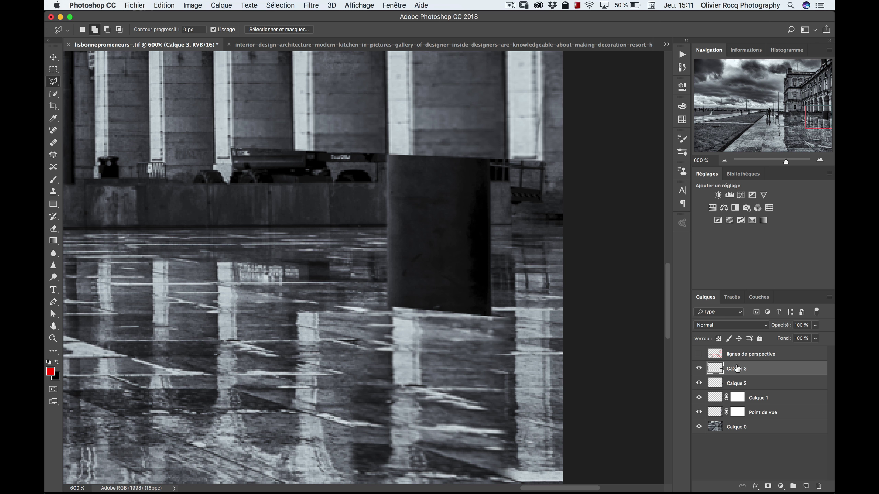
pyautogui.write('mur')
pyautogui.press('Return')
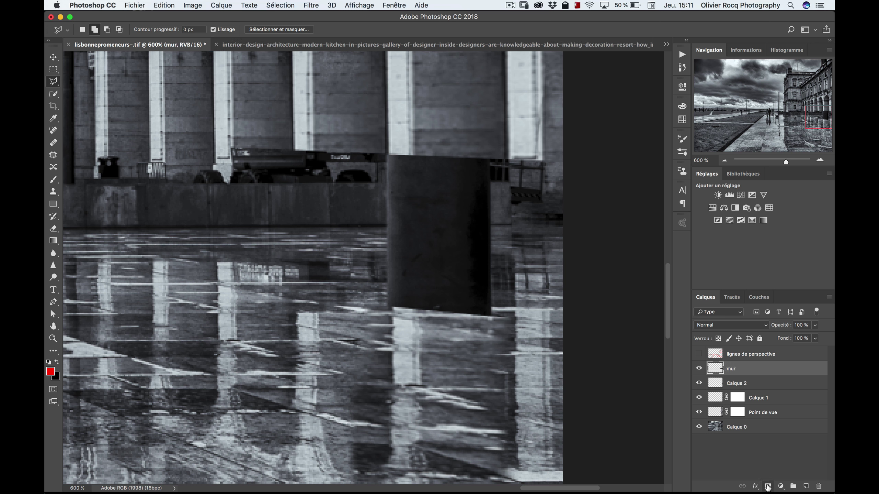
# Step: Add a black mask to mur and reveal the wall's lower edge in white at 28% flow
pyautogui.keyDown('alt'); pyautogui.click(767, 487); pyautogui.keyUp('alt')
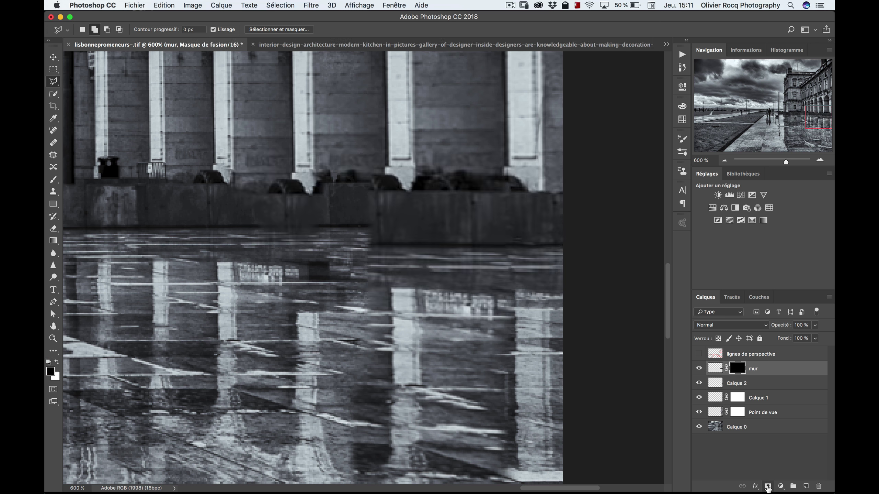
pyautogui.press('b')
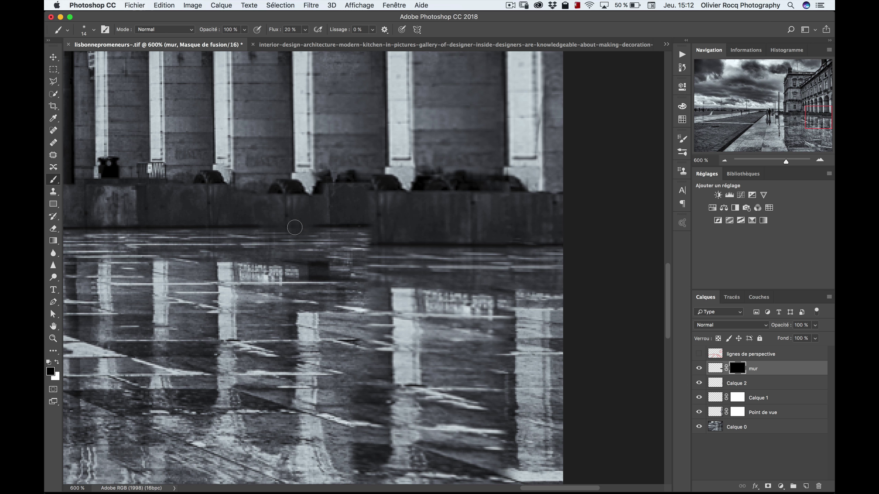
pyautogui.press('x')
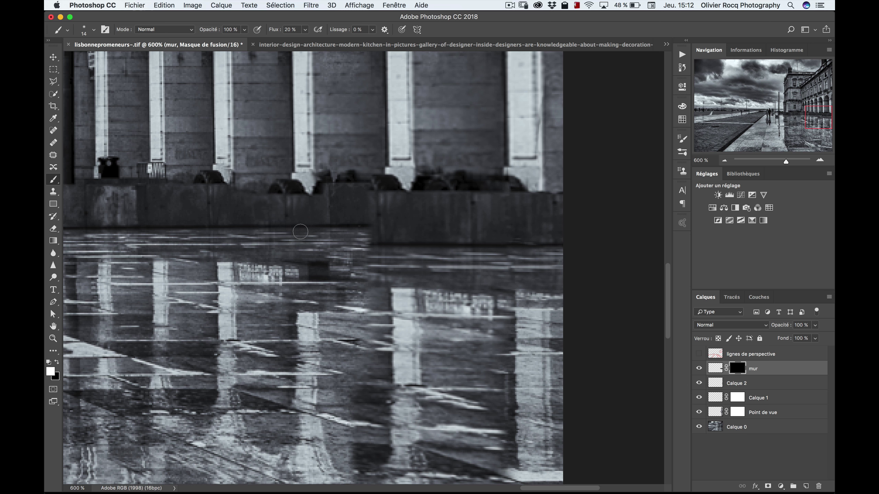
pyautogui.moveTo(340, 235)
pyautogui.mouseDown()
pyautogui.moveTo(415, 239)
pyautogui.moveTo(382, 253)
pyautogui.moveTo(391, 252)
pyautogui.mouseUp()
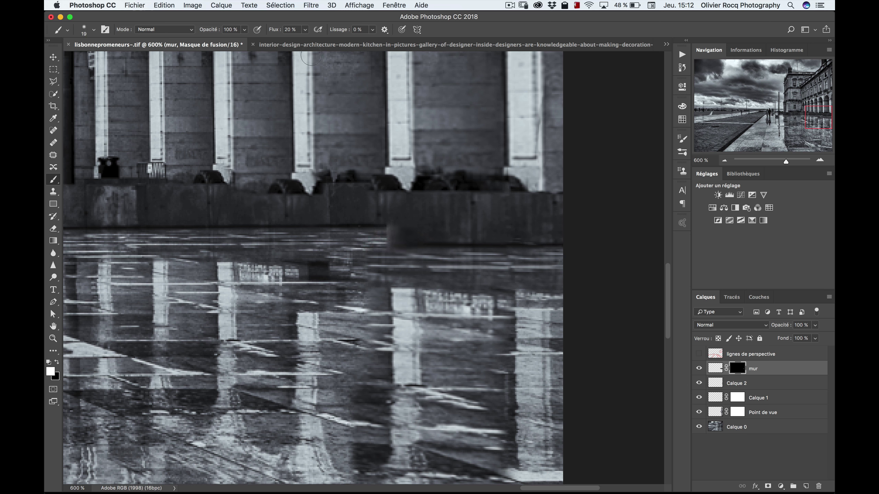
pyautogui.moveTo(272, 33); pyautogui.dragTo(283, 34)
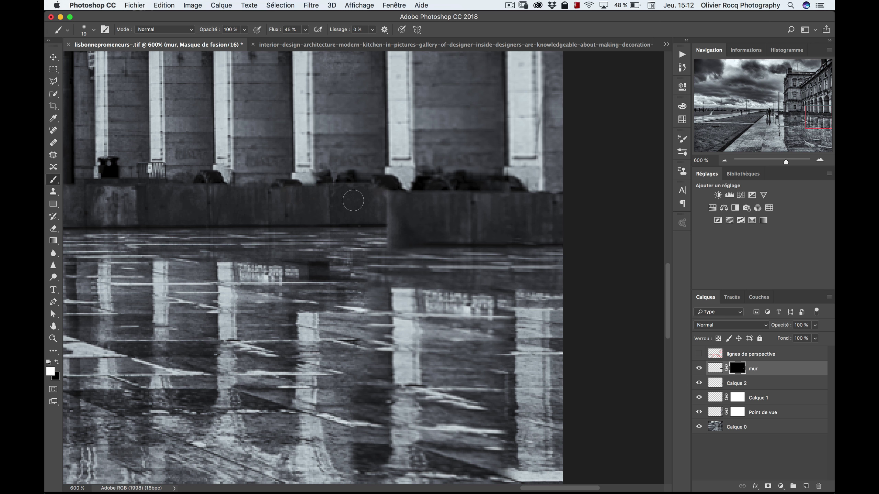
# Step: Paint black on the mur mask to hide the wall copy along the ground seam, comparing as you go
pyautogui.keyDown('shift'); pyautogui.click(739, 366); pyautogui.keyUp('shift')
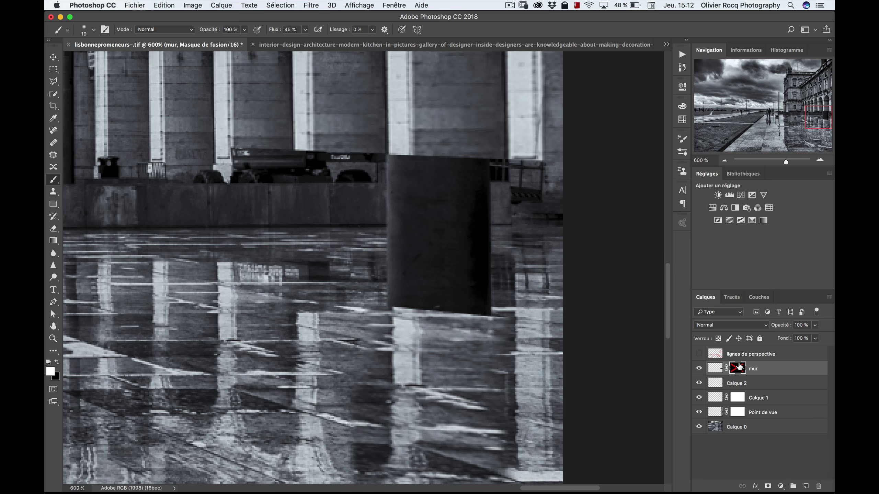
pyautogui.keyDown('shift'); pyautogui.click(739, 369); pyautogui.keyUp('shift')
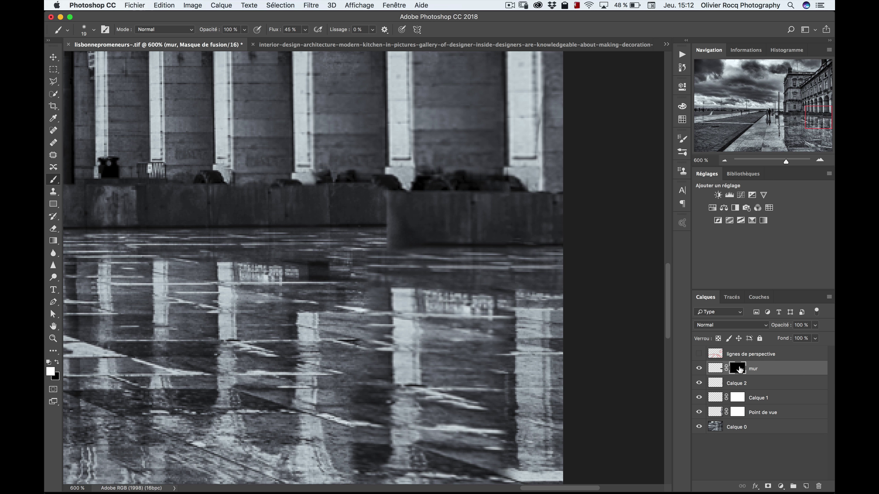
pyautogui.press('x')
pyautogui.moveTo(391, 202)
pyautogui.mouseDown()
pyautogui.moveTo(383, 210)
pyautogui.moveTo(406, 238)
pyautogui.mouseUp()
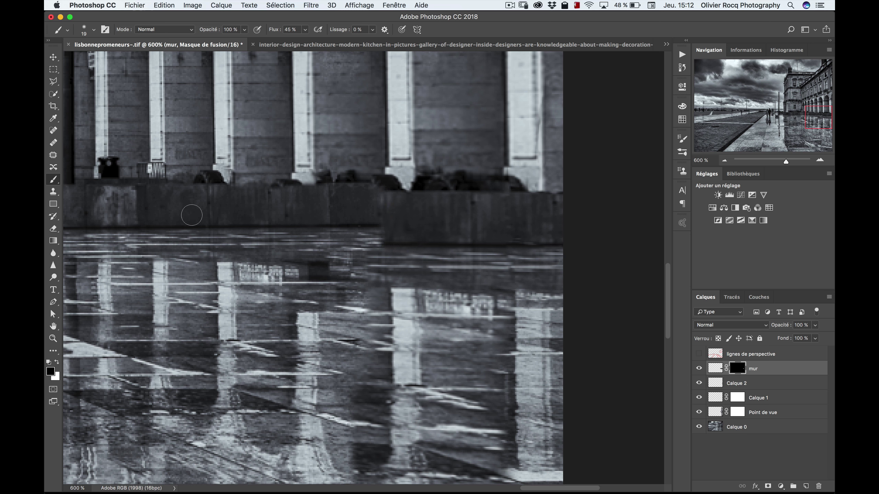
pyautogui.keyDown('shift'); pyautogui.click(739, 372); pyautogui.keyUp('shift')
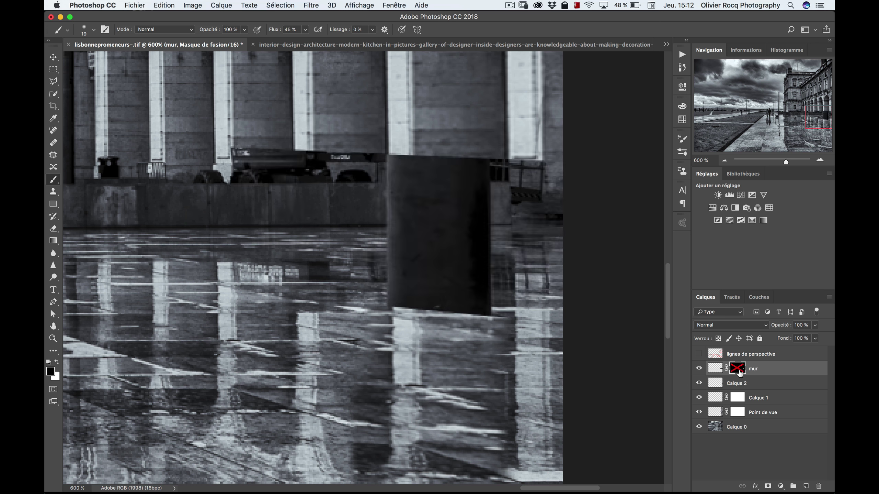
pyautogui.keyDown('shift'); pyautogui.click(738, 370); pyautogui.keyUp('shift')
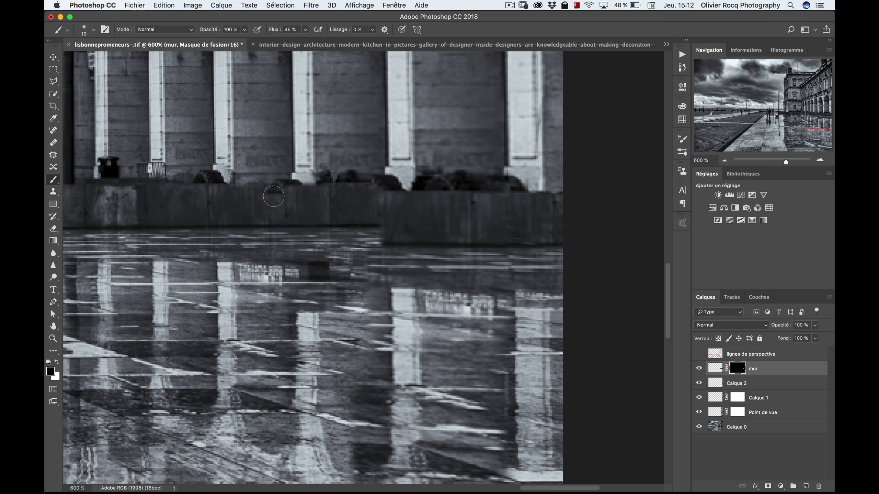
pyautogui.press('x')
# Step: Compare the mur mask, set a 12 px white brush, and add new layer Calque 3 above mur
pyautogui.keyDown('shift'); pyautogui.click(738, 369); pyautogui.keyUp('shift')
pyautogui.keyDown('shift'); pyautogui.click(738, 369); pyautogui.keyUp('shift')
pyautogui.moveTo(255, 184); pyautogui.dragTo(263, 188)
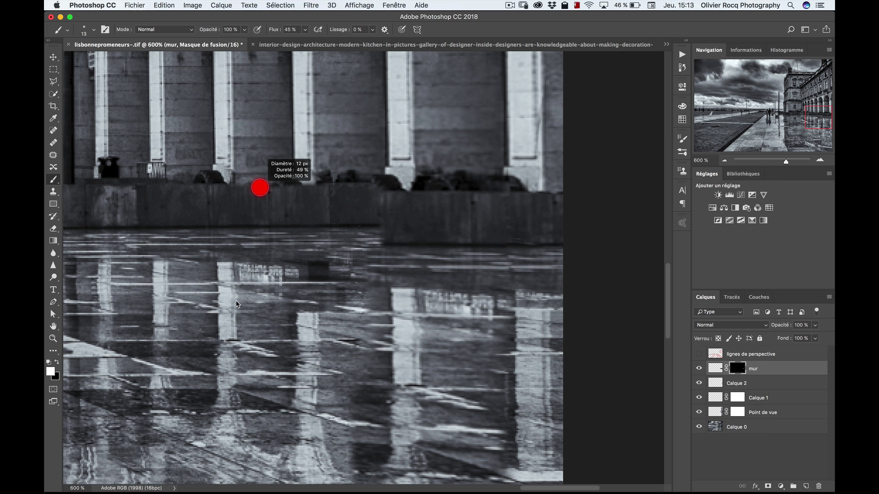
pyautogui.moveTo(260, 188); pyautogui.dragTo(257, 202)
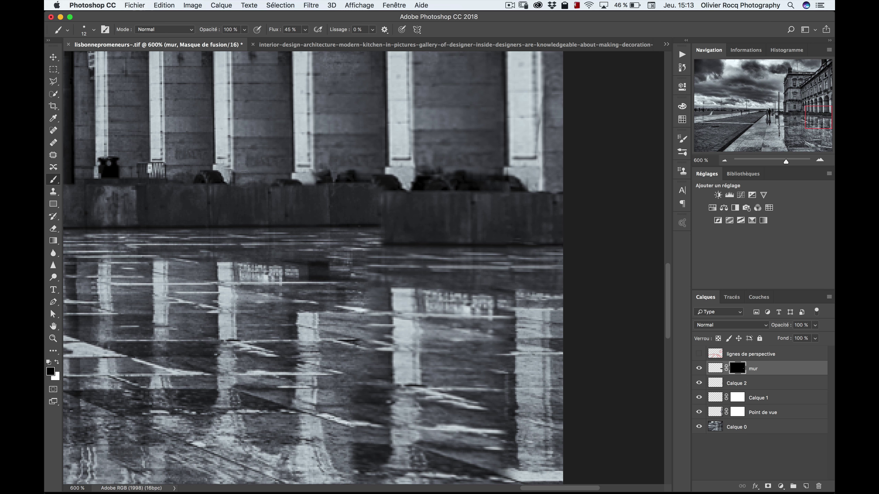
pyautogui.press('x')
pyautogui.hotkey('ctrl', 'shift', 'alt', 'n')
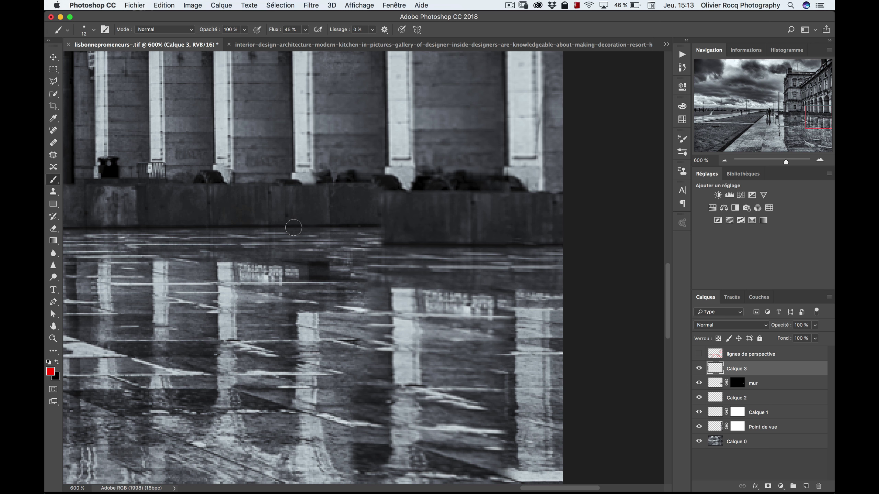
# Step: Extend the right wall block's base line with a 29 px Clone Stamp on Calque 3
pyautogui.press('s')
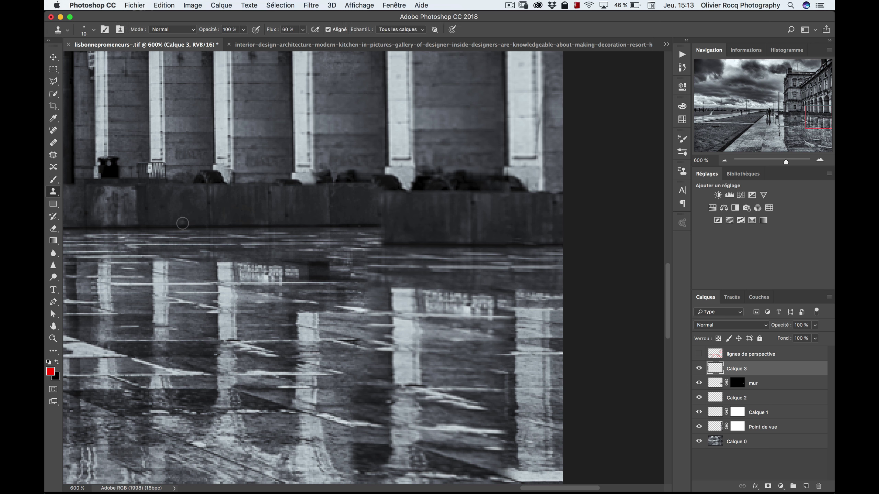
pyautogui.moveTo(195, 226); pyautogui.dragTo(216, 231)
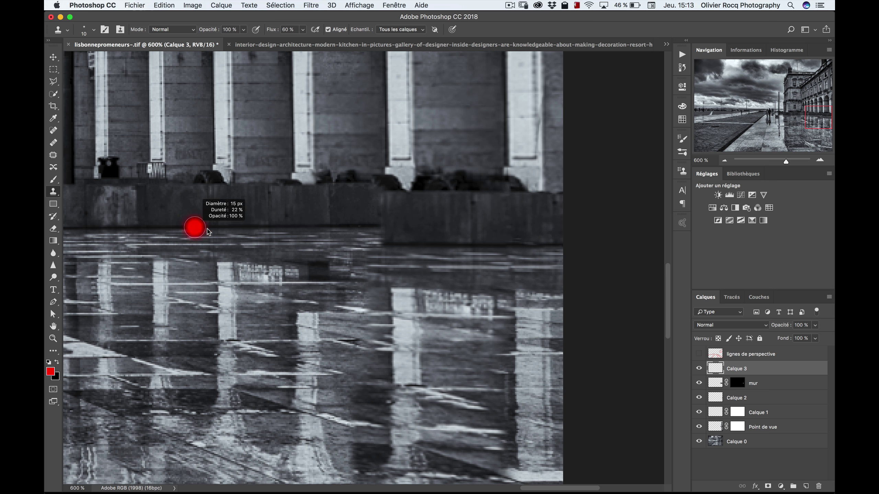
pyautogui.keyDown('alt'); pyautogui.click(203, 225); pyautogui.keyUp('alt')
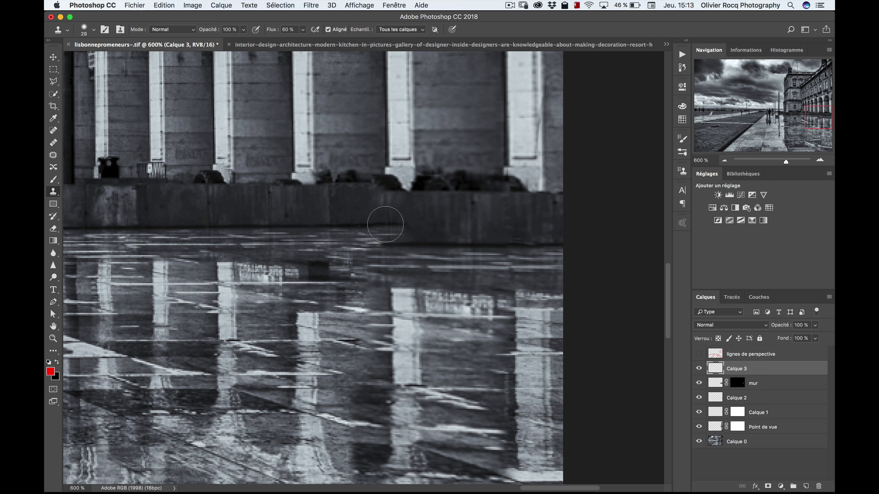
pyautogui.moveTo(383, 223)
pyautogui.mouseDown()
pyautogui.moveTo(460, 239)
pyautogui.moveTo(549, 239)
pyautogui.moveTo(480, 224)
pyautogui.moveTo(561, 232)
pyautogui.moveTo(401, 221)
pyautogui.moveTo(447, 228)
pyautogui.mouseUp()
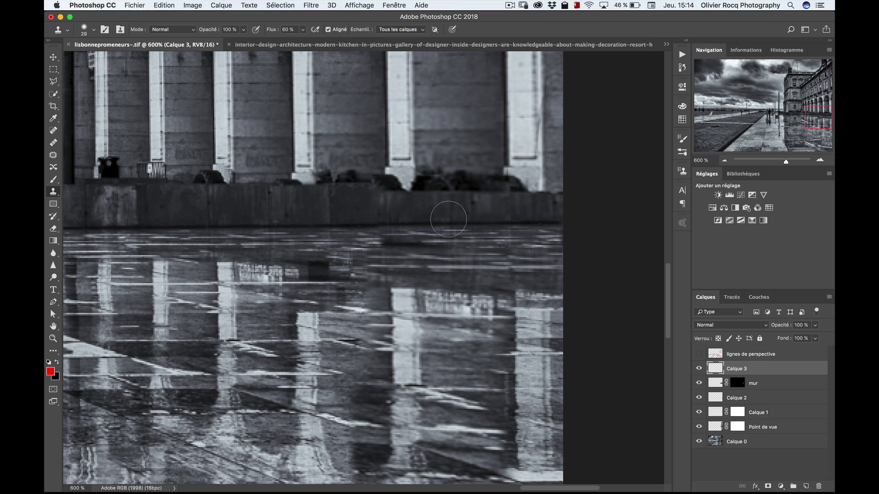
pyautogui.moveTo(381, 195)
pyautogui.mouseDown()
pyautogui.moveTo(546, 197)
pyautogui.moveTo(359, 197)
pyautogui.moveTo(556, 217)
pyautogui.moveTo(553, 204)
pyautogui.moveTo(484, 199)
pyautogui.moveTo(286, 209)
pyautogui.mouseUp()
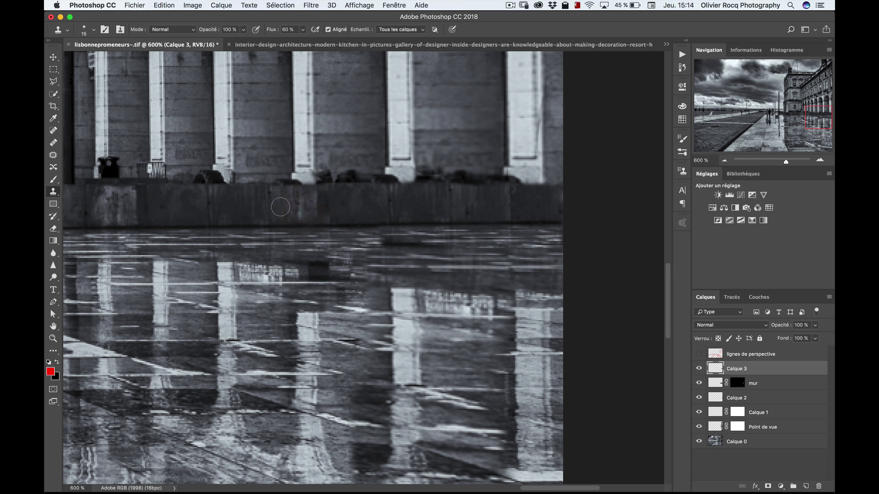
# Step: Resample wall texture and clone stone over the wall base on the left and right
pyautogui.keyDown('alt'); pyautogui.click(296, 199); pyautogui.keyUp('alt')
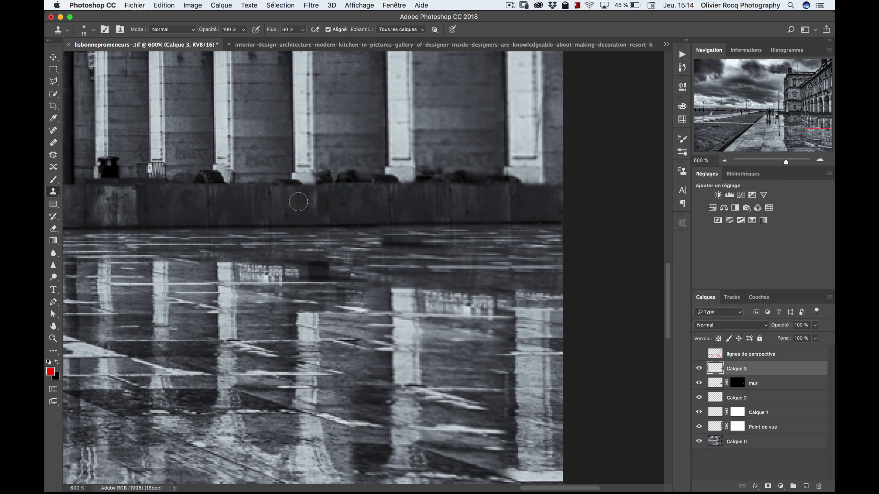
pyautogui.moveTo(327, 200)
pyautogui.mouseDown()
pyautogui.moveTo(317, 198)
pyautogui.moveTo(313, 212)
pyautogui.mouseUp()
pyautogui.keyDown('alt'); pyautogui.click(537, 202); pyautogui.keyUp('alt')
pyautogui.moveTo(555, 201); pyautogui.dragTo(555, 207)
pyautogui.click(527, 203)
# Step: Toggle Calque 3 to compare, and zoom in close on the arcade wall base
pyautogui.click(699, 368)
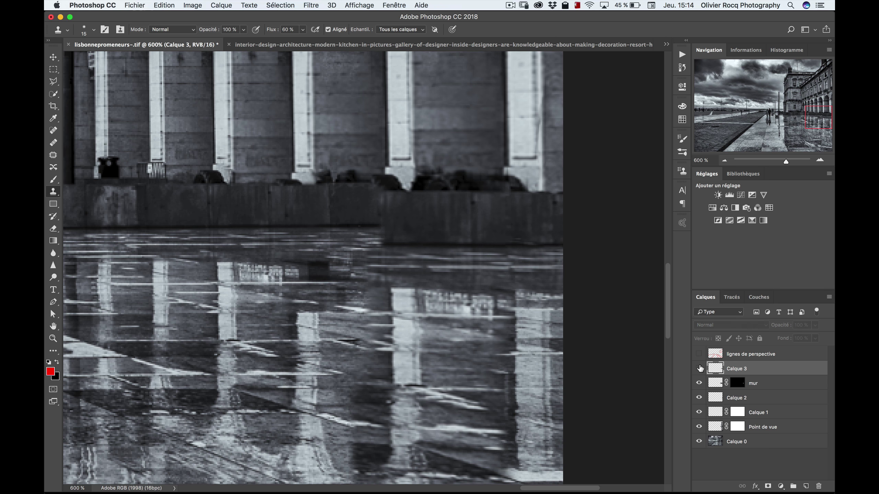
pyautogui.click(698, 368)
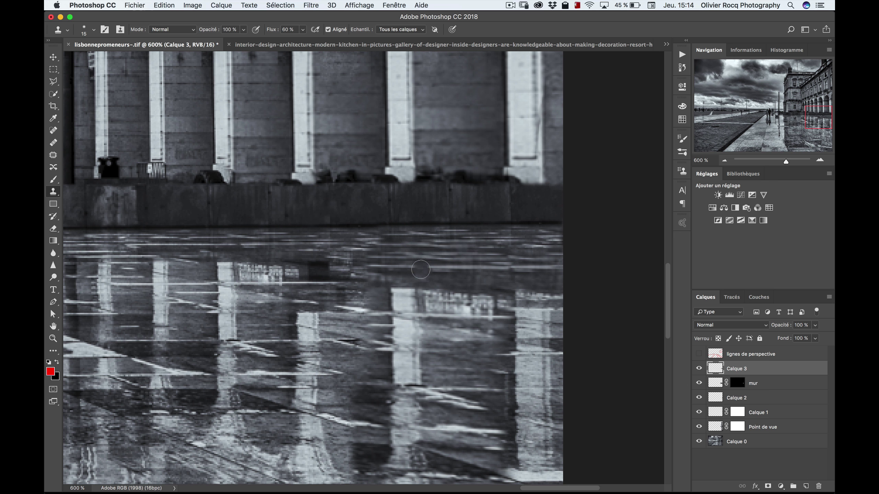
pyautogui.press('super+minus')
pyautogui.press('super+minus')
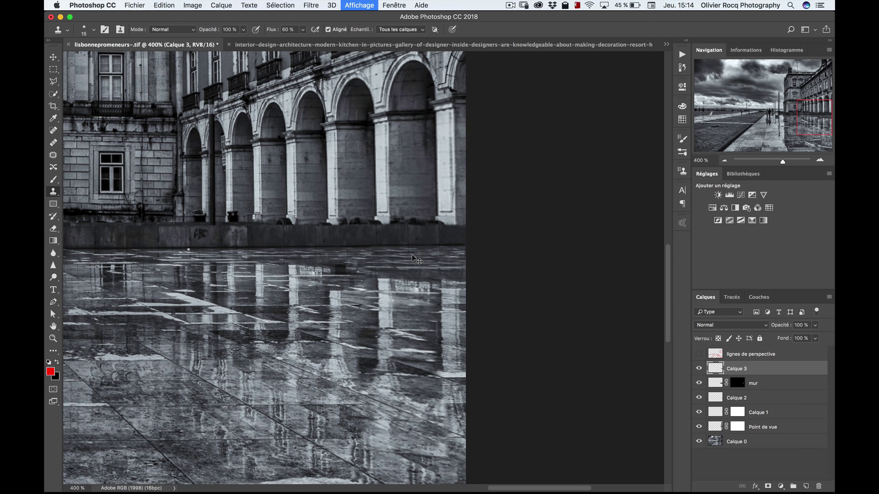
pyautogui.press('super+minus')
pyautogui.press('super+minus')
pyautogui.press('super+minus')
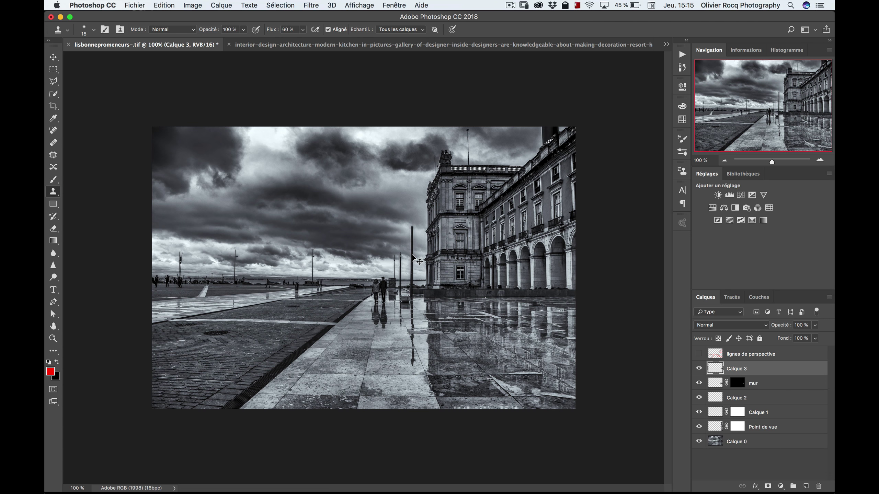
pyautogui.press('z')
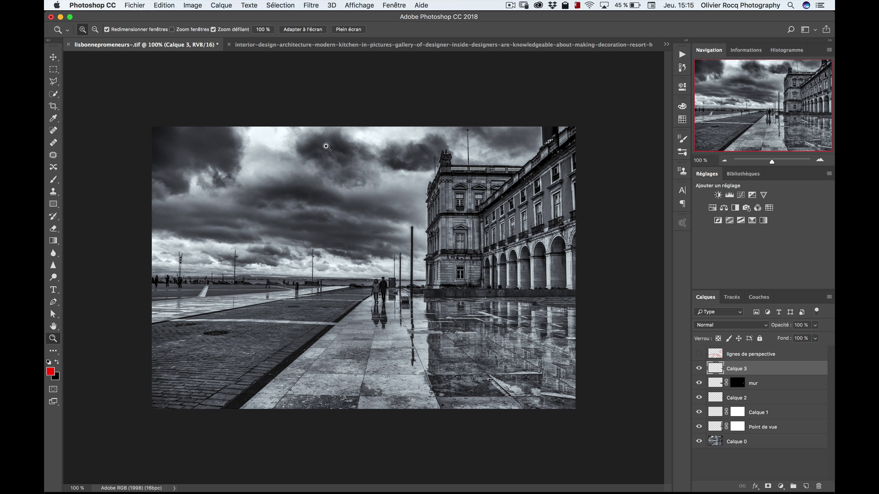
pyautogui.click(526, 290)
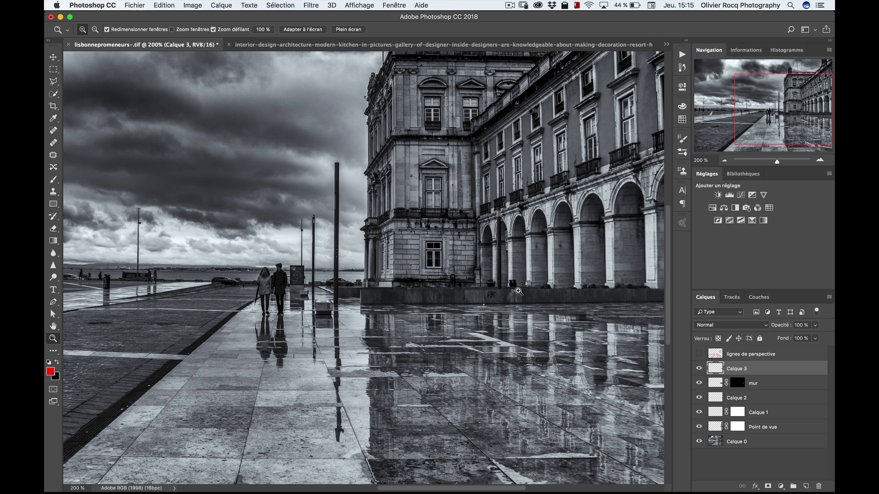
pyautogui.click(518, 292)
pyautogui.click(522, 296)
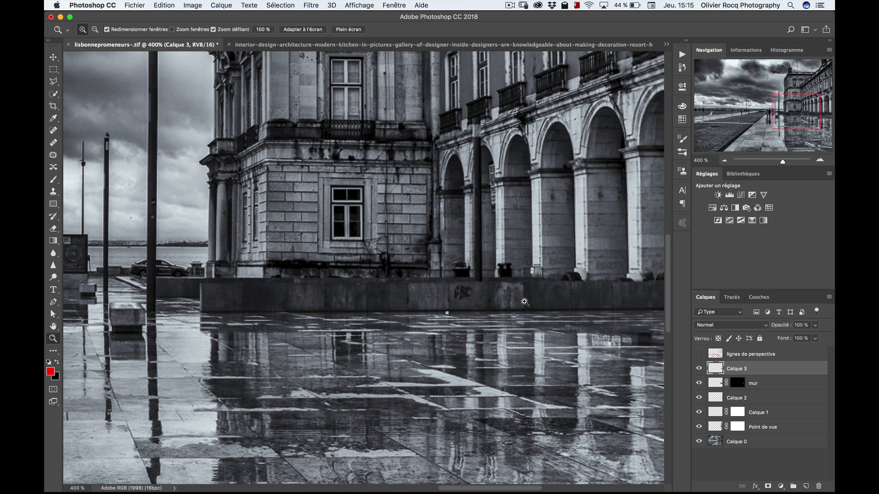
pyautogui.click(525, 302)
pyautogui.click(533, 289)
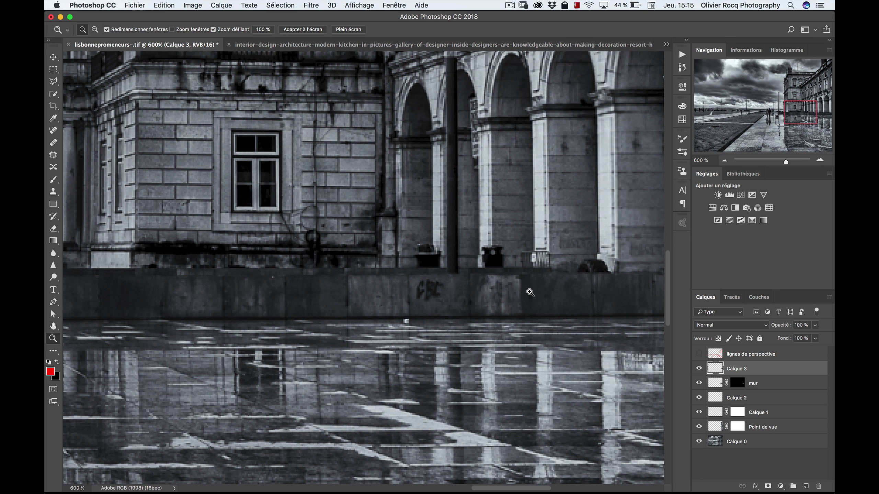
pyautogui.hscroll(3, 540, 292)
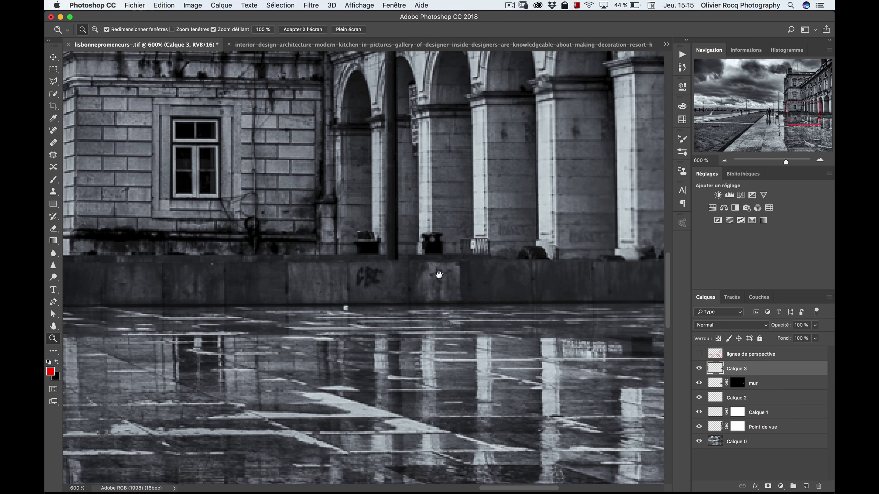
pyautogui.hscroll(3, 540, 292)
pyautogui.hscroll(3, 540, 292)
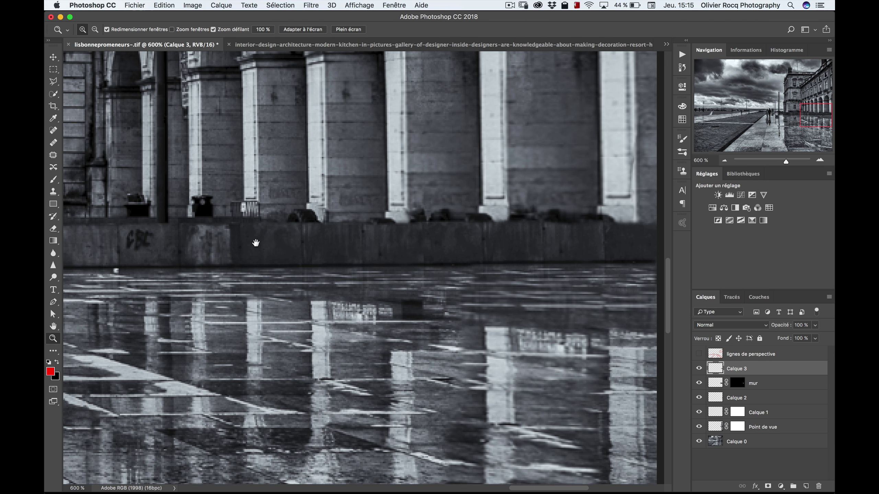
# Step: Compare against the original Calque 0 alone and add new empty layer Calque 4
pyautogui.press('alt')
pyautogui.keyDown('alt'); pyautogui.click(699, 442); pyautogui.keyUp('alt')
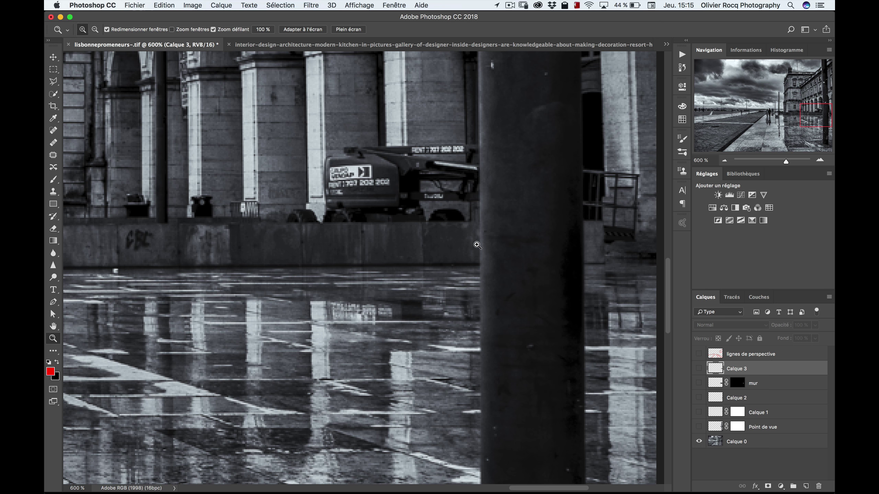
pyautogui.keyDown('alt'); pyautogui.click(699, 442); pyautogui.keyUp('alt')
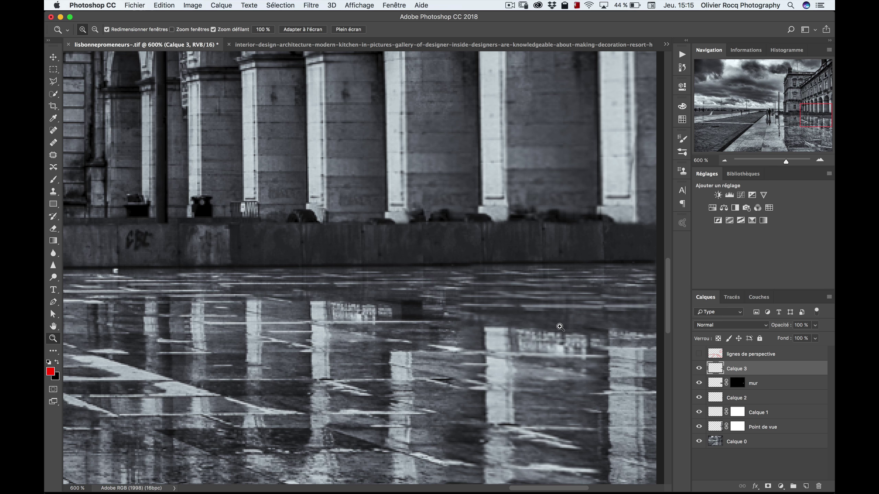
pyautogui.hotkey('ctrl', 'shift', 'alt', 'n')
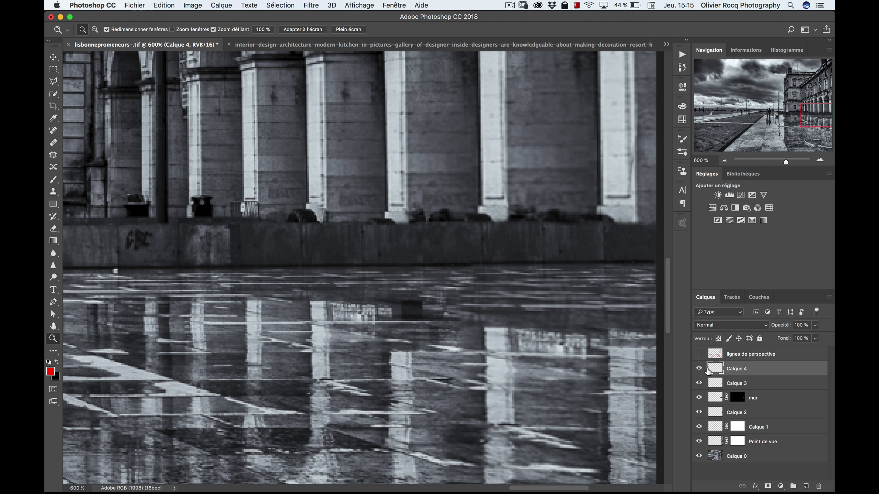
# Step: Rename the new layer Calque 4 to pneus
pyautogui.doubleClick(736, 369)
pyautogui.write('pneus')
pyautogui.press('Return')
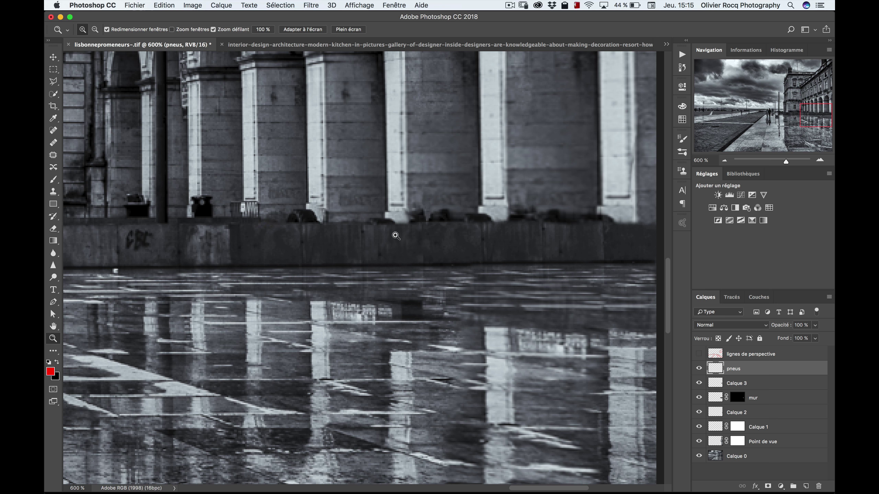
# Step: Outline the lower wall base and wet pavement under the arches with the Polygonal Lasso
pyautogui.press('m')
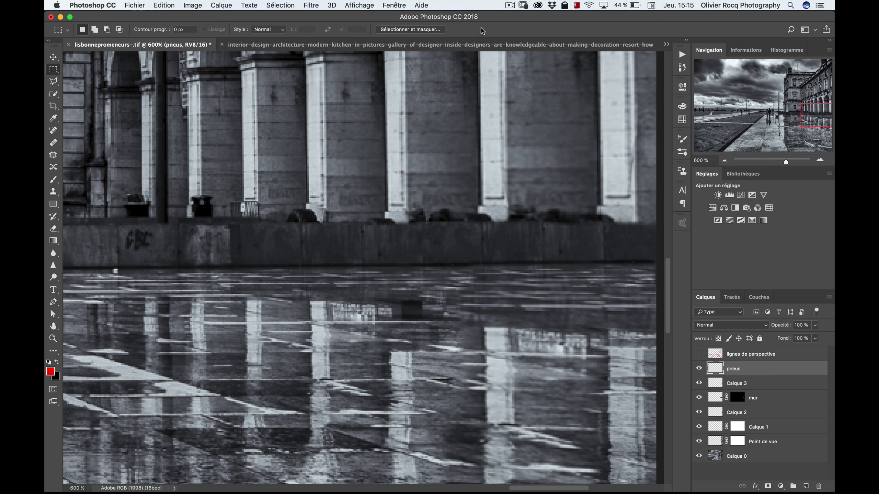
pyautogui.press('l')
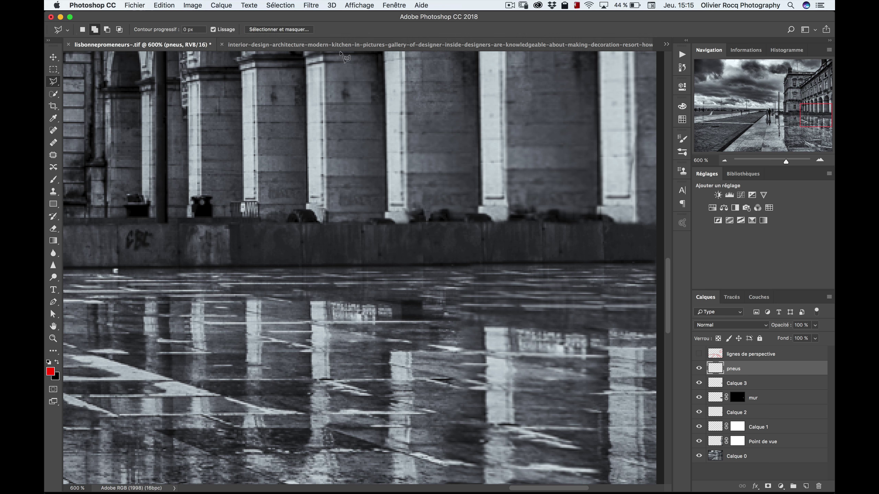
pyautogui.click(55, 85)
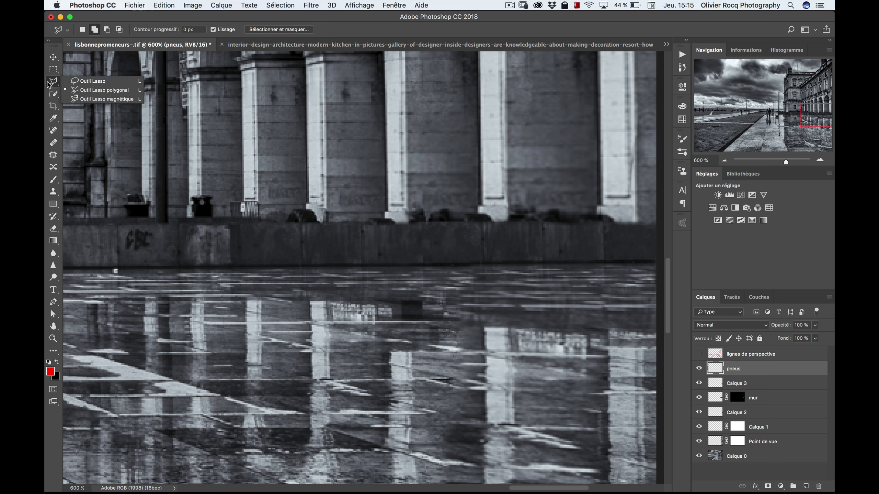
pyautogui.click(54, 86)
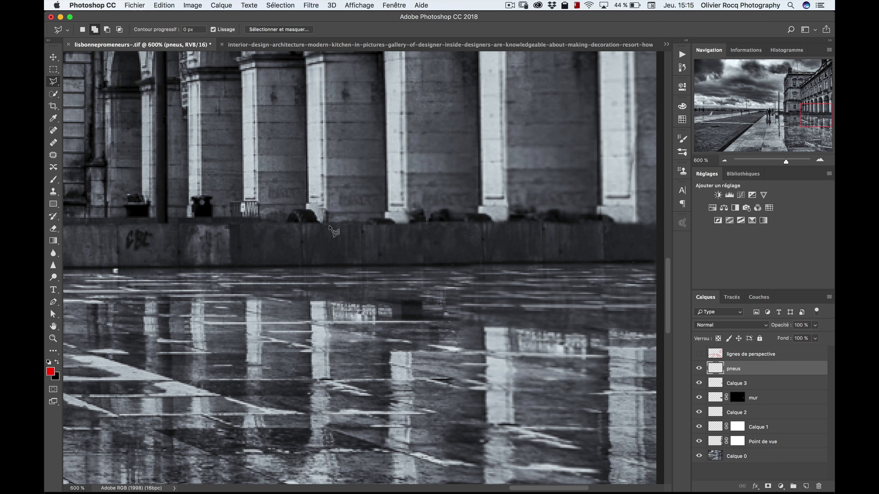
pyautogui.click(279, 221)
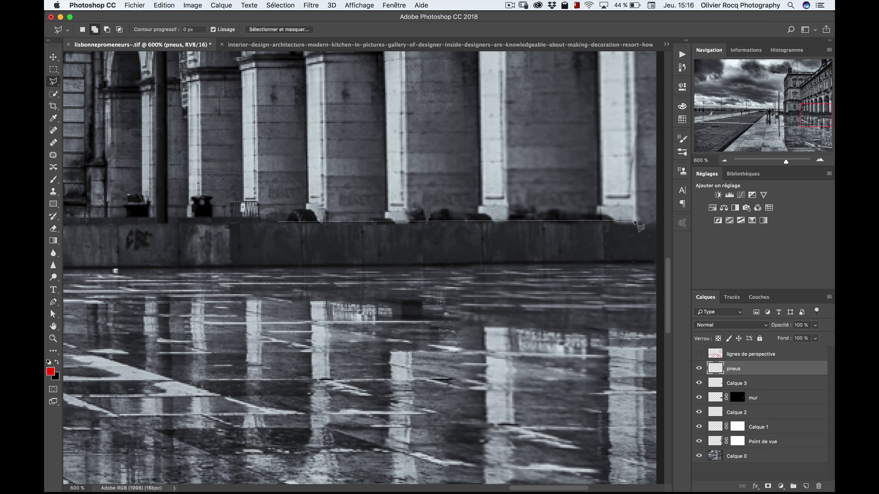
pyautogui.click(637, 220)
pyautogui.click(627, 299)
pyautogui.click(210, 298)
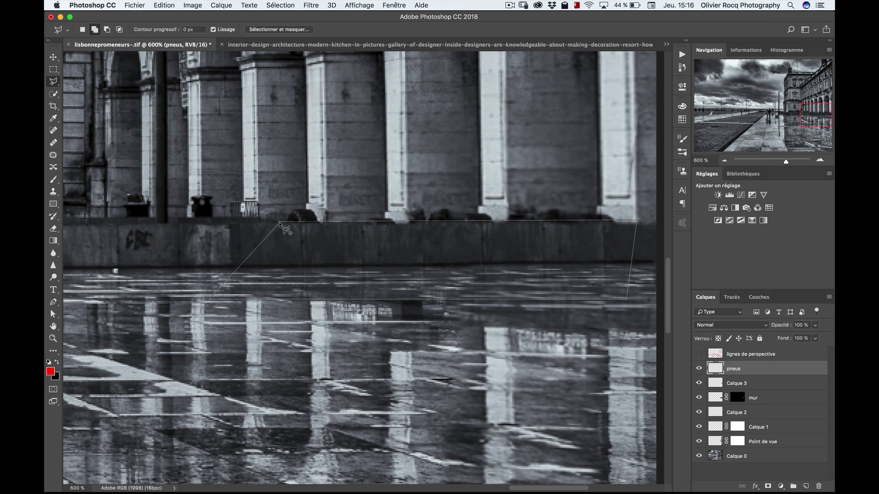
pyautogui.click(280, 224)
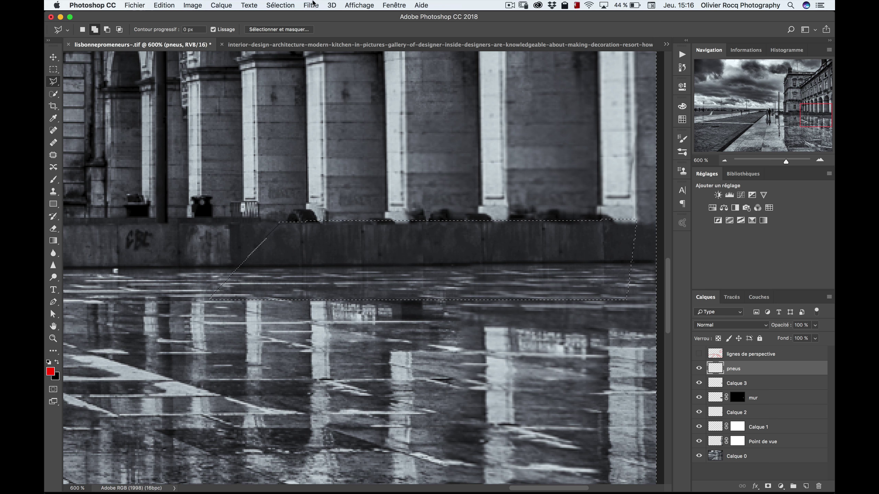
pyautogui.press('super+minus')
pyautogui.press('super+minus')
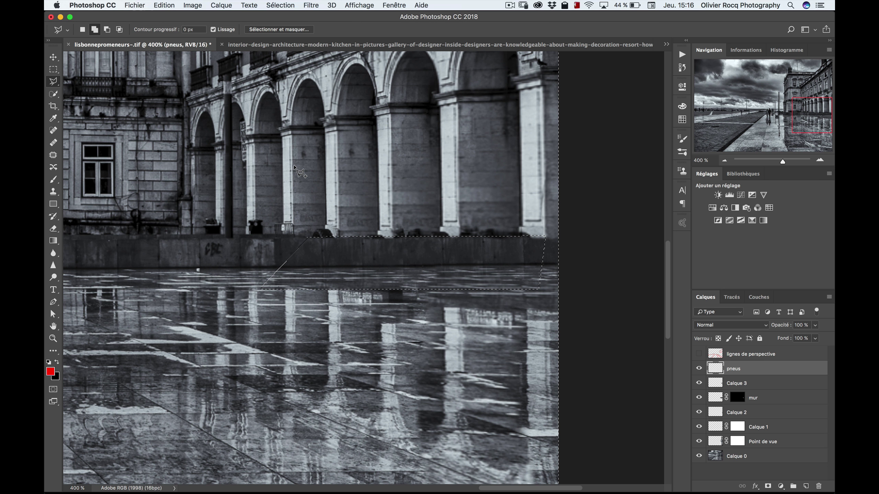
# Step: Add a layer mask to the pneus layer from the wall-and-pavement selection
pyautogui.click(767, 487)
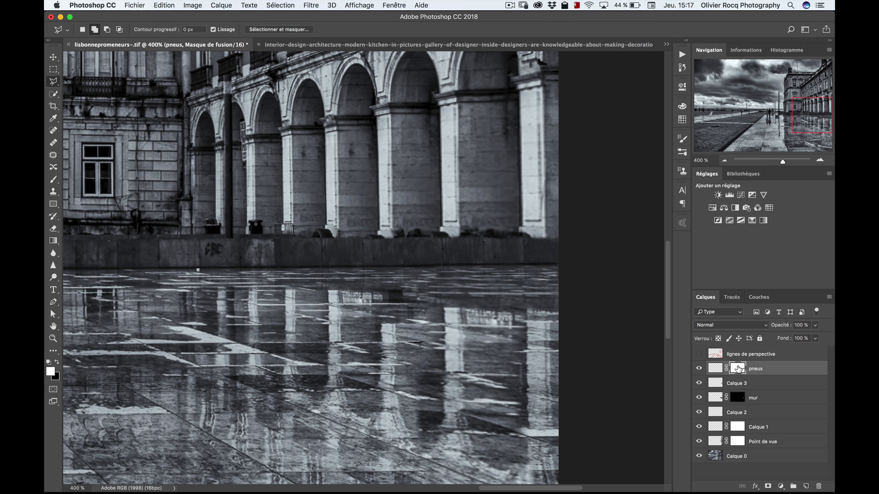
pyautogui.press('b')
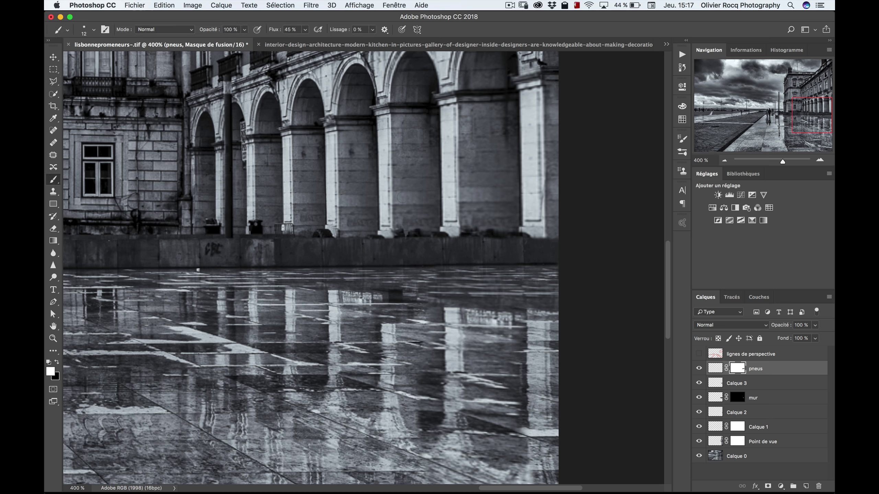
pyautogui.press('z')
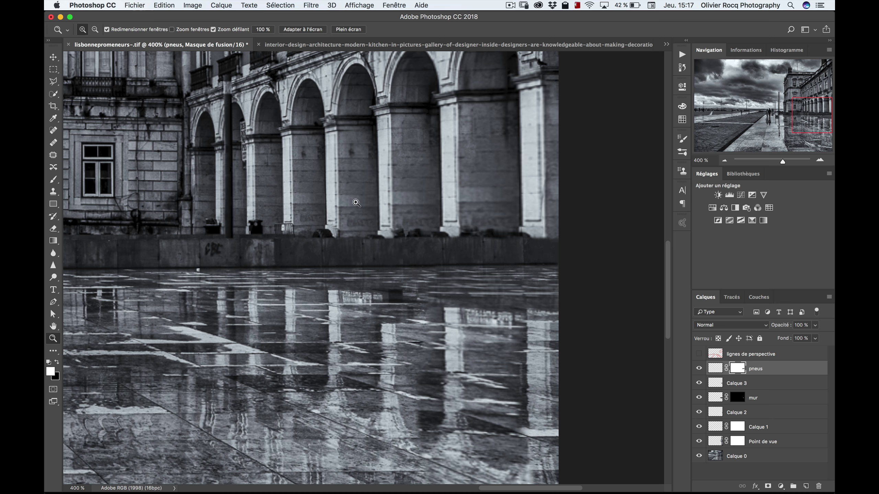
pyautogui.press('b')
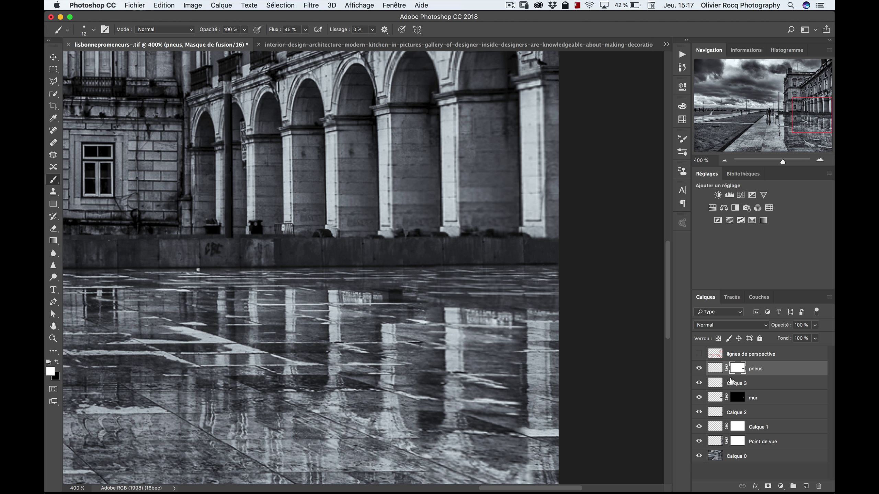
pyautogui.doubleClick(714, 367)
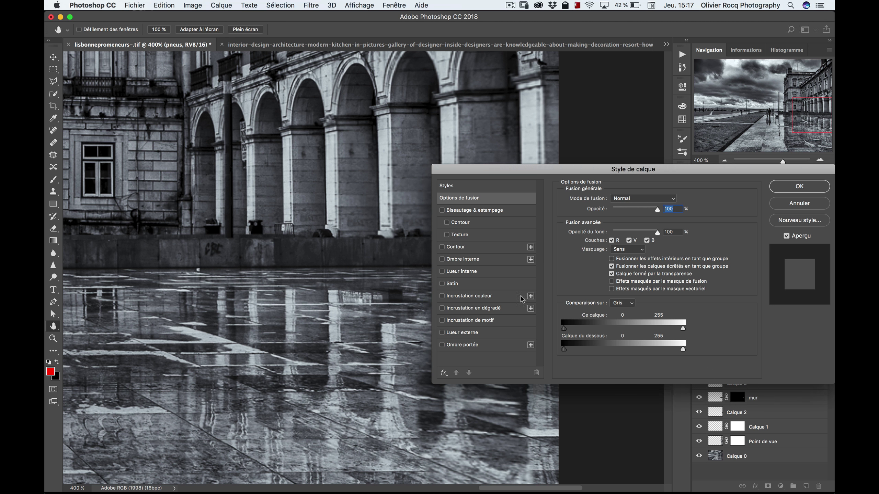
pyautogui.click(803, 203)
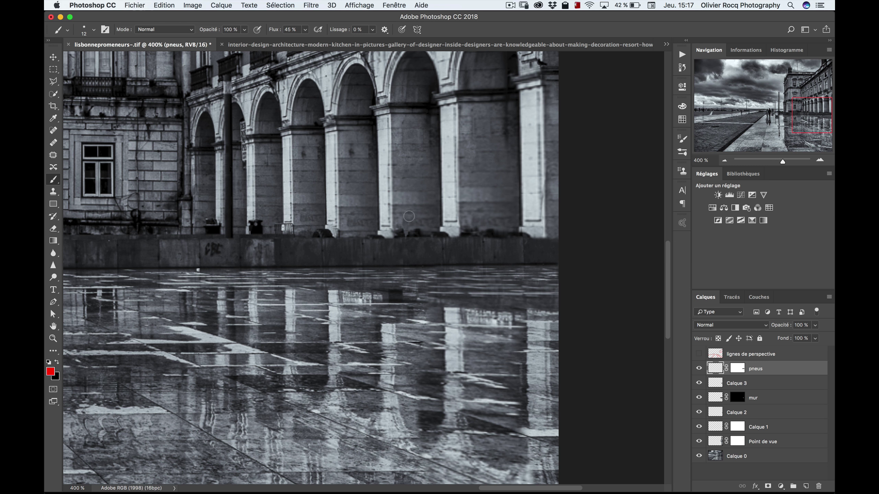
# Step: Paint trial red brush strokes at the arch bases, then undo them
pyautogui.moveTo(409, 216)
pyautogui.mouseDown()
pyautogui.moveTo(401, 237)
pyautogui.moveTo(371, 232)
pyautogui.moveTo(359, 243)
pyautogui.mouseUp()
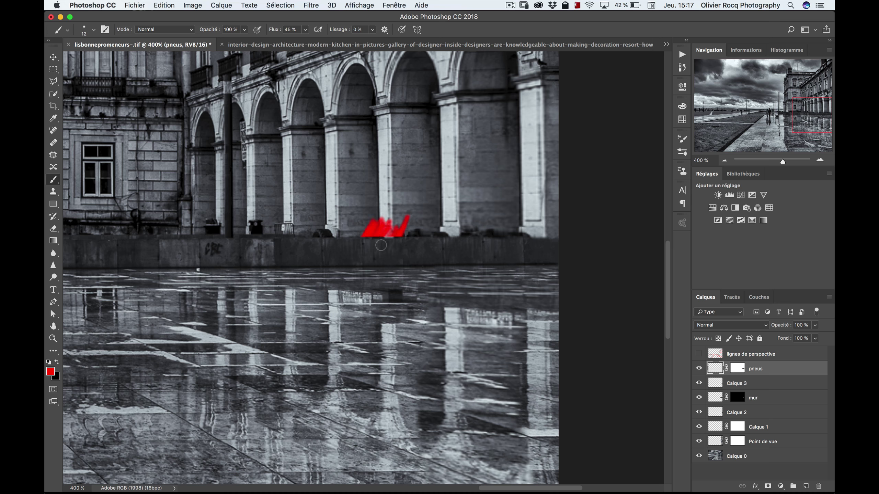
pyautogui.moveTo(413, 228); pyautogui.dragTo(409, 237)
pyautogui.hotkey('ctrl', 'z')
pyautogui.hotkey('ctrl', '+')
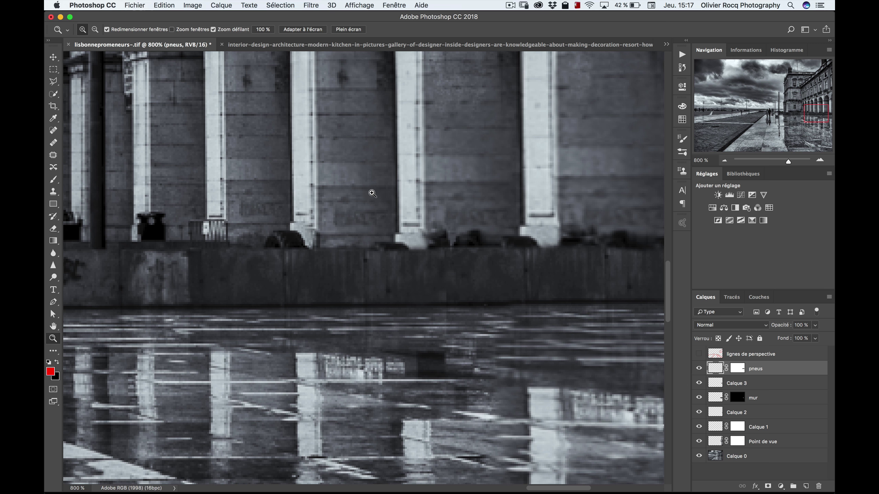
# Step: Clone pillar and wall texture over the dark tyre at the left pillar base
pyautogui.press('s')
pyautogui.moveTo(317, 206); pyautogui.dragTo(294, 192)
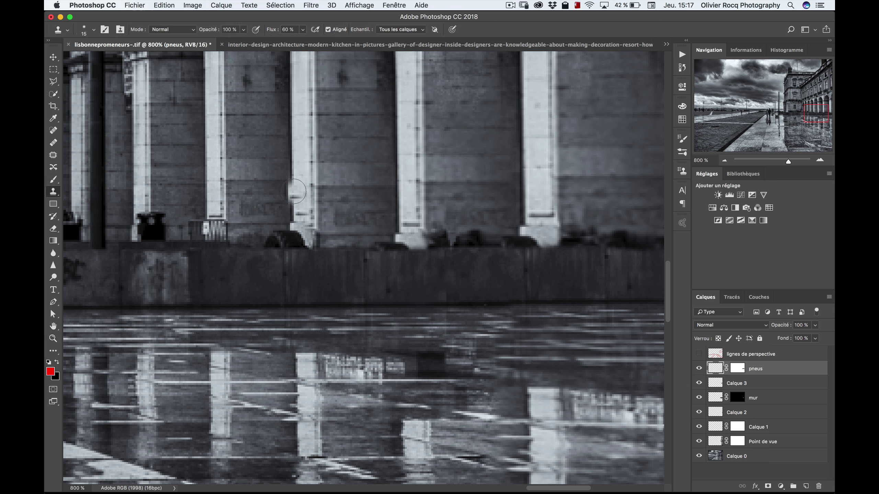
pyautogui.hotkey('ctrl', 'alt', 'z')
pyautogui.keyDown('alt'); pyautogui.click(292, 195); pyautogui.keyUp('alt')
pyautogui.moveTo(292, 230)
pyautogui.mouseDown()
pyautogui.moveTo(290, 247)
pyautogui.moveTo(239, 243)
pyautogui.mouseUp()
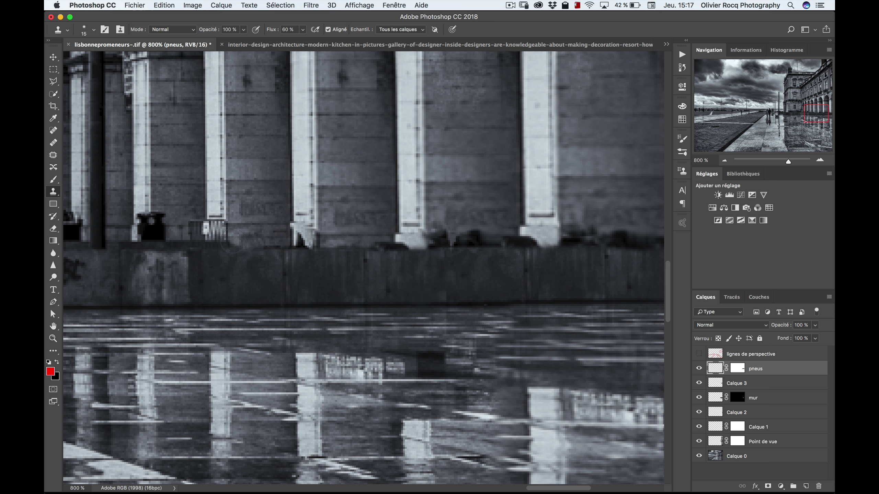
pyautogui.moveTo(296, 233); pyautogui.dragTo(305, 244)
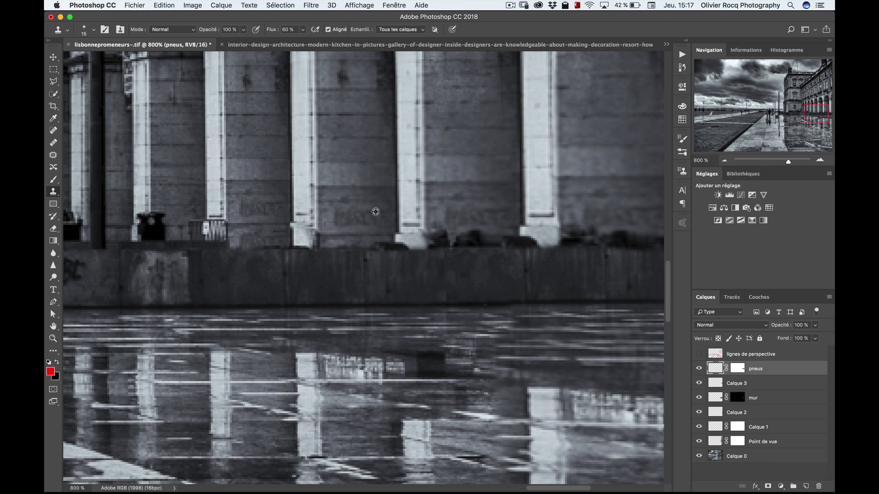
# Step: Clone over the bright patch and dark blobs along the next pillar base
pyautogui.keyDown('alt'); pyautogui.click(398, 207); pyautogui.keyUp('alt')
pyautogui.moveTo(397, 235)
pyautogui.mouseDown()
pyautogui.moveTo(395, 247)
pyautogui.moveTo(382, 244)
pyautogui.mouseUp()
pyautogui.moveTo(382, 245); pyautogui.dragTo(389, 237)
pyautogui.keyDown('alt'); pyautogui.click(426, 203); pyautogui.keyUp('alt')
pyautogui.click(427, 242)
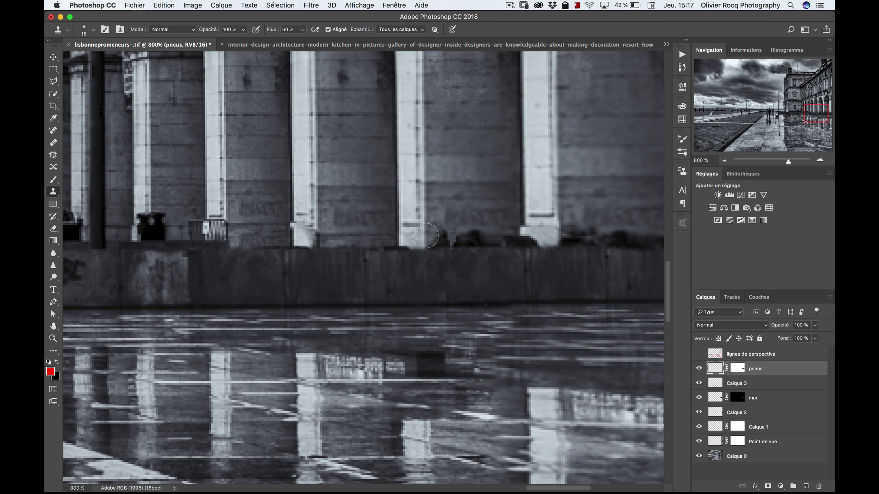
pyautogui.moveTo(427, 241); pyautogui.dragTo(515, 240)
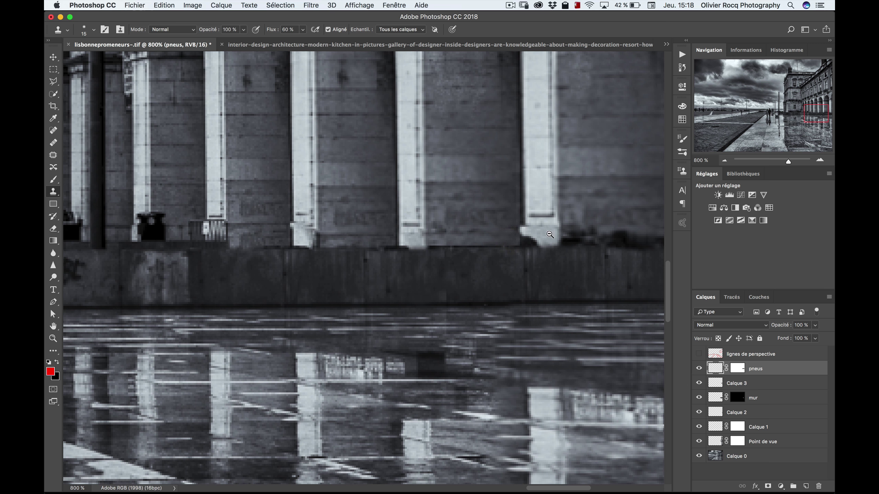
# Step: Retouch the left edge and bottom corner of the pillar base from fresh sources
pyautogui.keyDown('alt'); pyautogui.click(530, 200); pyautogui.keyUp('alt')
pyautogui.moveTo(520, 225); pyautogui.dragTo(539, 239)
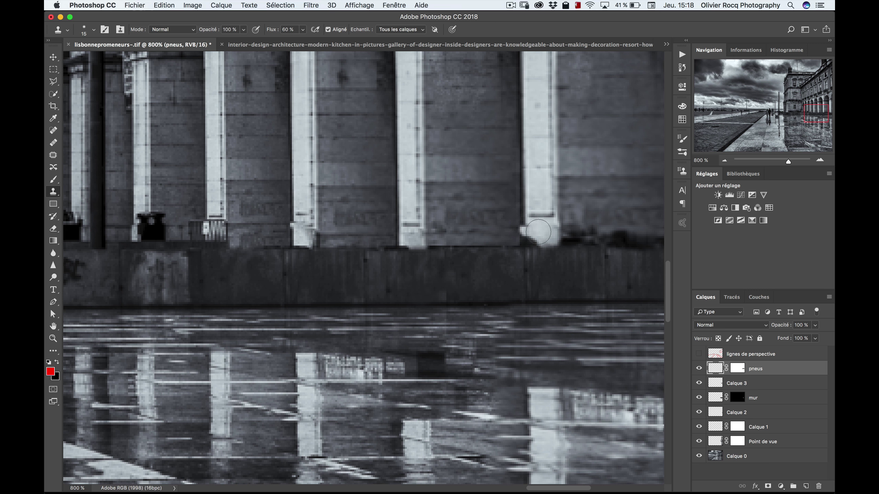
pyautogui.keyDown('alt'); pyautogui.click(525, 182); pyautogui.keyUp('alt')
pyautogui.moveTo(517, 225)
pyautogui.mouseDown()
pyautogui.moveTo(524, 244)
pyautogui.moveTo(533, 229)
pyautogui.moveTo(557, 240)
pyautogui.mouseUp()
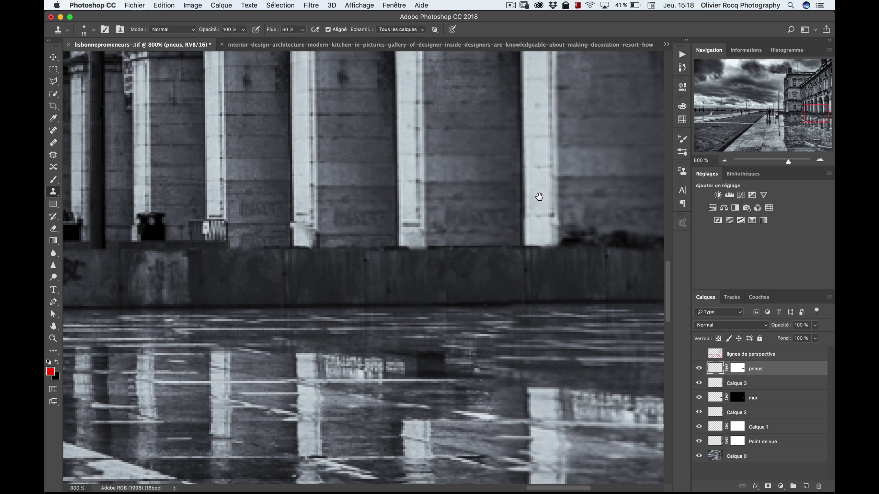
pyautogui.moveTo(477, 254); pyautogui.dragTo(381, 245)
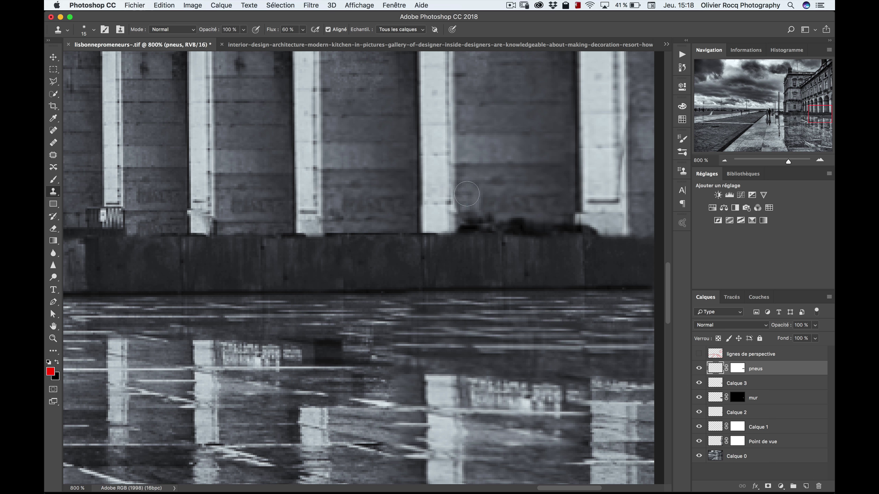
# Step: Clone out the dark blob beside the right pillar, undoing an unwanted base extension
pyautogui.moveTo(468, 214)
pyautogui.mouseDown()
pyautogui.moveTo(544, 214)
pyautogui.moveTo(566, 225)
pyautogui.moveTo(580, 217)
pyautogui.moveTo(560, 222)
pyautogui.moveTo(610, 234)
pyautogui.moveTo(598, 215)
pyautogui.mouseUp()
pyautogui.keyDown('alt'); pyautogui.click(516, 197); pyautogui.keyUp('alt')
pyautogui.keyDown('alt'); pyautogui.click(579, 179); pyautogui.keyUp('alt')
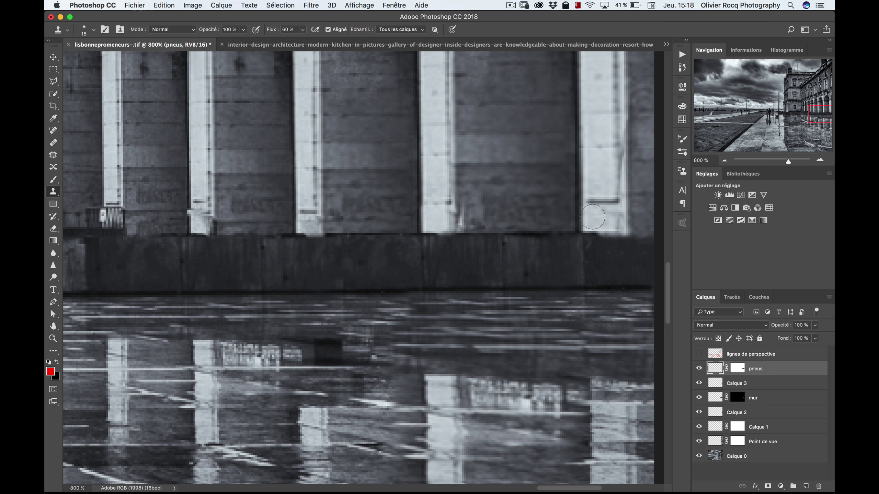
pyautogui.moveTo(500, 199)
pyautogui.mouseDown()
pyautogui.moveTo(339, 176)
pyautogui.moveTo(478, 181)
pyautogui.mouseUp()
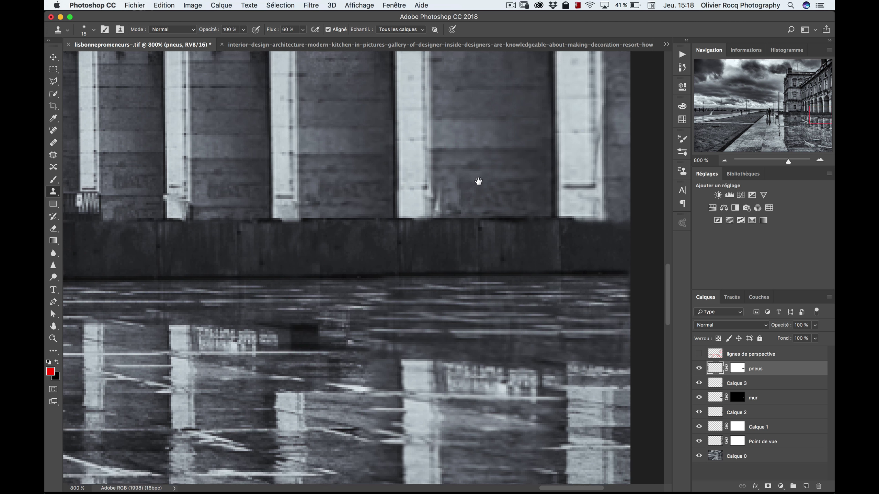
pyautogui.click(399, 217)
pyautogui.hotkey('ctrl', 'z')
pyautogui.hotkey('ctrl', 'z')
pyautogui.hotkey('ctrl', 'z')
pyautogui.hotkey('ctrl', 'z')
pyautogui.hotkey('ctrl', 'z')
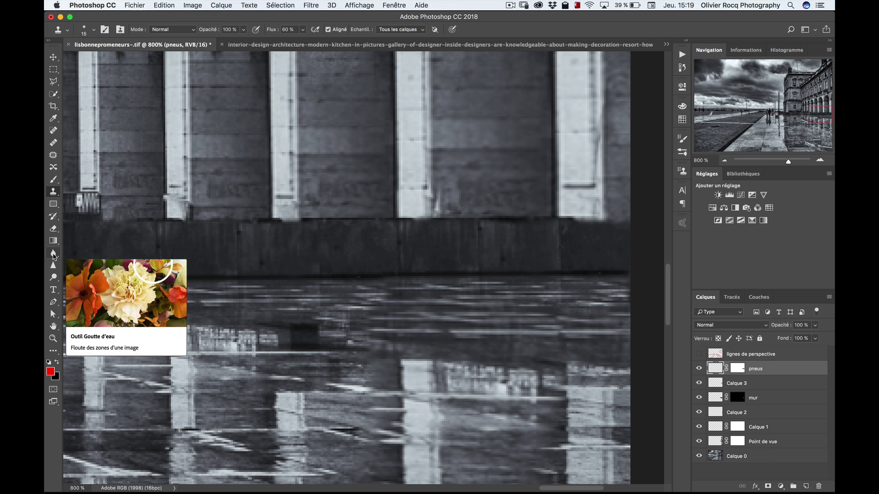
# Step: Blur the pillar-base seams with an 8 px Blur brush at raised intensity
pyautogui.click(53, 255)
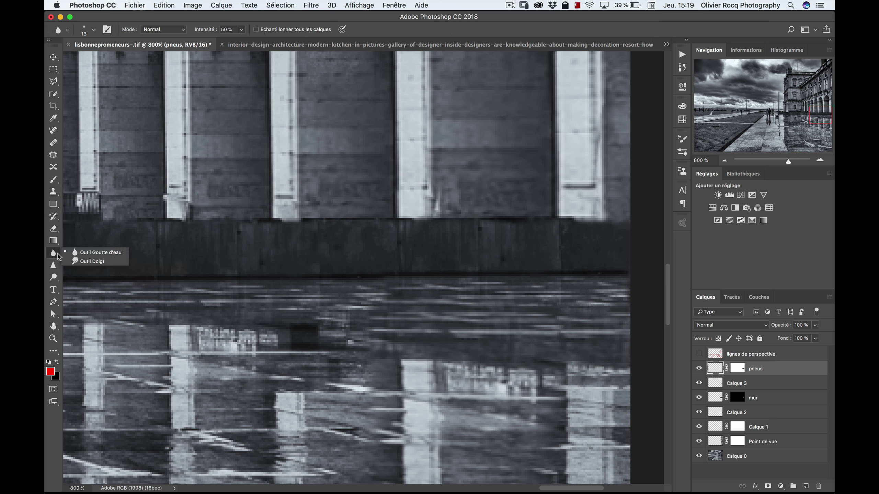
pyautogui.click(76, 252)
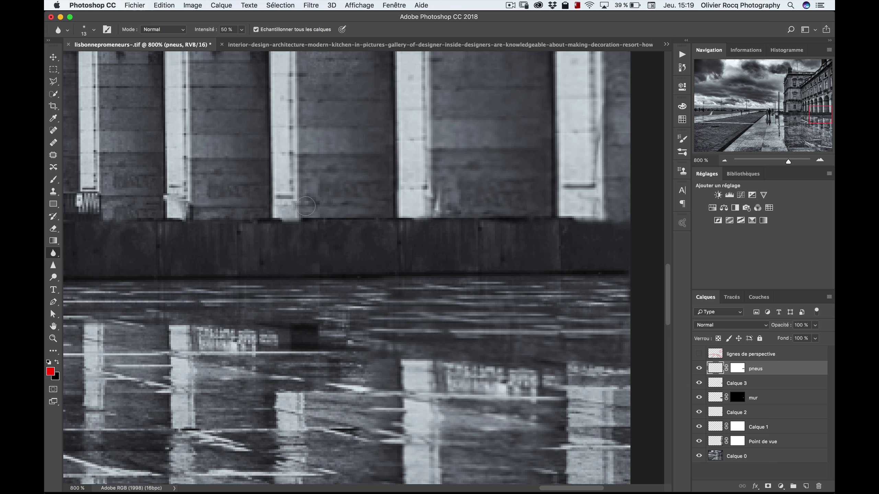
pyautogui.moveTo(307, 220); pyautogui.dragTo(297, 218)
pyautogui.moveTo(201, 30); pyautogui.dragTo(220, 31)
pyautogui.moveTo(165, 220); pyautogui.dragTo(305, 220)
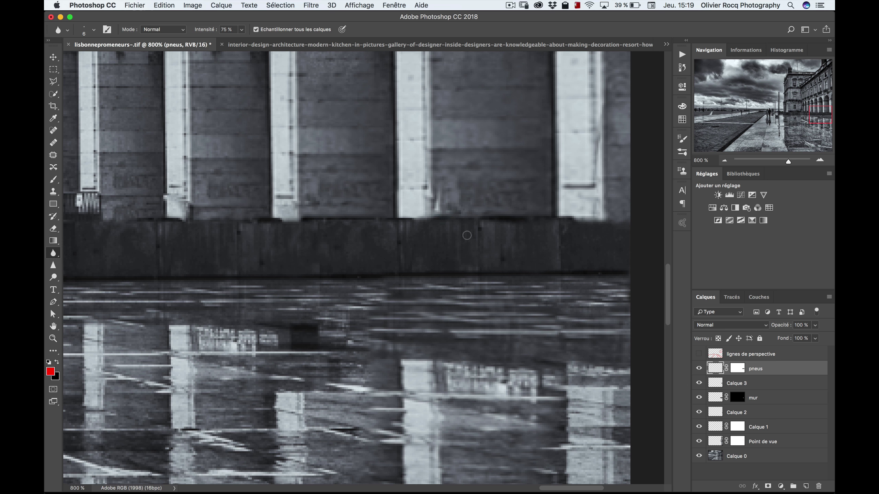
pyautogui.moveTo(482, 237)
pyautogui.mouseDown()
pyautogui.moveTo(349, 222)
pyautogui.moveTo(405, 228)
pyautogui.mouseUp()
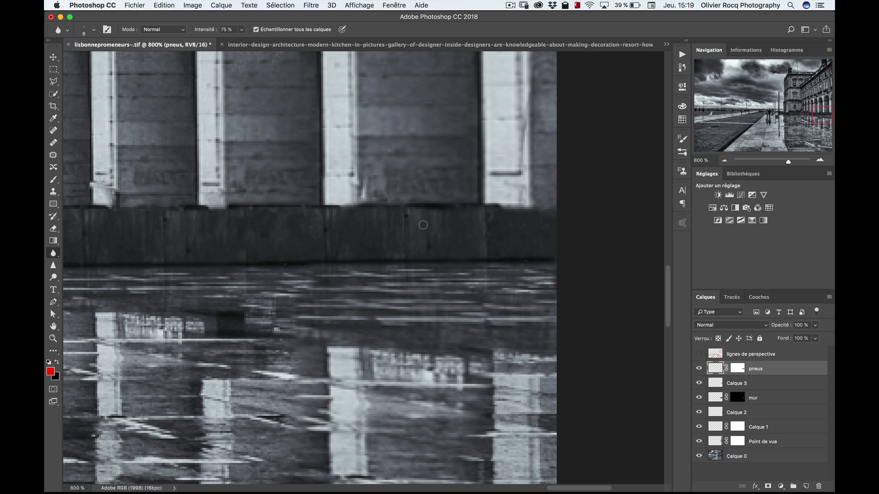
pyautogui.press('s')
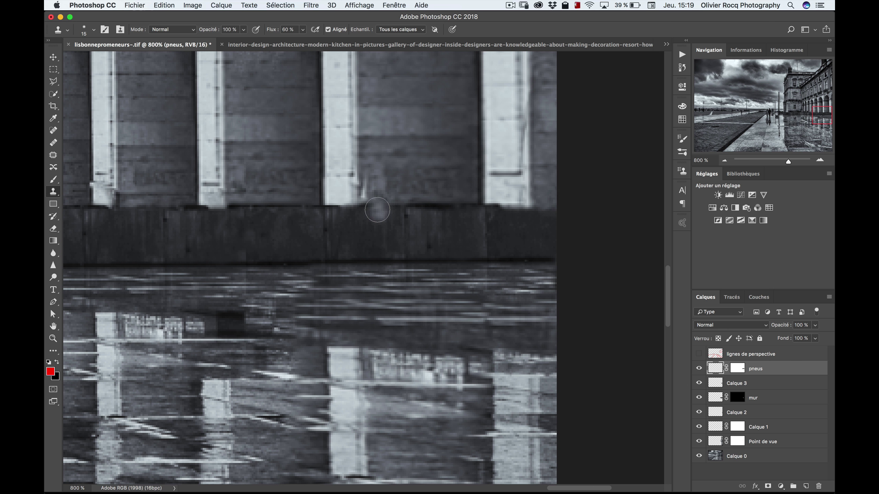
# Step: Clone along the rightmost pillar base with an 11 px, then 7 px brush
pyautogui.keyDown('ctrl'); pyautogui.keyDown('alt'); pyautogui.click(281, 219); pyautogui.keyUp('alt'); pyautogui.keyUp('ctrl')
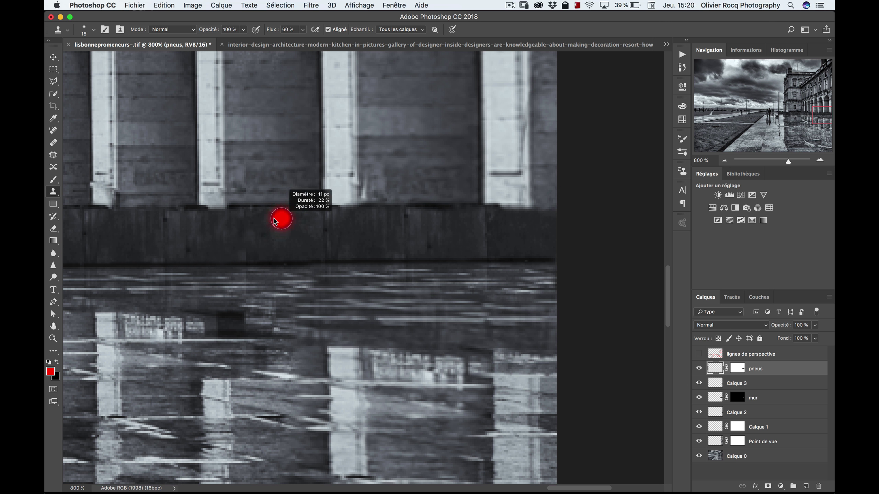
pyautogui.moveTo(281, 218); pyautogui.dragTo(276, 217)
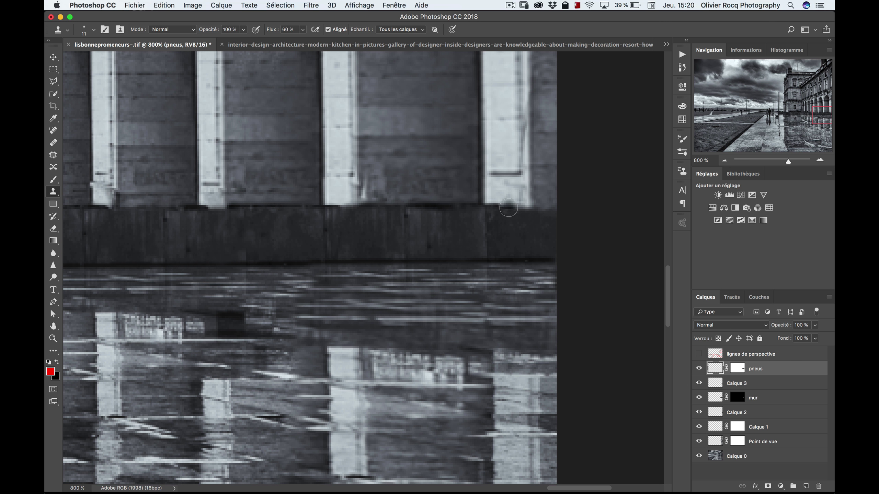
pyautogui.moveTo(502, 206); pyautogui.dragTo(535, 213)
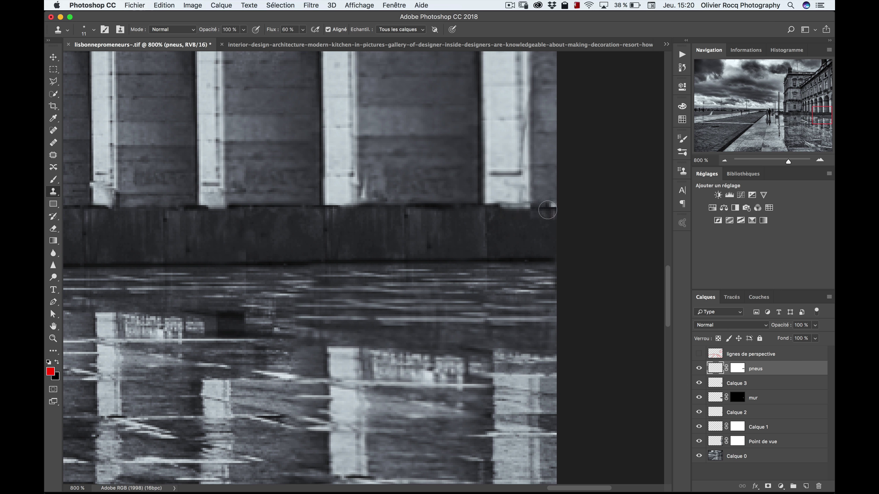
pyautogui.press('super+z')
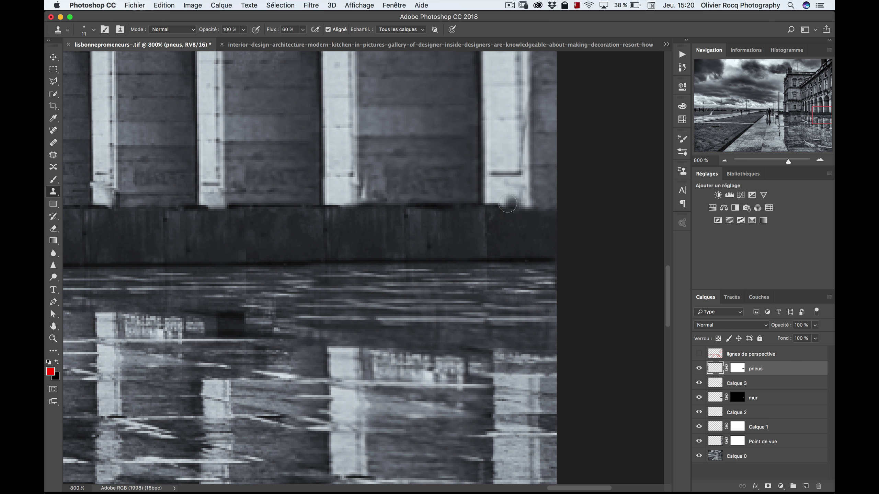
pyautogui.keyDown('alt'); pyautogui.click(379, 206); pyautogui.keyUp('alt')
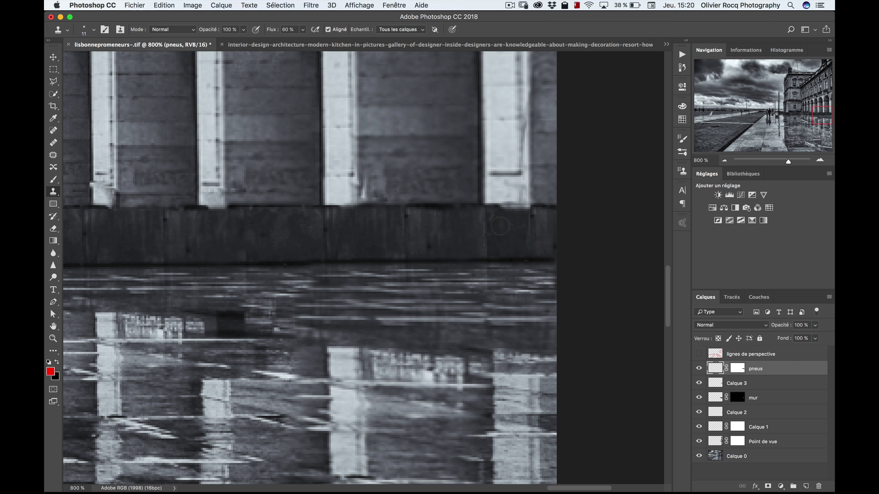
pyautogui.moveTo(500, 226); pyautogui.dragTo(498, 218)
pyautogui.moveTo(508, 209); pyautogui.dragTo(530, 210)
pyautogui.click(738, 369)
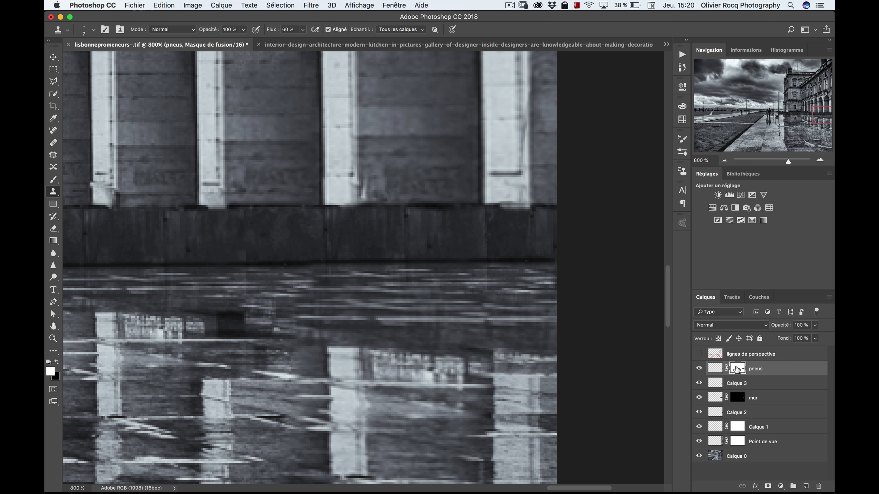
# Step: Load the pneus mask, add layer Calque 4, and clone over the dark reflection block
pyautogui.keyDown('super'); pyautogui.click(736, 370); pyautogui.keyUp('super')
pyautogui.press('super+shift+alt+n')
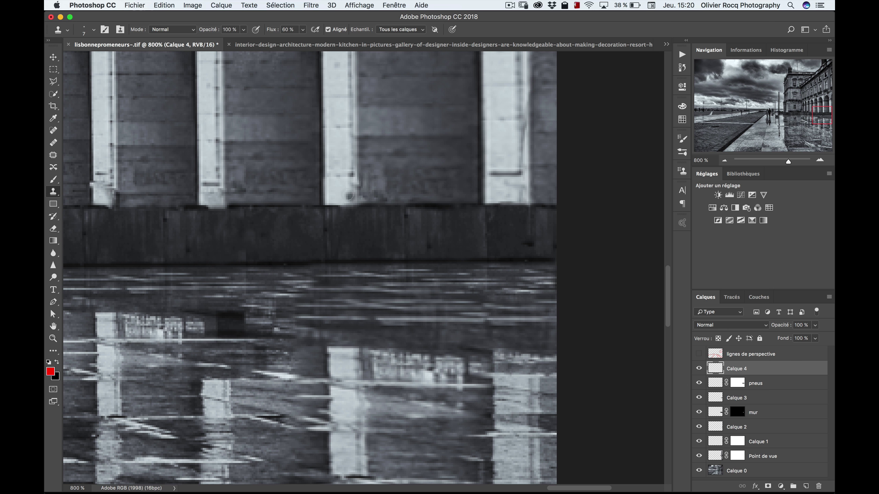
pyautogui.moveTo(188, 271); pyautogui.dragTo(265, 211)
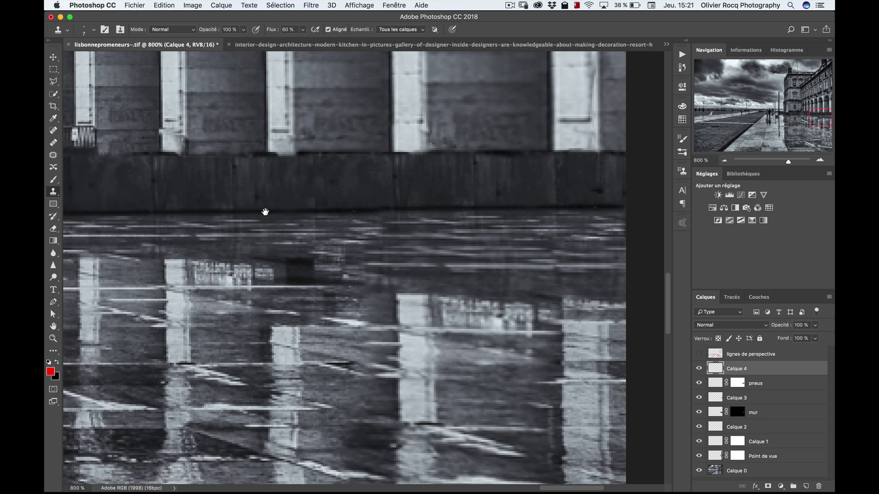
pyautogui.moveTo(340, 281); pyautogui.dragTo(387, 256)
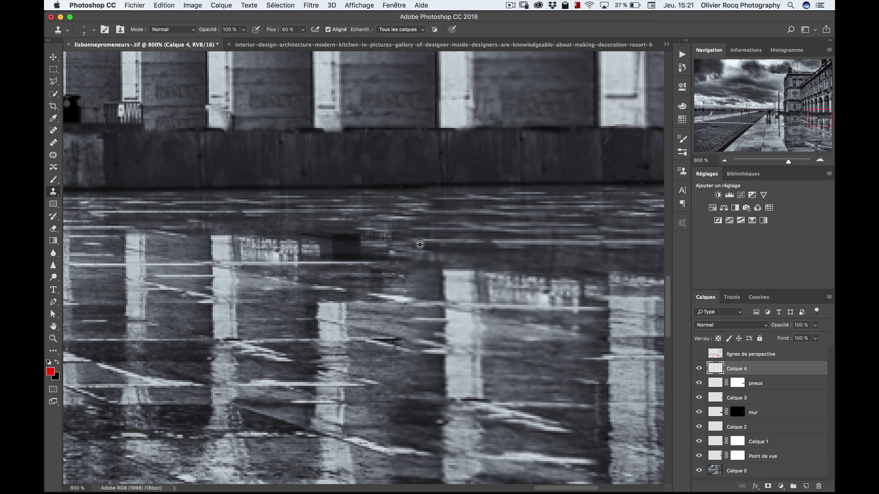
pyautogui.moveTo(424, 242); pyautogui.dragTo(423, 241)
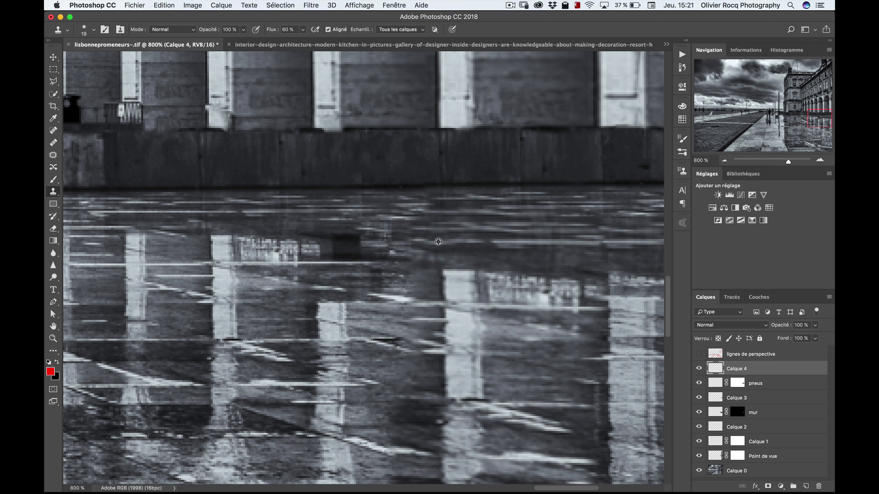
pyautogui.keyDown('alt'); pyautogui.click(431, 243); pyautogui.keyUp('alt')
pyautogui.moveTo(369, 245)
pyautogui.mouseDown()
pyautogui.moveTo(341, 235)
pyautogui.moveTo(391, 256)
pyautogui.moveTo(272, 224)
pyautogui.moveTo(309, 203)
pyautogui.mouseUp()
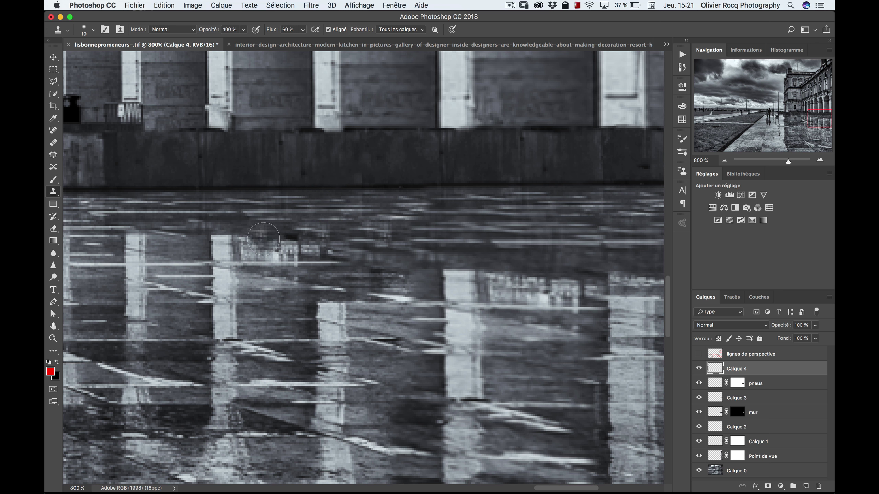
# Step: Clone over reflection detail and patch the pillar's bottom edge with a 13 px brush
pyautogui.moveTo(273, 238); pyautogui.dragTo(265, 233)
pyautogui.keyDown('alt'); pyautogui.click(265, 233); pyautogui.keyUp('alt')
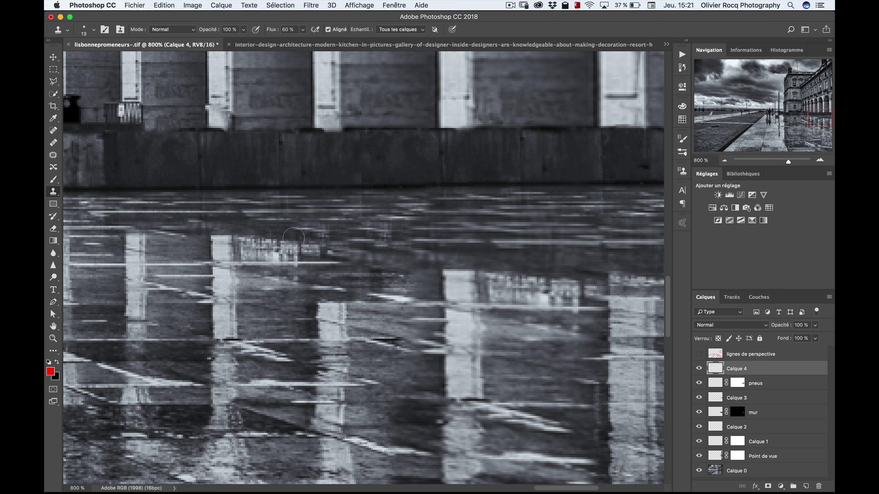
pyautogui.moveTo(294, 238); pyautogui.dragTo(281, 257)
pyautogui.keyDown('alt'); pyautogui.click(403, 130); pyautogui.keyUp('alt')
pyautogui.click(458, 133)
pyautogui.moveTo(457, 133); pyautogui.dragTo(456, 110)
pyautogui.hotkey('ctrl', 'z')
pyautogui.moveTo(402, 130)
pyautogui.mouseDown()
pyautogui.moveTo(390, 132)
pyautogui.moveTo(400, 129)
pyautogui.mouseUp()
# Step: Zoom the photo to 200% and add empty layer Calque 5 above Calque 4
pyautogui.press('super+minus')
pyautogui.press('super+minus')
pyautogui.press('super+minus')
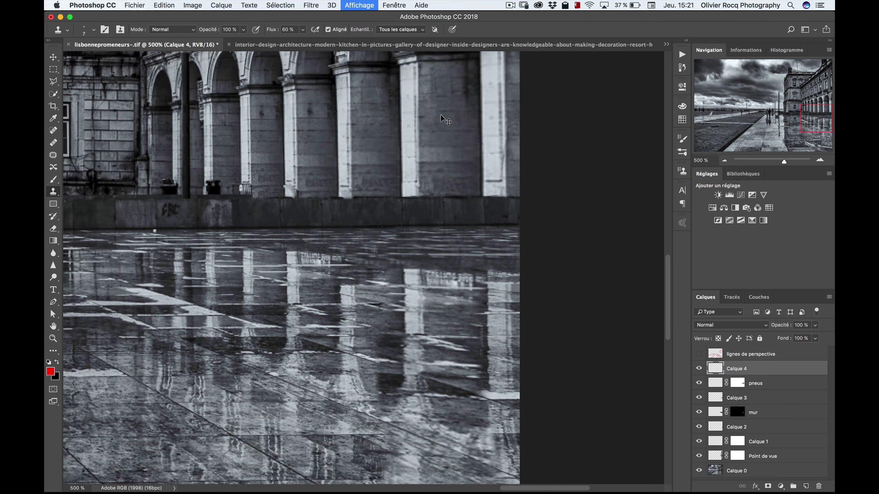
pyautogui.press('super+minus')
pyautogui.press('super+minus')
pyautogui.press('super+minus')
pyautogui.press('super+minus')
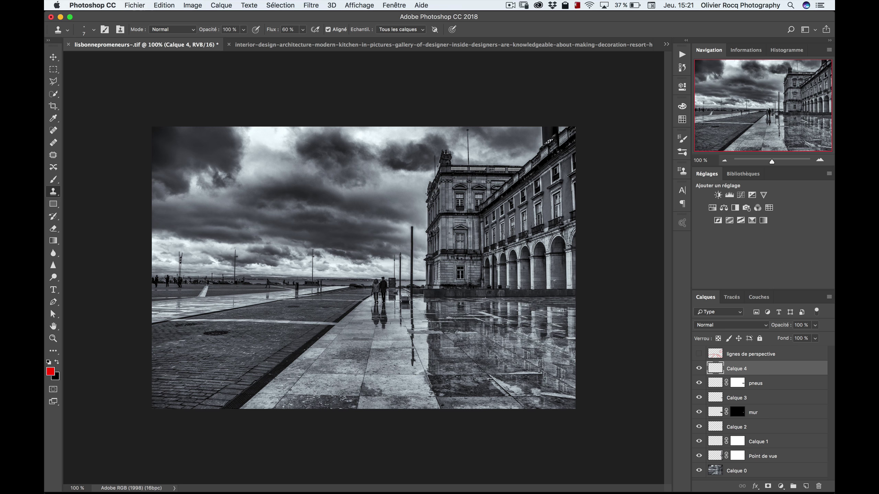
pyautogui.press('z')
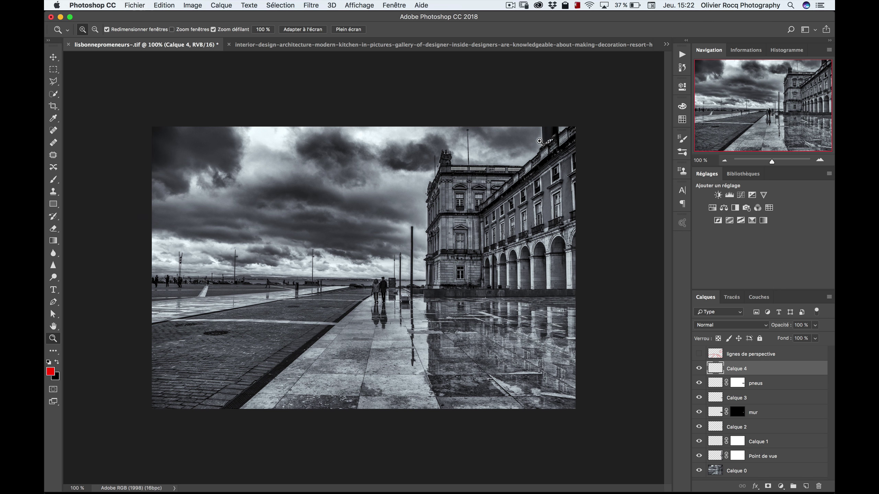
pyautogui.click(545, 146)
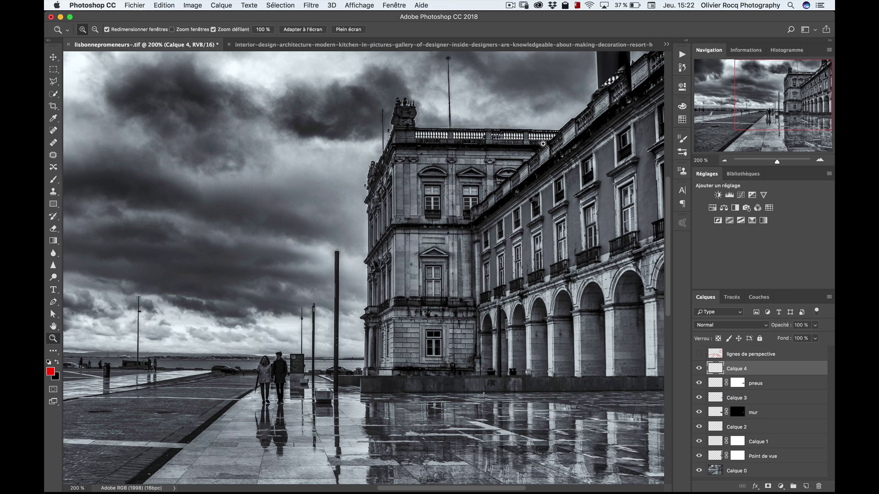
pyautogui.press('alt+shift+super+n')
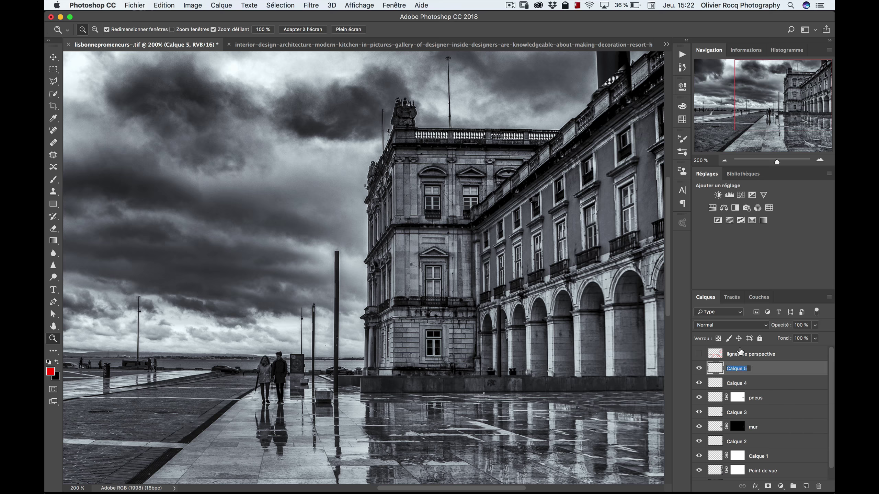
# Step: Name the new layer 'ciel' and zoom in on the building's top-right corner
pyautogui.write('ciel')
pyautogui.press('Return')
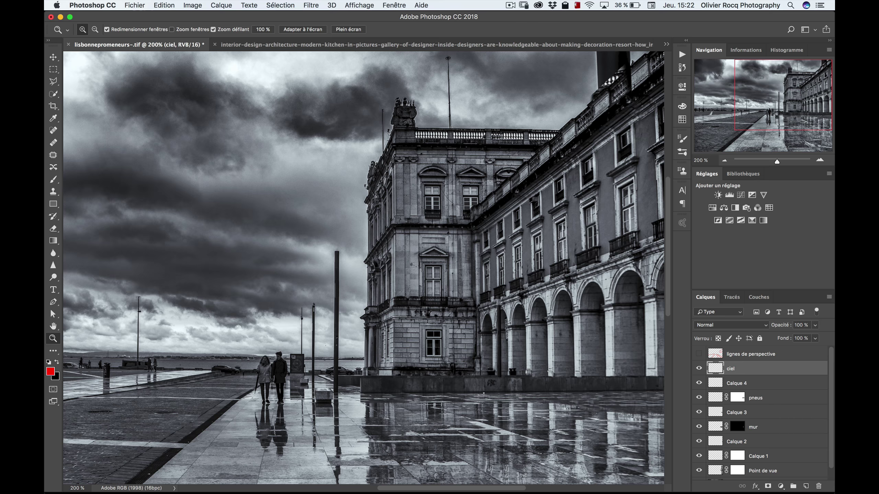
pyautogui.moveTo(569, 168); pyautogui.dragTo(509, 225)
pyautogui.click(397, 227)
pyautogui.click(396, 227)
pyautogui.click(397, 227)
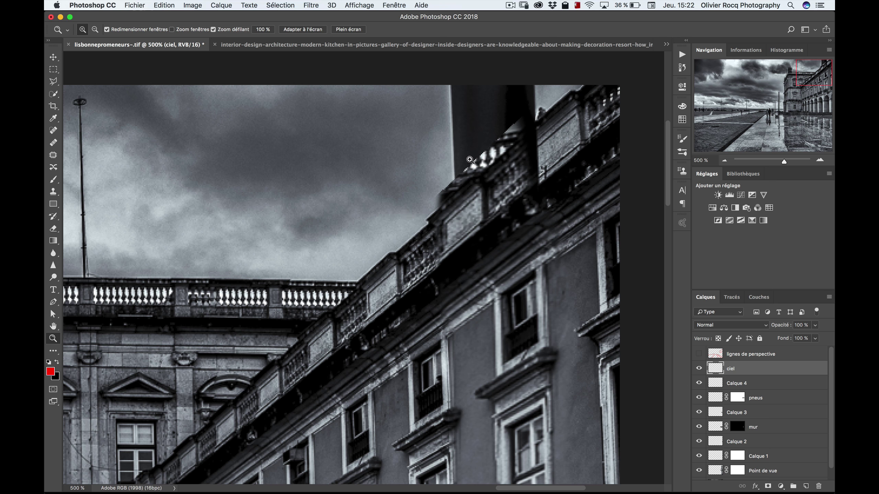
# Step: Draw a polygonal lasso selection around the dark rooftop block against the sky
pyautogui.press('l')
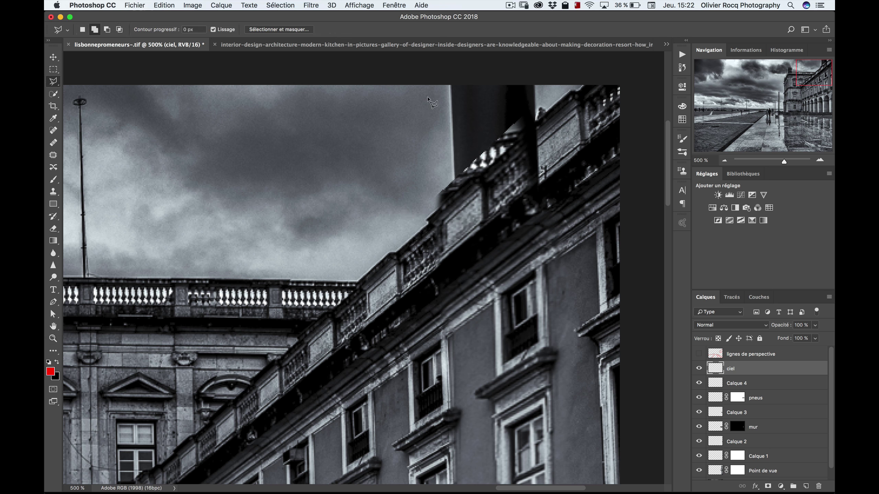
pyautogui.click(426, 219)
pyautogui.click(572, 73)
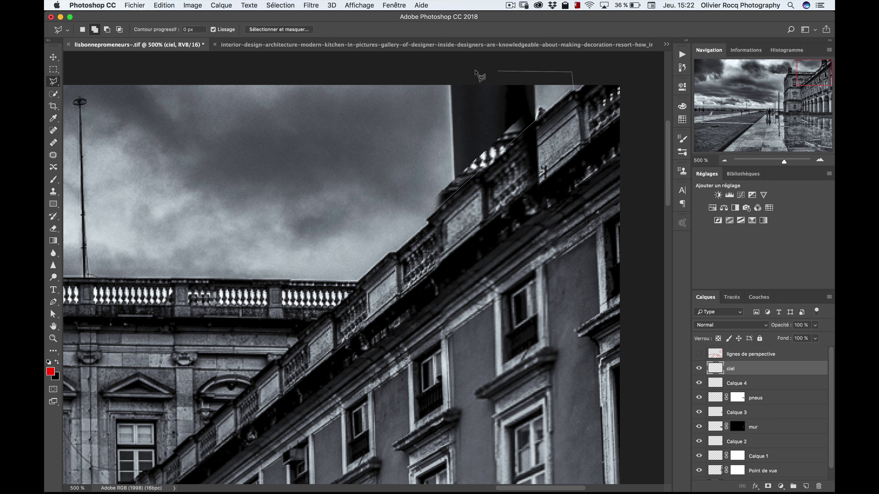
pyautogui.click(435, 68)
pyautogui.doubleClick(403, 207)
# Step: Feather the selection via Sélection > Modifier > Contour progressif and check it in Quick Mask
pyautogui.click(281, 5)
pyautogui.moveTo(284, 140)
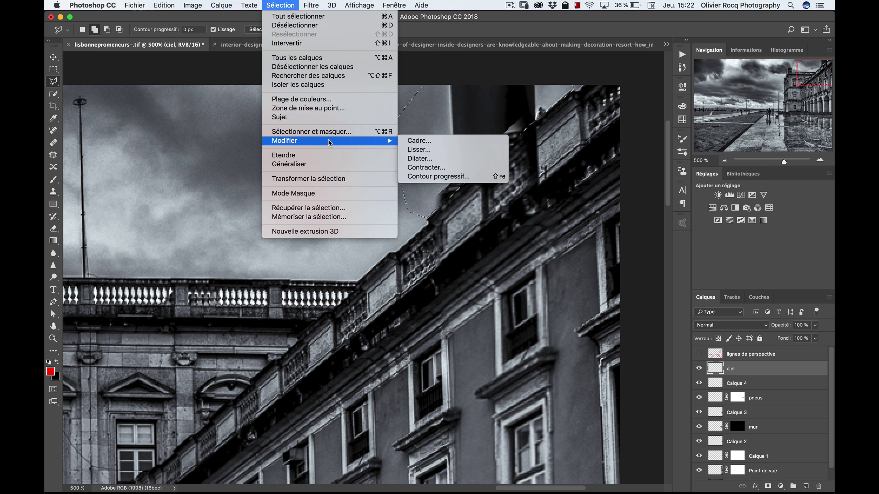
pyautogui.click(457, 177)
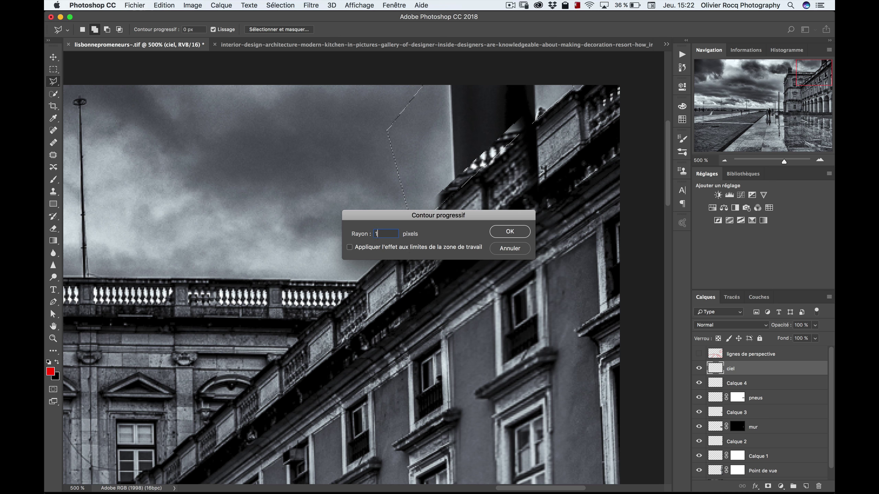
pyautogui.click(518, 231)
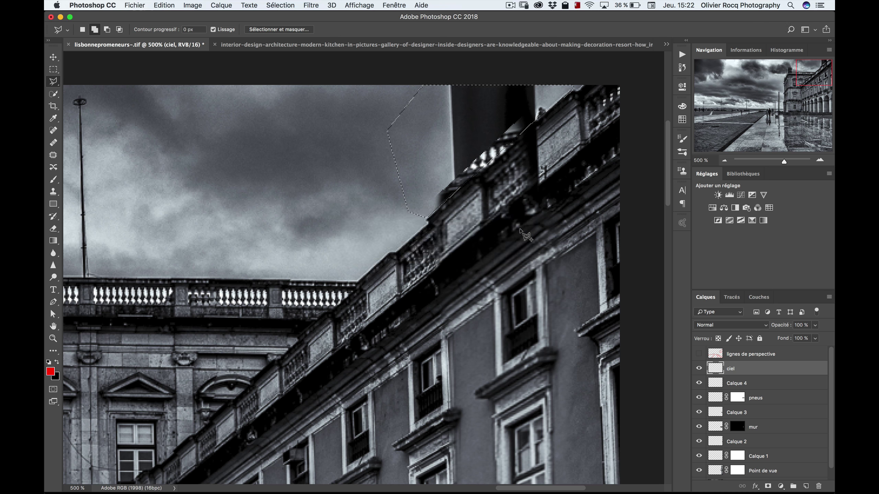
pyautogui.press('q')
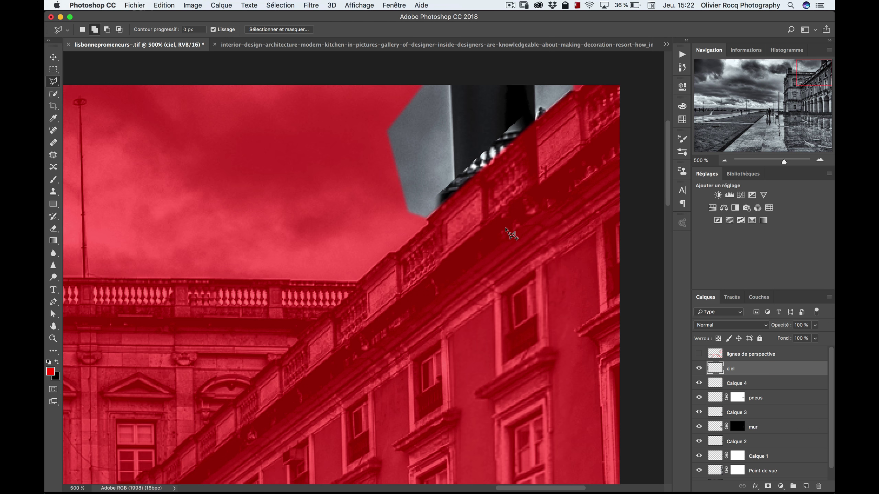
pyautogui.press('q')
pyautogui.press('q')
pyautogui.press('q')
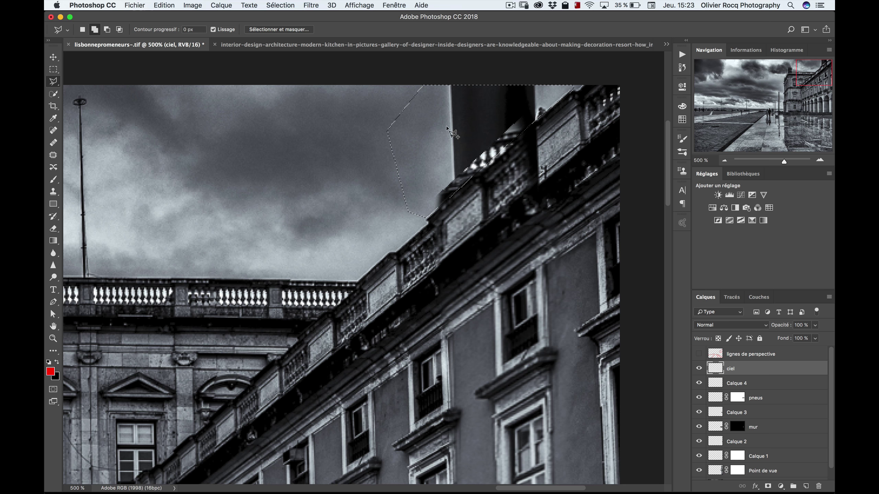
pyautogui.press('s')
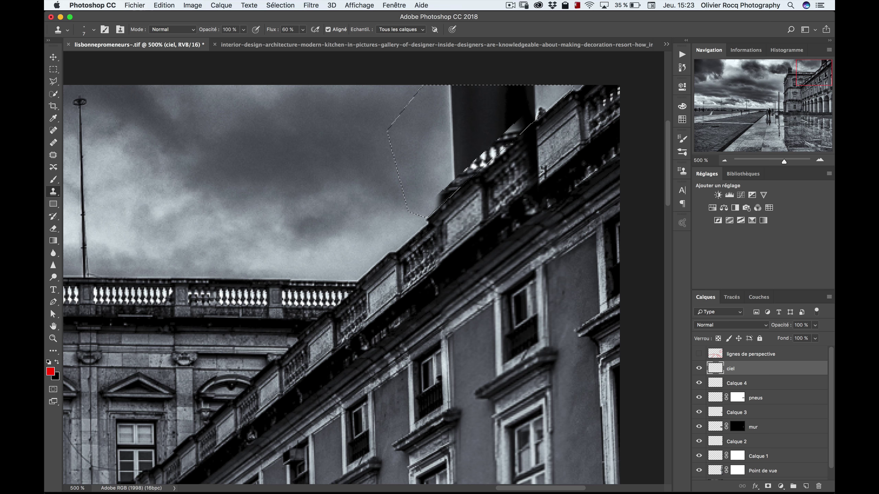
# Step: Paint sky over the dark building block with a size-70 clone brush, then deselect
pyautogui.moveTo(300, 131); pyautogui.dragTo(331, 136)
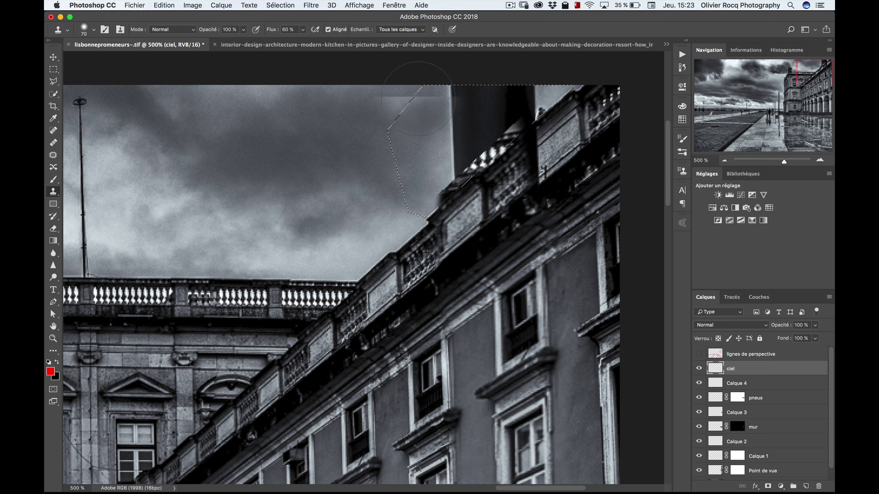
pyautogui.moveTo(449, 86)
pyautogui.mouseDown()
pyautogui.moveTo(518, 113)
pyautogui.moveTo(507, 122)
pyautogui.moveTo(478, 117)
pyautogui.moveTo(464, 196)
pyautogui.moveTo(441, 148)
pyautogui.mouseUp()
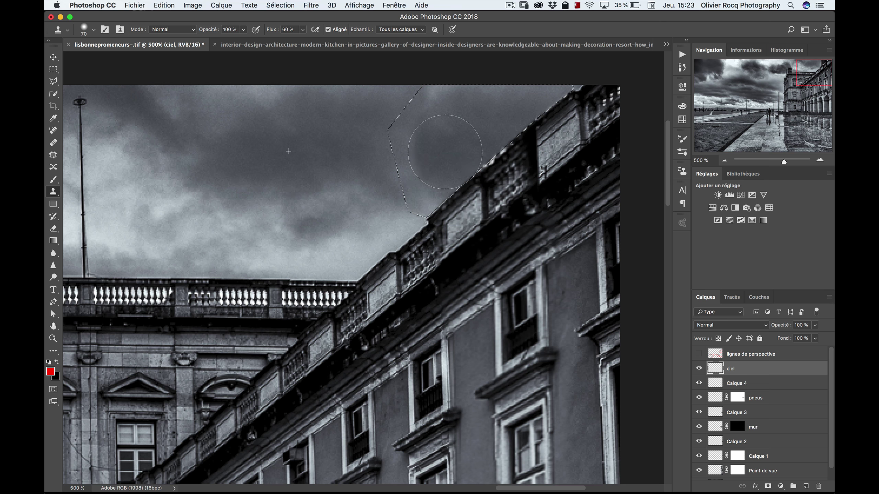
pyautogui.press('space')
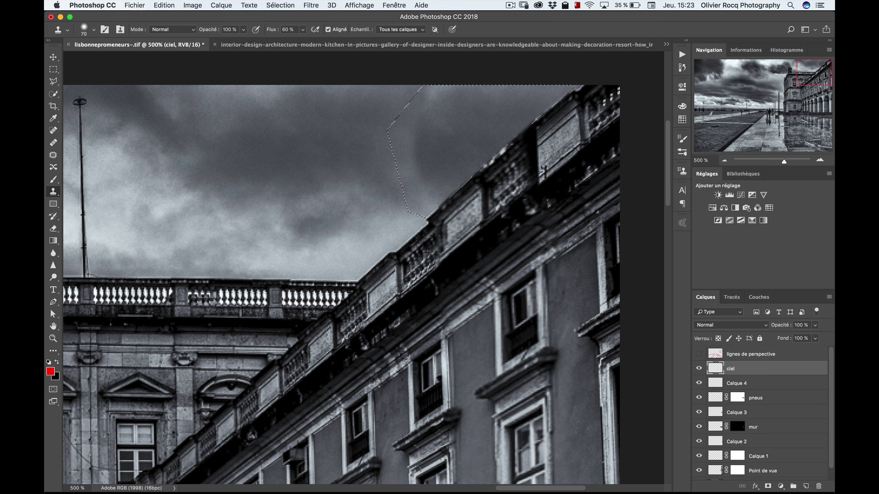
pyautogui.click(279, 5)
pyautogui.click(287, 26)
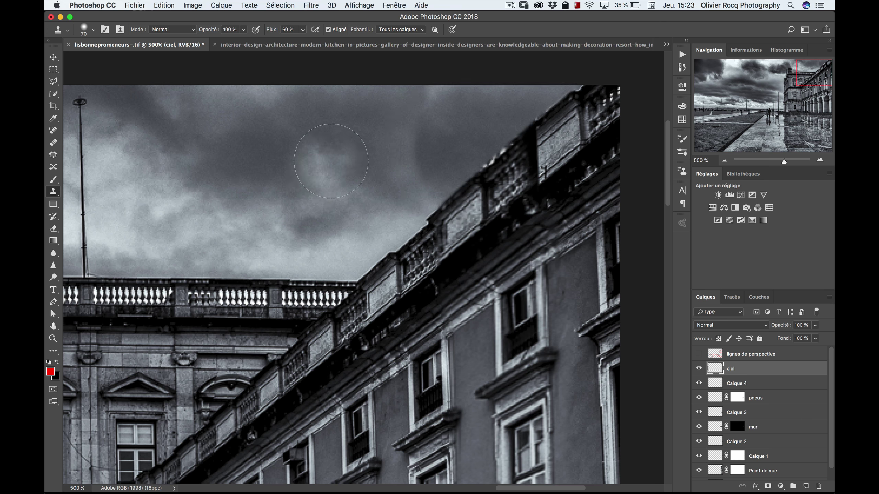
# Step: Blend cloned cloud texture into the sky at lowered opacity, ending at 22% with an 81 brush
pyautogui.keyDown('alt'); pyautogui.click(337, 152); pyautogui.keyUp('alt')
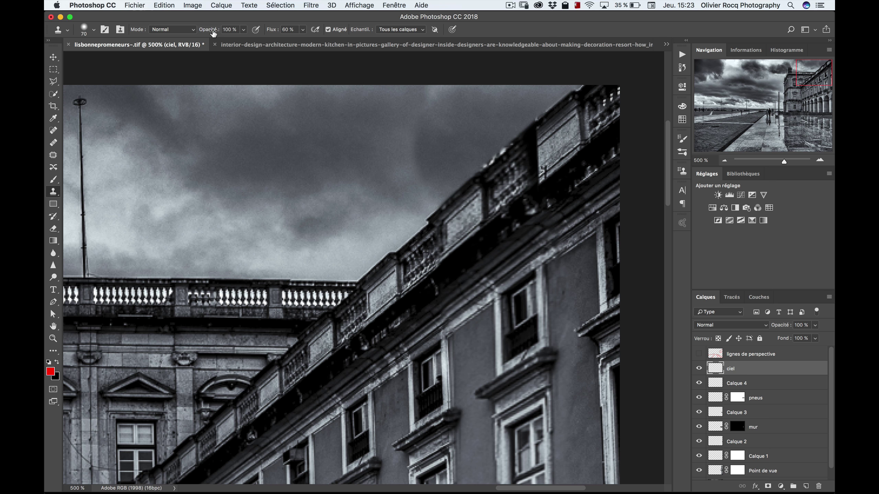
pyautogui.moveTo(213, 33); pyautogui.dragTo(191, 31)
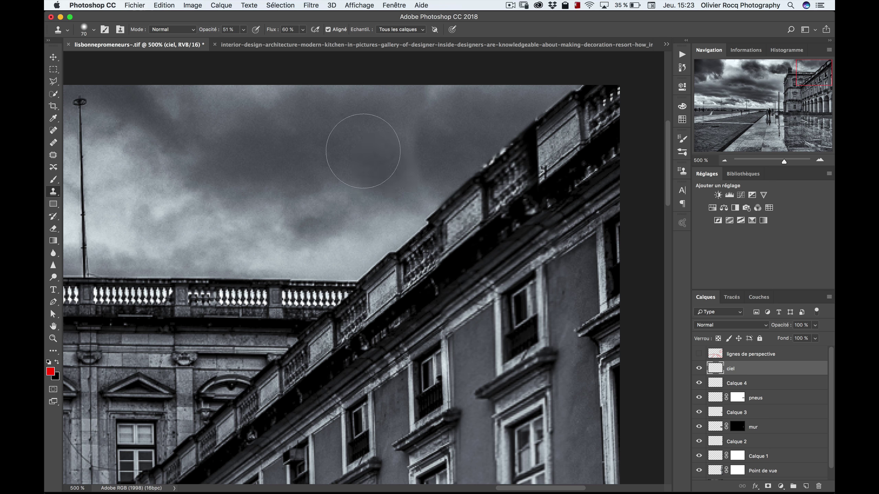
pyautogui.keyDown('alt'); pyautogui.click(346, 142); pyautogui.keyUp('alt')
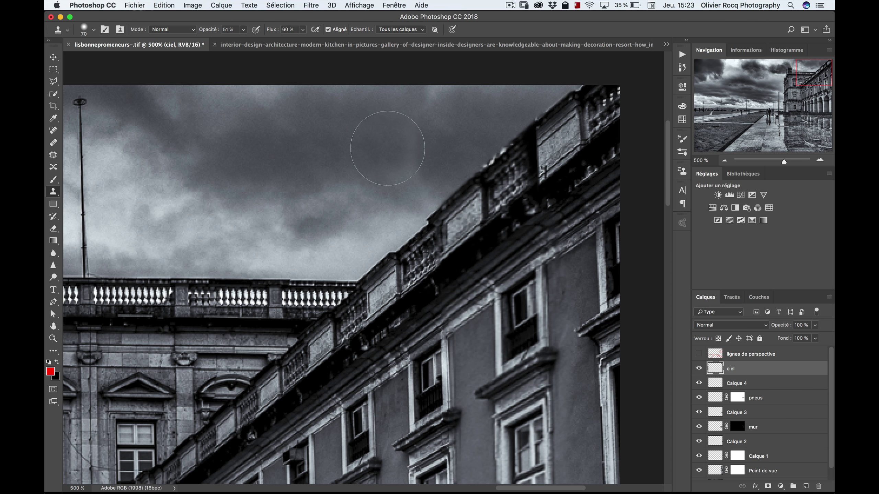
pyautogui.moveTo(387, 150)
pyautogui.mouseDown()
pyautogui.moveTo(391, 165)
pyautogui.moveTo(417, 154)
pyautogui.moveTo(390, 109)
pyautogui.moveTo(404, 133)
pyautogui.mouseUp()
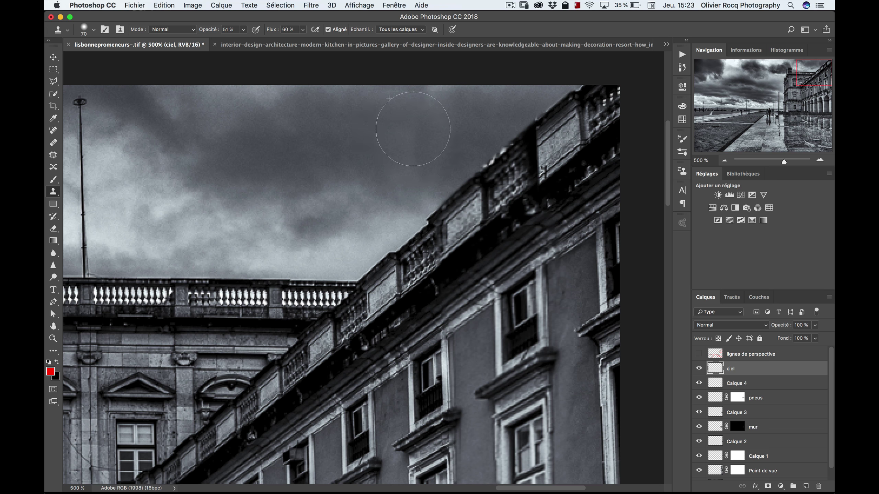
pyautogui.moveTo(432, 104); pyautogui.dragTo(445, 85)
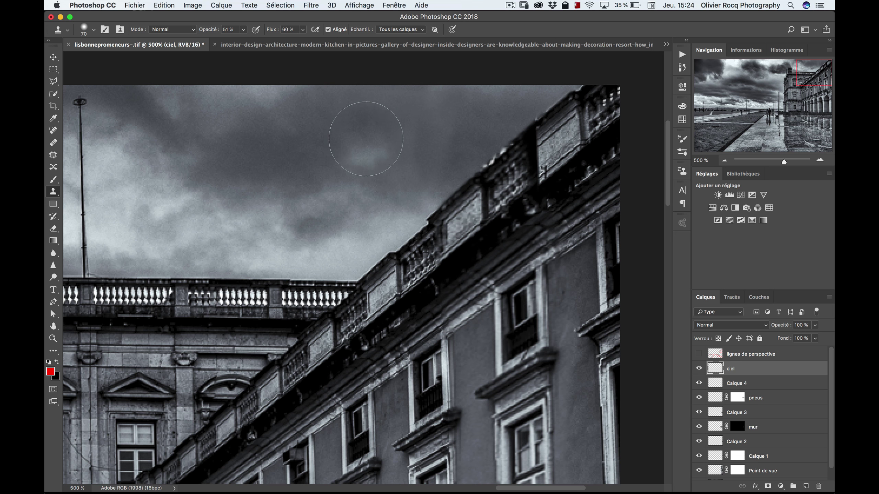
pyautogui.moveTo(384, 141)
pyautogui.mouseDown()
pyautogui.moveTo(403, 153)
pyautogui.moveTo(381, 137)
pyautogui.mouseUp()
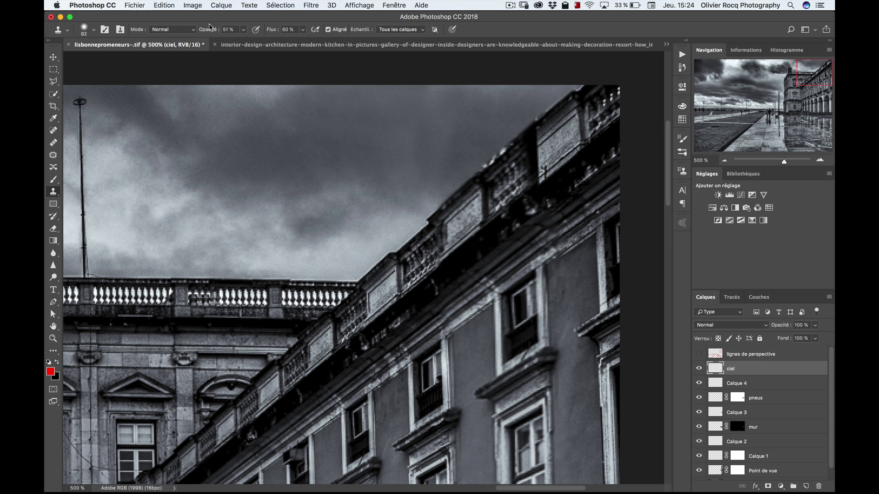
pyautogui.moveTo(214, 33); pyautogui.dragTo(204, 32)
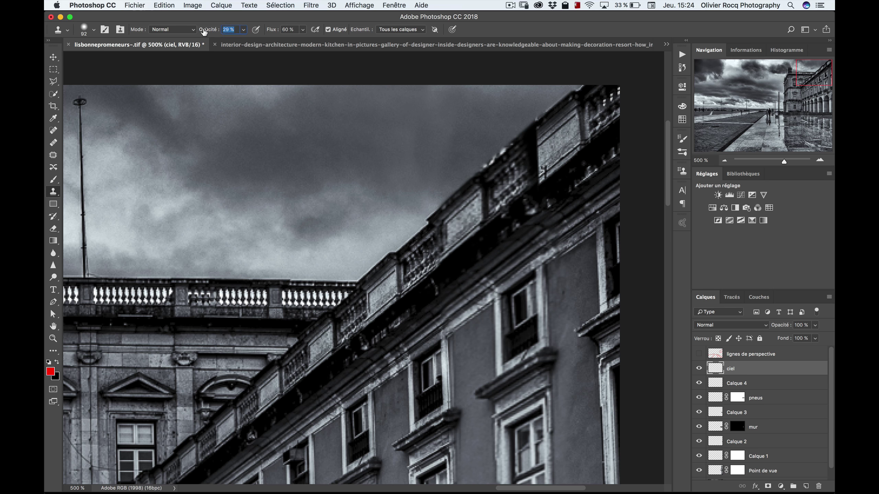
pyautogui.keyDown('alt'); pyautogui.click(326, 151); pyautogui.keyUp('alt')
pyautogui.moveTo(384, 154); pyautogui.dragTo(412, 147)
pyautogui.scroll(-2, 408, 152)
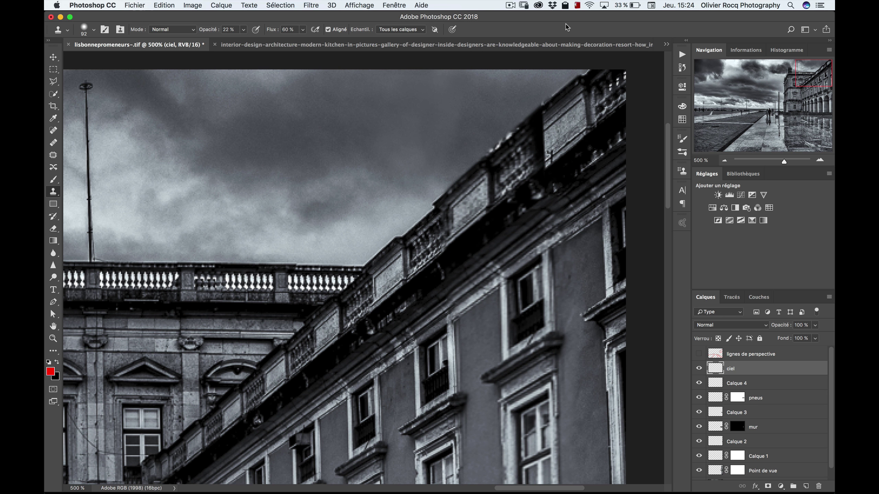
# Step: Clone sky texture along the top edge and upper clouds at 100% opacity
pyautogui.keyDown('alt'); pyautogui.click(313, 120); pyautogui.keyUp('alt')
pyautogui.moveTo(427, 79); pyautogui.dragTo(383, 64)
pyautogui.moveTo(201, 35); pyautogui.dragTo(242, 34)
pyautogui.keyDown('alt'); pyautogui.click(333, 93); pyautogui.keyUp('alt')
pyautogui.moveTo(407, 79)
pyautogui.mouseDown()
pyautogui.moveTo(476, 73)
pyautogui.moveTo(525, 47)
pyautogui.mouseUp()
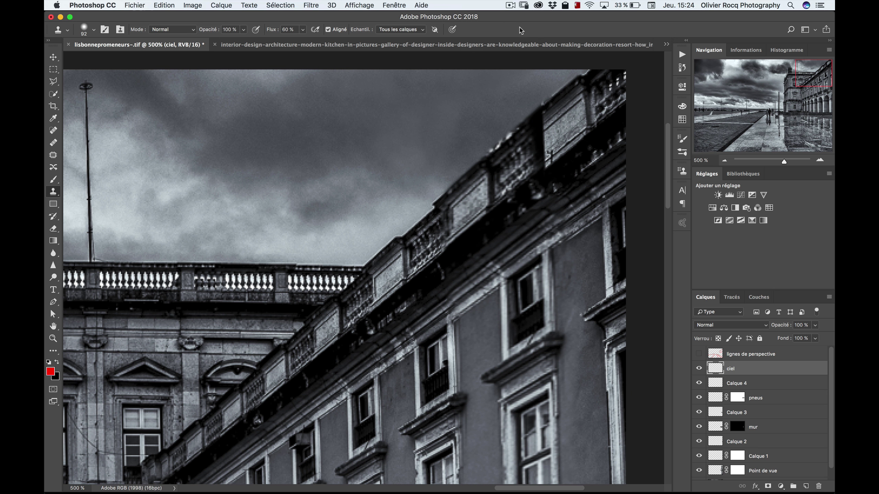
# Step: Blend cloned clouds across the upper sky at 31% opacity, then view at 100%
pyautogui.keyDown('alt'); pyautogui.click(274, 148); pyautogui.keyUp('alt')
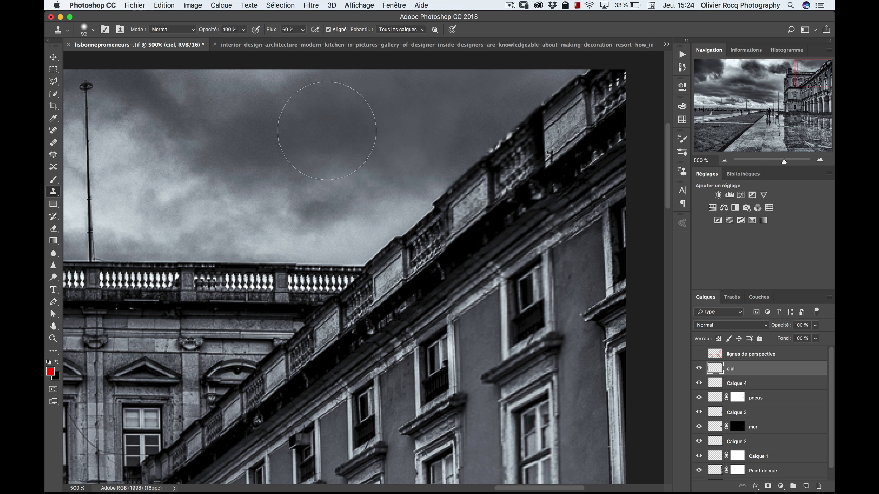
pyautogui.moveTo(212, 34); pyautogui.dragTo(179, 31)
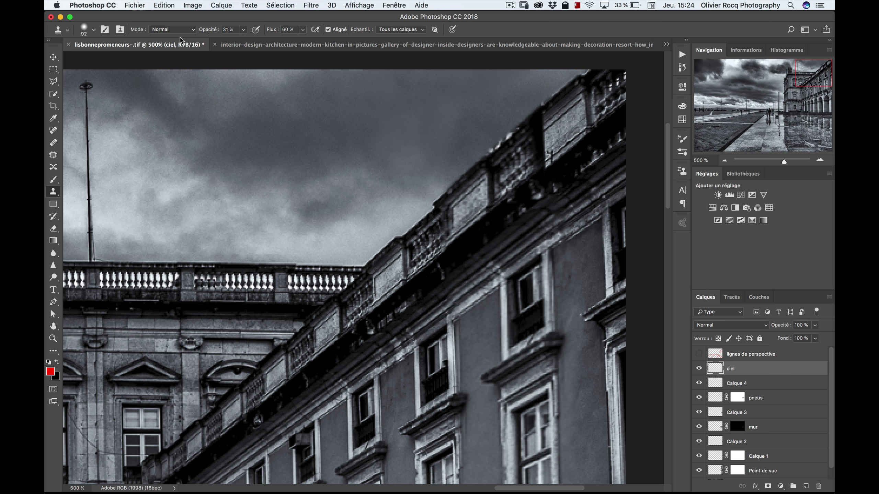
pyautogui.moveTo(383, 142)
pyautogui.mouseDown()
pyautogui.moveTo(447, 129)
pyautogui.moveTo(393, 130)
pyautogui.moveTo(396, 165)
pyautogui.moveTo(390, 72)
pyautogui.mouseUp()
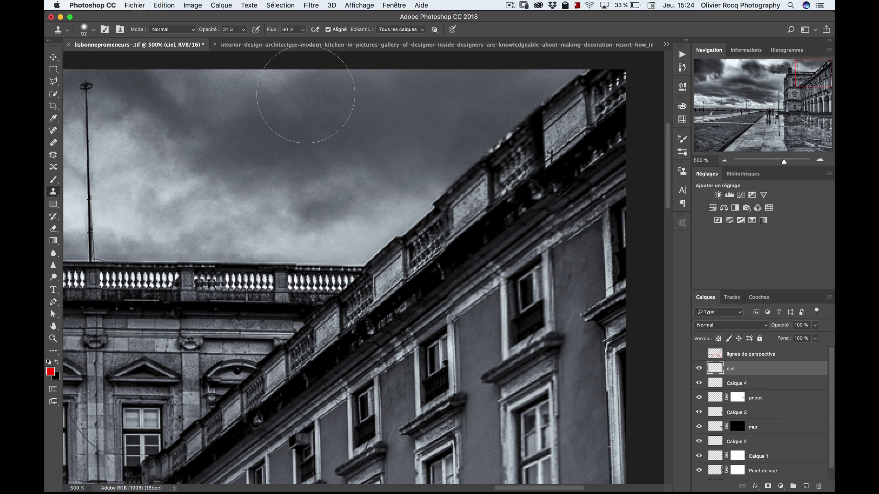
pyautogui.moveTo(390, 72); pyautogui.dragTo(183, 149)
pyautogui.press('super+1')
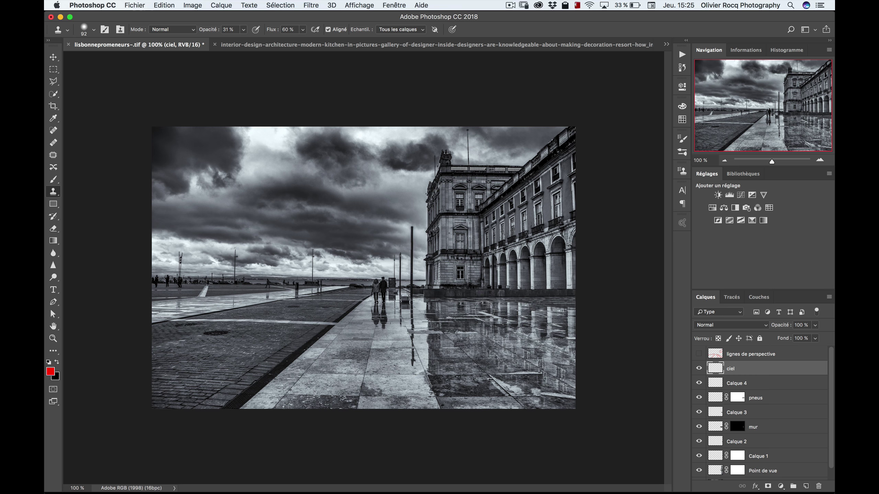
# Step: Zoom to 400% on the lower pavement and add a new empty layer above ciel
pyautogui.press('z')
pyautogui.click(537, 392)
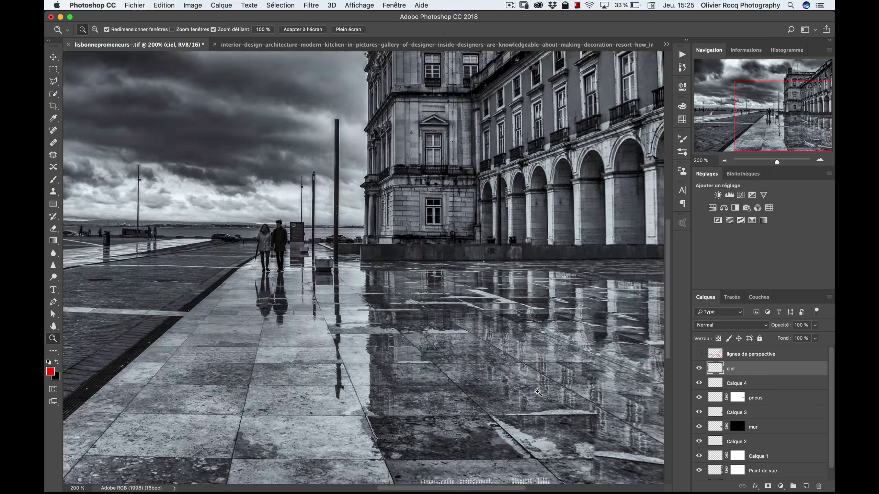
pyautogui.click(537, 393)
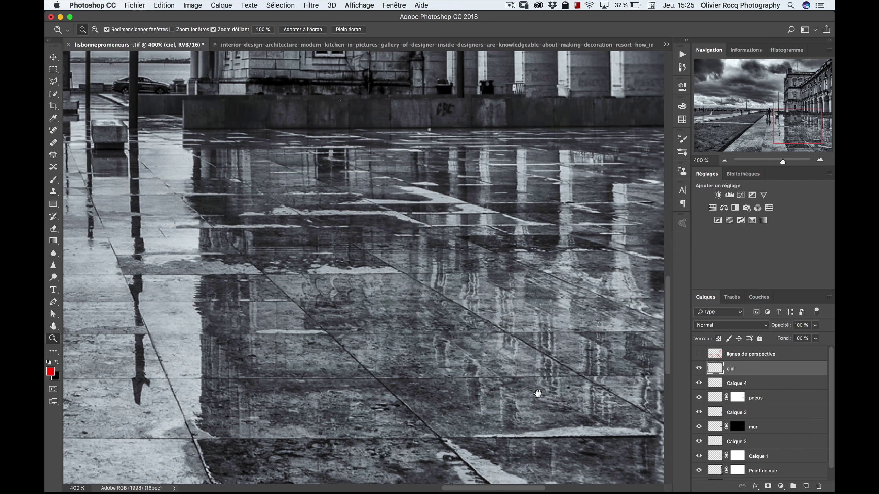
pyautogui.moveTo(523, 395); pyautogui.dragTo(470, 266)
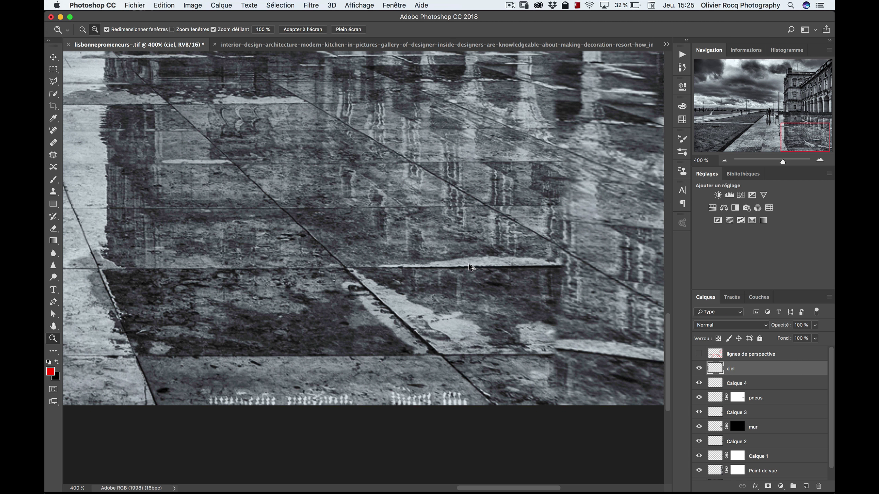
pyautogui.hotkey('ctrl', 'alt', 'shift', 'n')
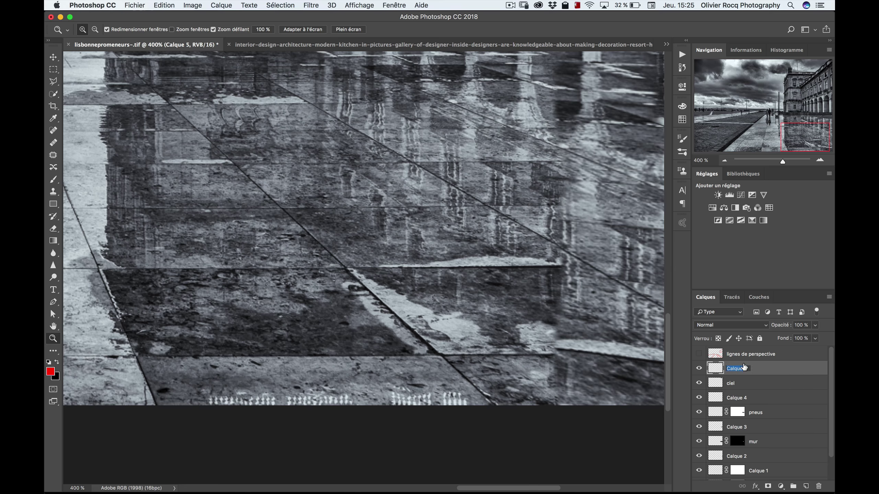
# Step: Name the new layer 'sol'
pyautogui.write('sol')
pyautogui.press('Return')
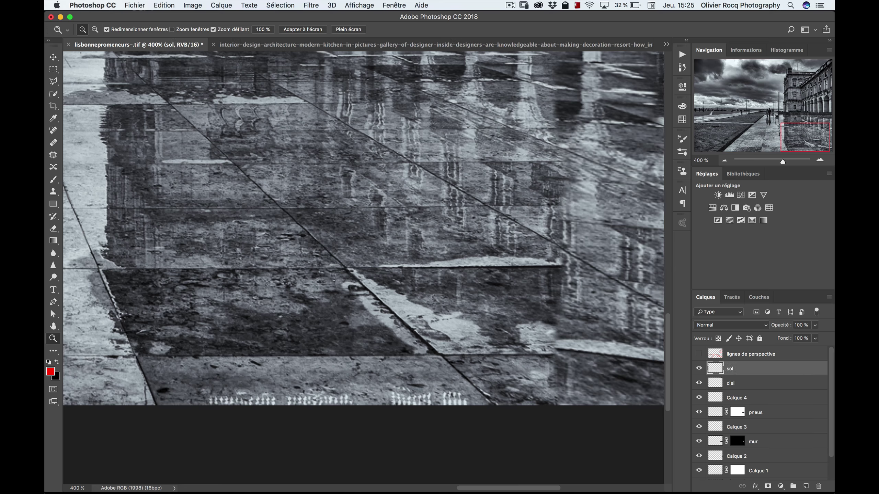
pyautogui.moveTo(514, 293); pyautogui.dragTo(401, 304)
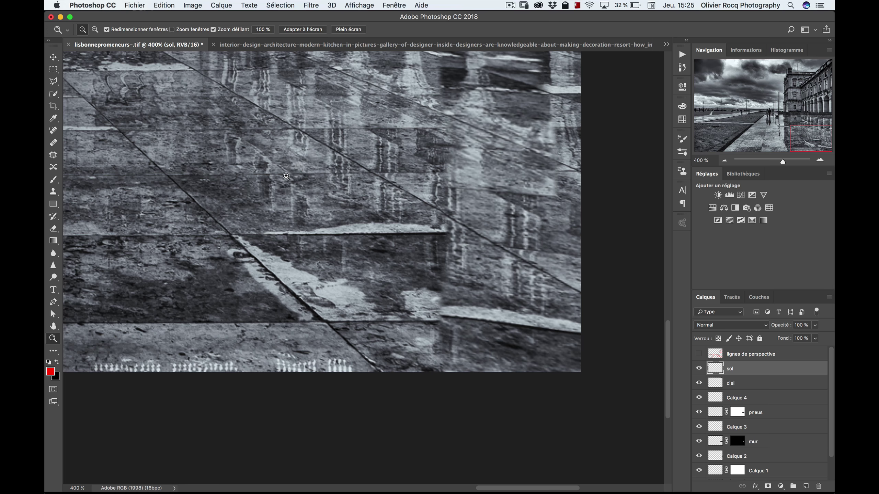
# Step: Clone Stamp at 94% opacity, covering light patches in the wet reflections with nearby pavement
pyautogui.press('s')
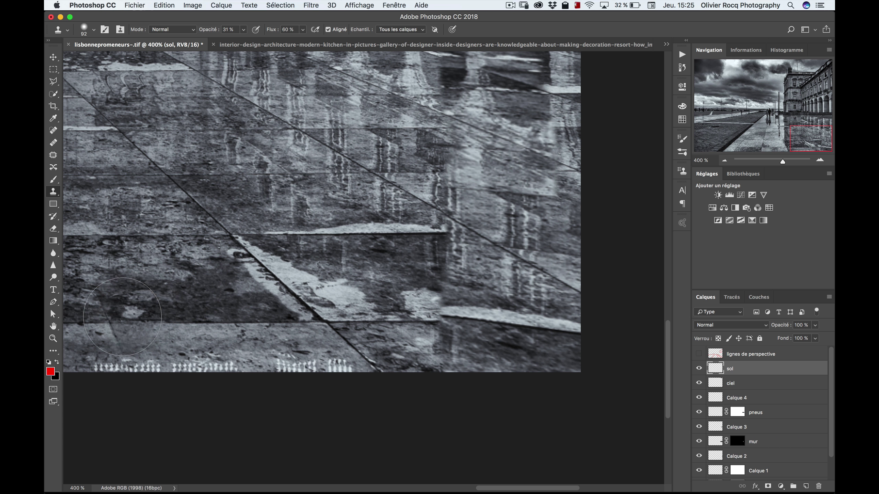
pyautogui.moveTo(161, 314); pyautogui.dragTo(137, 315)
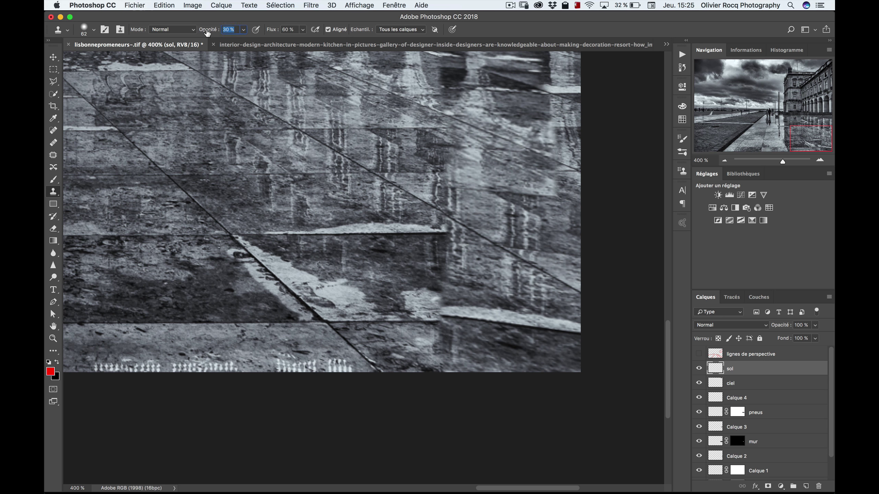
pyautogui.moveTo(208, 32); pyautogui.dragTo(332, 39)
pyautogui.keyDown('alt'); pyautogui.click(128, 322); pyautogui.keyUp('alt')
pyautogui.moveTo(388, 322)
pyautogui.mouseDown()
pyautogui.moveTo(424, 323)
pyautogui.moveTo(420, 304)
pyautogui.moveTo(575, 337)
pyautogui.moveTo(588, 363)
pyautogui.moveTo(569, 373)
pyautogui.moveTo(598, 364)
pyautogui.mouseUp()
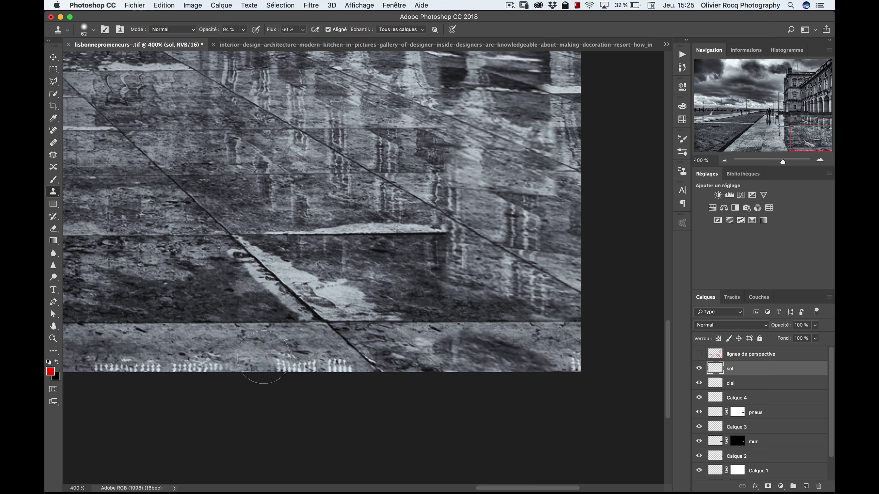
pyautogui.moveTo(263, 358); pyautogui.dragTo(242, 362)
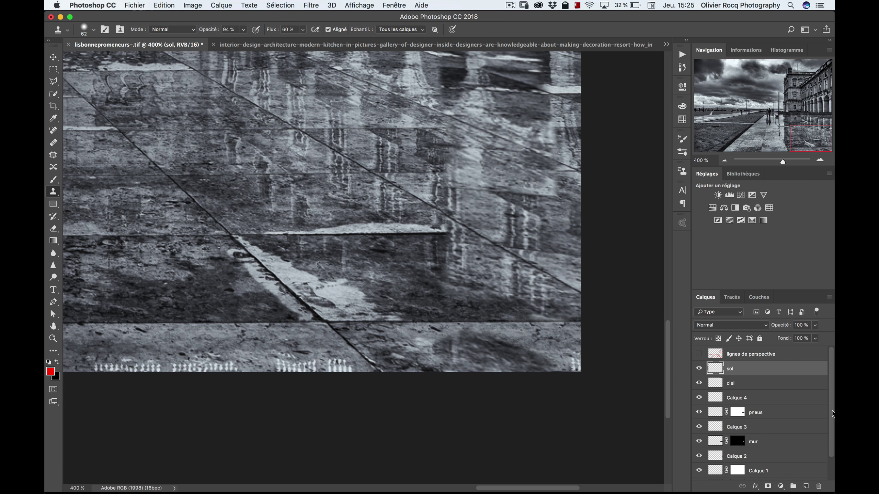
pyautogui.scroll(-2, 832, 417)
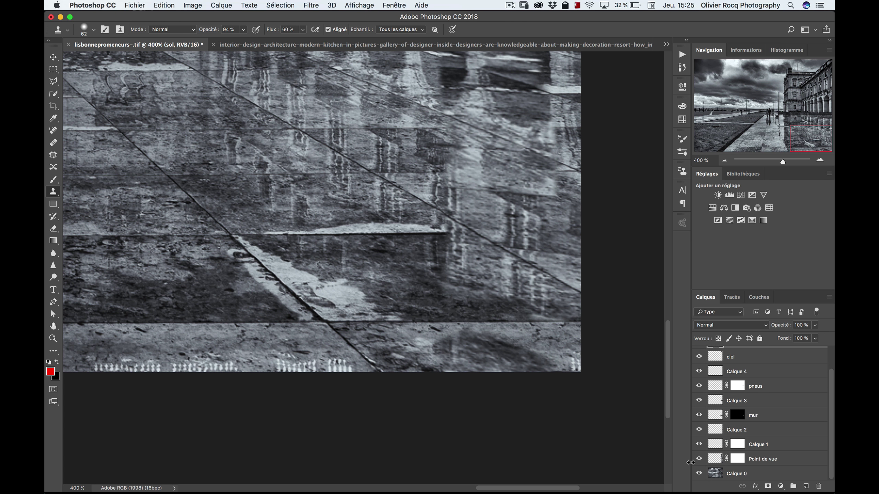
# Step: Hide and solo Calque 0 to compare the pavement with and without the sol retouching
pyautogui.click(698, 474)
pyautogui.keyDown('alt'); pyautogui.click(698, 474); pyautogui.keyUp('alt')
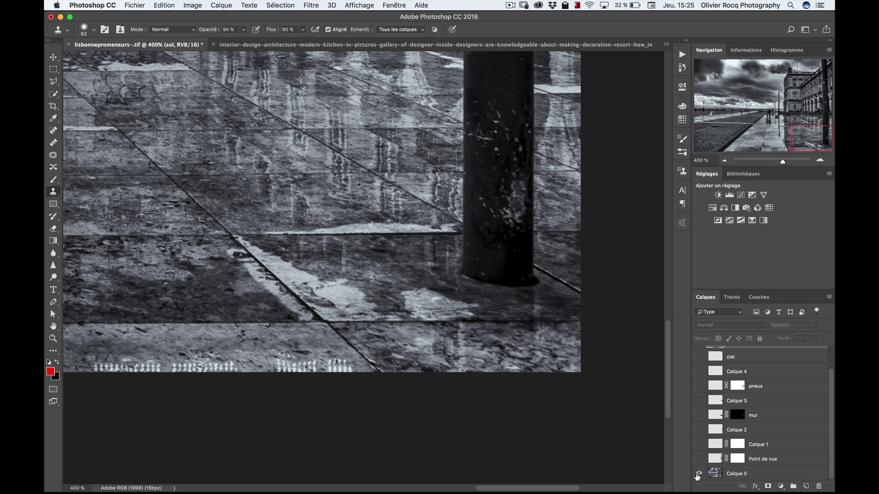
pyautogui.keyDown('alt'); pyautogui.click(698, 474); pyautogui.keyUp('alt')
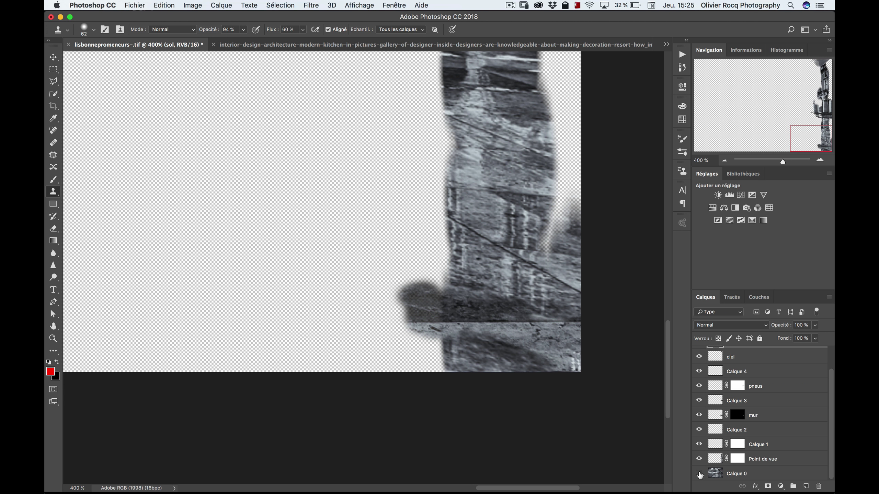
pyautogui.keyDown('alt'); pyautogui.click(699, 474); pyautogui.keyUp('alt')
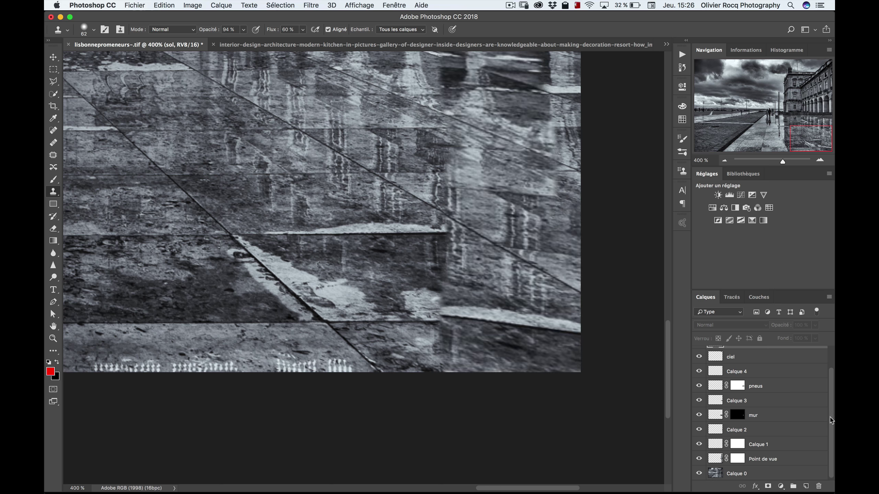
pyautogui.moveTo(831, 420); pyautogui.dragTo(834, 393)
# Step: Show sol again and clone over the dark patch, shrinking the brush to 26 or smaller
pyautogui.click(697, 369)
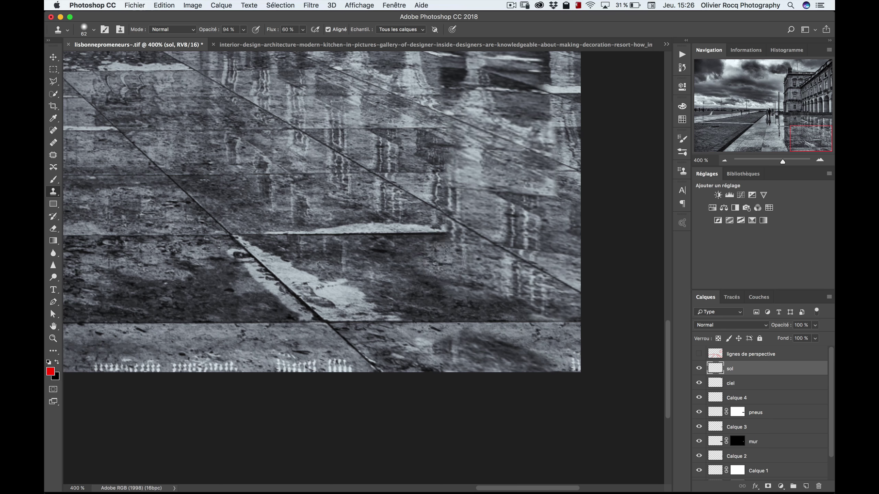
pyautogui.moveTo(356, 306); pyautogui.dragTo(341, 299)
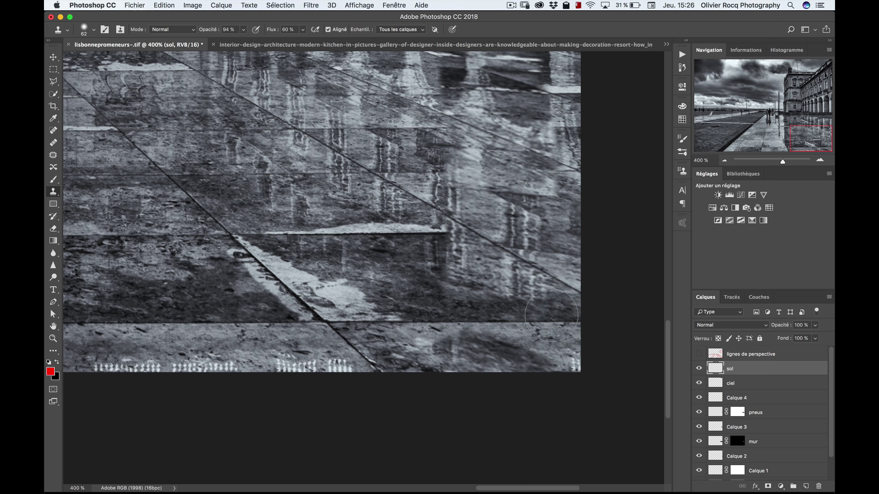
pyautogui.moveTo(392, 230); pyautogui.dragTo(381, 229)
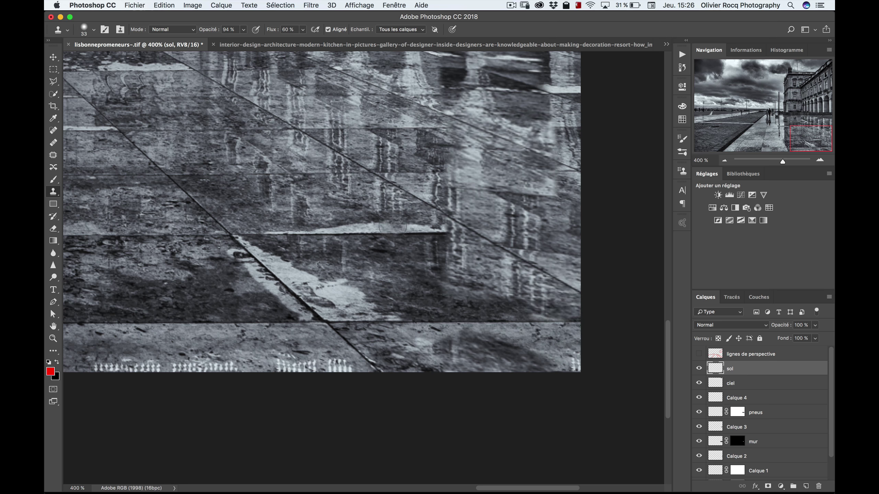
pyautogui.moveTo(393, 231); pyautogui.dragTo(377, 232)
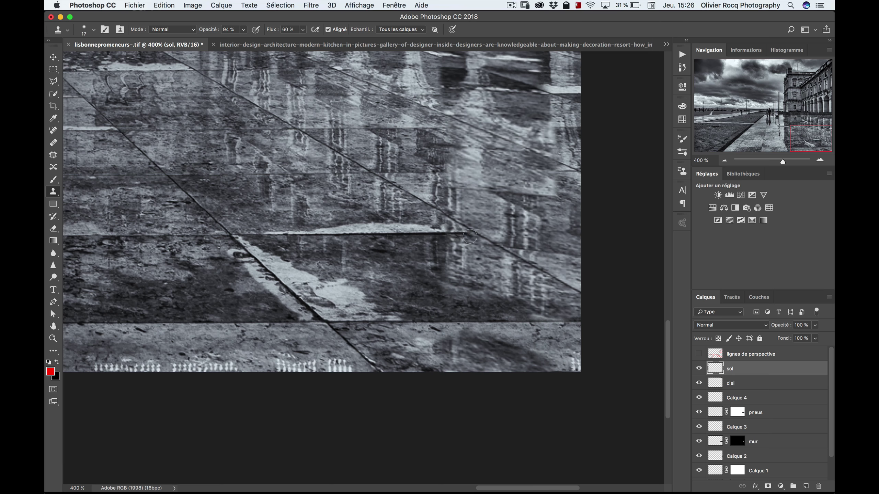
pyautogui.moveTo(461, 252); pyautogui.dragTo(460, 252)
# Step: Clone away the white railing marks along the bottom edge and the lower-right corner's bright pixels
pyautogui.moveTo(244, 263); pyautogui.dragTo(369, 224)
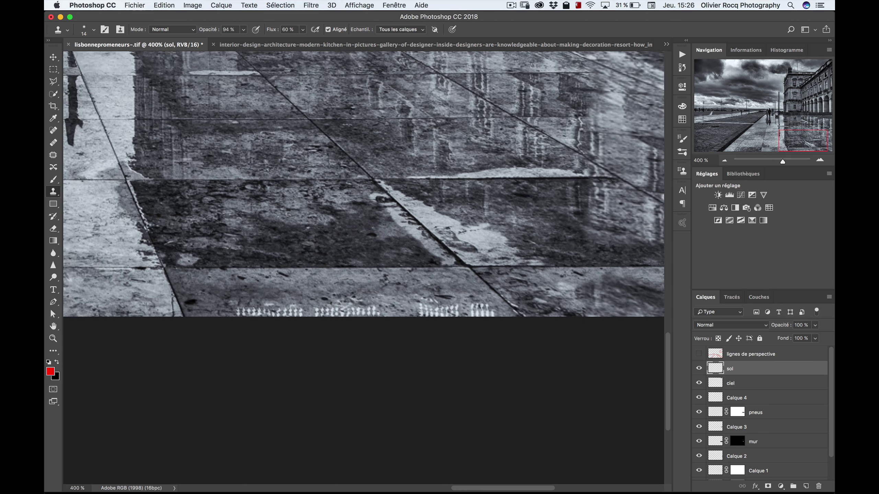
pyautogui.moveTo(238, 291); pyautogui.dragTo(247, 291)
pyautogui.moveTo(234, 313)
pyautogui.mouseDown()
pyautogui.moveTo(398, 318)
pyautogui.moveTo(426, 308)
pyautogui.moveTo(436, 320)
pyautogui.moveTo(488, 320)
pyautogui.moveTo(449, 300)
pyautogui.moveTo(453, 310)
pyautogui.moveTo(447, 294)
pyautogui.moveTo(451, 319)
pyautogui.mouseUp()
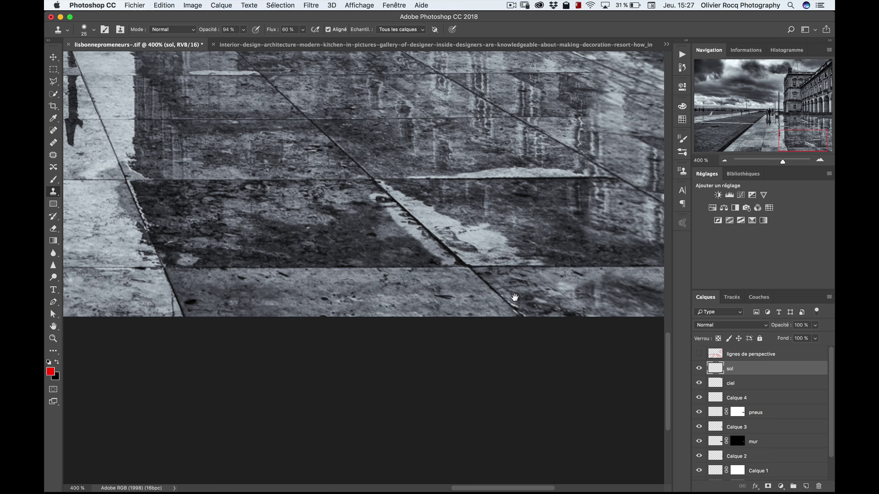
pyautogui.moveTo(412, 300); pyautogui.dragTo(369, 271)
pyautogui.hscroll(10, 377, 274)
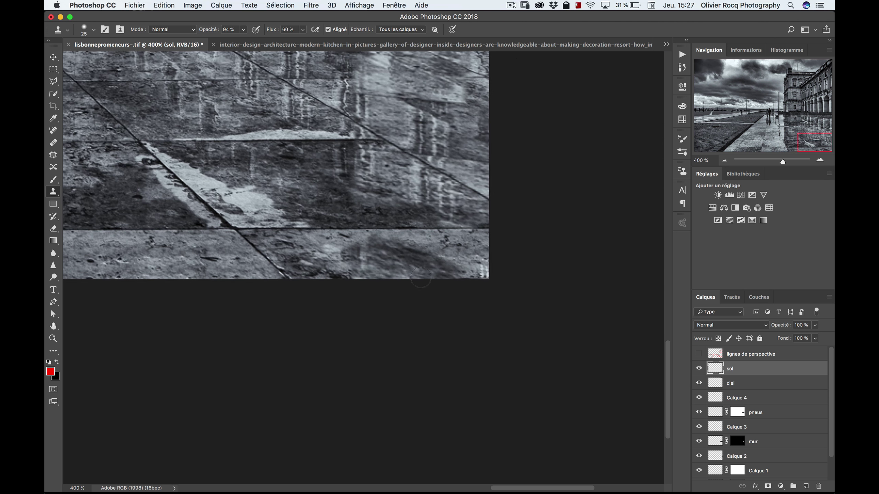
pyautogui.keyDown('alt'); pyautogui.click(462, 255); pyautogui.keyUp('alt')
pyautogui.click(484, 264)
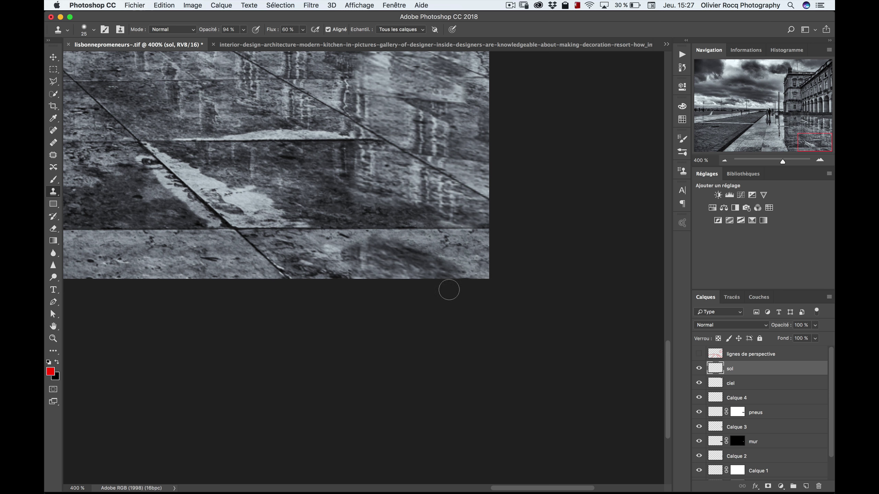
pyautogui.press('super+minus')
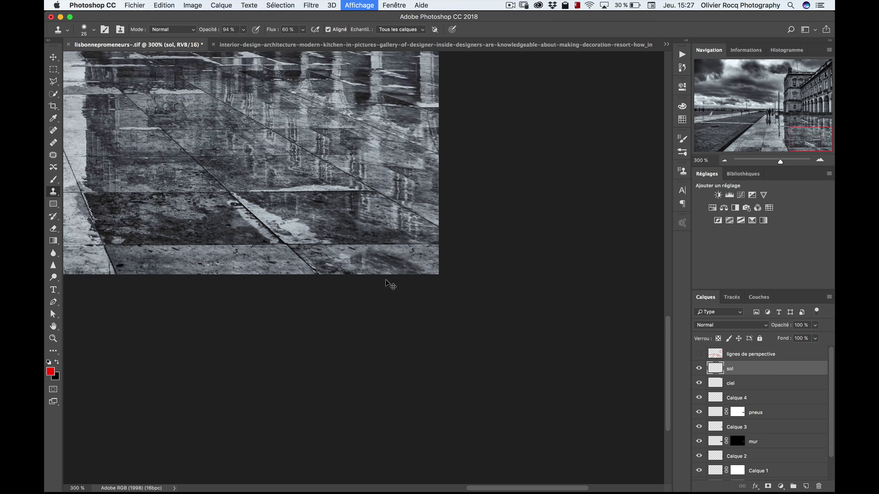
# Step: Zoom out to the whole photo and group sol through Point de vue into Groupe 1
pyautogui.press('super+minus')
pyautogui.press('super+minus')
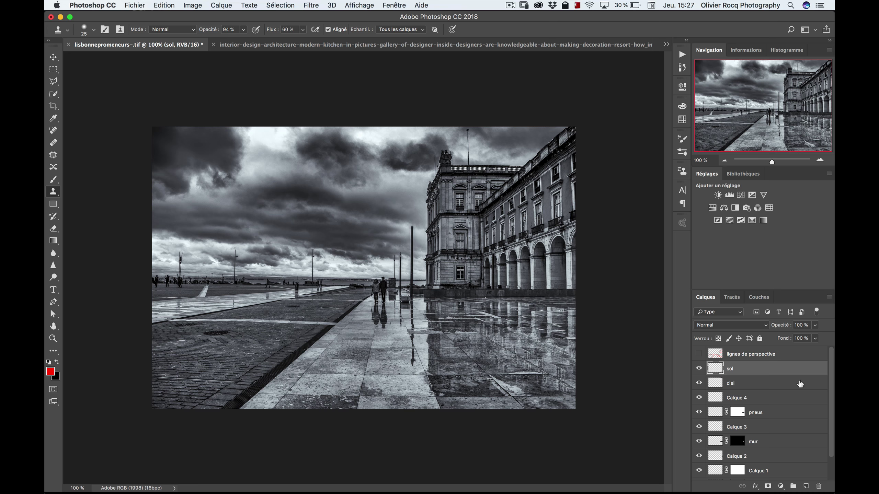
pyautogui.scroll(-1, 830, 407)
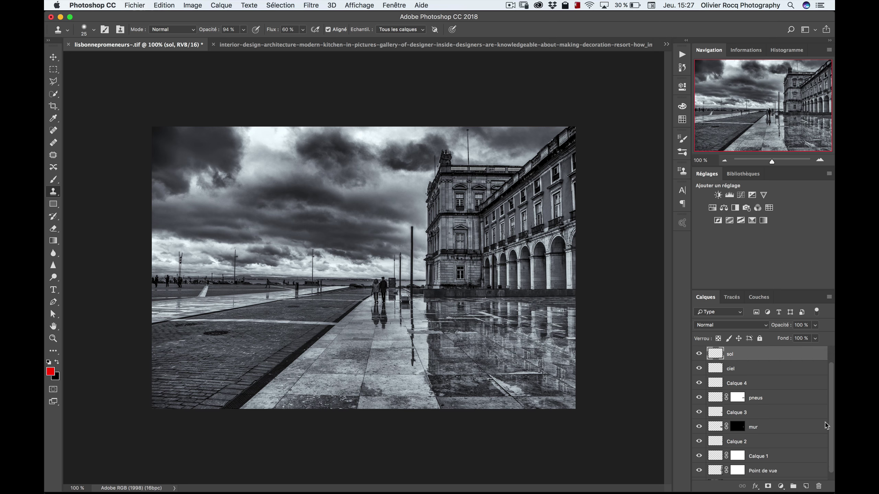
pyautogui.scroll(-1, 821, 442)
pyautogui.keyDown('shift'); pyautogui.click(777, 458); pyautogui.keyUp('shift')
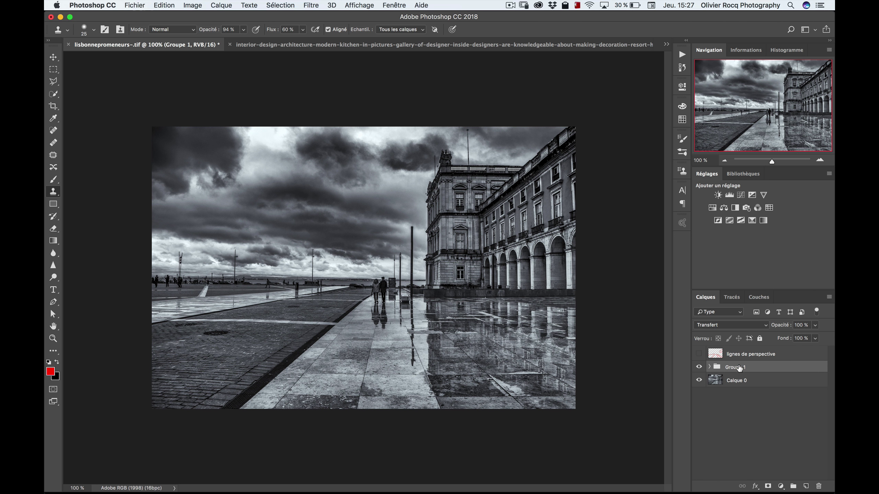
# Step: Toggle Groupe 1's visibility twice to compare the retouched photo with the original
pyautogui.click(699, 368)
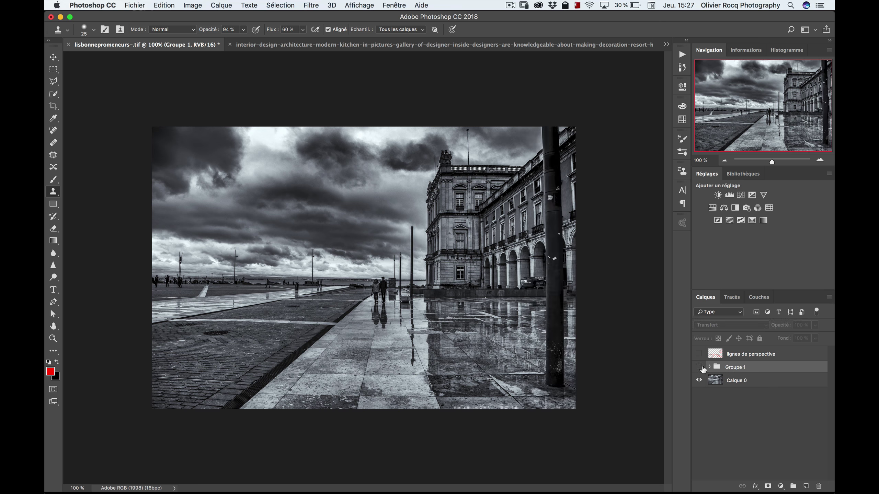
pyautogui.click(699, 368)
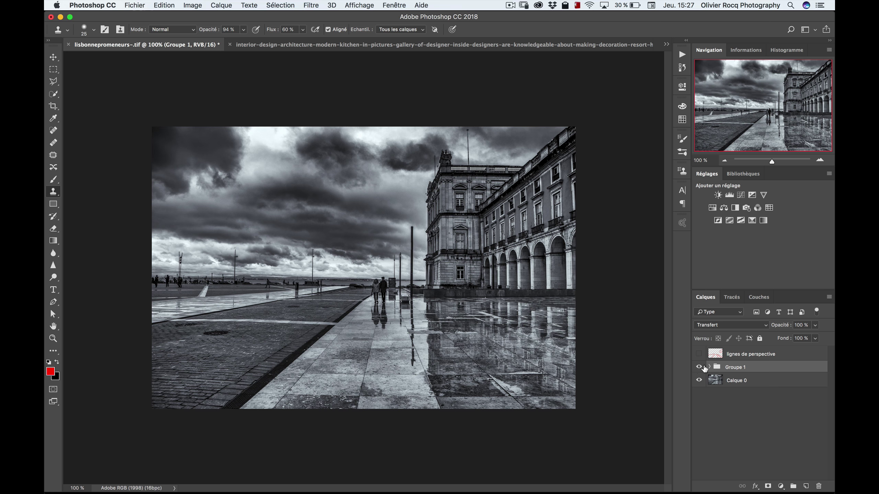
pyautogui.click(700, 368)
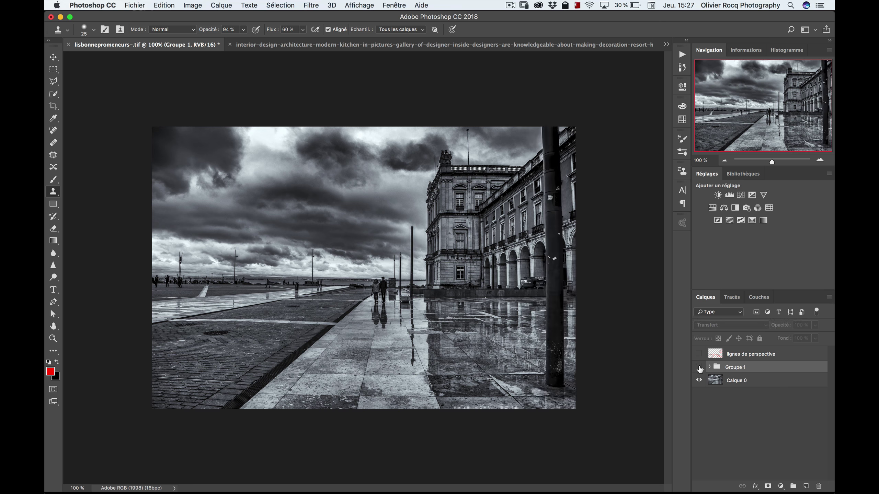
pyautogui.click(699, 369)
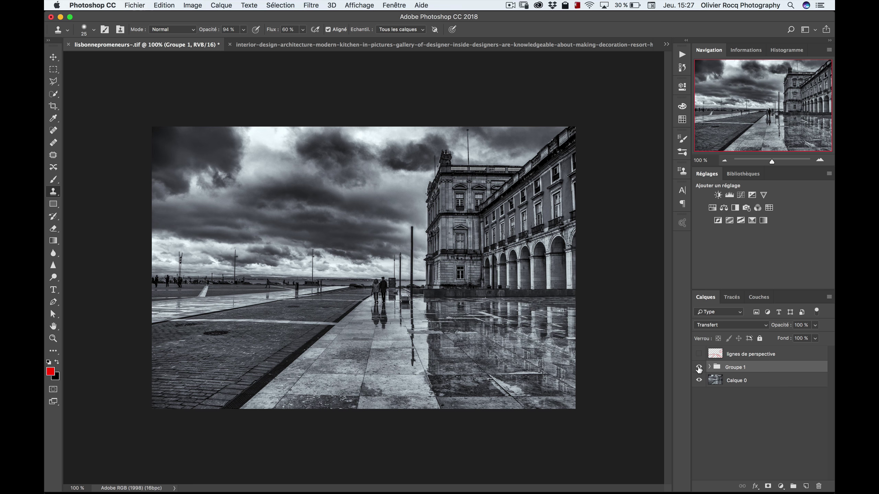